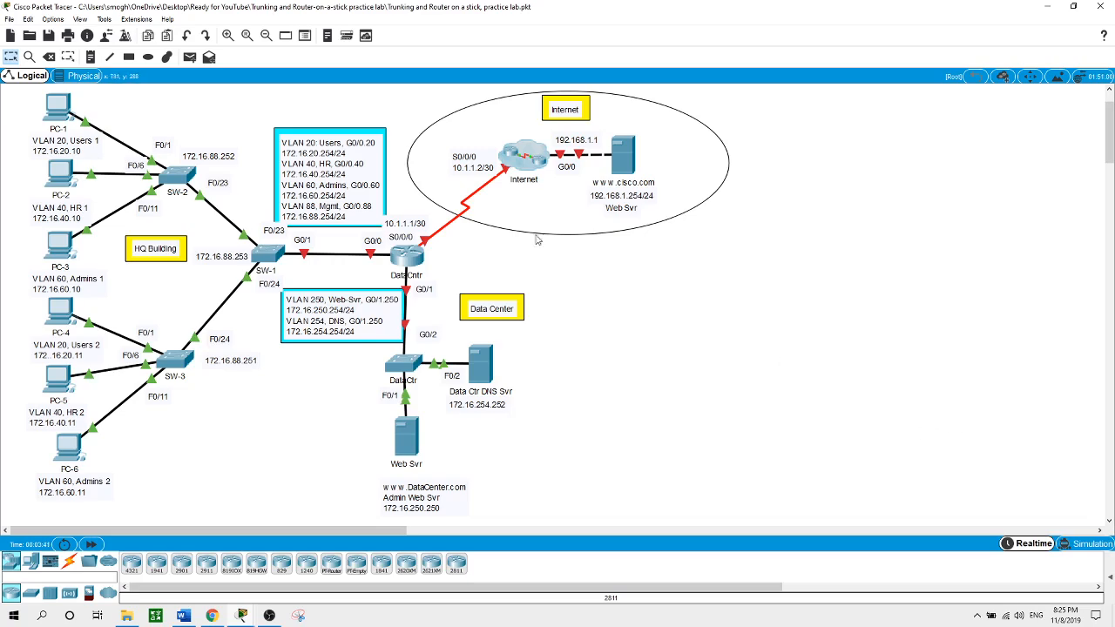
# In the Internet cluster's router CLI, set the hostname to Internet
pyautogui.click(536, 156)
pyautogui.click(535, 158)
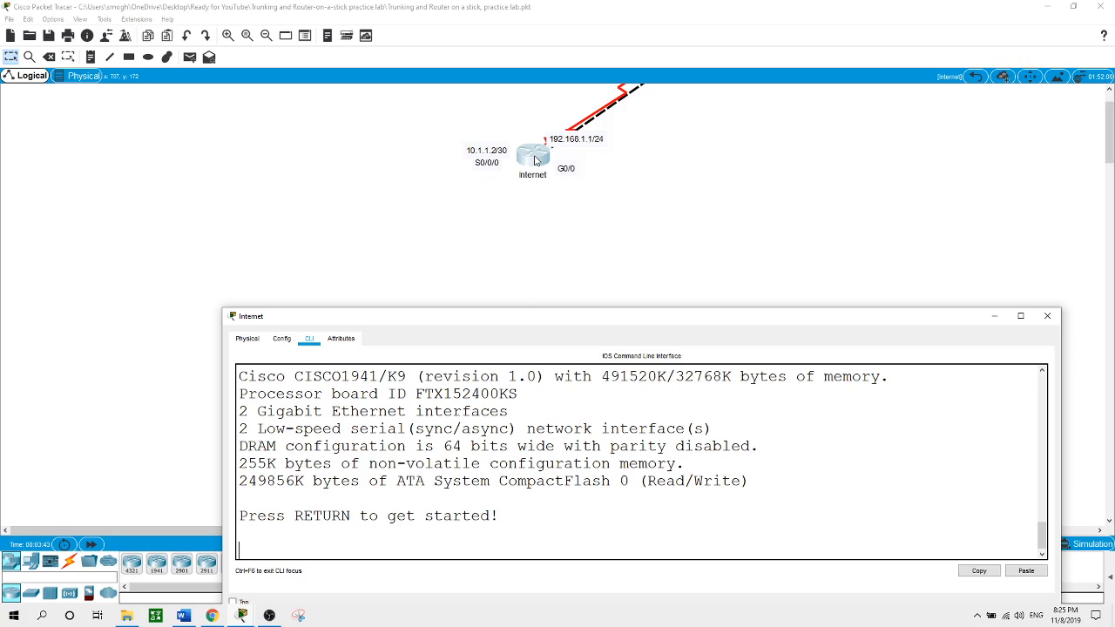
pyautogui.press('Return')
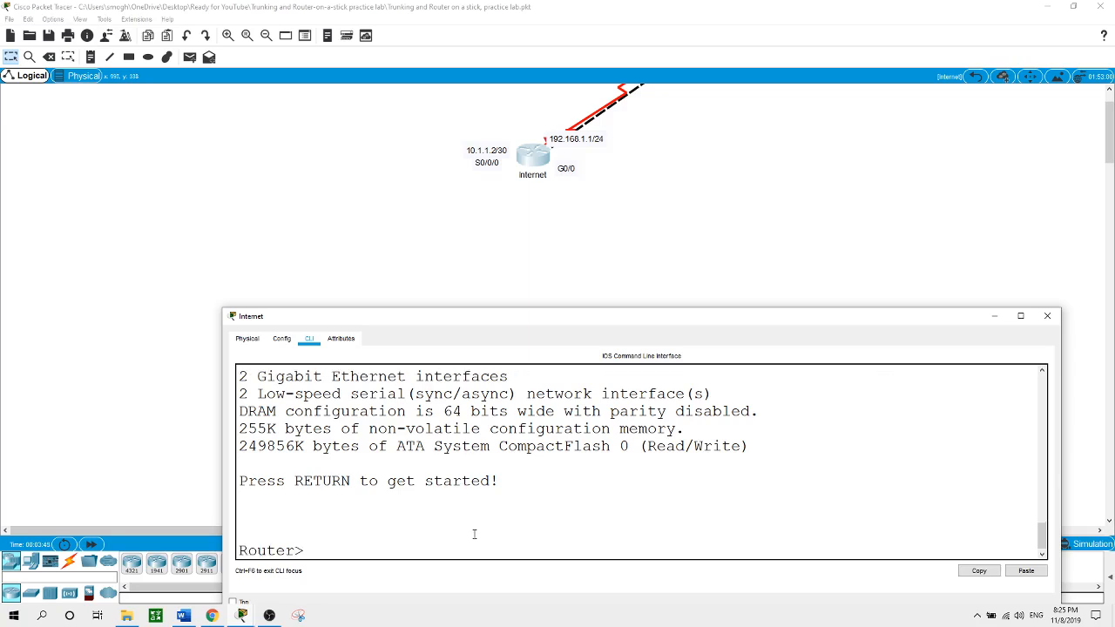
pyautogui.write('en')
pyautogui.press('Return')
pyautogui.write('conf t')
pyautogui.press('Return')
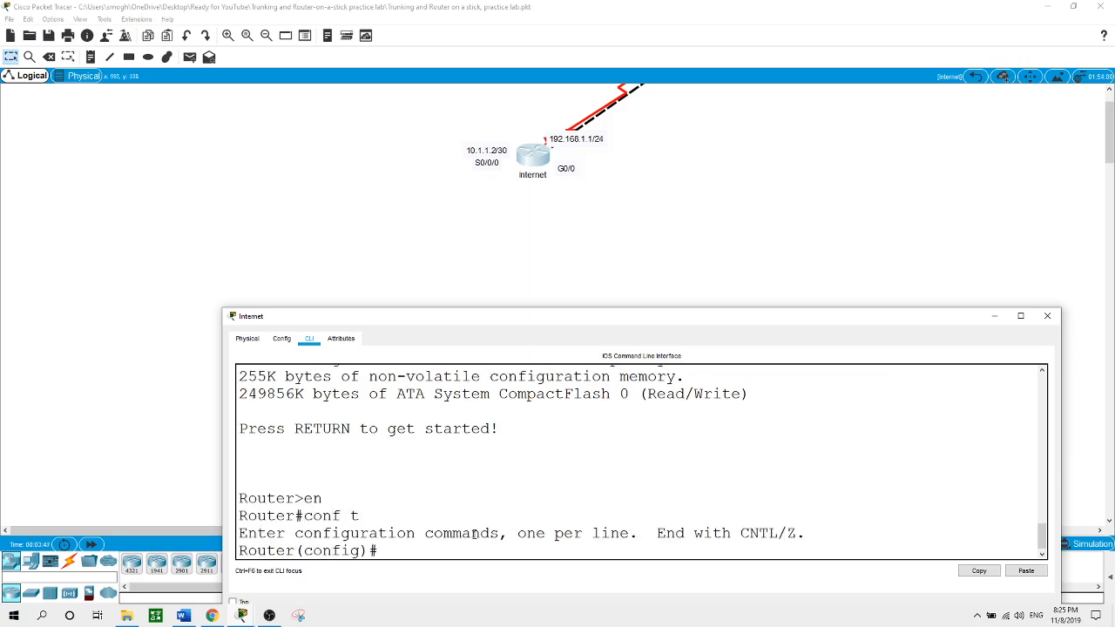
pyautogui.write('hostname Internet')
pyautogui.press('Return')
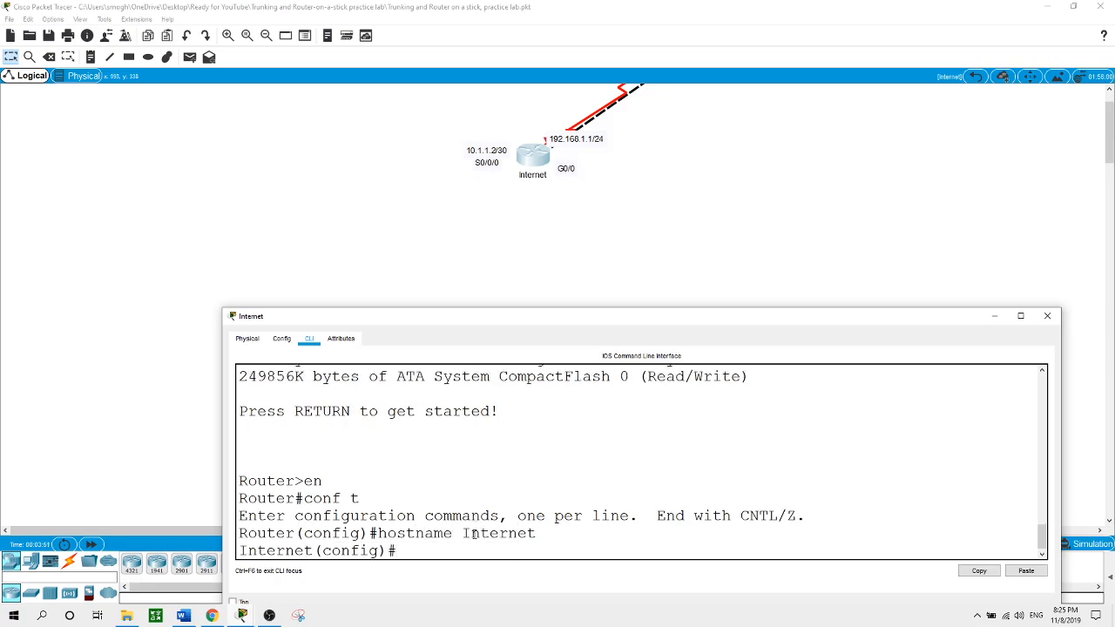
# Give G0/0 the address 192.168.1.1 255.255.255.0 and enable it
pyautogui.write('int g0/0')
pyautogui.press('Return')
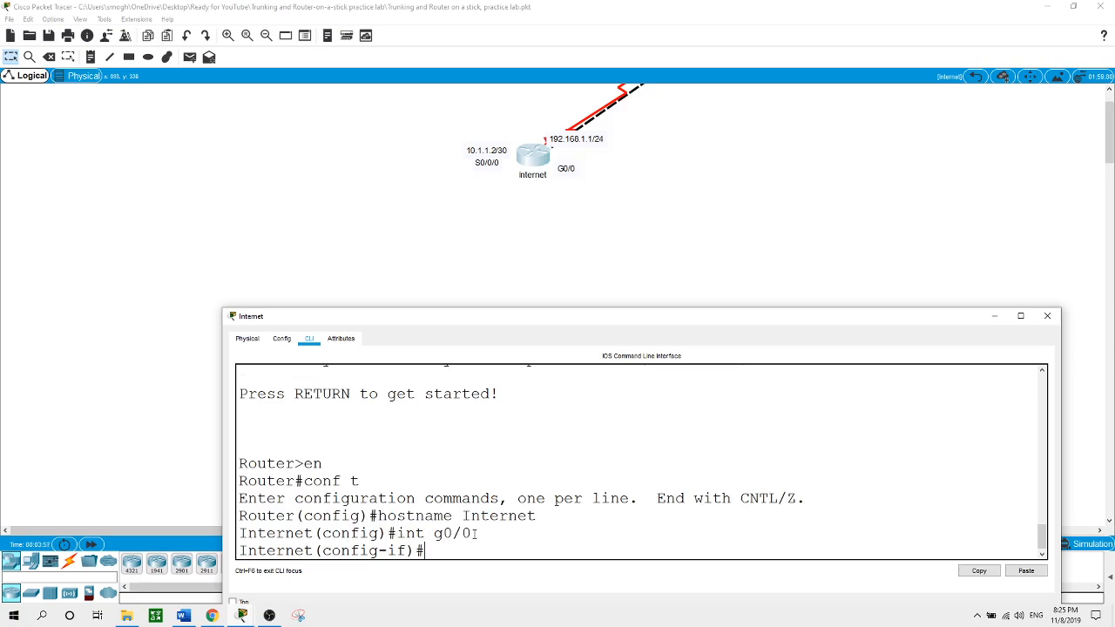
pyautogui.write('ip add')
pyautogui.press('Tab')
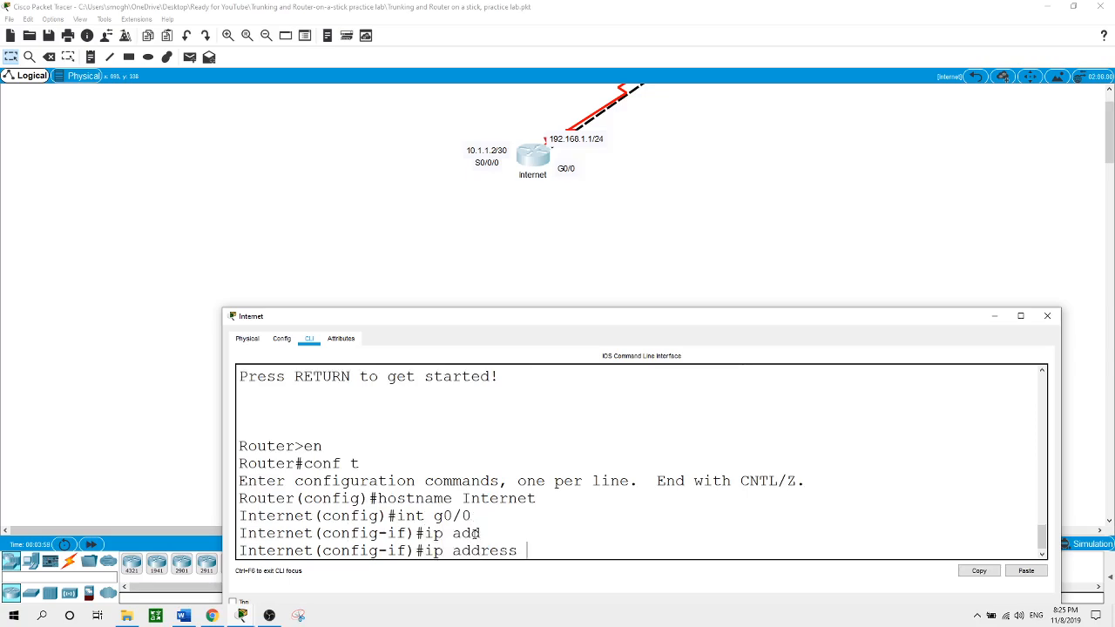
pyautogui.write('192.168.1.1 255.255.255.255.0')
pyautogui.press('Return')
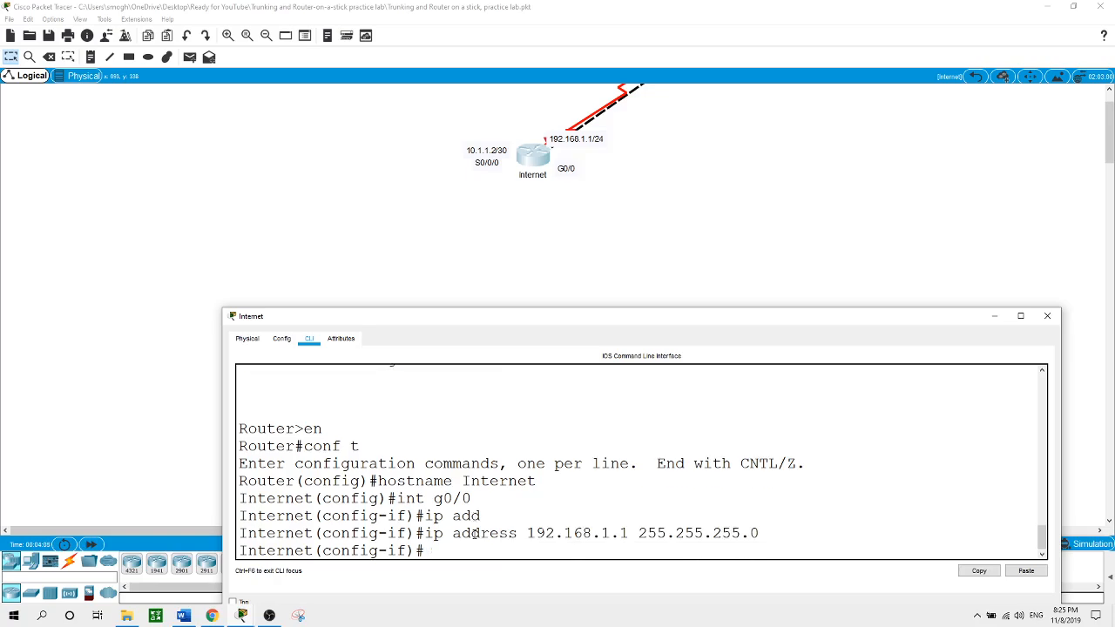
pyautogui.write('no shut')
pyautogui.press('Return')
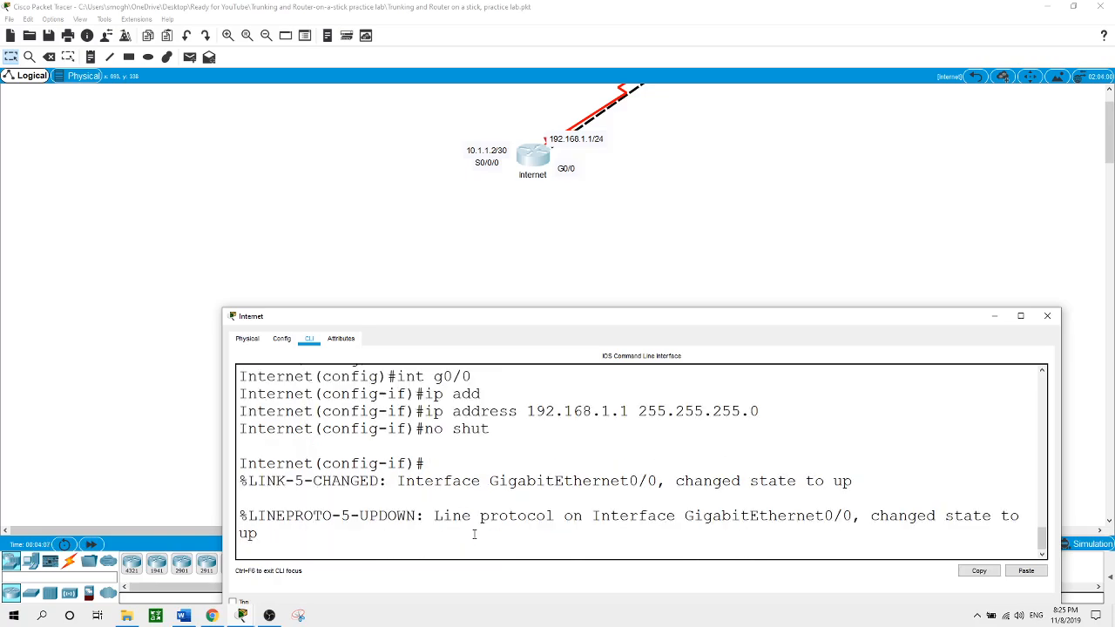
pyautogui.press('Return')
pyautogui.write('int ')
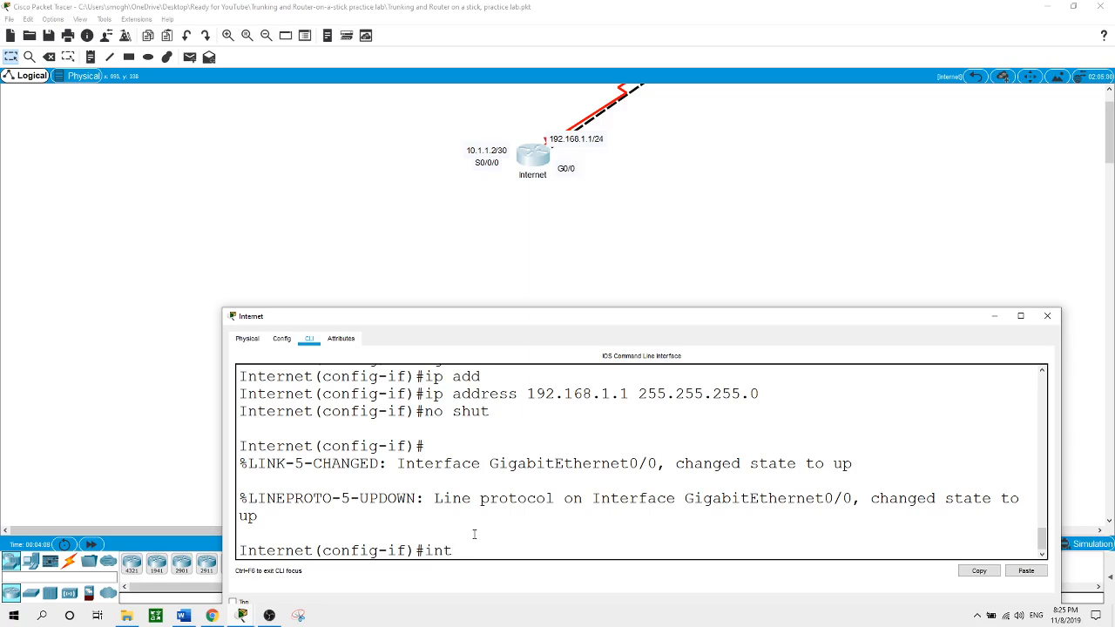
pyautogui.write('s0/0/0')
# Address S0/0/0 as 10.1.1.2 255.255.255.252 and enable it
pyautogui.press('Return')
pyautogui.write('ip ad')
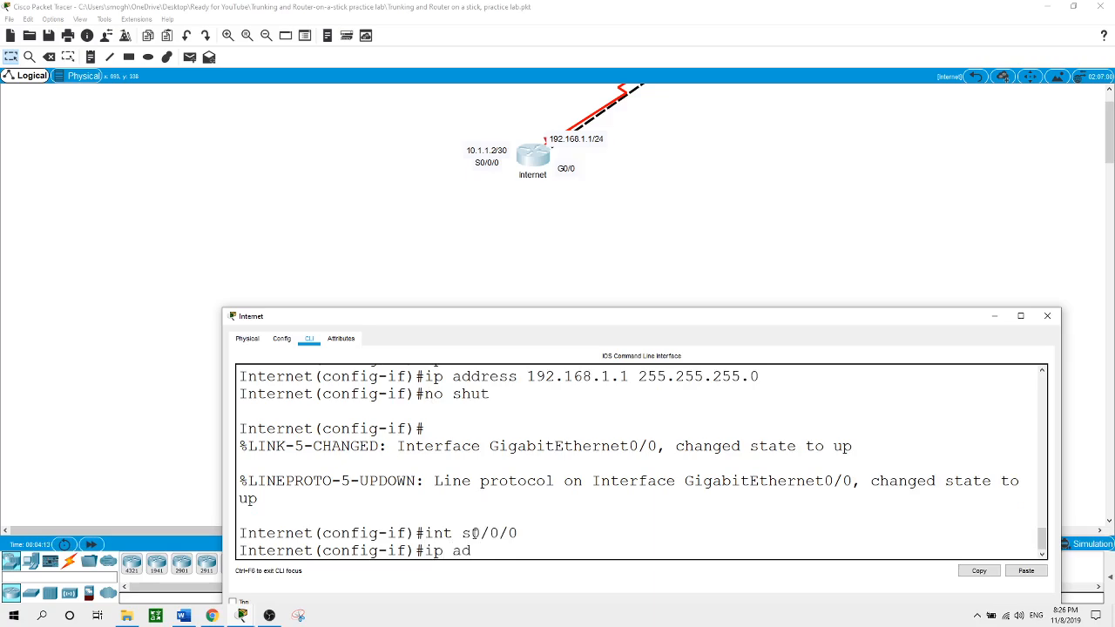
pyautogui.press('Tab')
pyautogui.write('10')
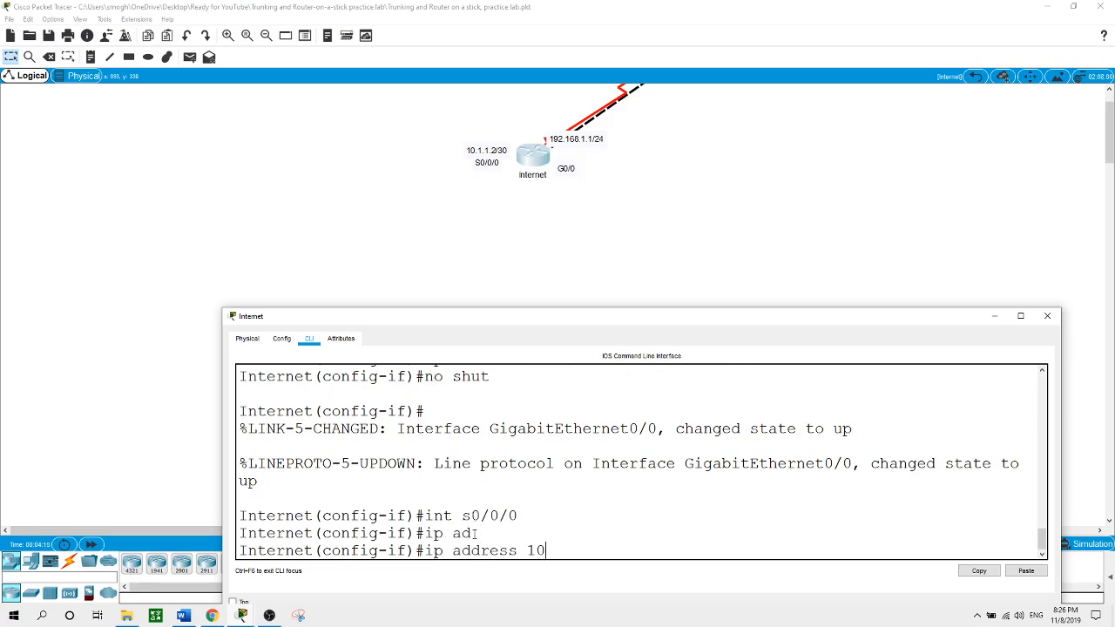
pyautogui.write('.1.1.2 255.255.255.252')
pyautogui.press('Return')
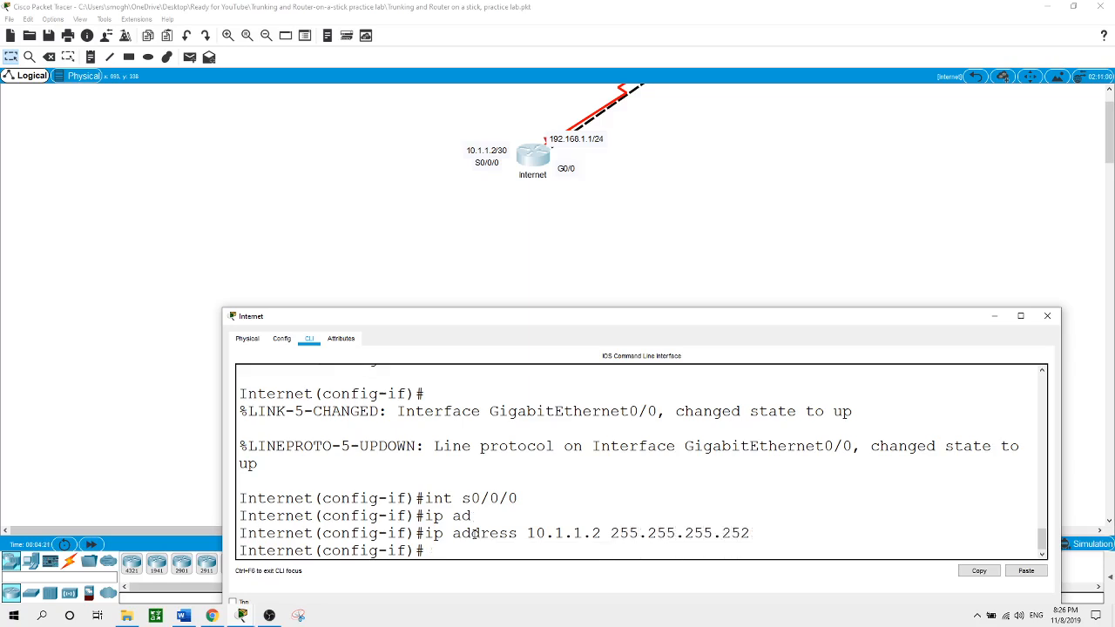
pyautogui.write('no shut')
pyautogui.press('Return')
pyautogui.press('Return')
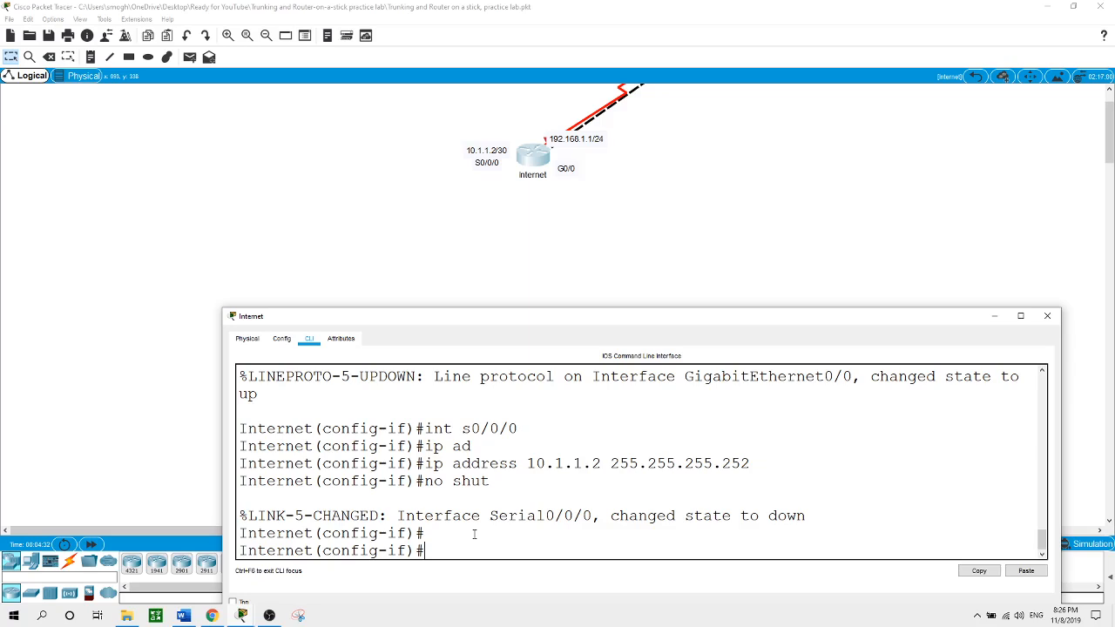
# Add a static route 172.16.0.0 255.255.0.0 via S0/0/0 and close the router window
pyautogui.write('exit')
pyautogui.press('Return')
pyautogui.write('ip rou')
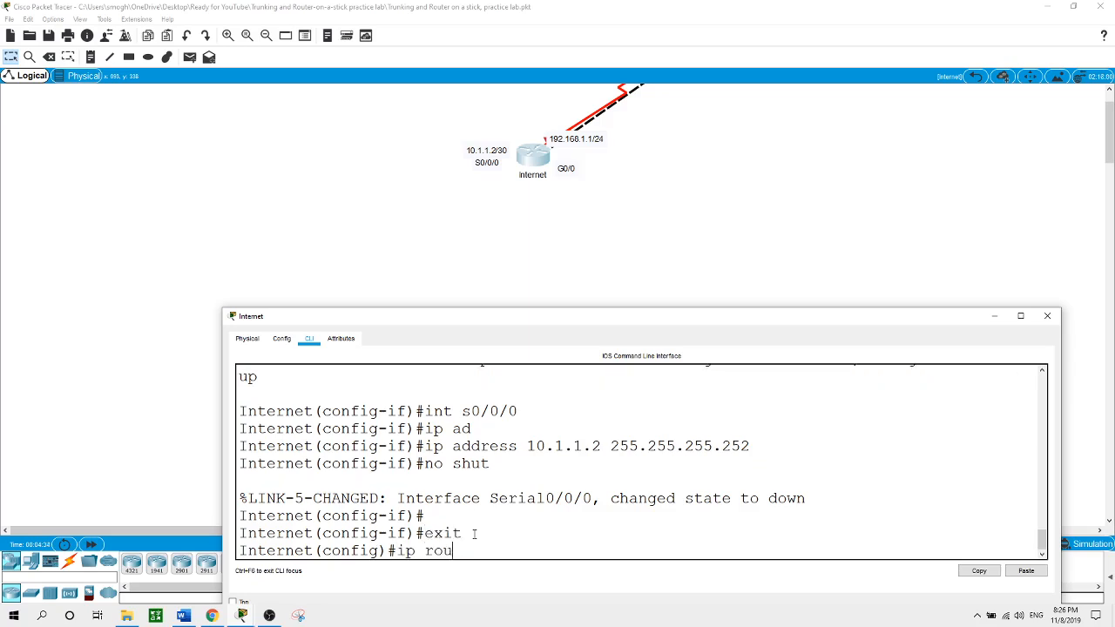
pyautogui.write('te')
pyautogui.write(' 172..16.')
pyautogui.press('BackSpace')
pyautogui.press('BackSpace')
pyautogui.press('BackSpace')
pyautogui.write('16.0.0 255.255.')
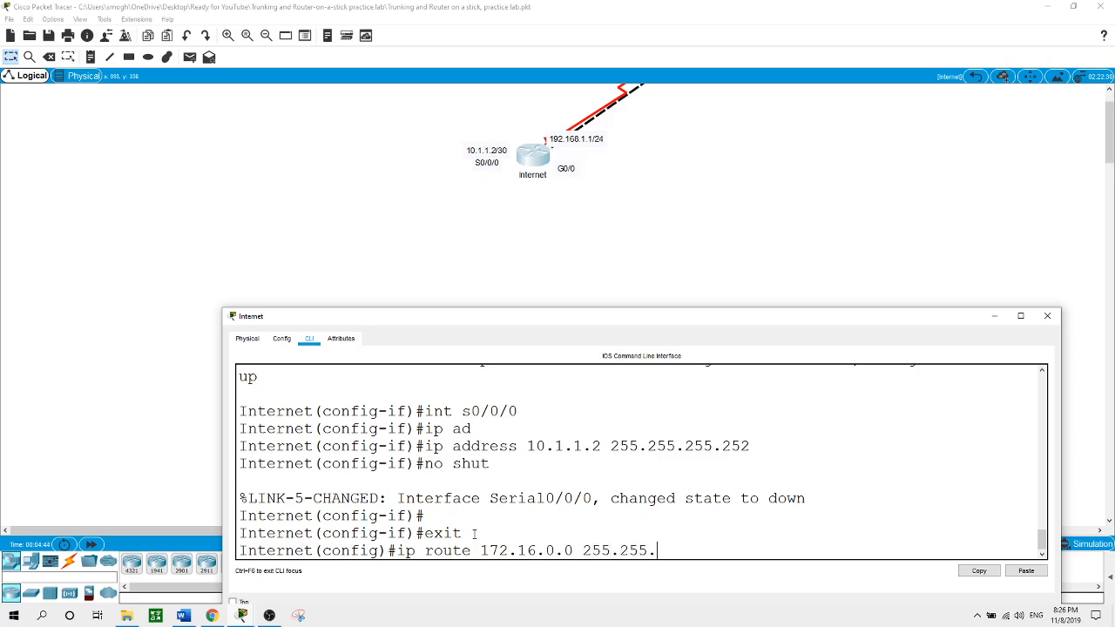
pyautogui.write('0.0 s0/0/0')
pyautogui.press('Return')
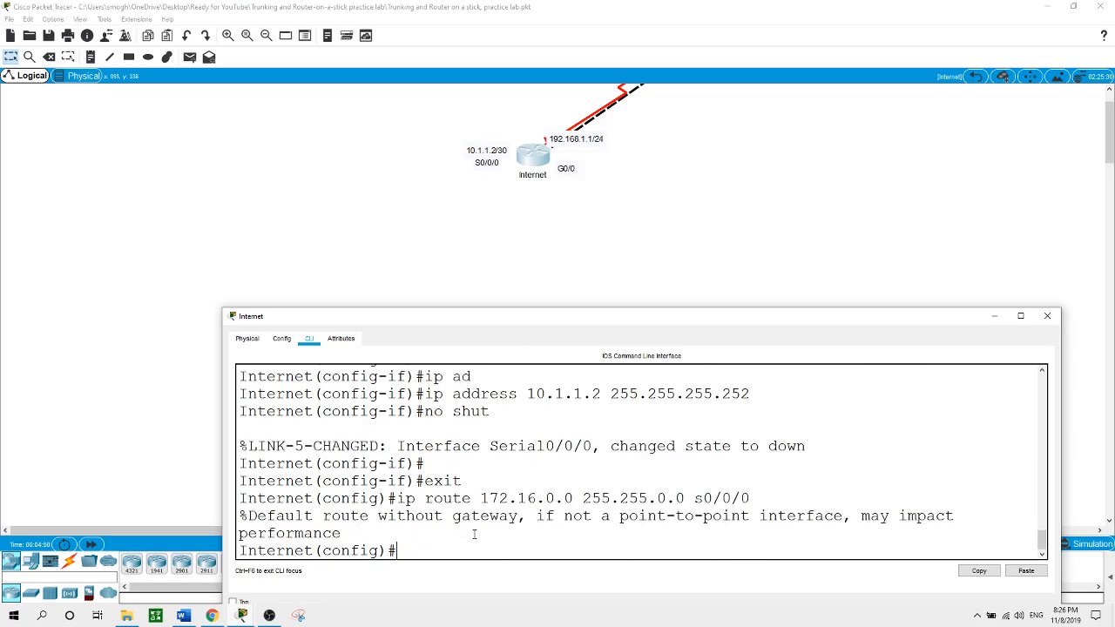
pyautogui.click(621, 245)
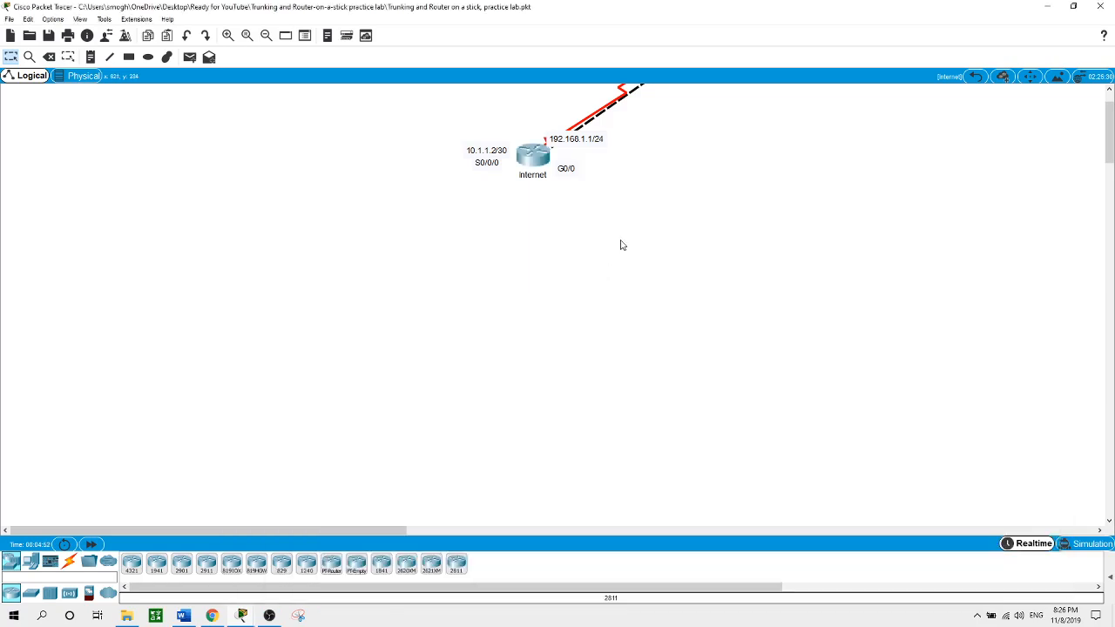
# Go back to the root topology and open the DataCntr router's CLI
pyautogui.click(975, 78)
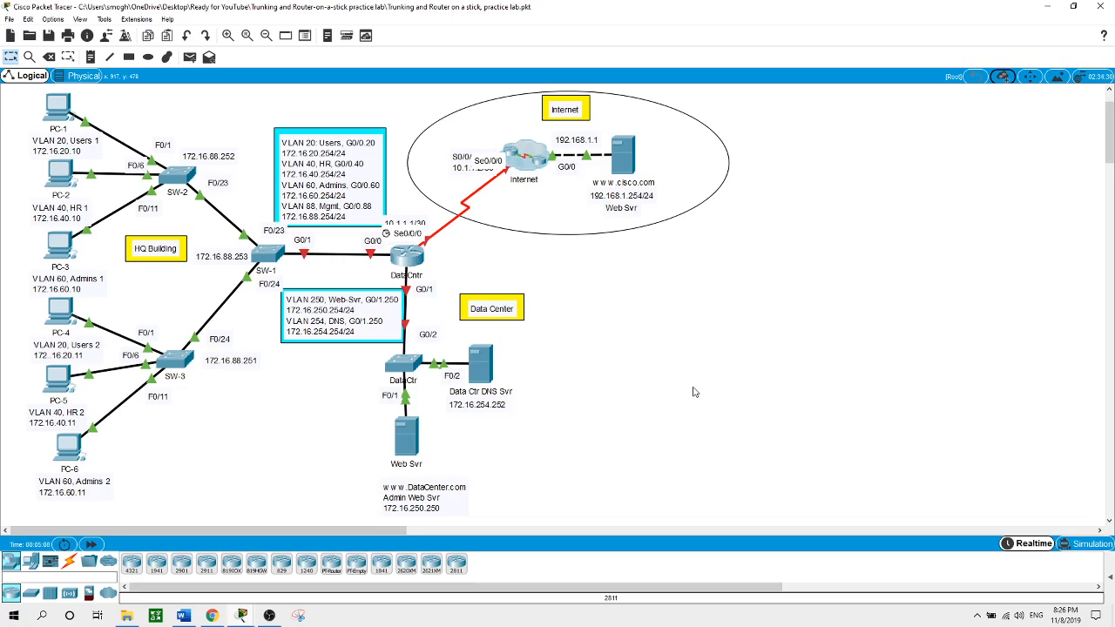
pyautogui.click(412, 262)
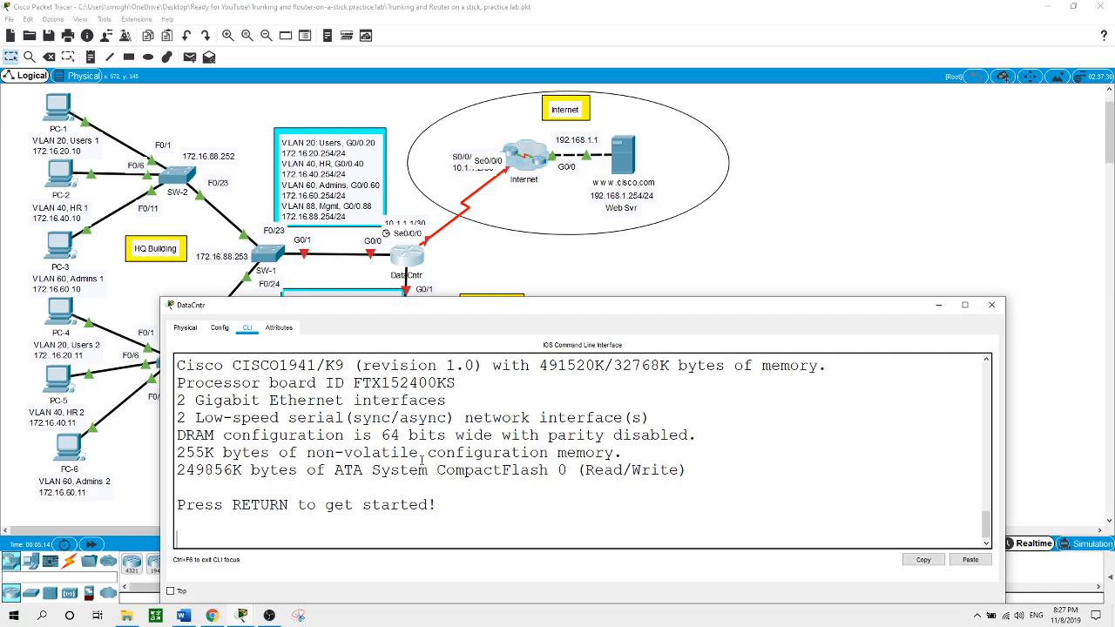
# Set the router's hostname to DataCntr
pyautogui.press('Return')
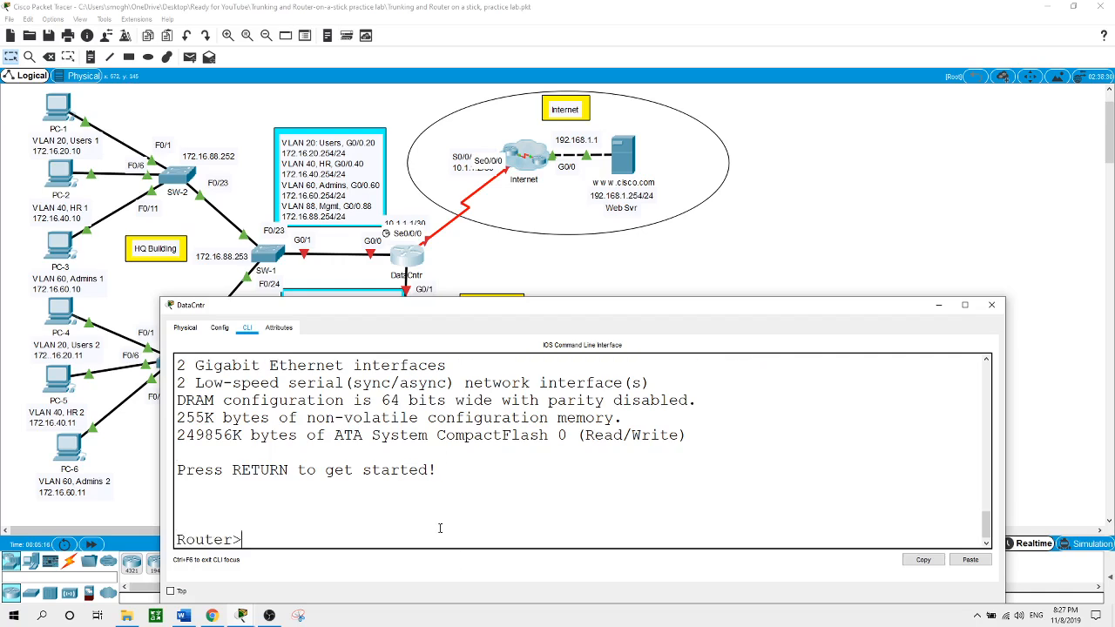
pyautogui.write('en')
pyautogui.press('Return')
pyautogui.write('conf t')
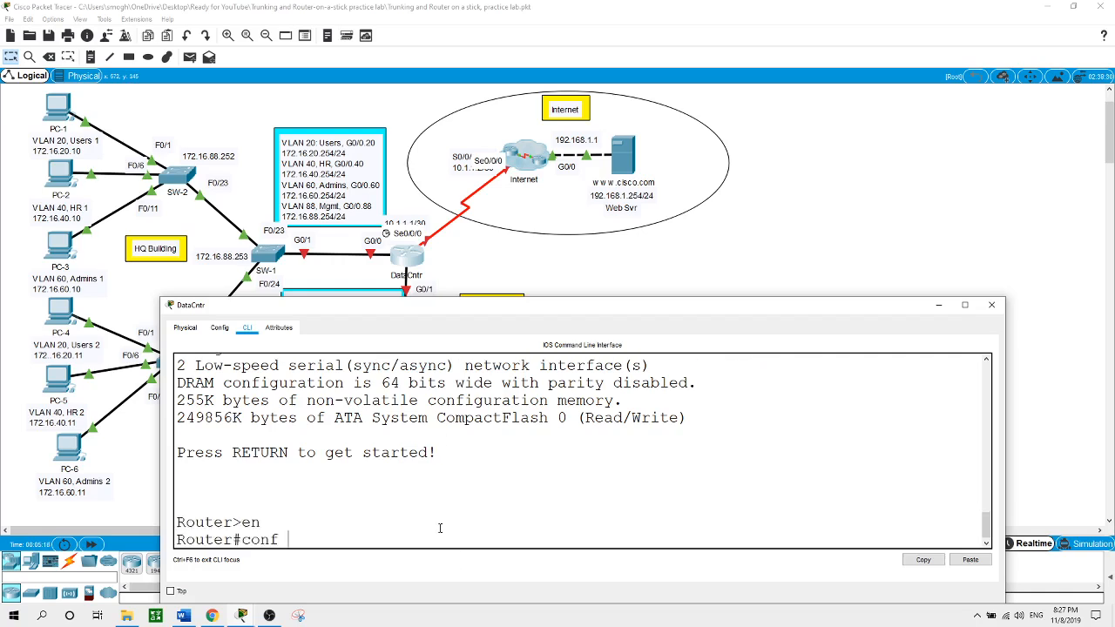
pyautogui.press('Return')
pyautogui.write('hostname ')
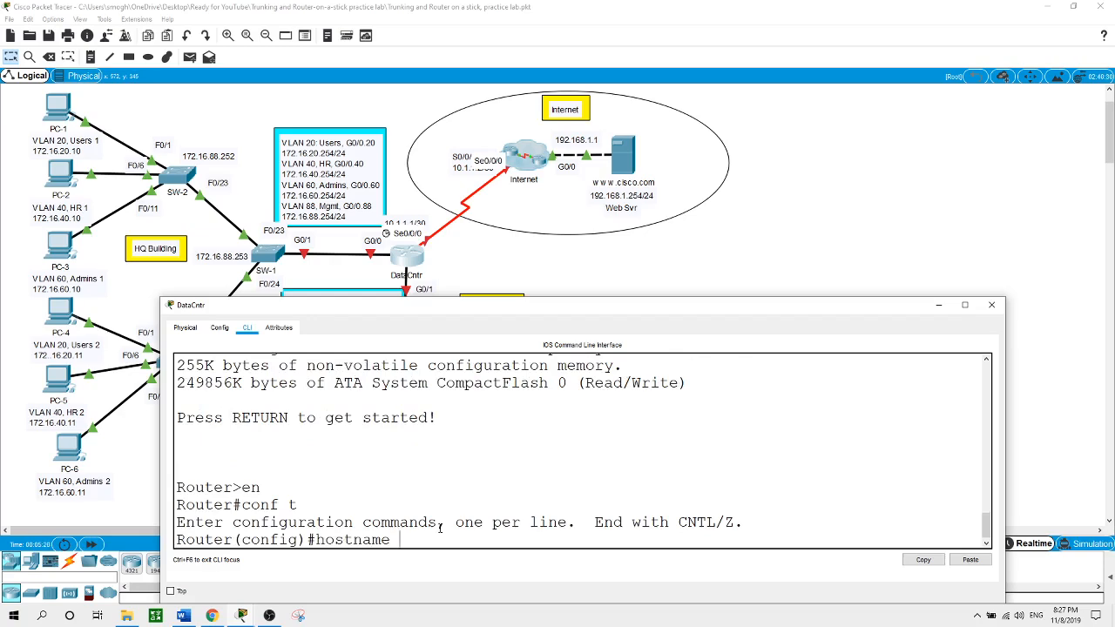
pyautogui.write('DataCntr')
pyautogui.press('Return')
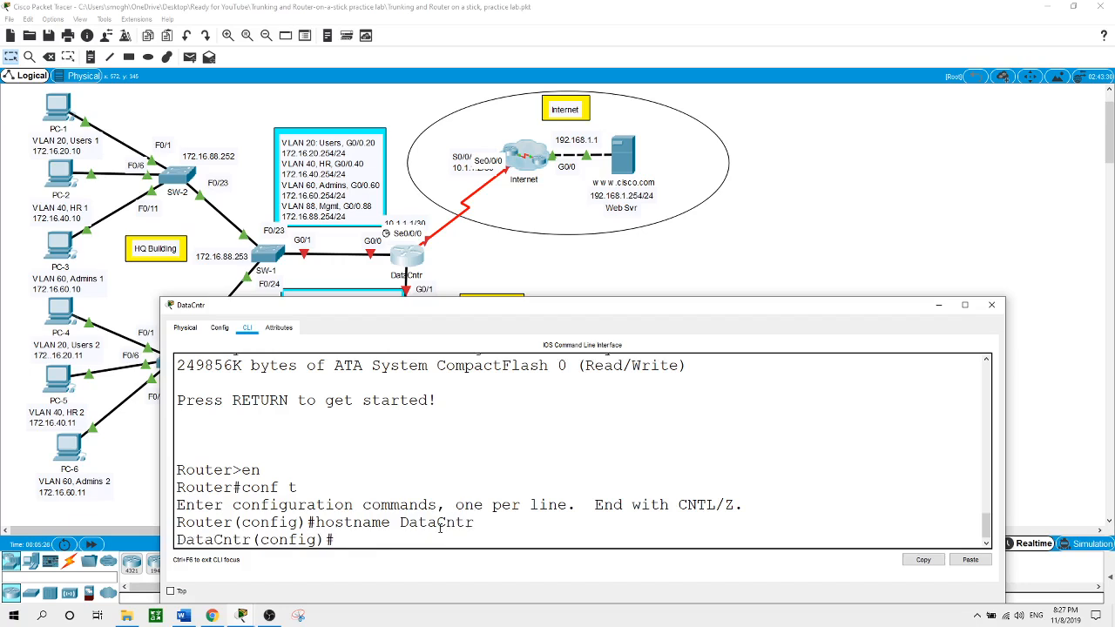
# Address S0/0/0 as 10.1.1.1 255.255.255.252 and bring it up
pyautogui.write('int s0/0/0')
pyautogui.press('Return')
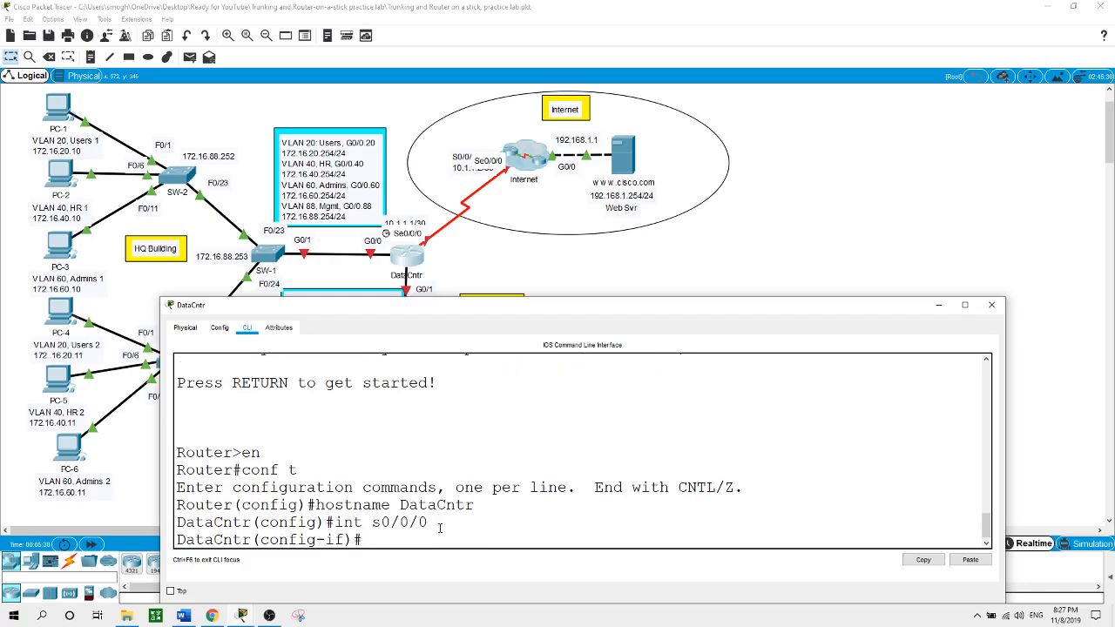
pyautogui.write('ip address 10.1.1.1 2')
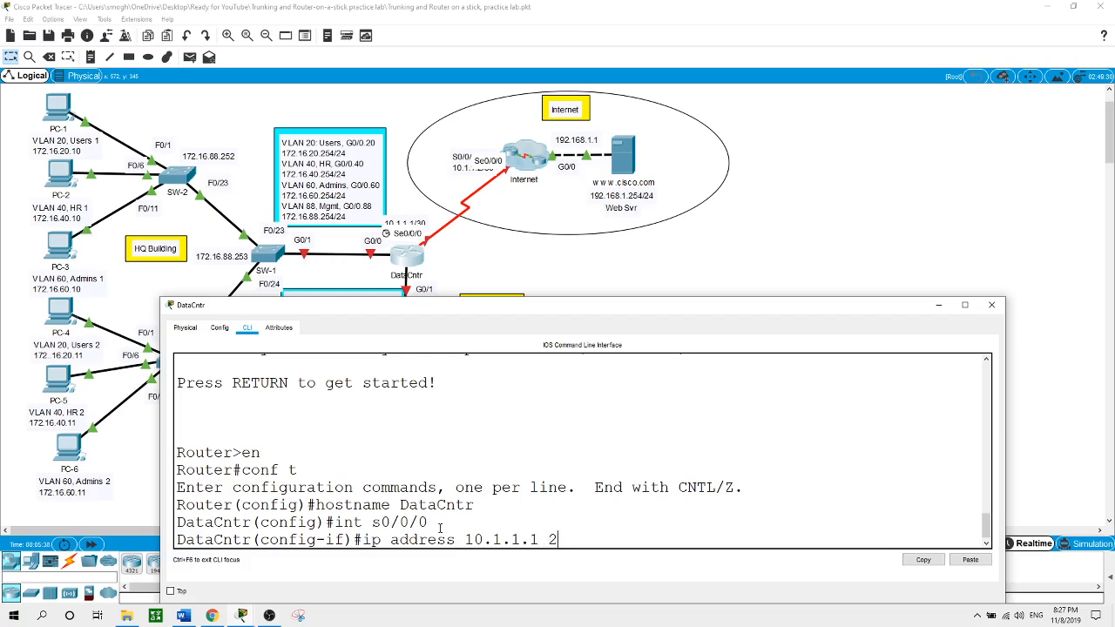
pyautogui.write('55.255.255.255.252')
pyautogui.press('Return')
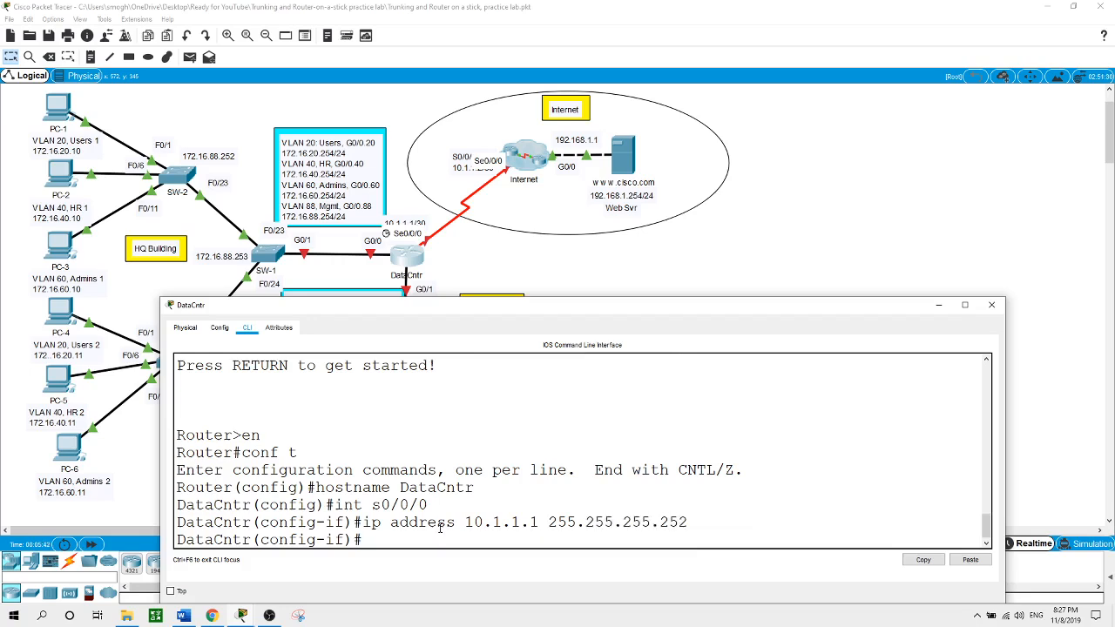
pyautogui.write('no shut')
pyautogui.press('Return')
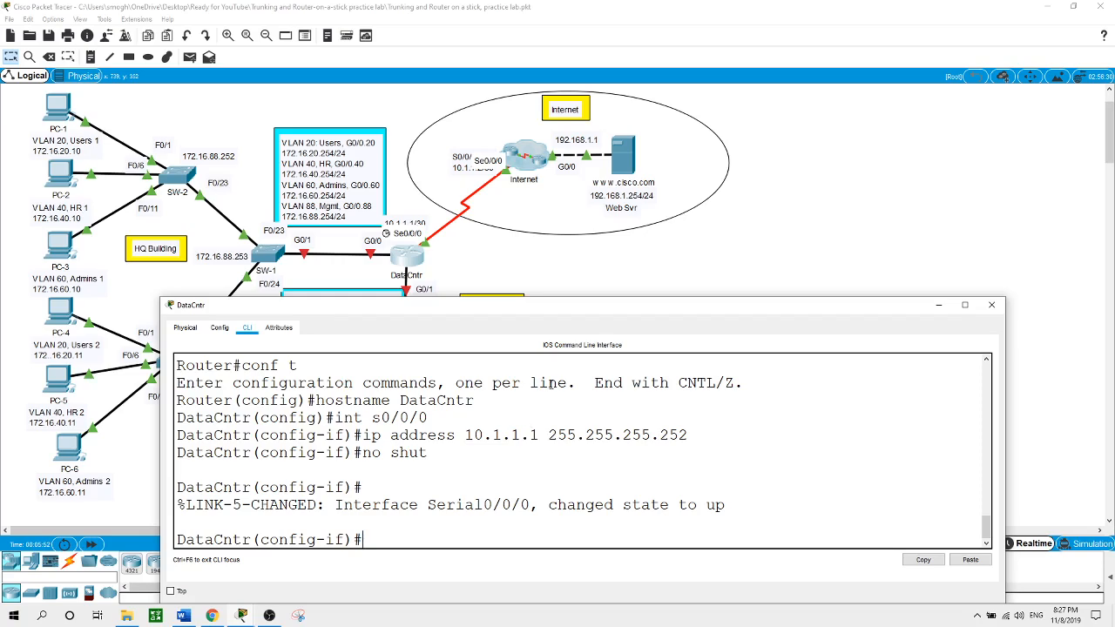
pyautogui.click(623, 295)
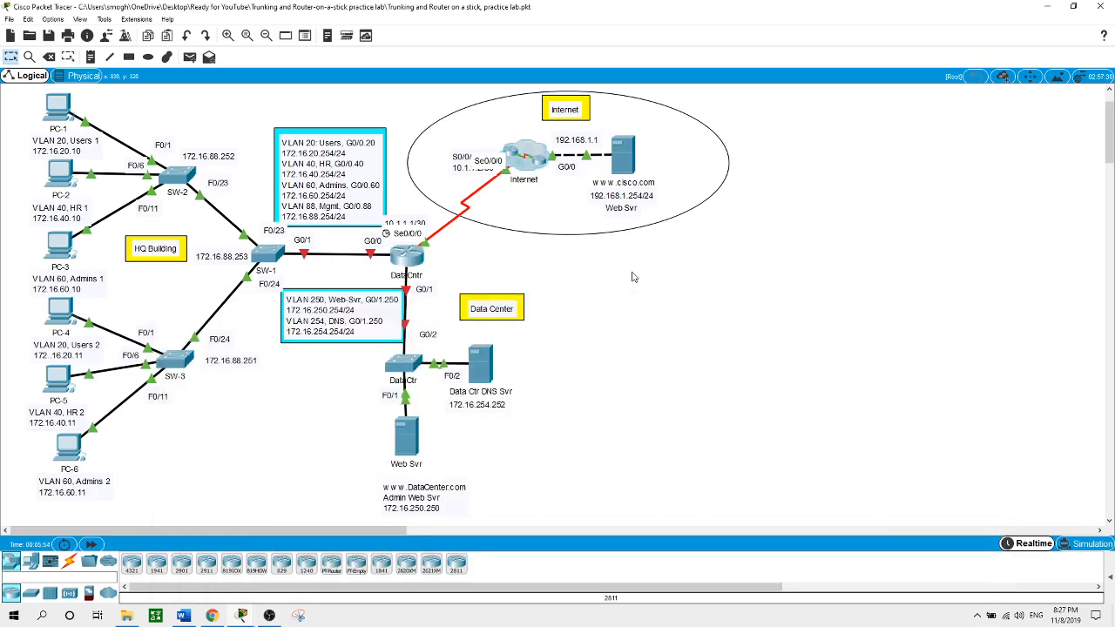
# On DataCntr, add default route 0.0.0.0 0.0.0.0 out S0/0/0, then close the window
pyautogui.click(411, 259)
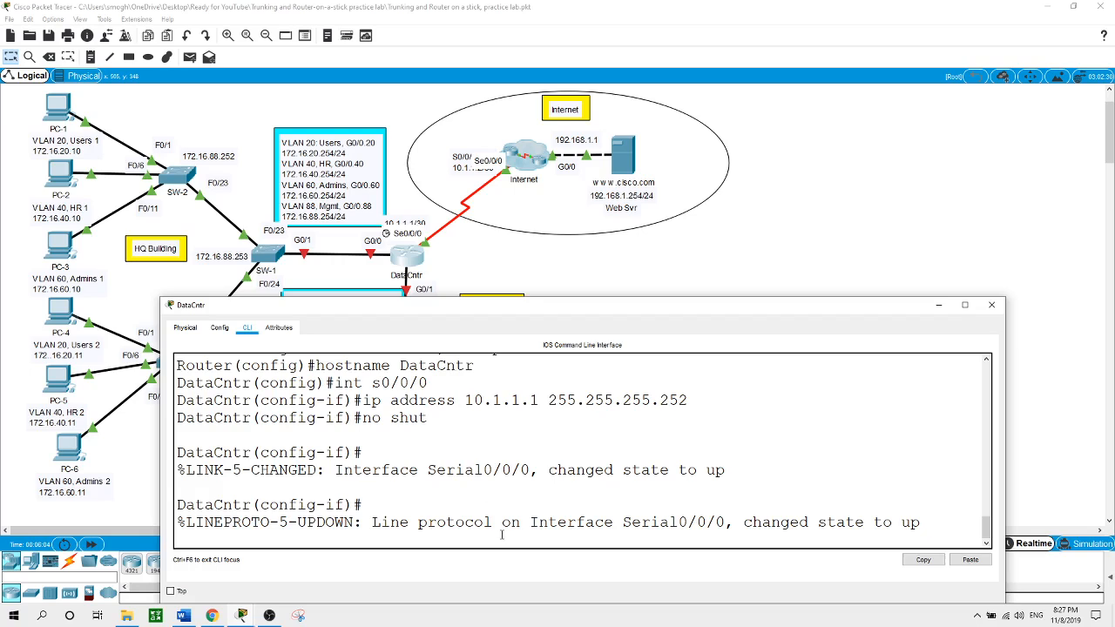
pyautogui.write('exit')
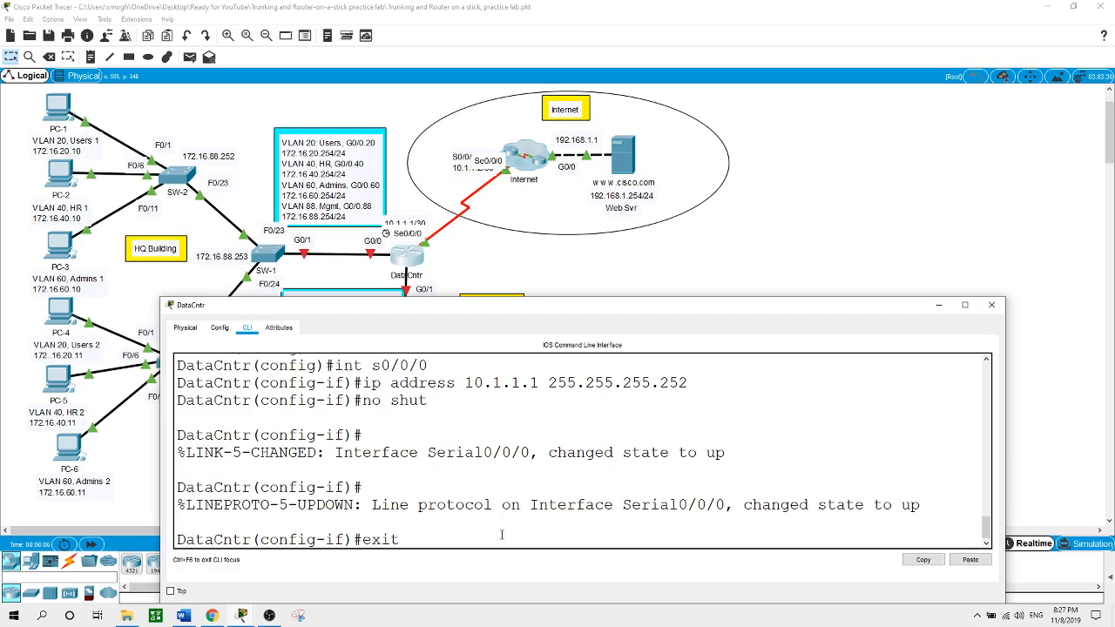
pyautogui.press('Return')
pyautogui.write('ip route')
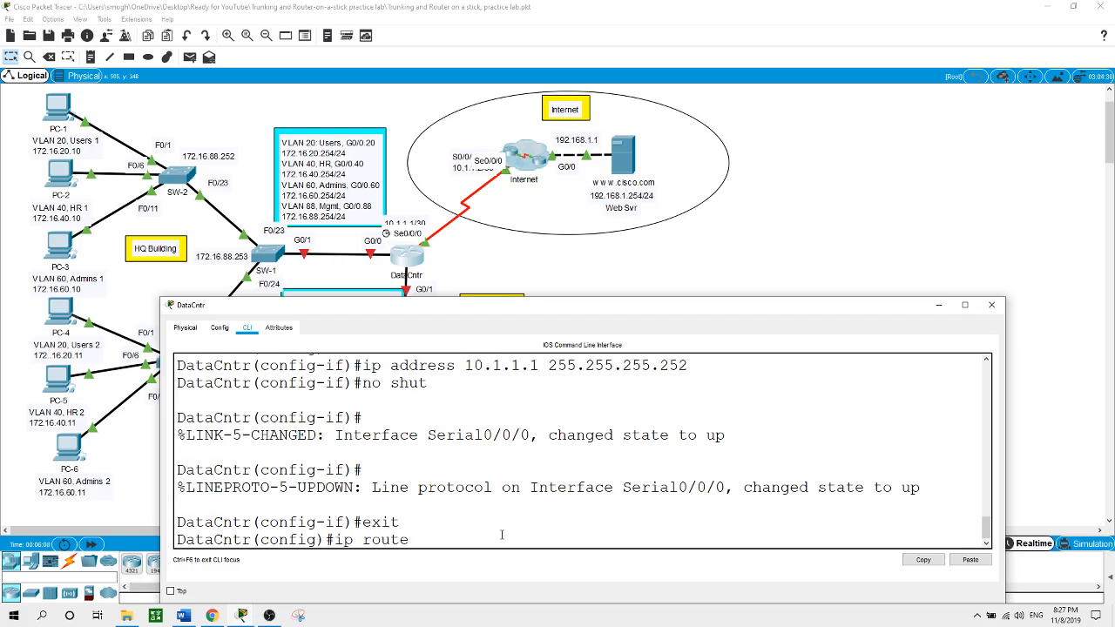
pyautogui.write(' 0.0.0.0 0.0.0.0 s')
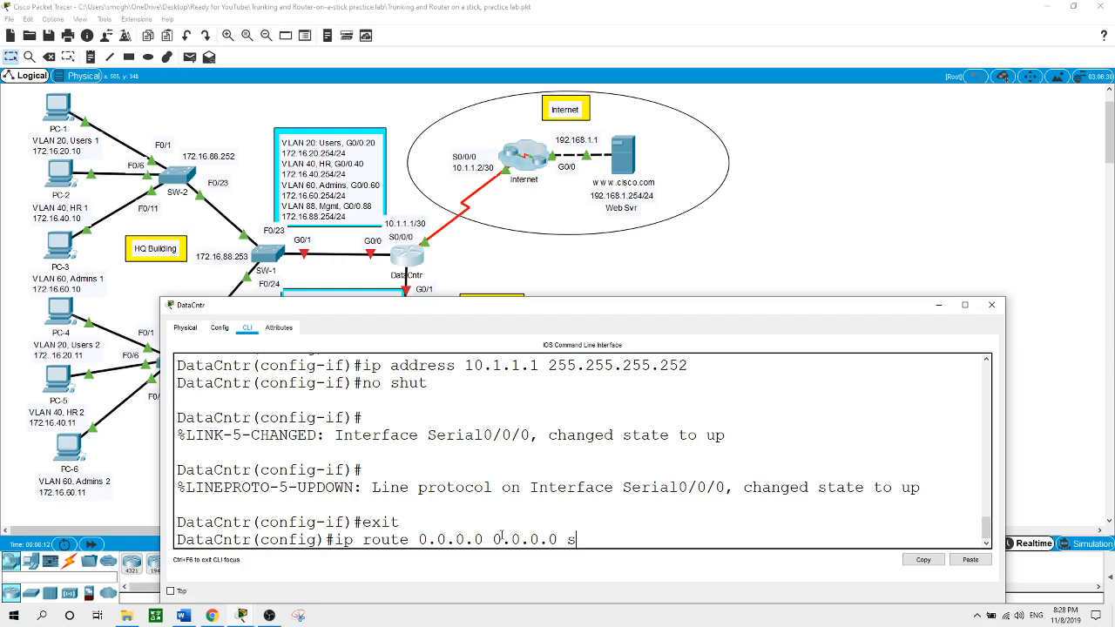
pyautogui.write('-')
pyautogui.press('BackSpace')
pyautogui.write('0/0/0')
pyautogui.press('Return')
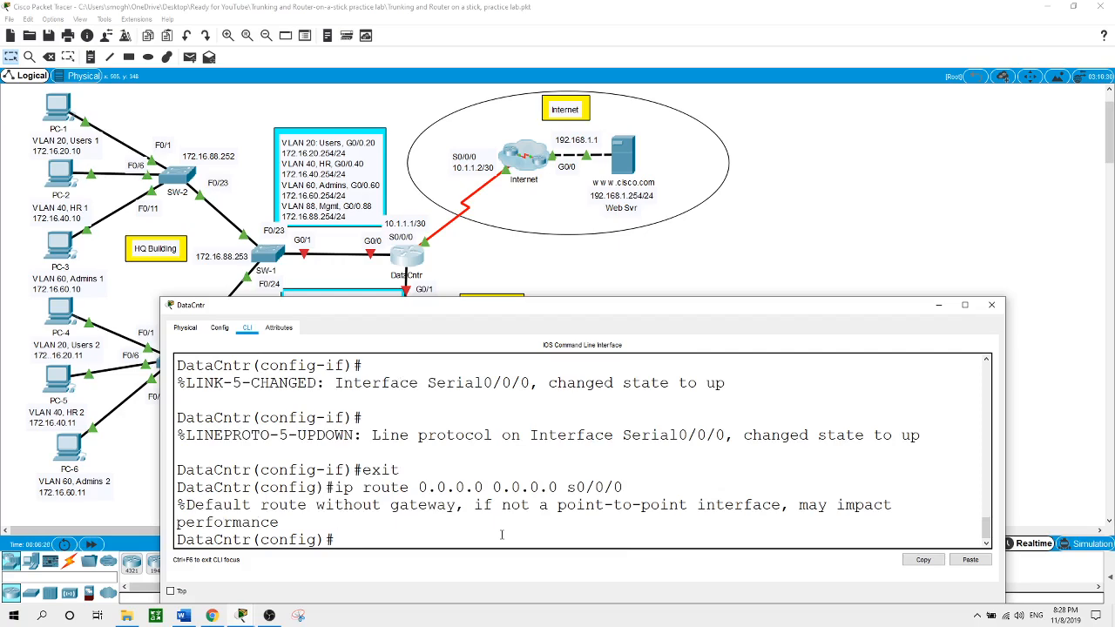
pyautogui.click(991, 304)
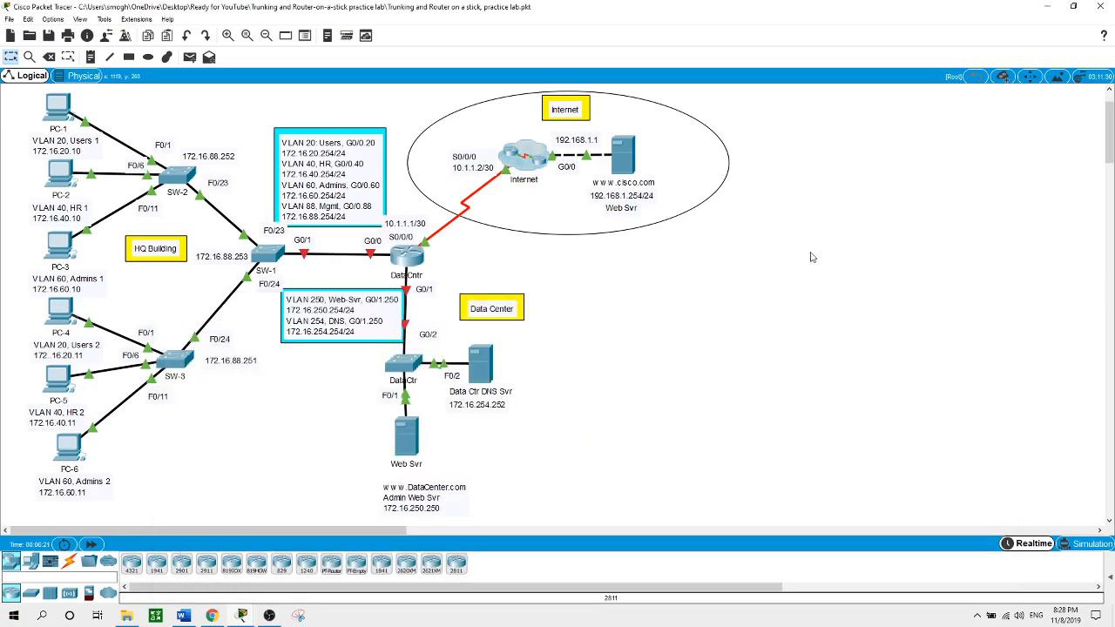
# Set the Data Center switch's hostname to DataCtr
pyautogui.click(403, 364)
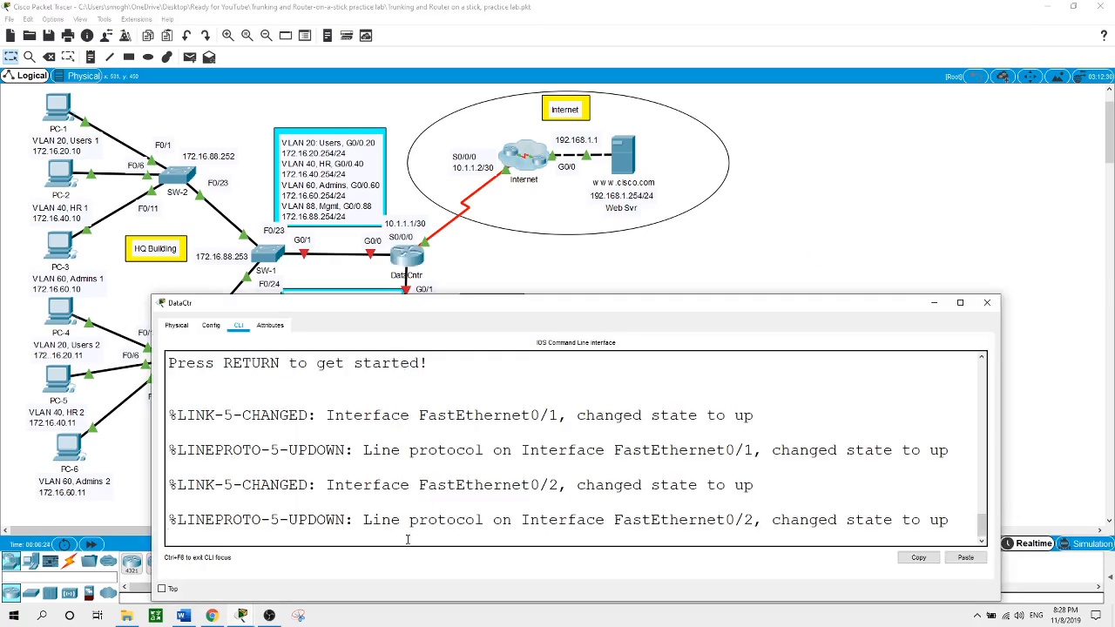
pyautogui.press('Return')
pyautogui.write('en')
pyautogui.press('Return')
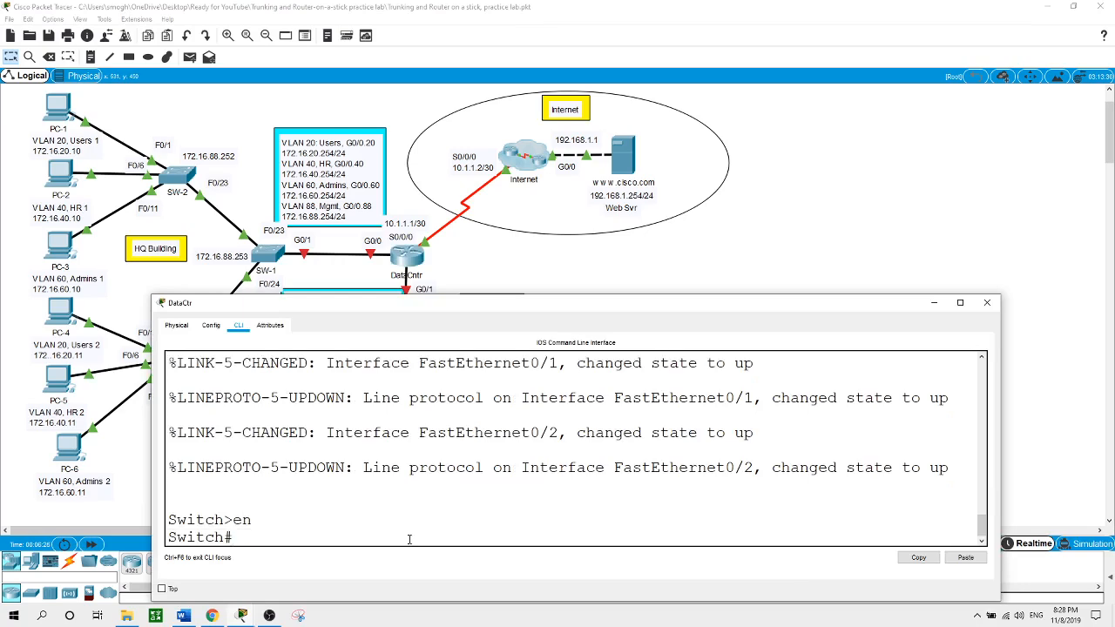
pyautogui.write('conf t')
pyautogui.press('Return')
pyautogui.write('hostname ')
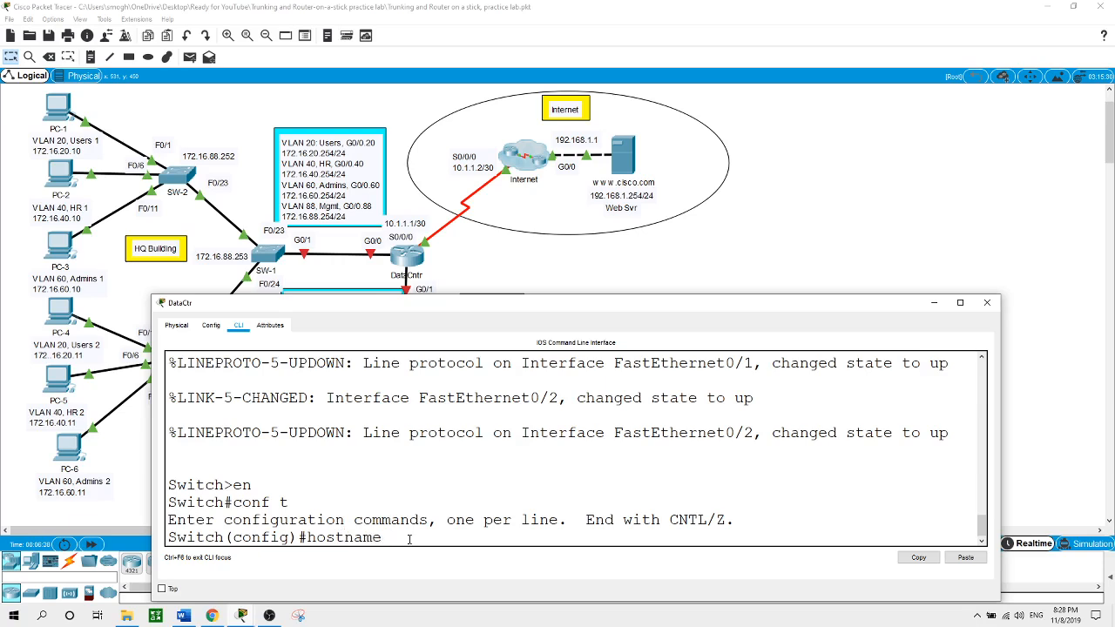
pyautogui.write('DataCtr')
pyautogui.press('Return')
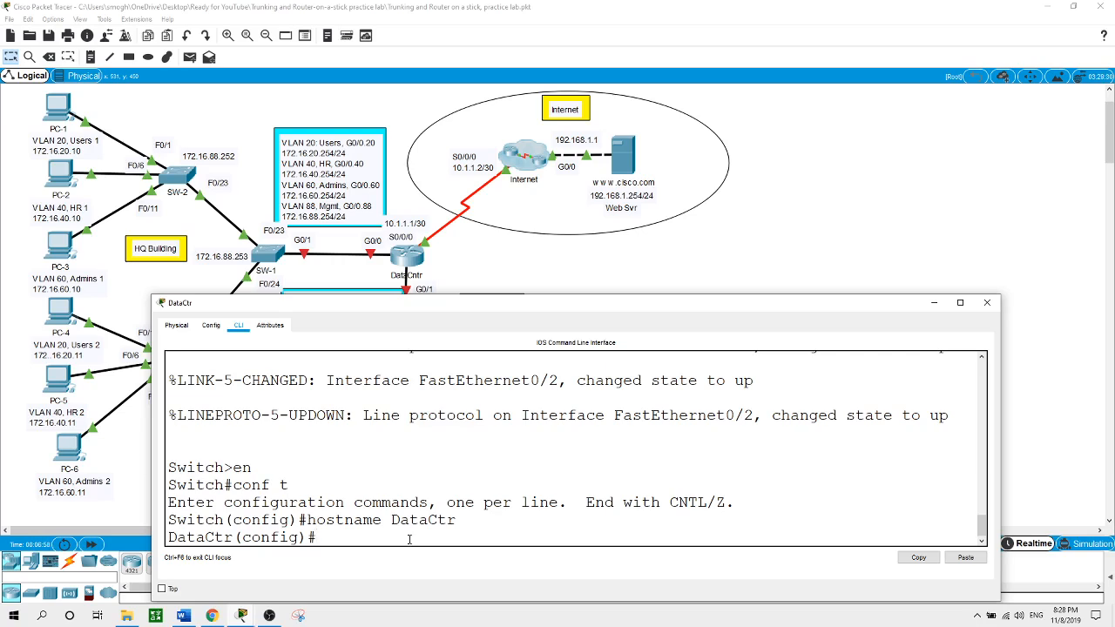
# Create VLAN 250 named Web-Svr and VLAN 254 named DNS
pyautogui.write('vlan 250')
pyautogui.press('Return')
pyautogui.write('name ')
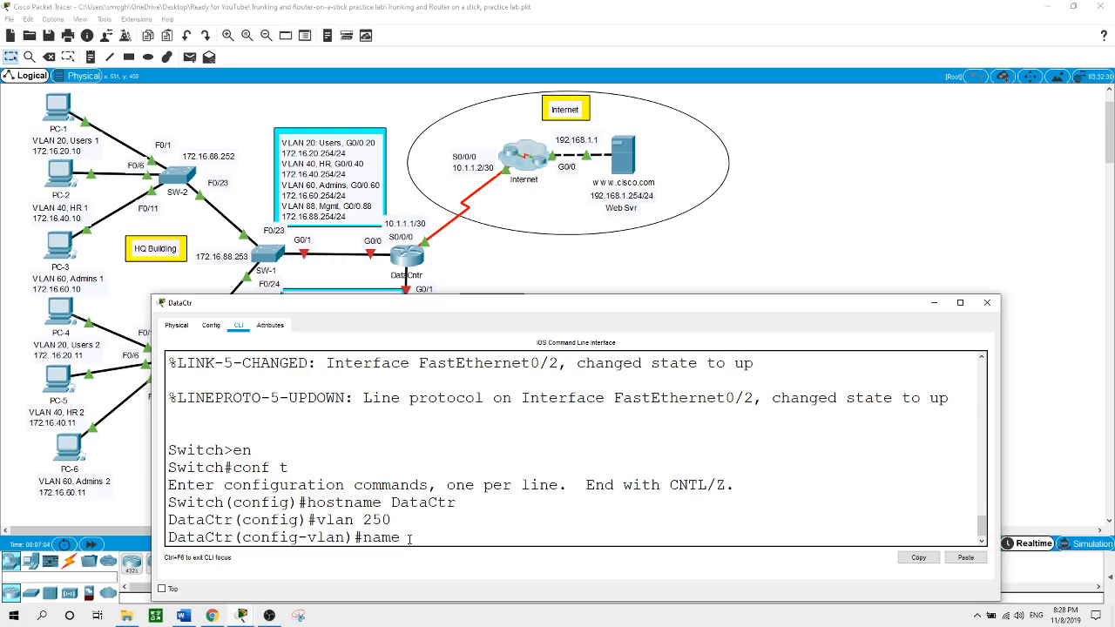
pyautogui.write('Web-Svr')
pyautogui.press('Return')
pyautogui.write('vlan ')
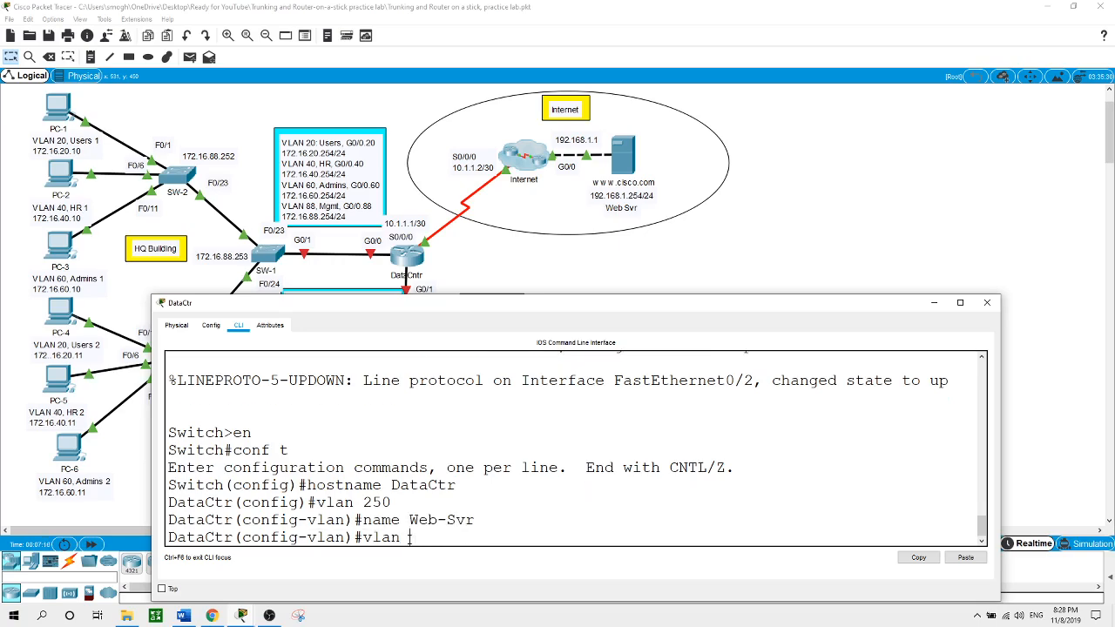
pyautogui.write('254')
pyautogui.press('Return')
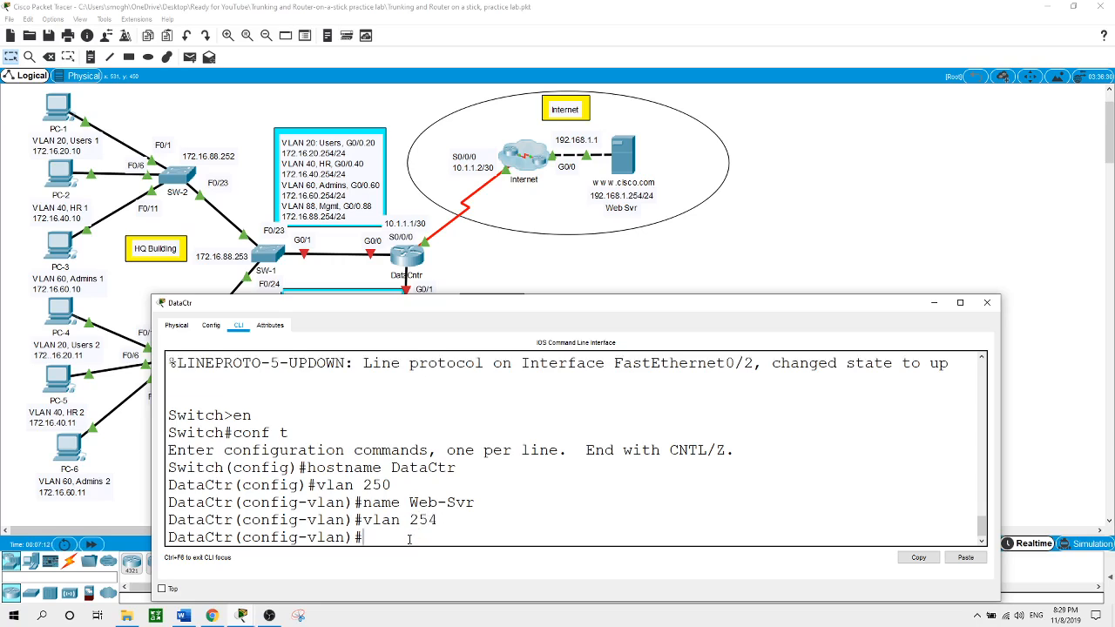
pyautogui.write('name DNS')
pyautogui.press('Return')
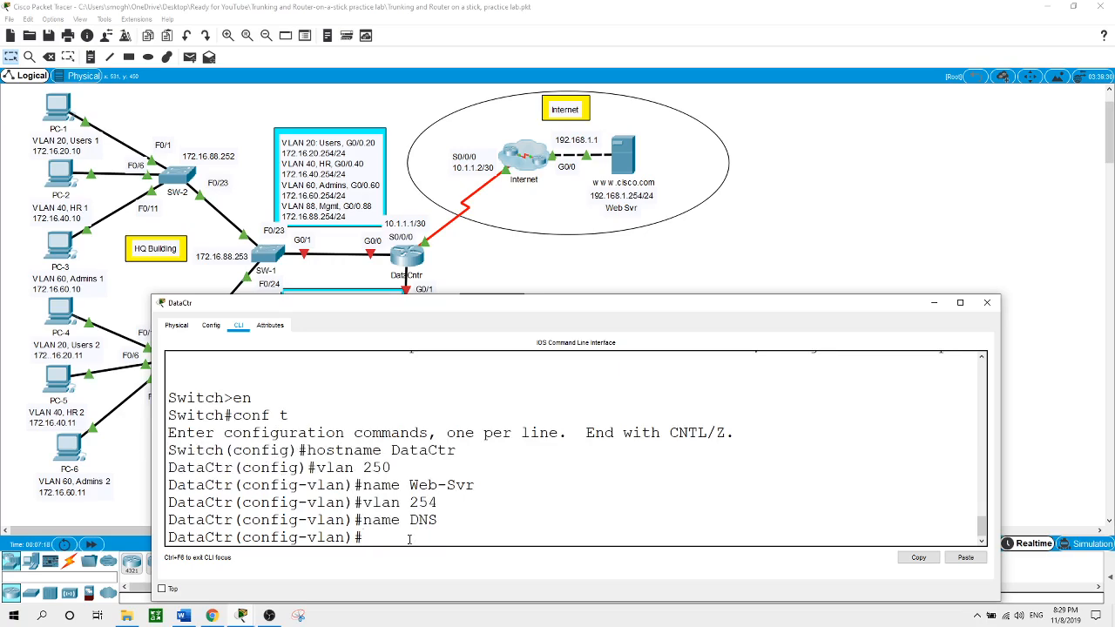
pyautogui.click(711, 279)
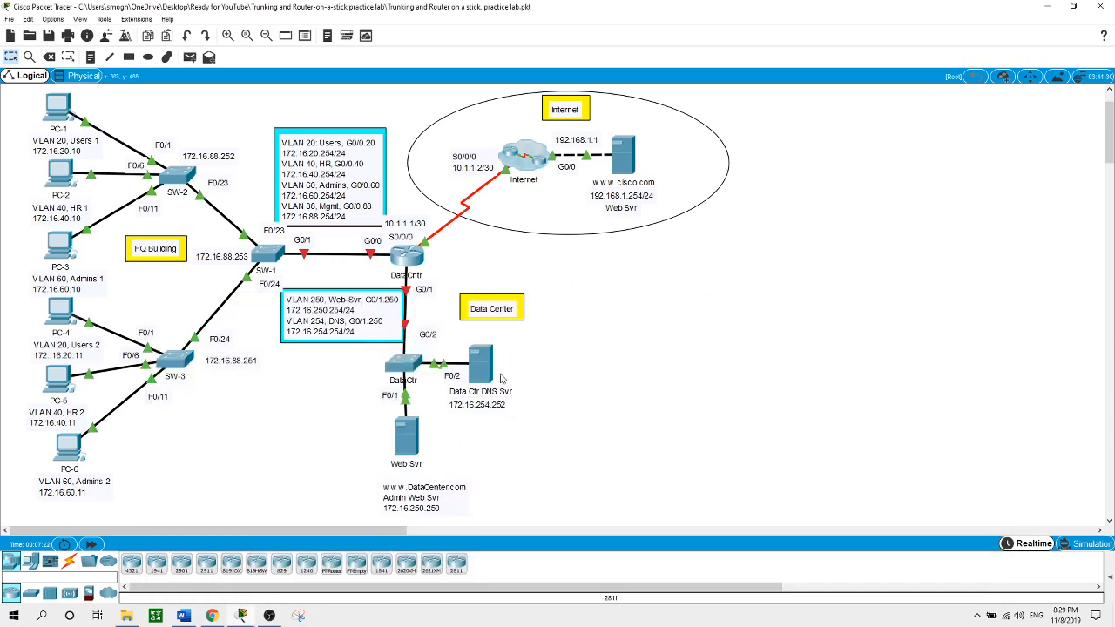
pyautogui.moveTo(488, 367)
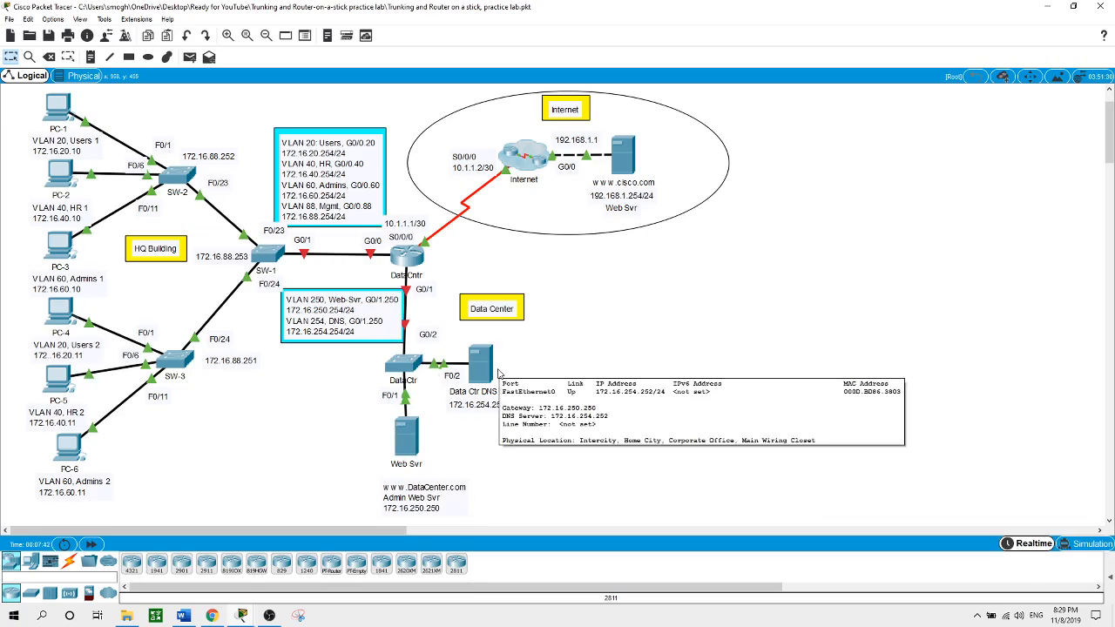
# Make DataCtr's F0/1 an access port in VLAN 250
pyautogui.click(408, 364)
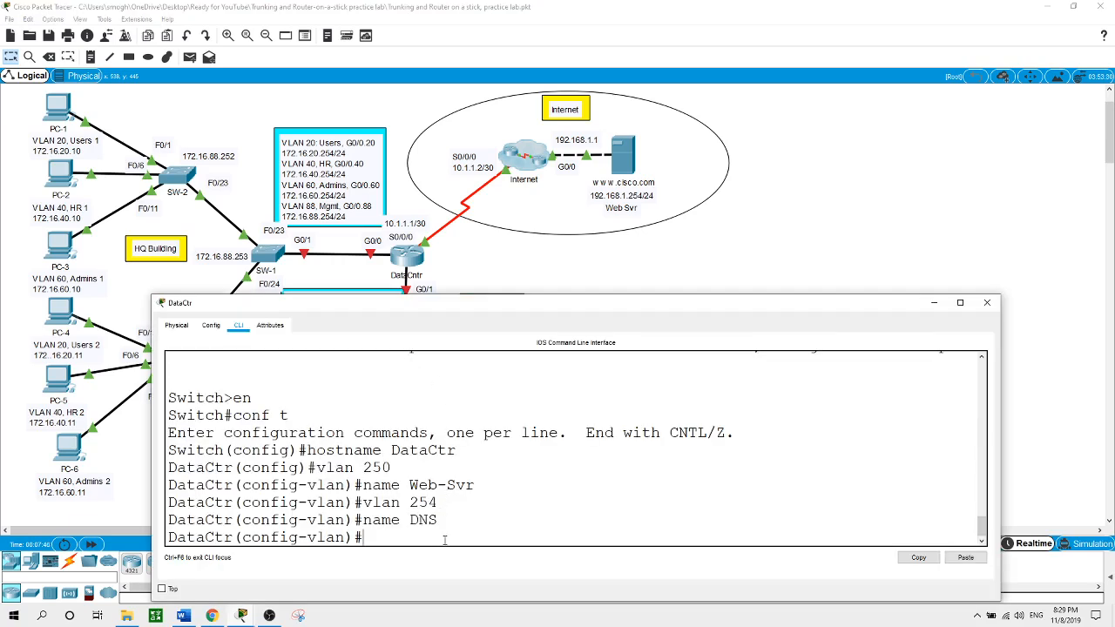
pyautogui.write('exit')
pyautogui.press('Return')
pyautogui.write('int f')
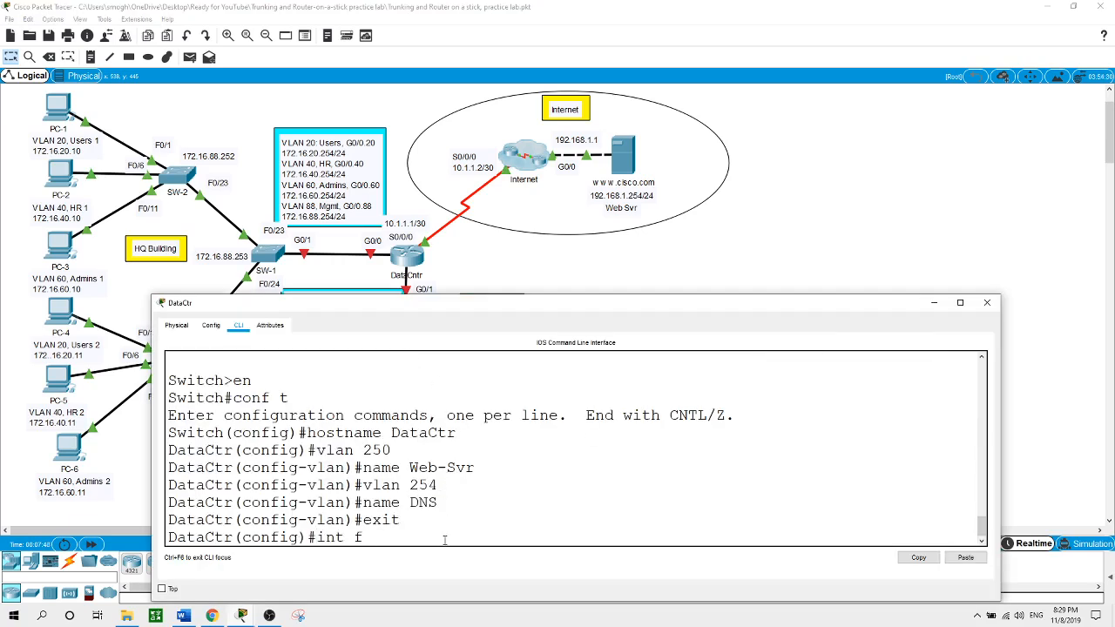
pyautogui.write('0/1')
pyautogui.press('Return')
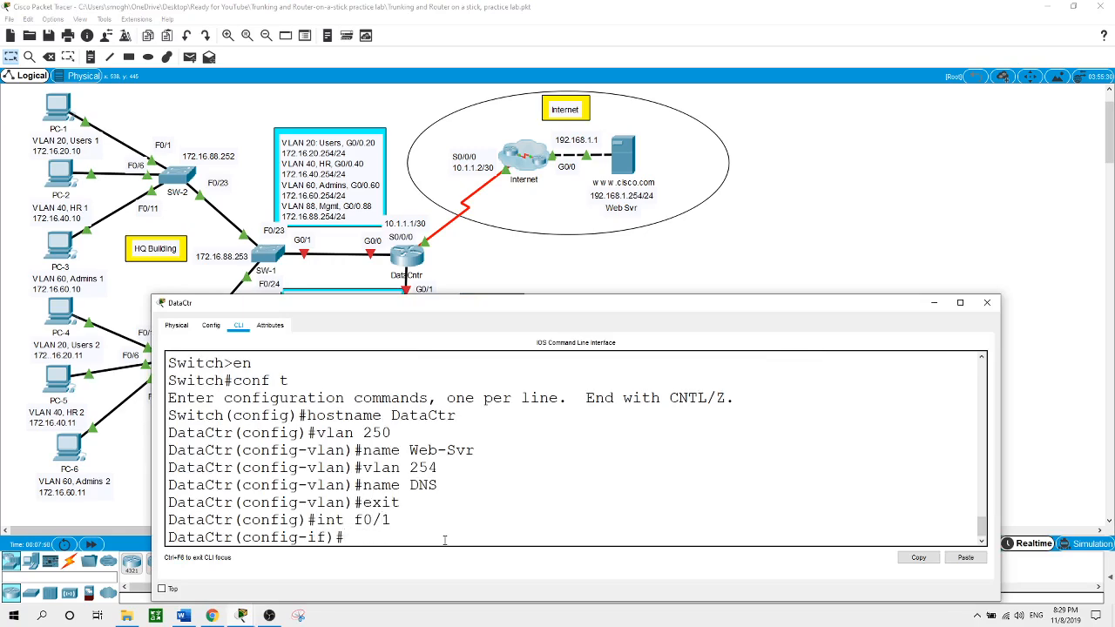
pyautogui.write('swi')
pyautogui.press('Tab')
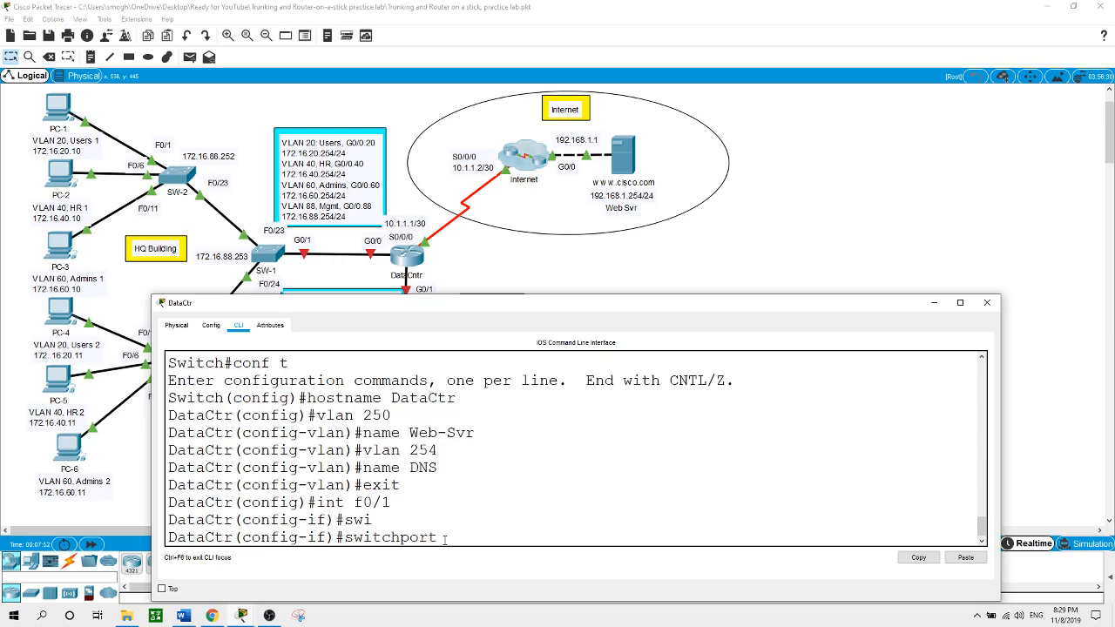
pyautogui.write('mo')
pyautogui.press('Tab')
pyautogui.write('ac')
pyautogui.press('Tab')
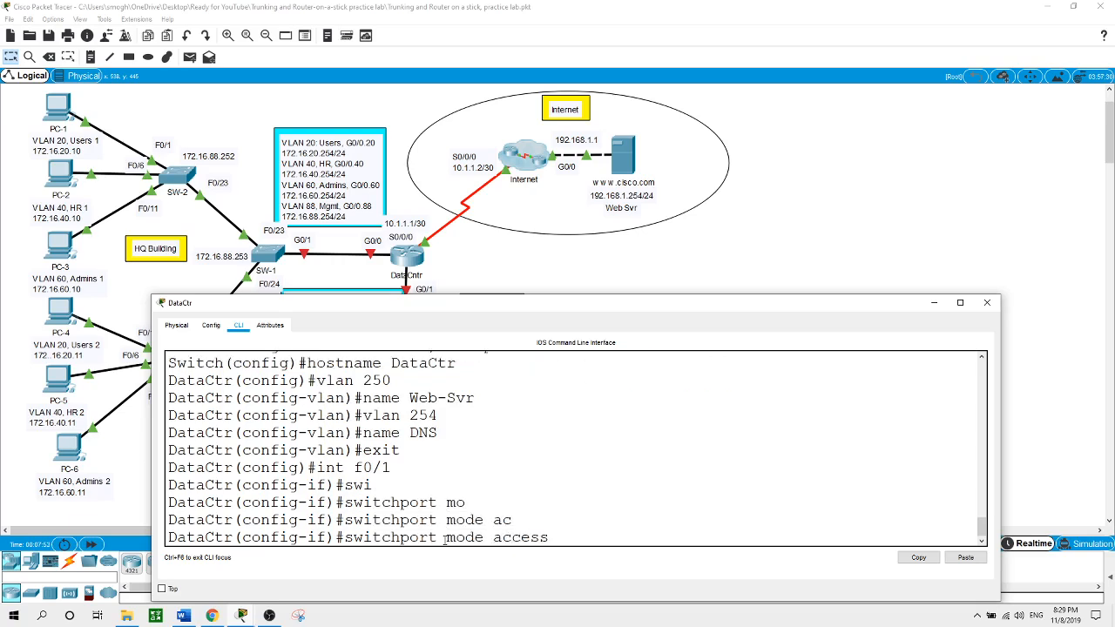
pyautogui.press('Return')
pyautogui.write('swi')
pyautogui.press('Tab')
pyautogui.write('ac')
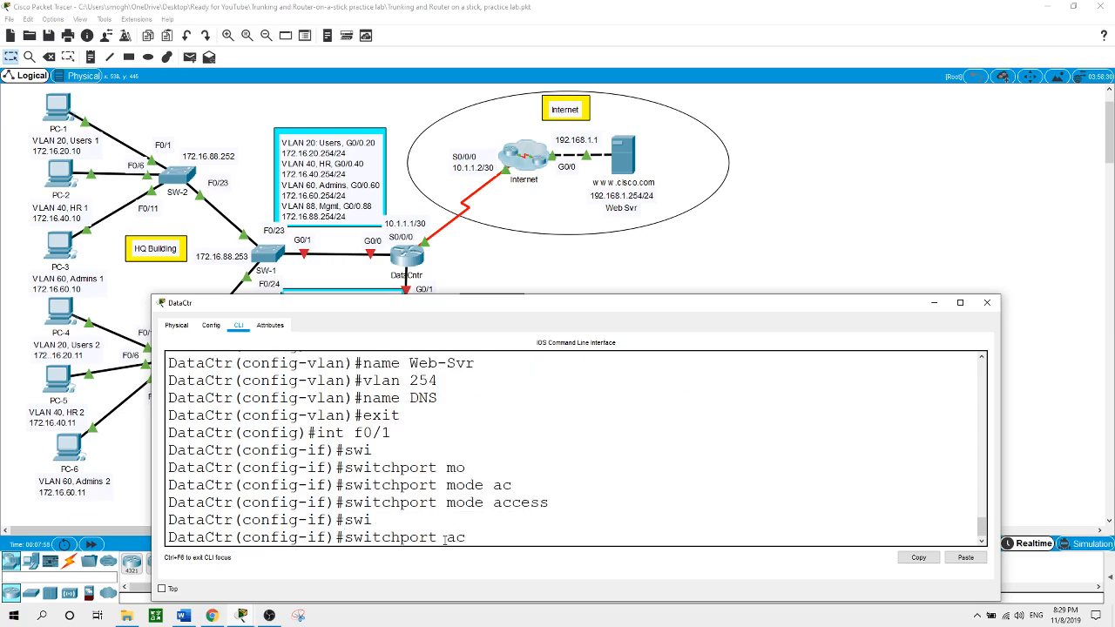
pyautogui.press('Tab')
pyautogui.write('v')
pyautogui.press('Tab')
pyautogui.write('259')
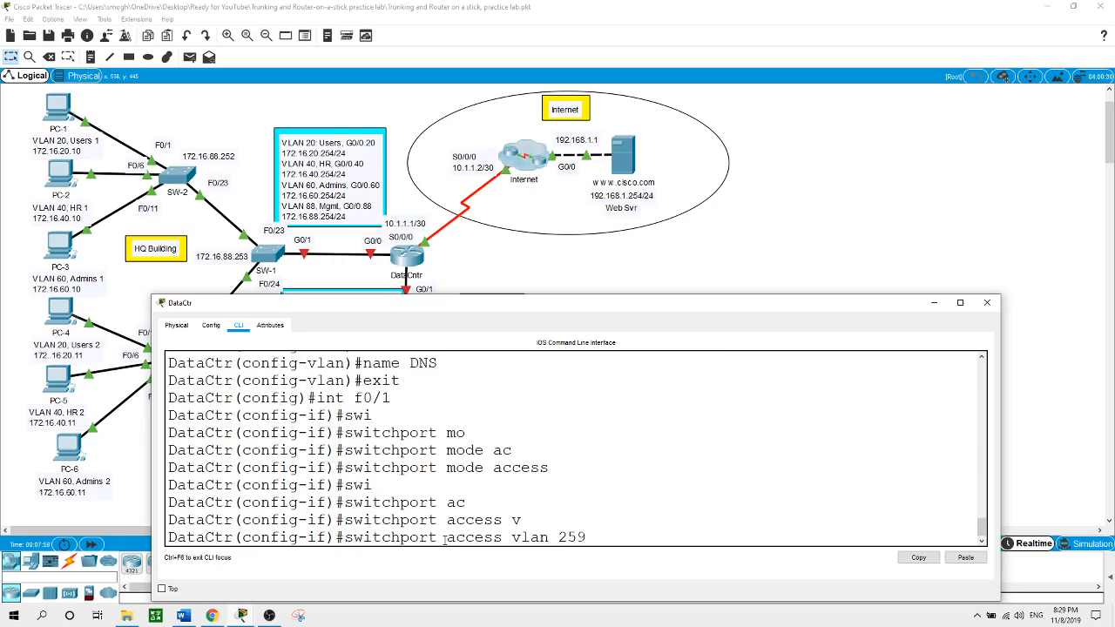
pyautogui.press('BackSpace')
pyautogui.write('0')
pyautogui.press('Return')
# Make F0/2 an access port in VLAN 254
pyautogui.write('in')
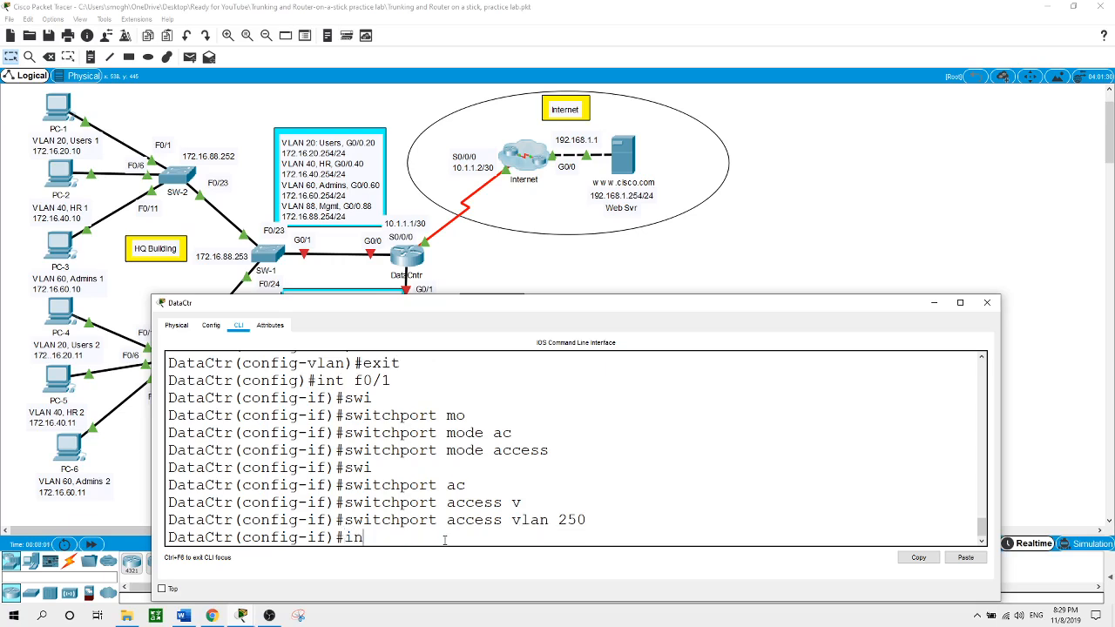
pyautogui.write('t f0/2')
pyautogui.press('Return')
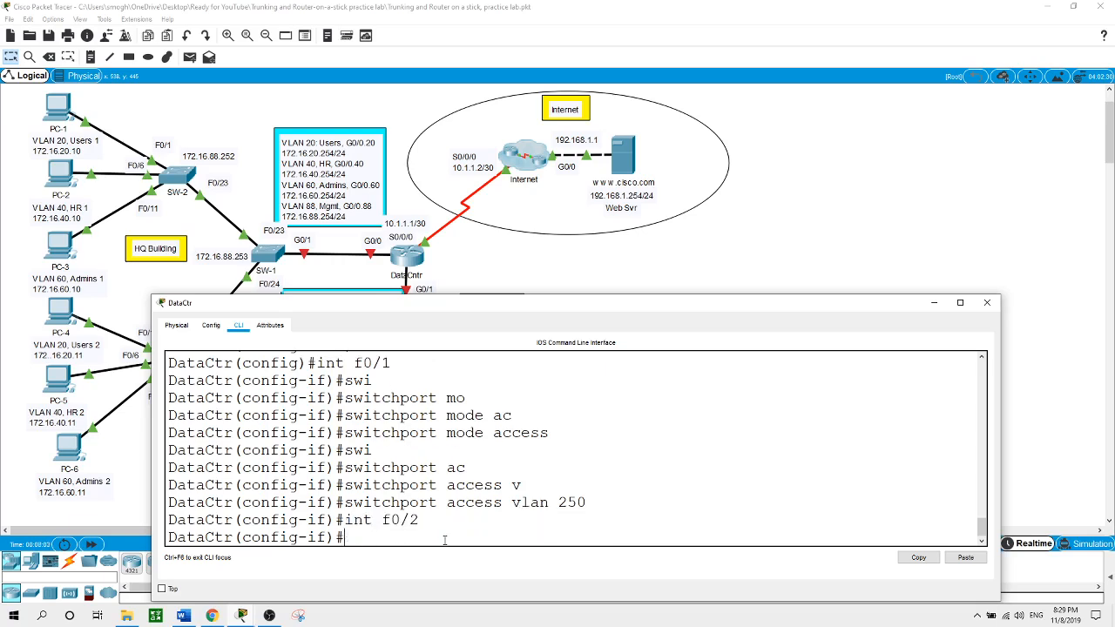
pyautogui.write('swi')
pyautogui.press('Tab')
pyautogui.write('moa')
pyautogui.press('BackSpace')
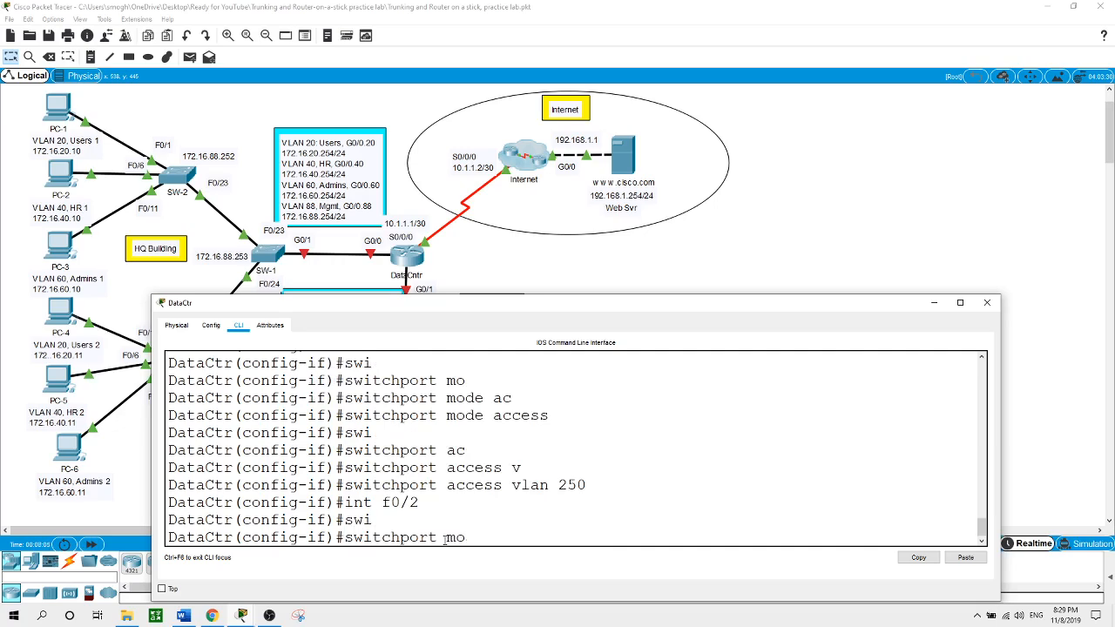
pyautogui.write('d')
pyautogui.press('Tab')
pyautogui.write('ac')
pyautogui.press('Tab')
pyautogui.press('Return')
pyautogui.write('swi')
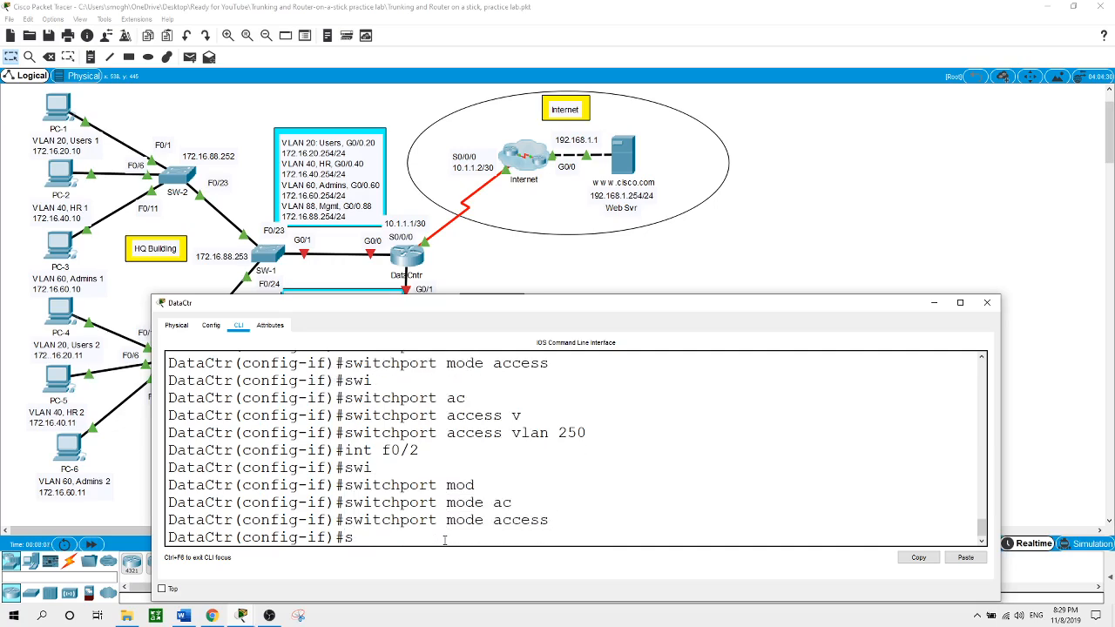
pyautogui.press('Tab')
pyautogui.write('ac')
pyautogui.press('Tab')
pyautogui.write('v')
pyautogui.press('Tab')
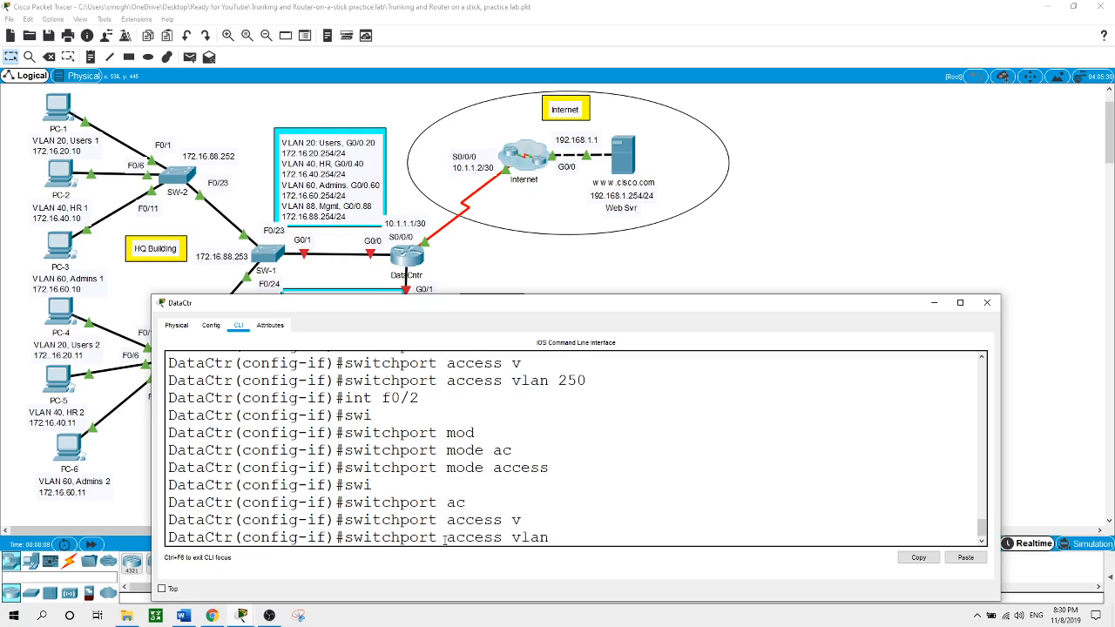
pyautogui.write('254')
pyautogui.press('Return')
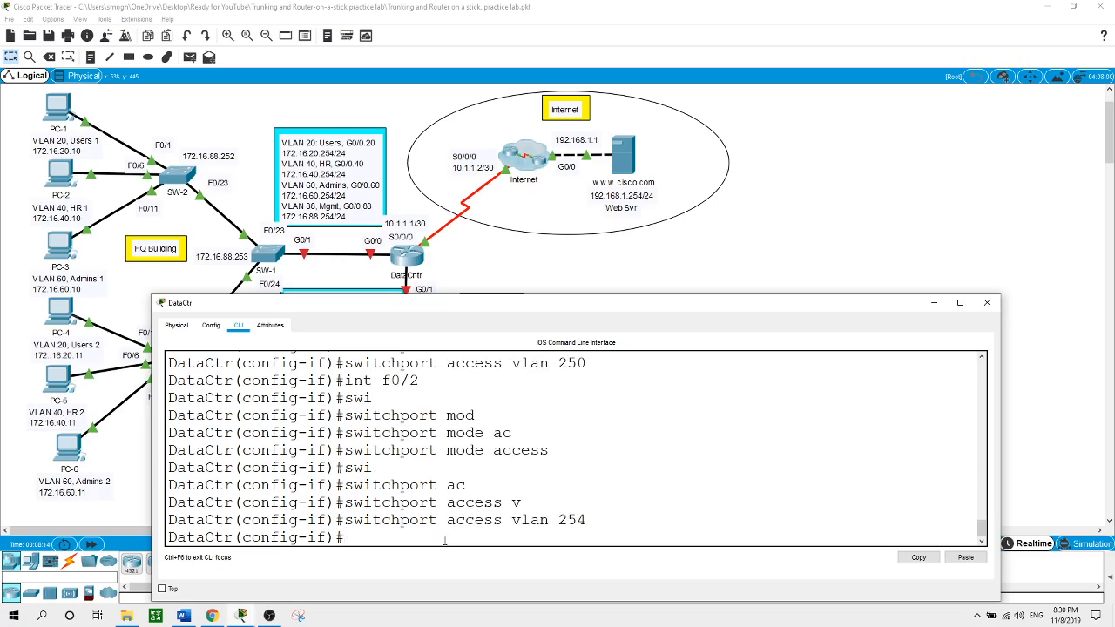
pyautogui.click(721, 258)
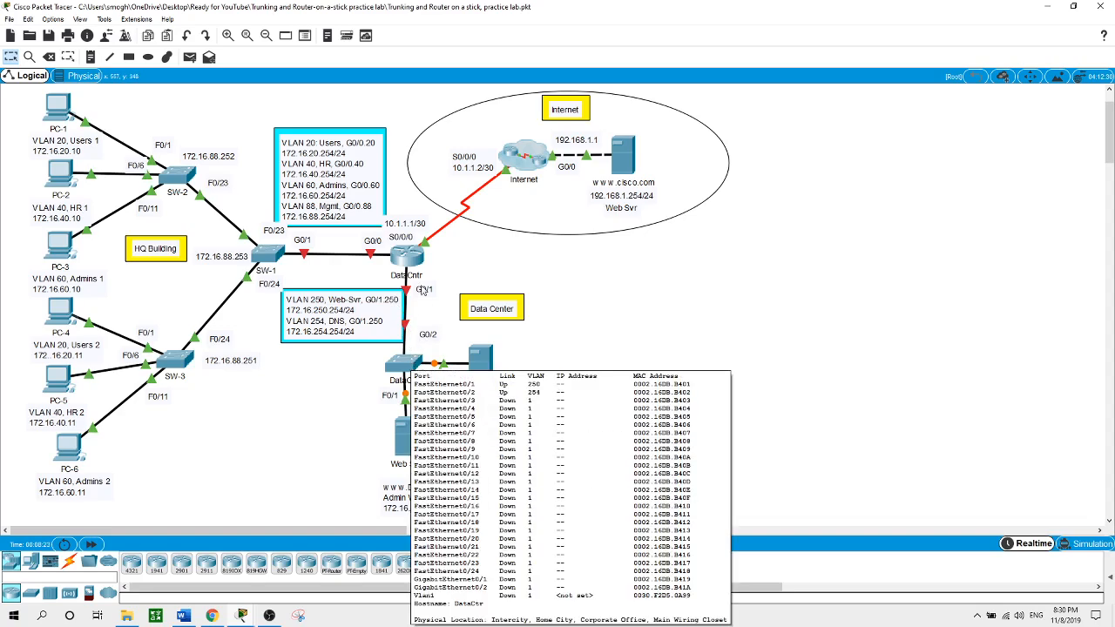
# Set DataCtr's G0/2 to switchport mode trunk and return to the topology
pyautogui.click(410, 365)
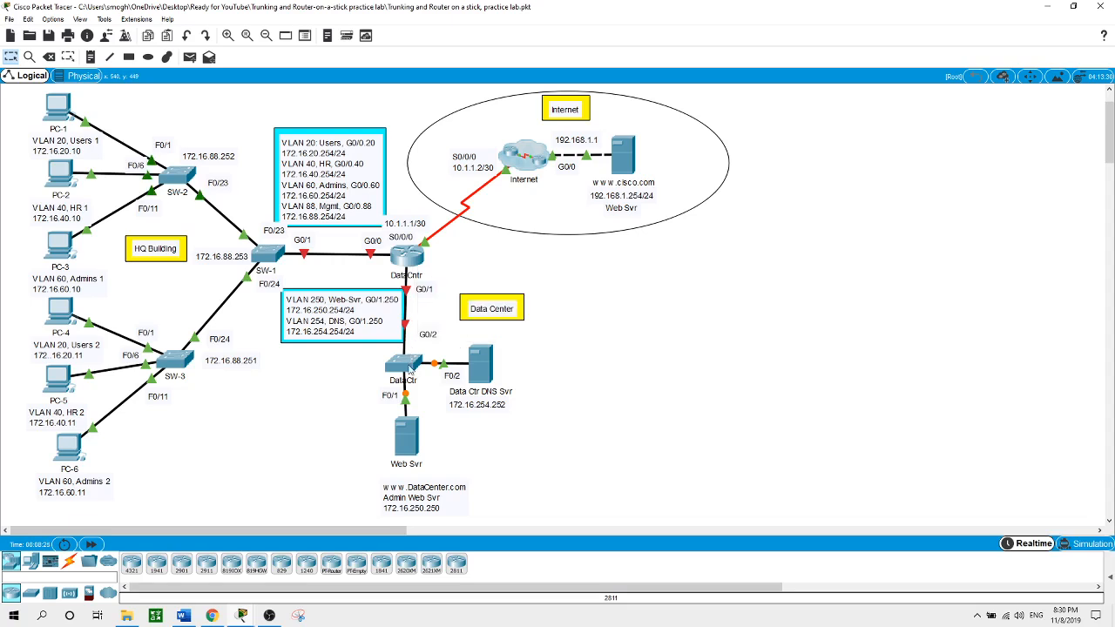
pyautogui.write('exit')
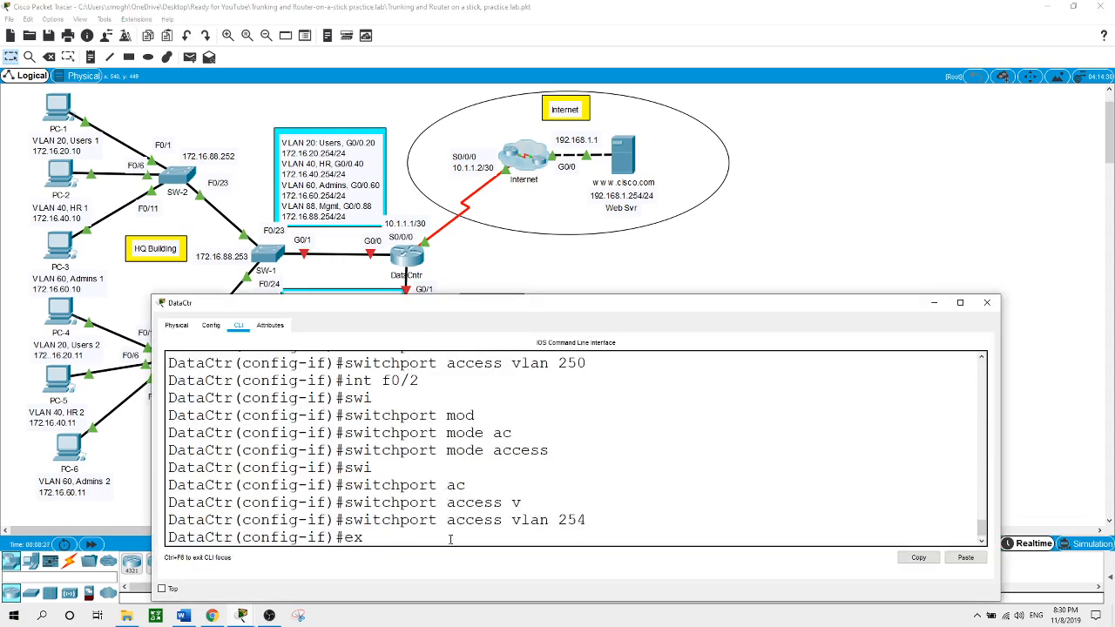
pyautogui.press('Return')
pyautogui.write('int')
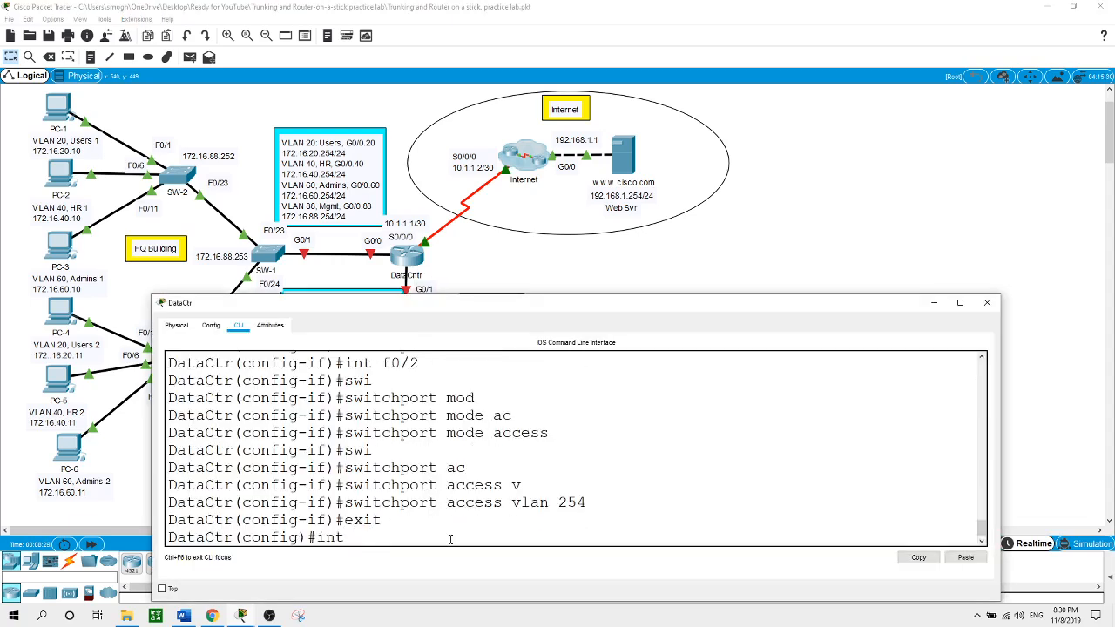
pyautogui.write(' g0/2')
pyautogui.press('Return')
pyautogui.write('swi')
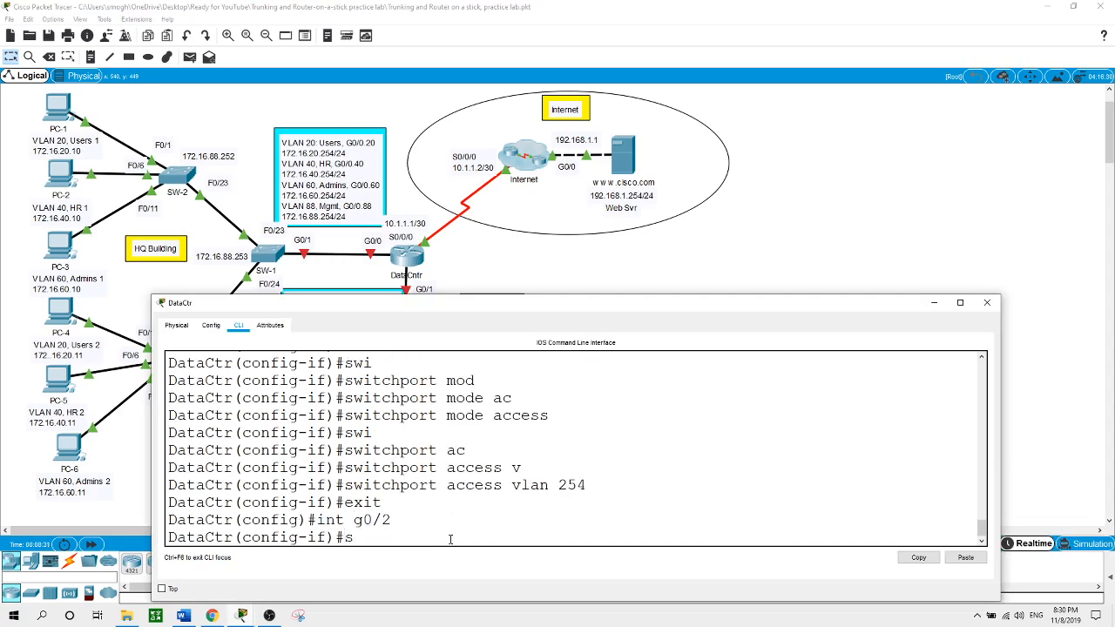
pyautogui.press('Tab')
pyautogui.write('mo')
pyautogui.press('Tab')
pyautogui.write('tr')
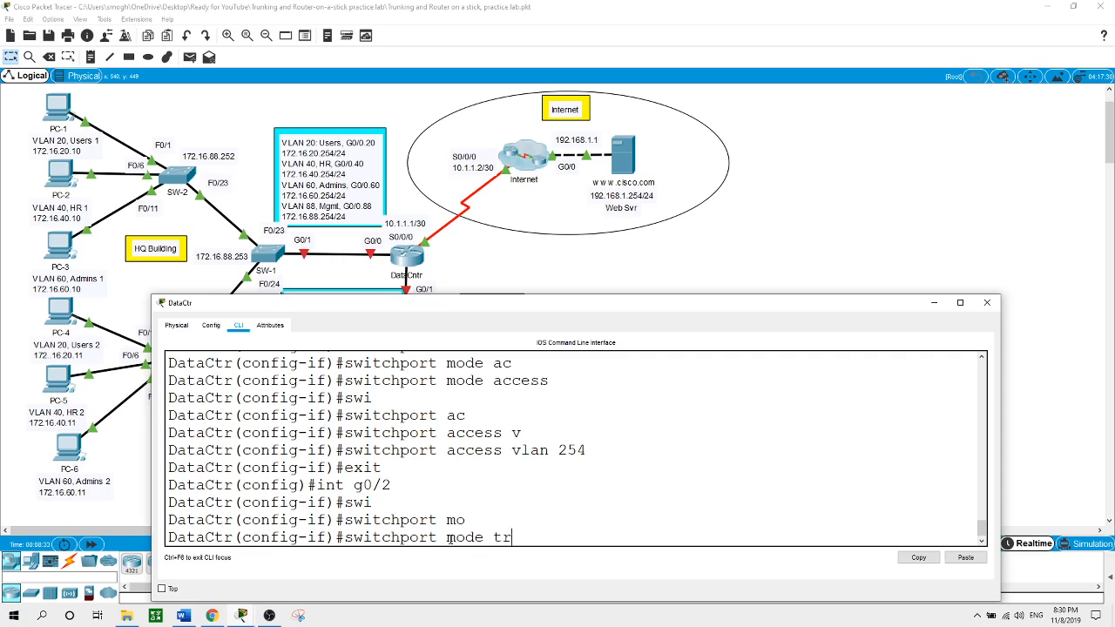
pyautogui.write('unk')
pyautogui.press('Return')
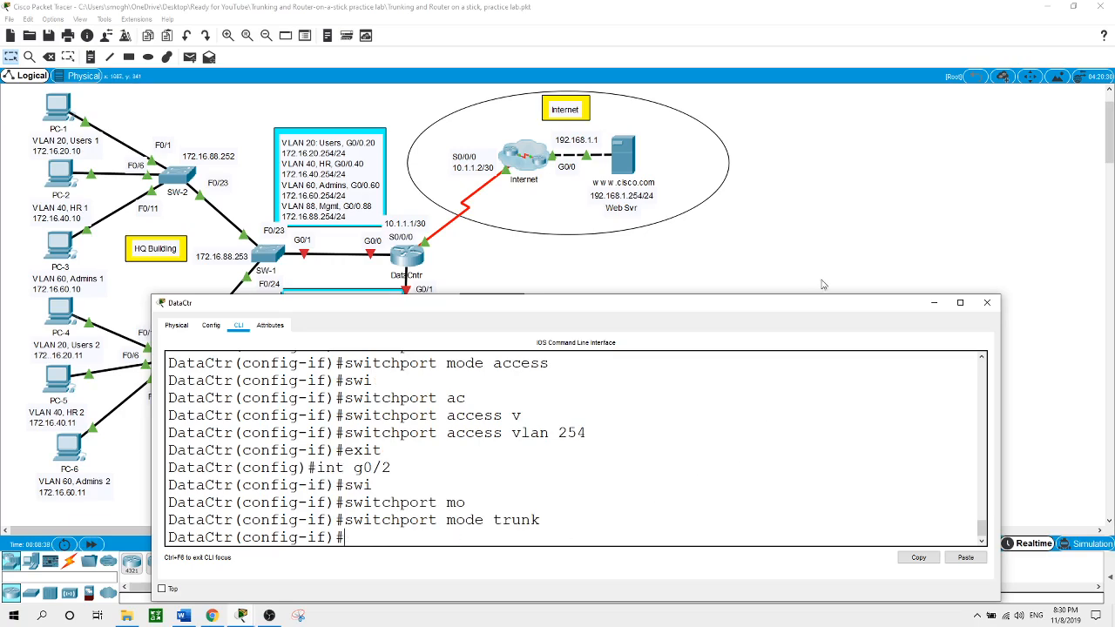
pyautogui.click(825, 210)
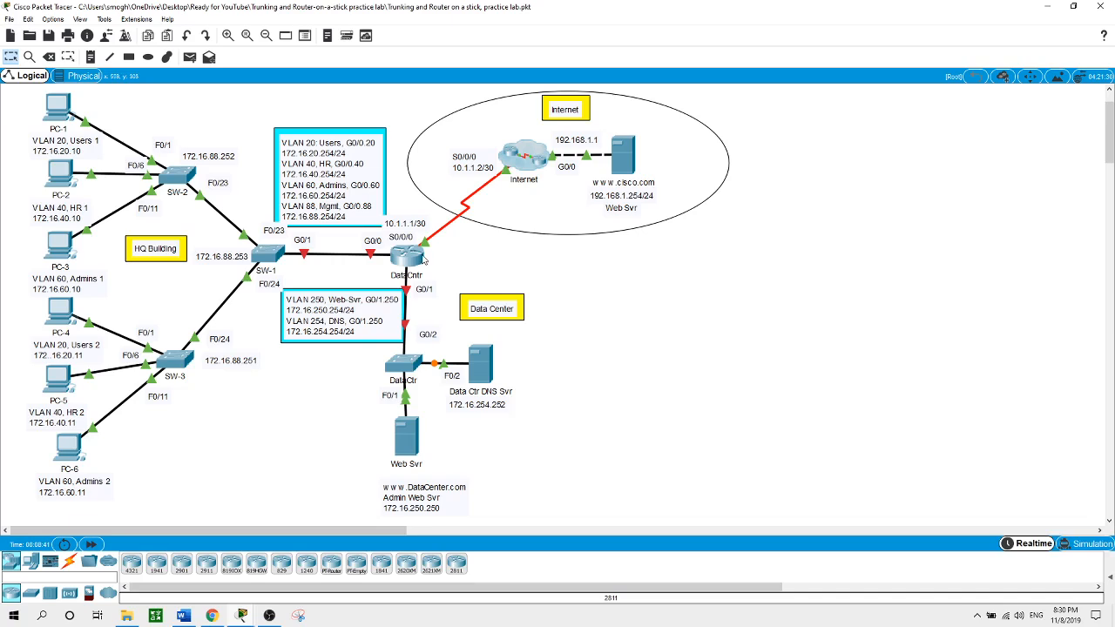
# Reopen the DataCntr router's CLI at its global configuration prompt
pyautogui.moveTo(416, 267)
pyautogui.click(406, 255)
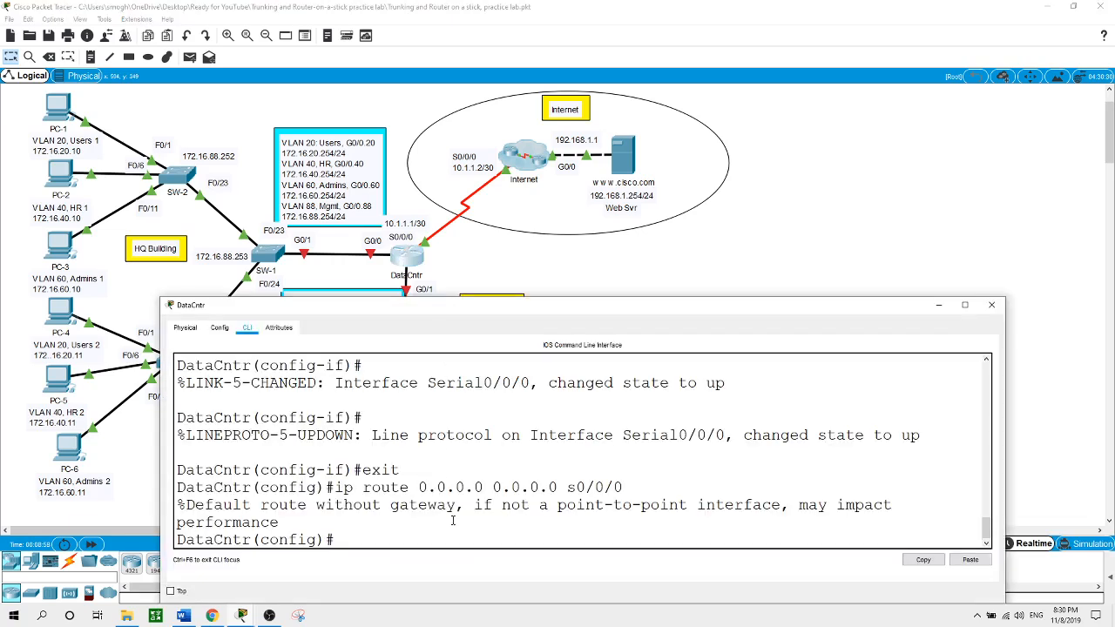
# Enter 'no ip domain-lookup' on the DataCntr router to stop DNS lookups of mistyped commands
pyautogui.moveTo(454, 529); pyautogui.dragTo(455, 532)
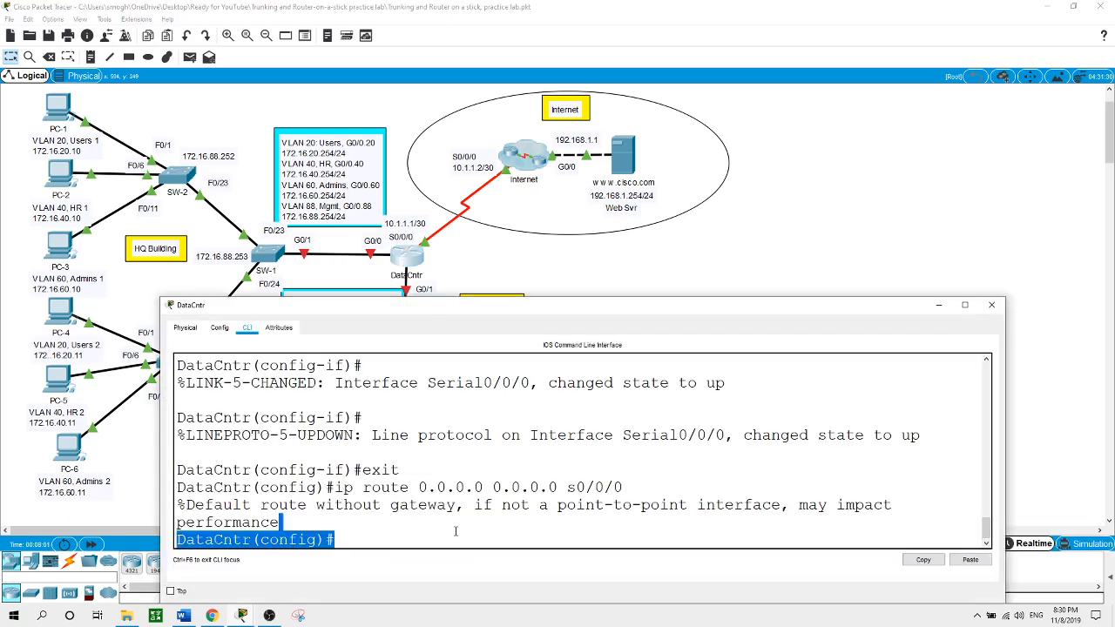
pyautogui.click(454, 531)
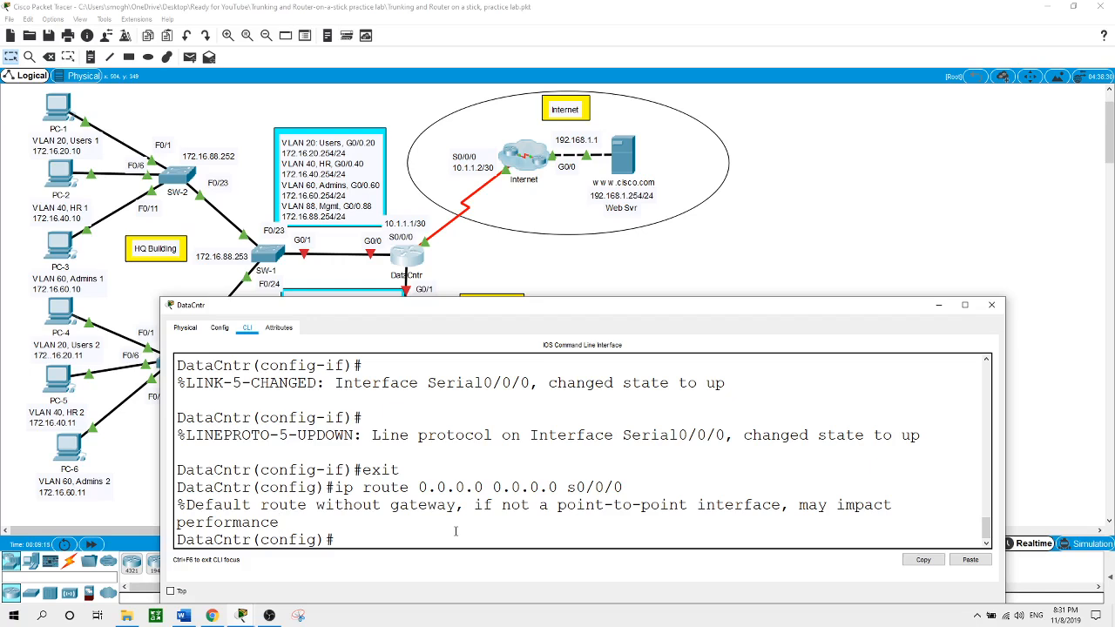
pyautogui.write('m')
pyautogui.press('BackSpace')
pyautogui.write('no ip domain')
pyautogui.press('Tab')
pyautogui.write('-l')
pyautogui.press('Tab')
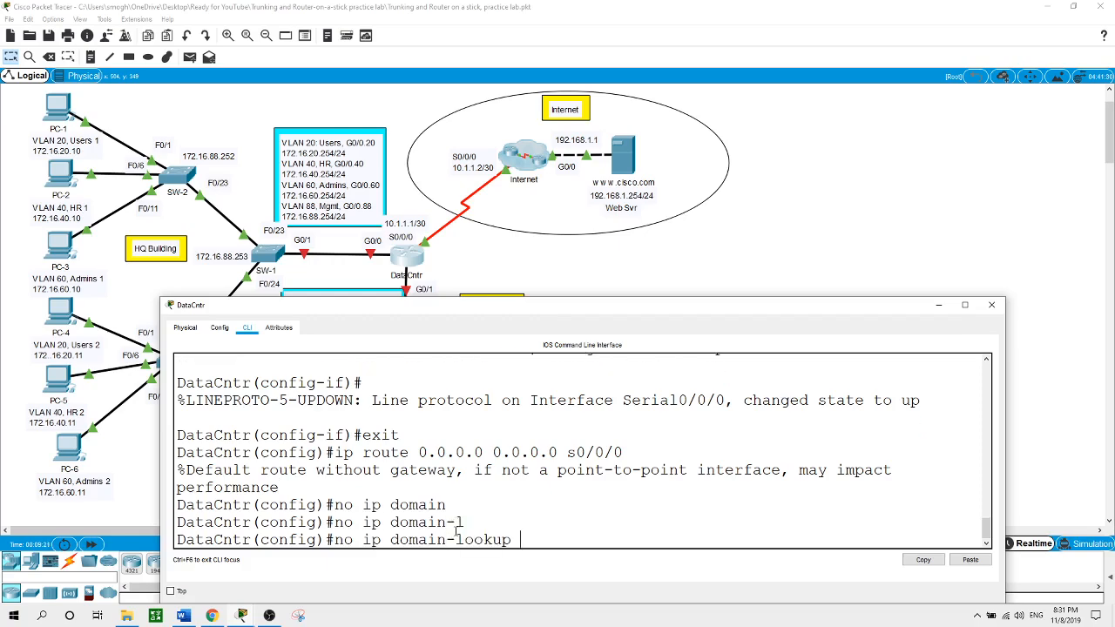
pyautogui.press('Return')
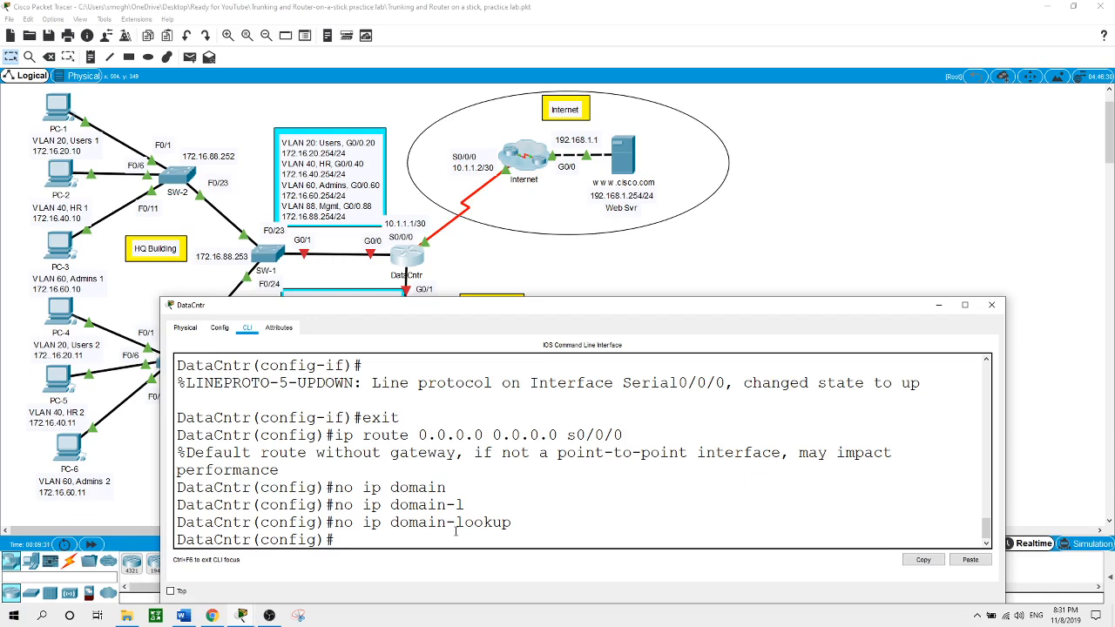
# Set DataCntr's enable secret to the lab password
pyautogui.write('en')
pyautogui.press('Tab')
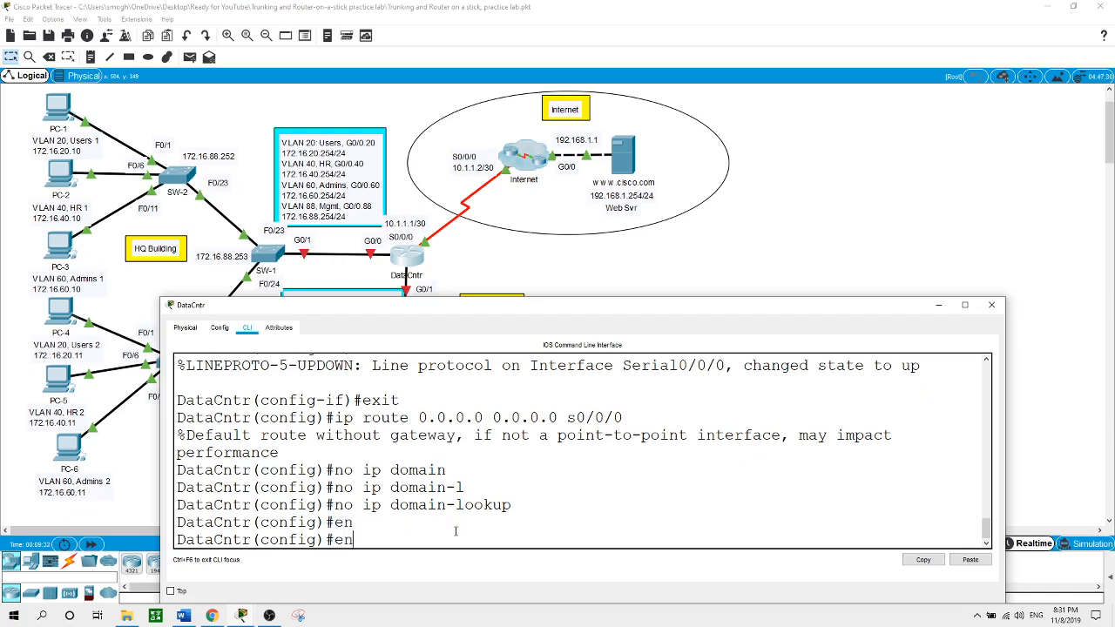
pyautogui.write('ab')
pyautogui.press('Tab')
pyautogui.write('se')
pyautogui.press('Tab')
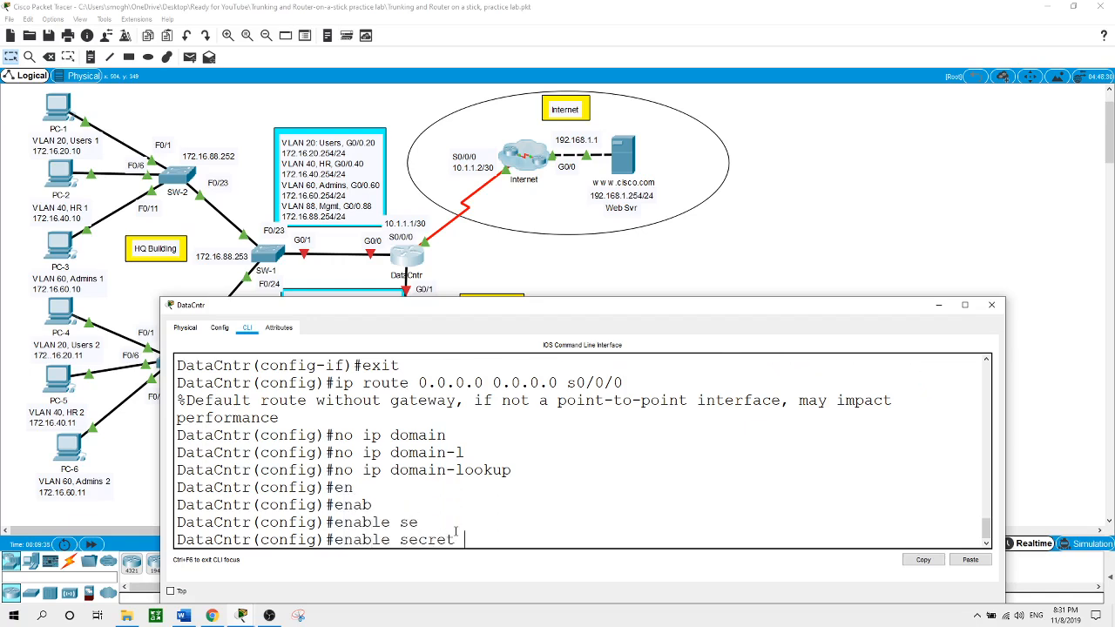
pyautogui.write('cisco')
pyautogui.press('Return')
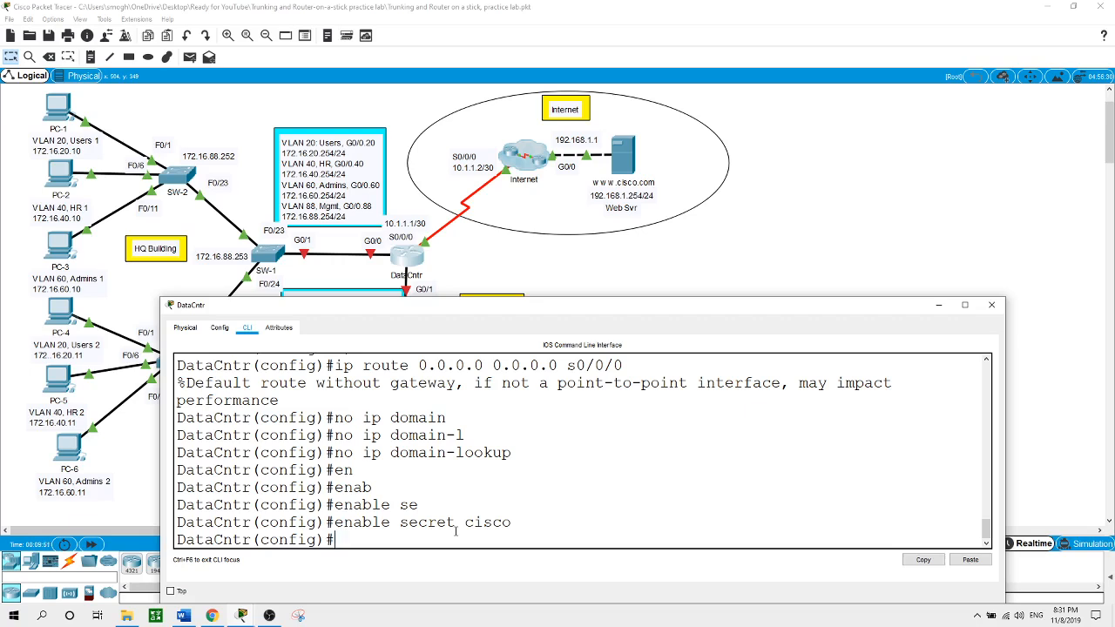
# Protect console line 0 with the lab password and require login
pyautogui.write('line con')
pyautogui.press('Tab')
pyautogui.write('0')
pyautogui.press('Return')
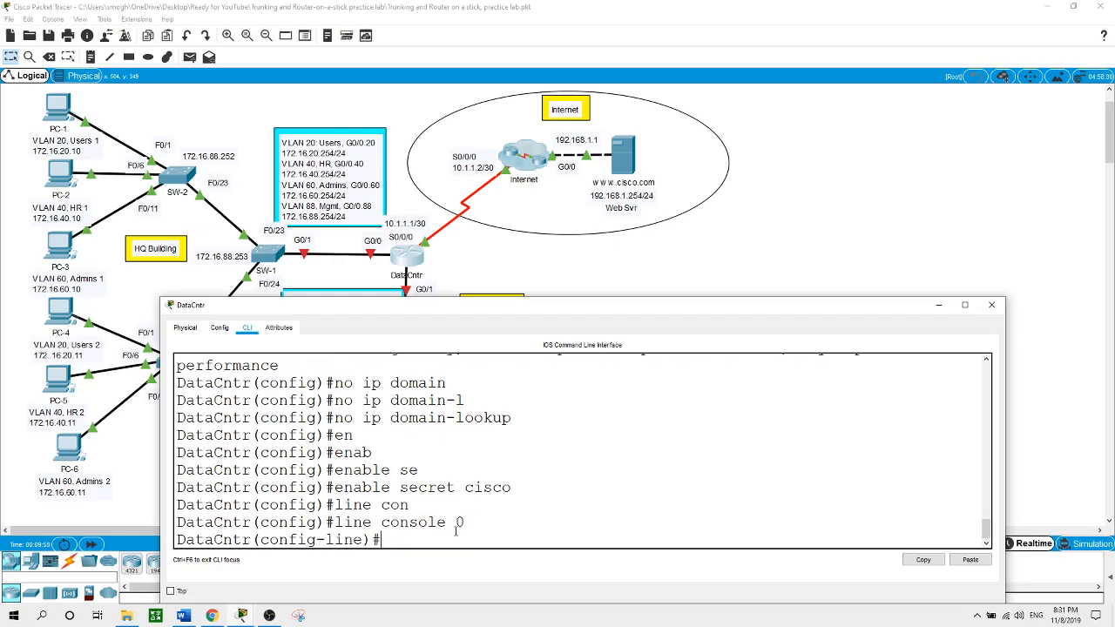
pyautogui.write('pas')
pyautogui.press('Tab')
pyautogui.write('cisc')
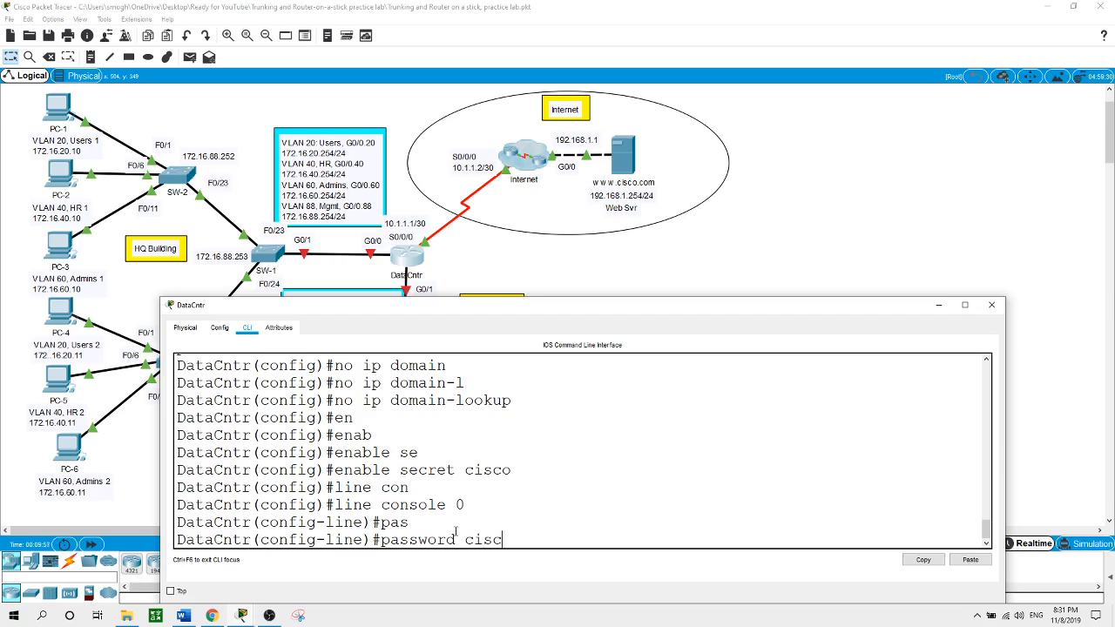
pyautogui.write('o')
pyautogui.press('Return')
pyautogui.write('login')
pyautogui.press('Return')
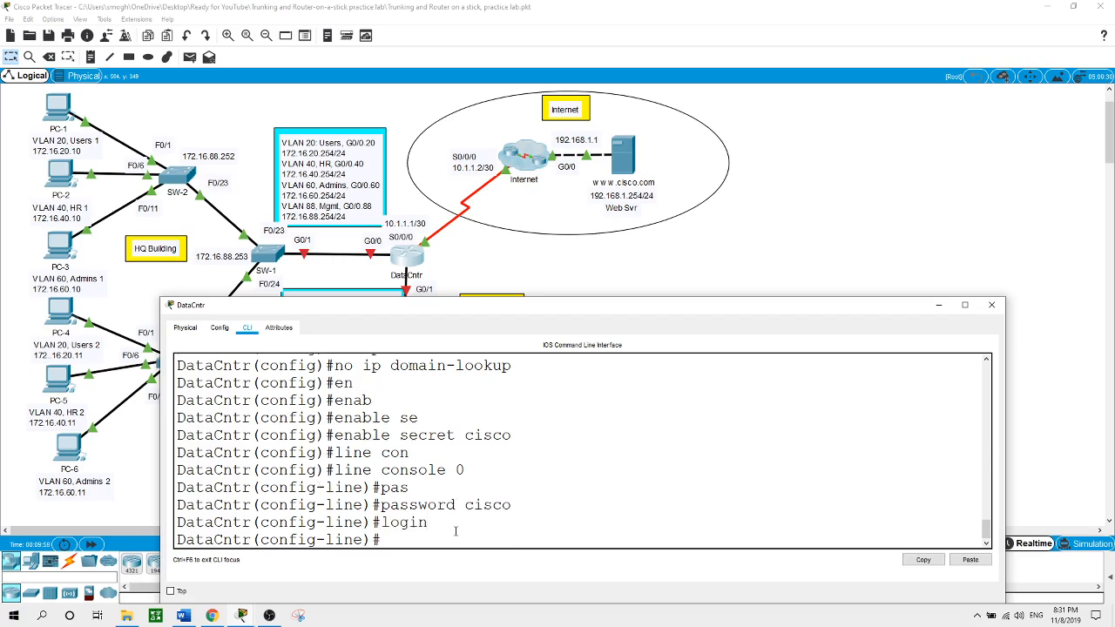
pyautogui.write('exit')
pyautogui.press('Return')
# Protect vty lines 0 15 with the lab password and require login
pyautogui.write('lin')
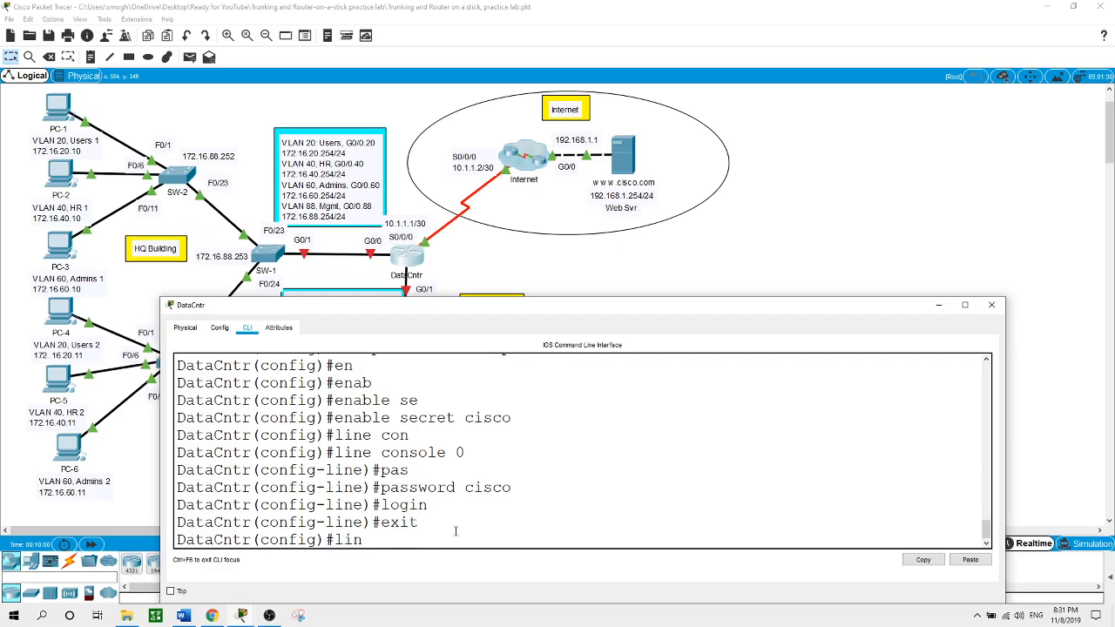
pyautogui.write('e vty 0 15')
pyautogui.press('Return')
pyautogui.write('pas')
pyautogui.press('Return')
pyautogui.write('password cisco')
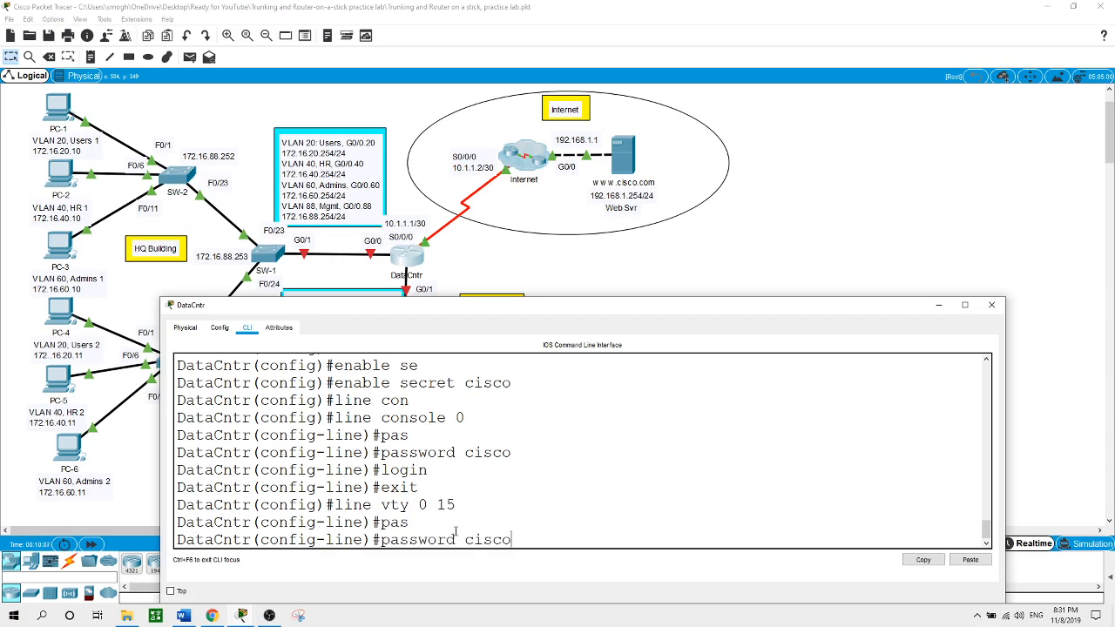
pyautogui.press('Return')
pyautogui.write('login')
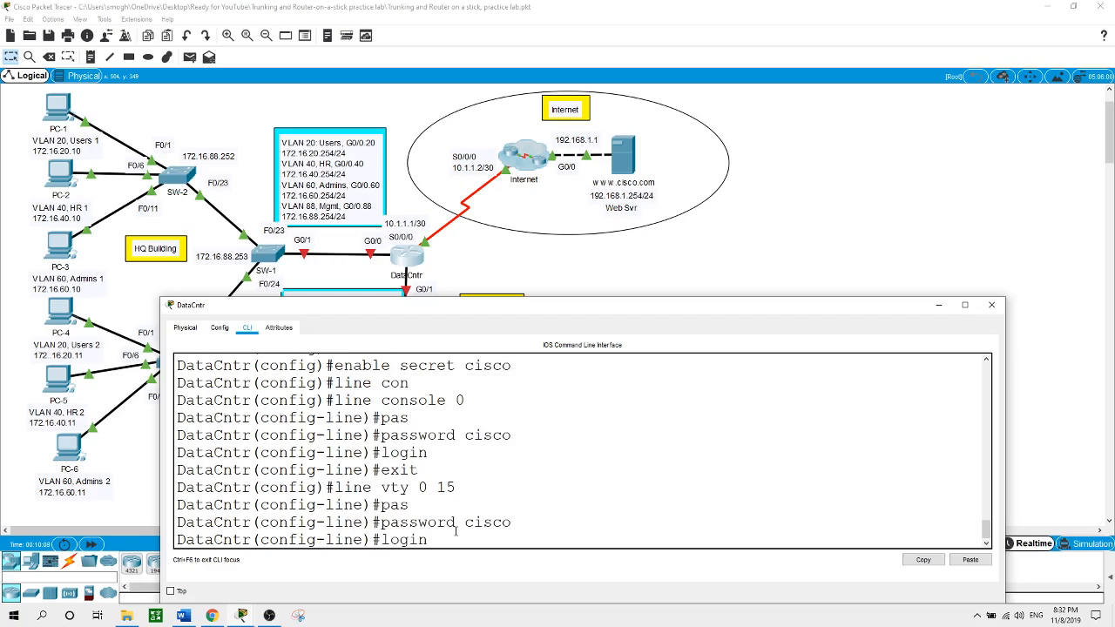
pyautogui.press('Return')
pyautogui.write('exit')
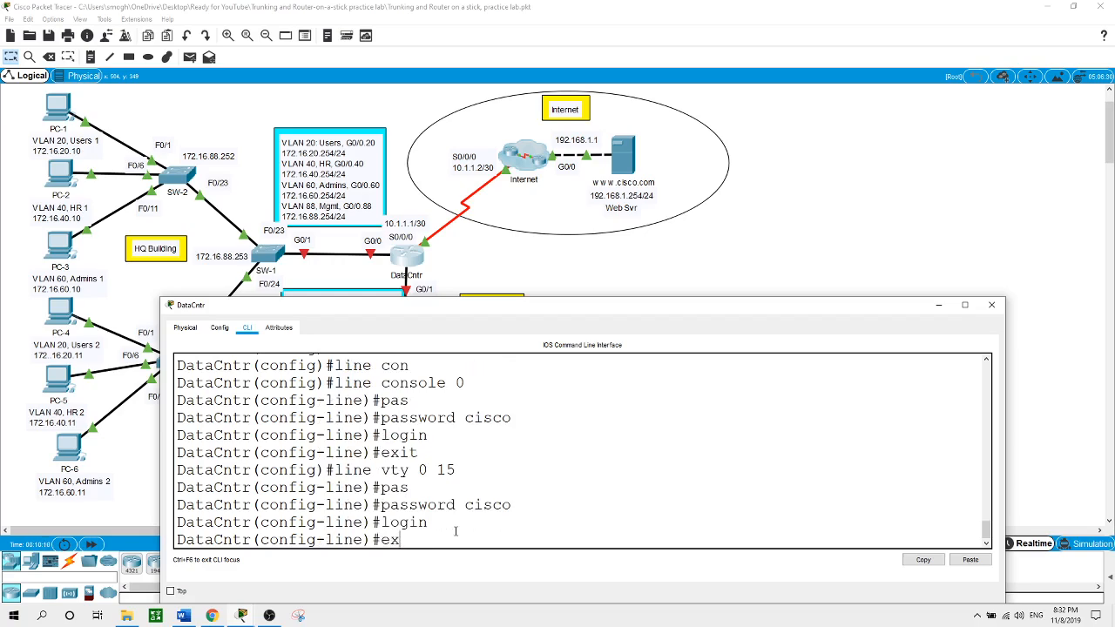
pyautogui.press('Return')
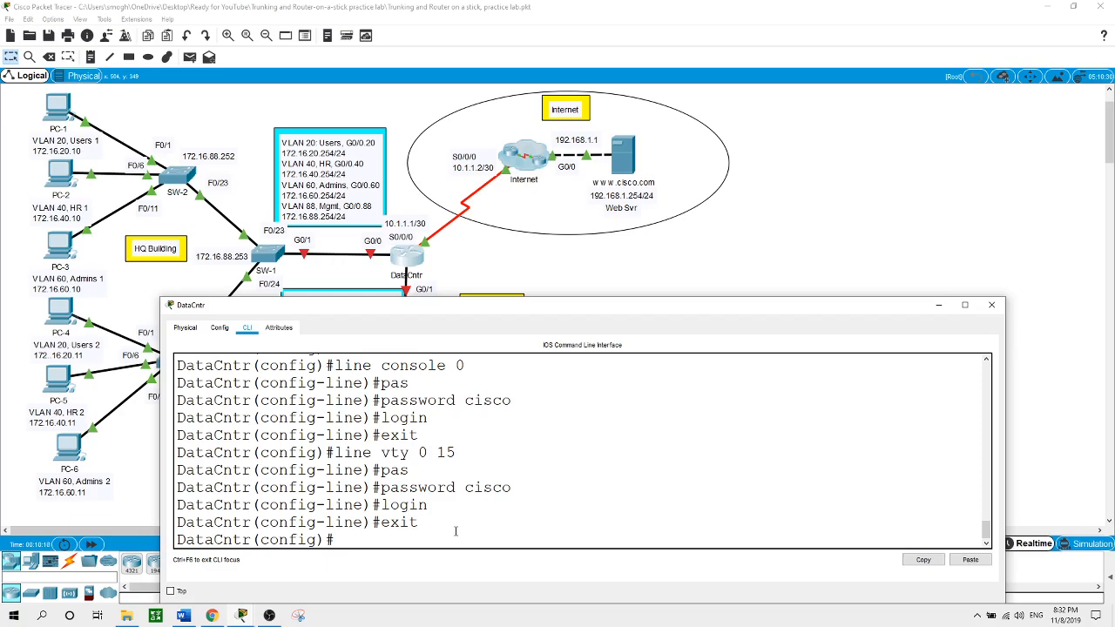
# Enable service password-encryption on DataCntr
pyautogui.write('servi')
pyautogui.press('Tab')
pyautogui.write('p')
pyautogui.press('Tab')
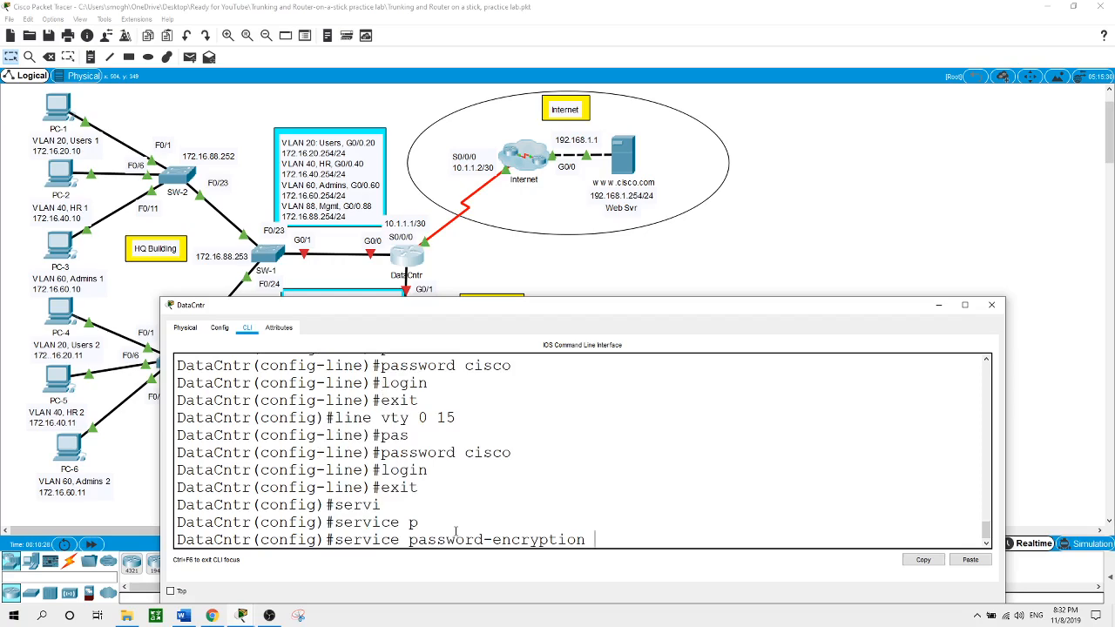
pyautogui.press('Return')
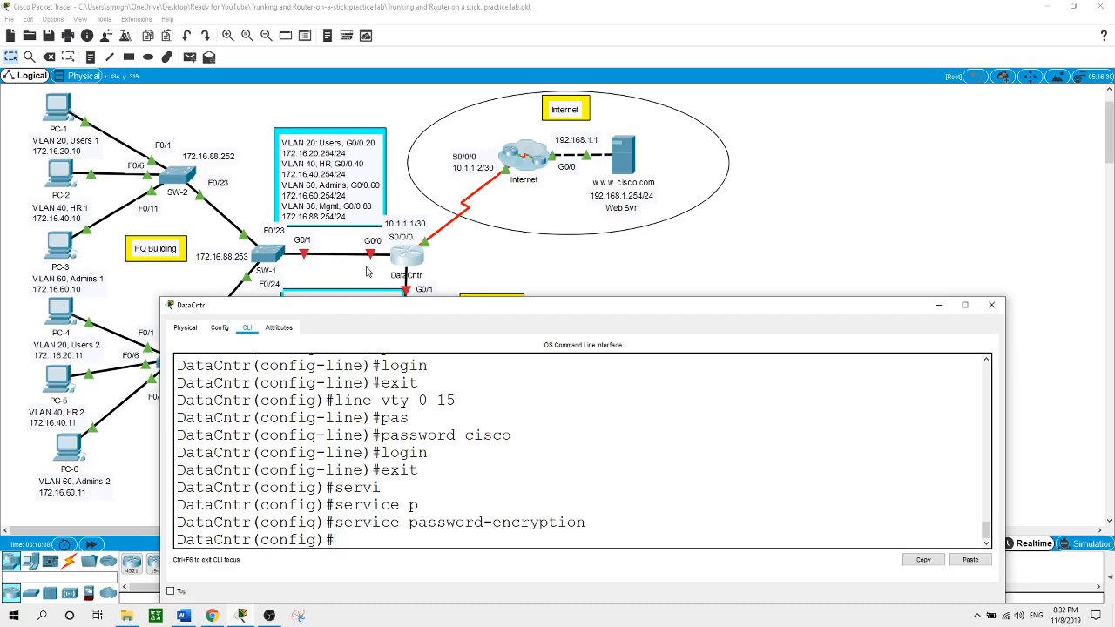
# In the first switch's CLI, enter global configuration and set the hostname to SW-1
pyautogui.click(276, 260)
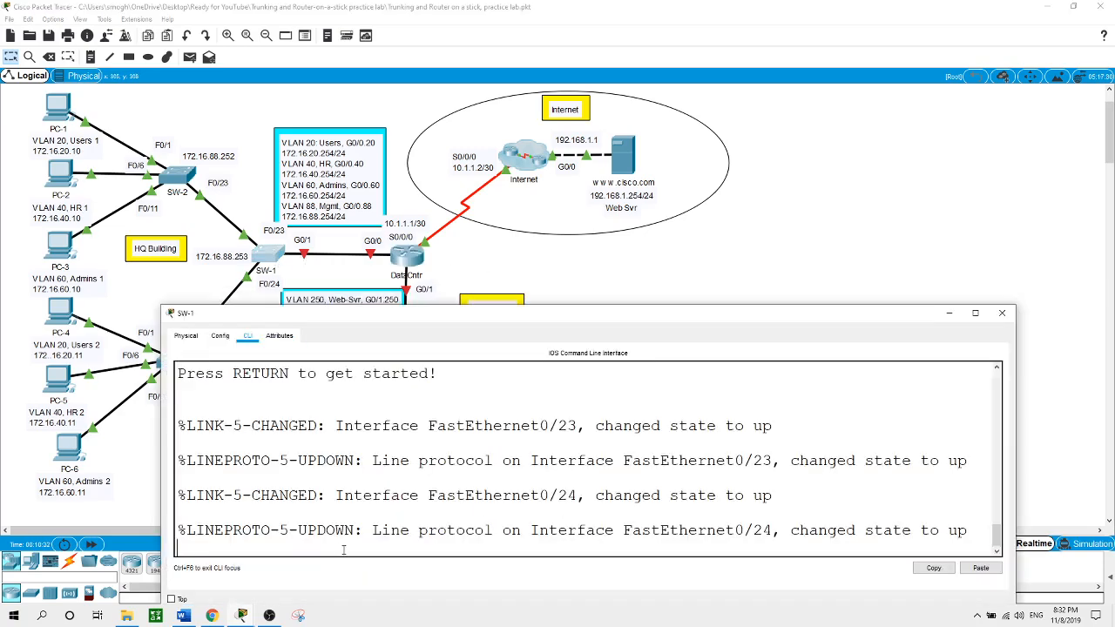
pyautogui.press('Return')
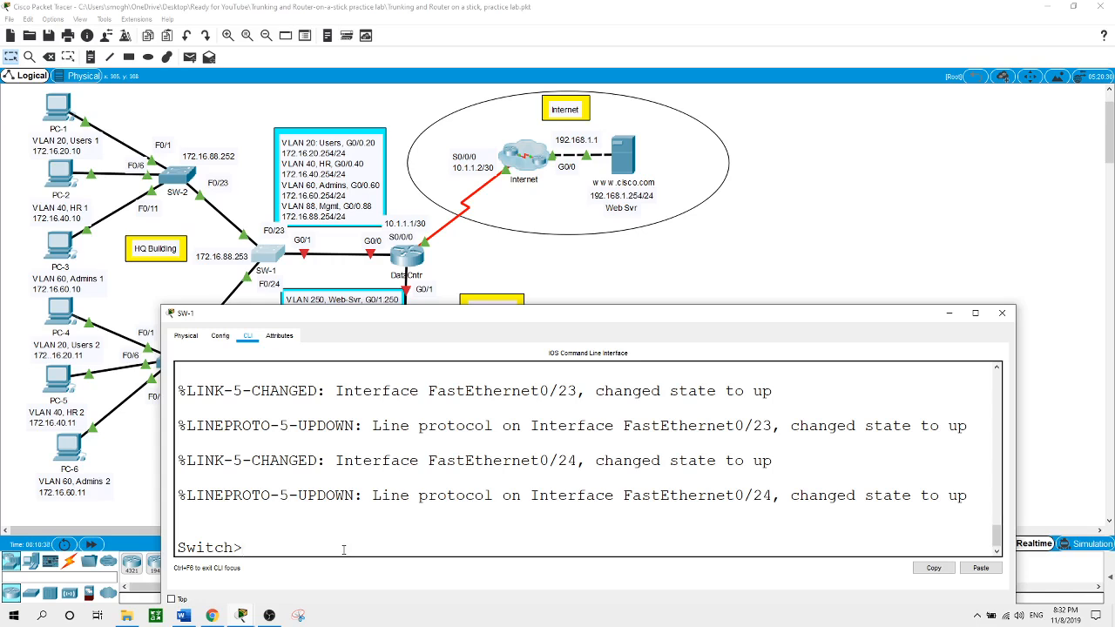
pyautogui.write('en')
pyautogui.press('Return')
pyautogui.write('conf t')
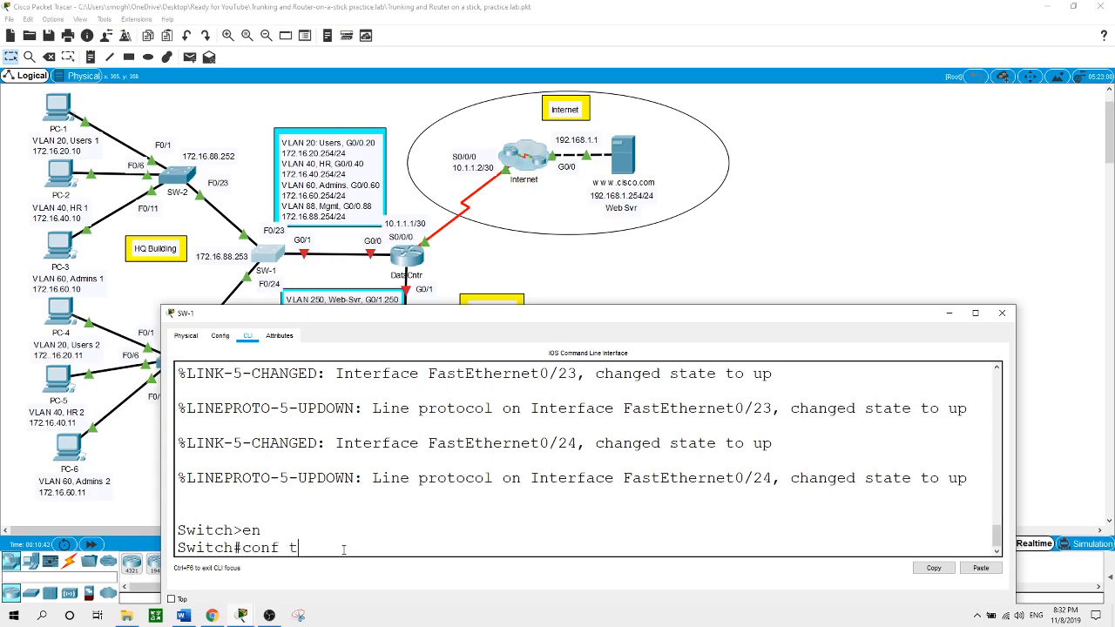
pyautogui.press('Return')
pyautogui.write('h')
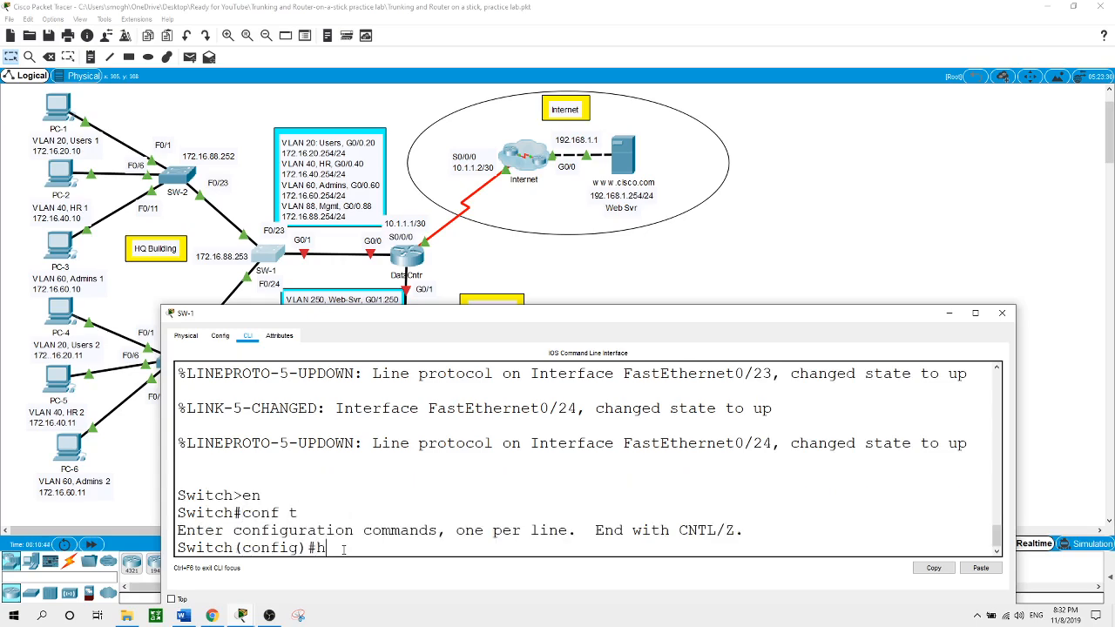
pyautogui.write('ostname SW-1')
pyautogui.press('Return')
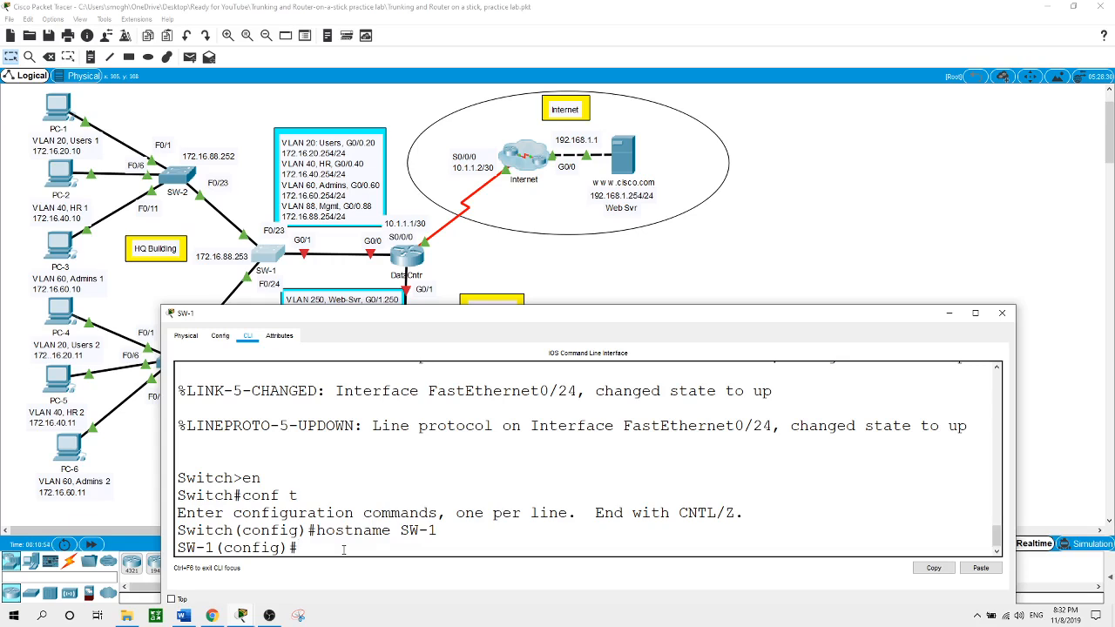
# Disable DNS lookup on SW-1 and set its enable secret to the lab password
pyautogui.write('no ip domain-l')
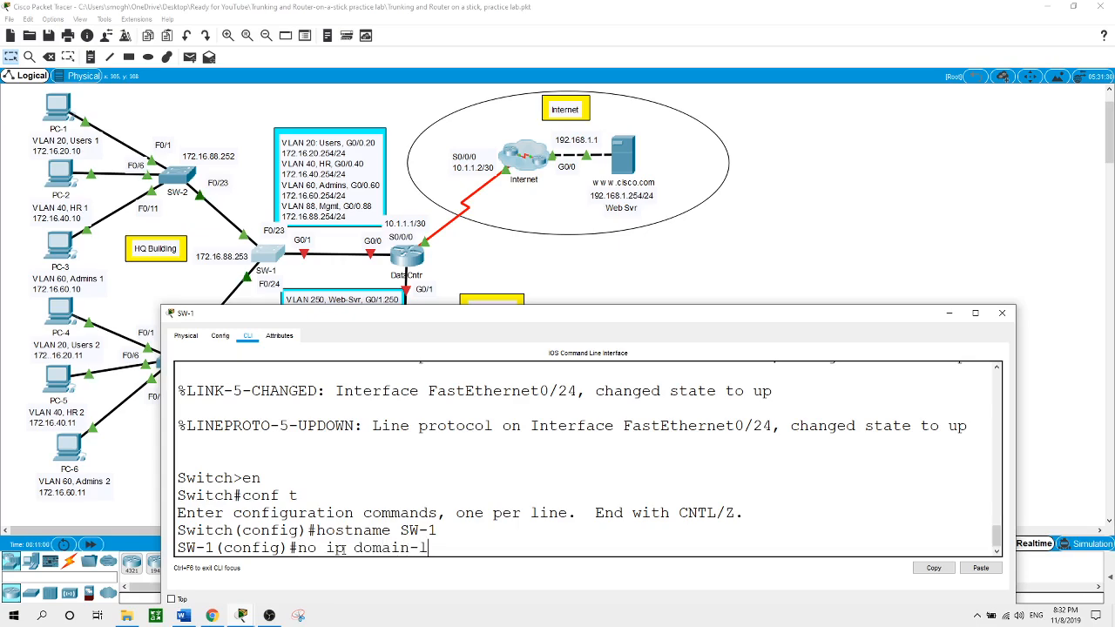
pyautogui.press('Tab')
pyautogui.press('Return')
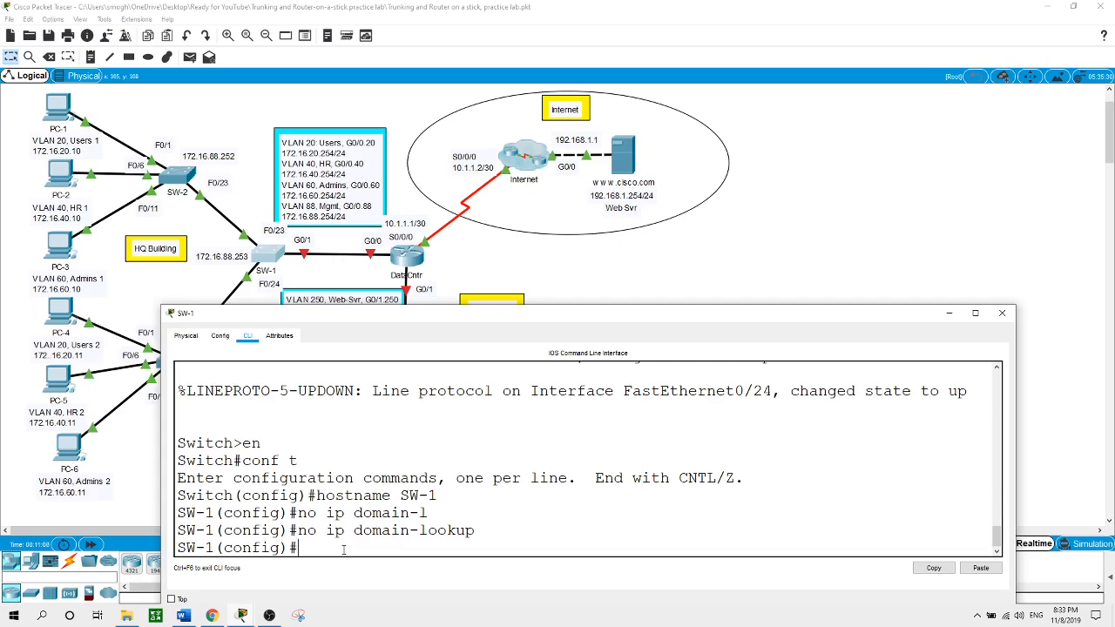
pyautogui.write('enable se')
pyautogui.press('Tab')
pyautogui.write('cisco')
pyautogui.press('Return')
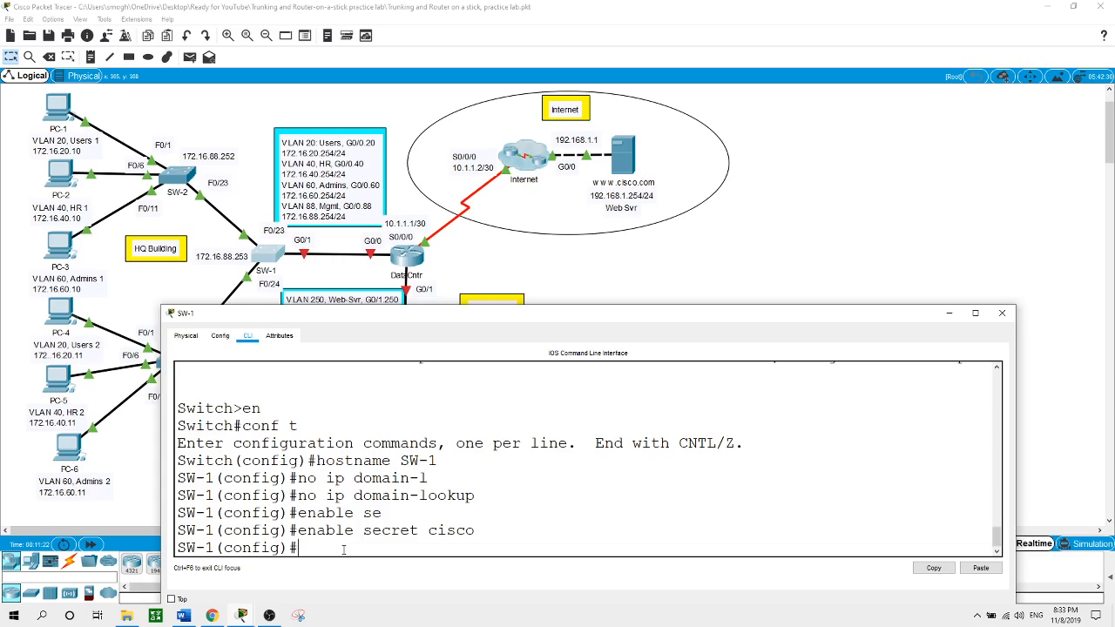
# Protect SW-1's console line 0 with the lab password and require login
pyautogui.write('line')
pyautogui.press('Tab')
pyautogui.write('con')
pyautogui.press('Tab')
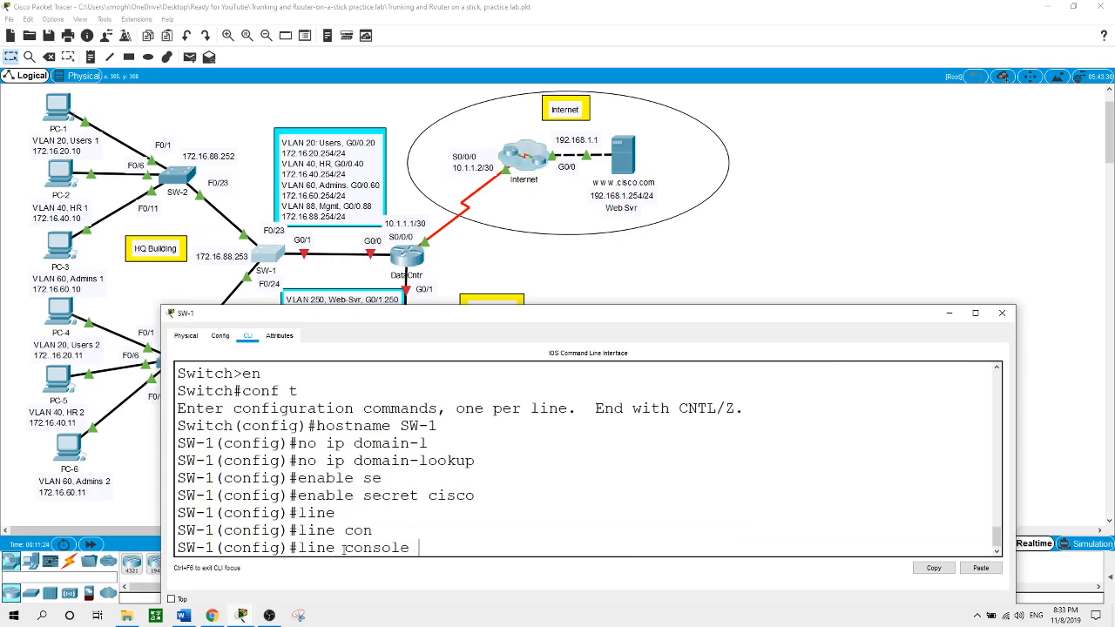
pyautogui.write('0')
pyautogui.press('Return')
pyautogui.write('pas')
pyautogui.press('Tab')
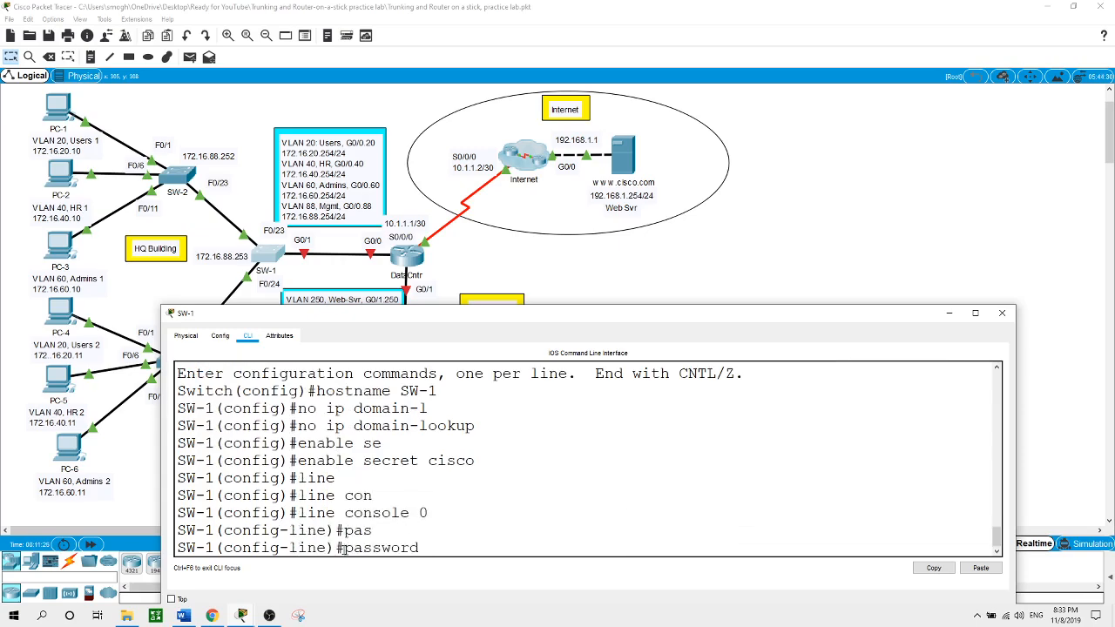
pyautogui.write('cisco')
pyautogui.press('Return')
pyautogui.write('login')
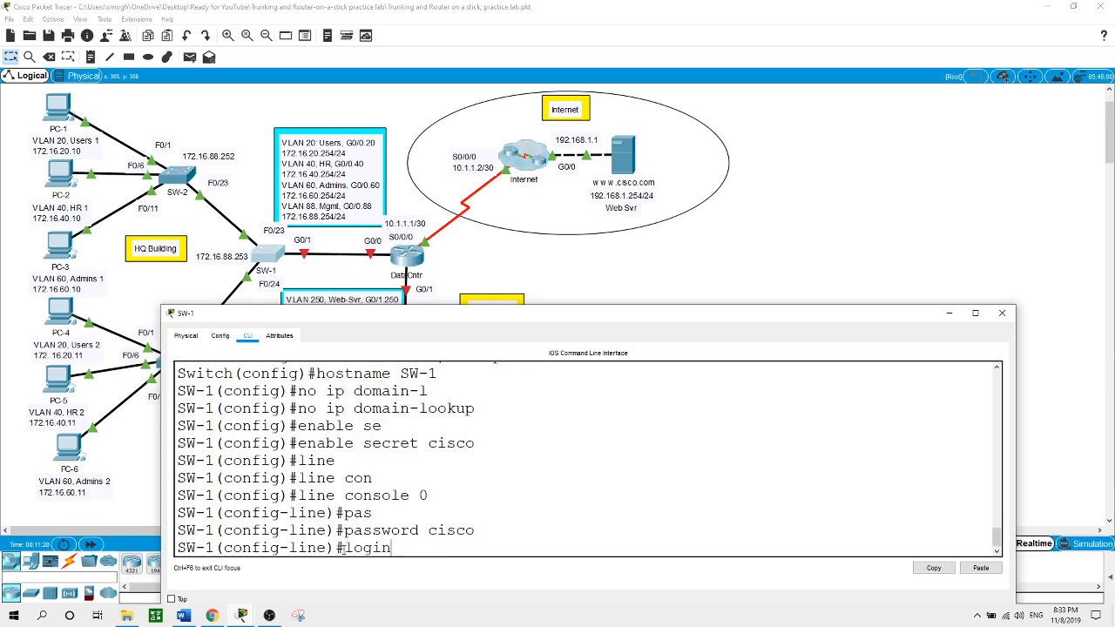
pyautogui.press('Return')
pyautogui.write('exit')
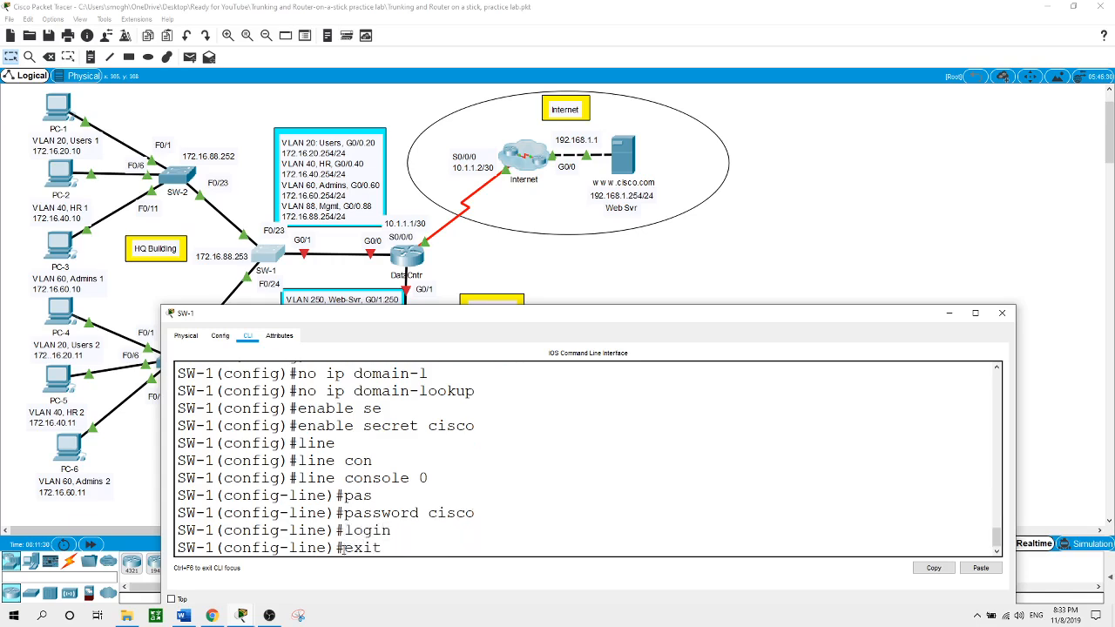
pyautogui.press('Return')
# Protect SW-1's vty lines 0 15 with the lab password and require login
pyautogui.write('line v')
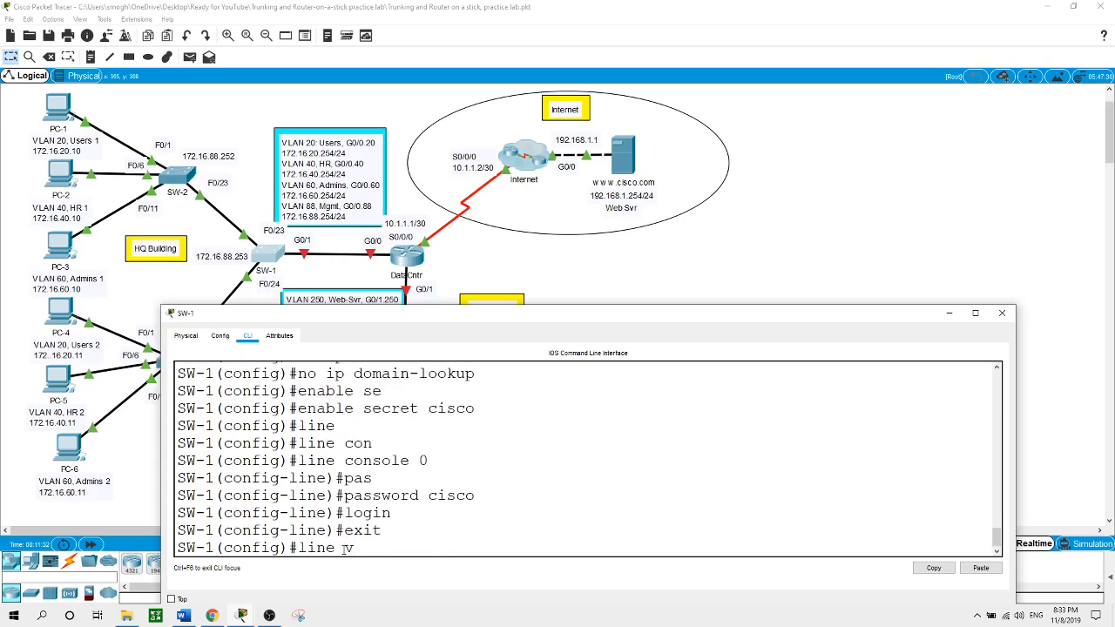
pyautogui.write('ty 0 15')
pyautogui.press('Return')
pyautogui.write('pas')
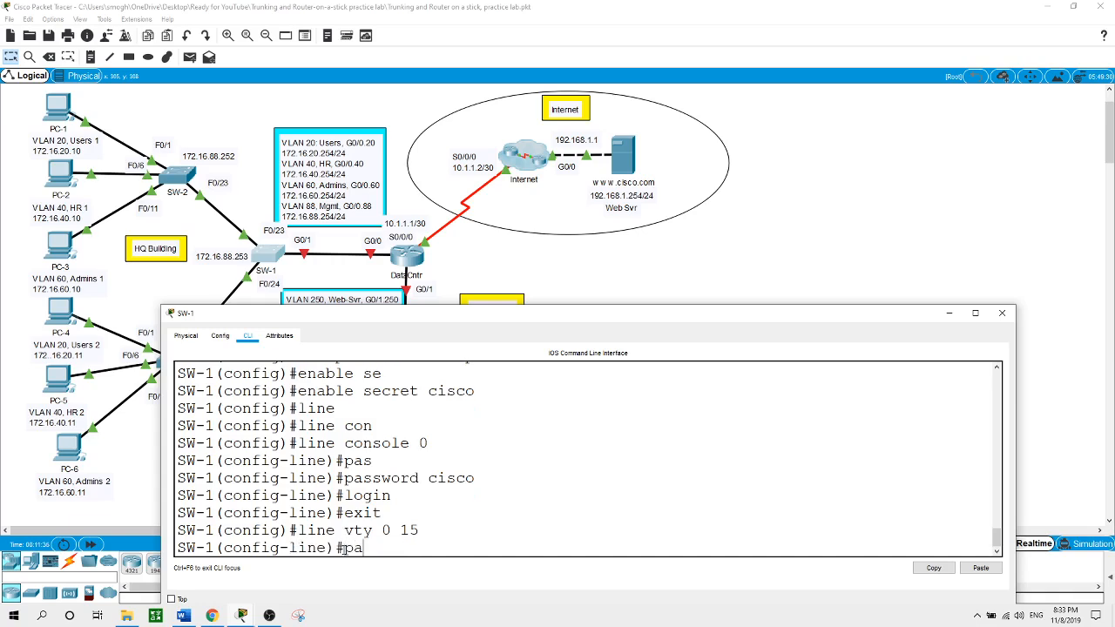
pyautogui.press('Tab')
pyautogui.write('cisco')
pyautogui.press('Return')
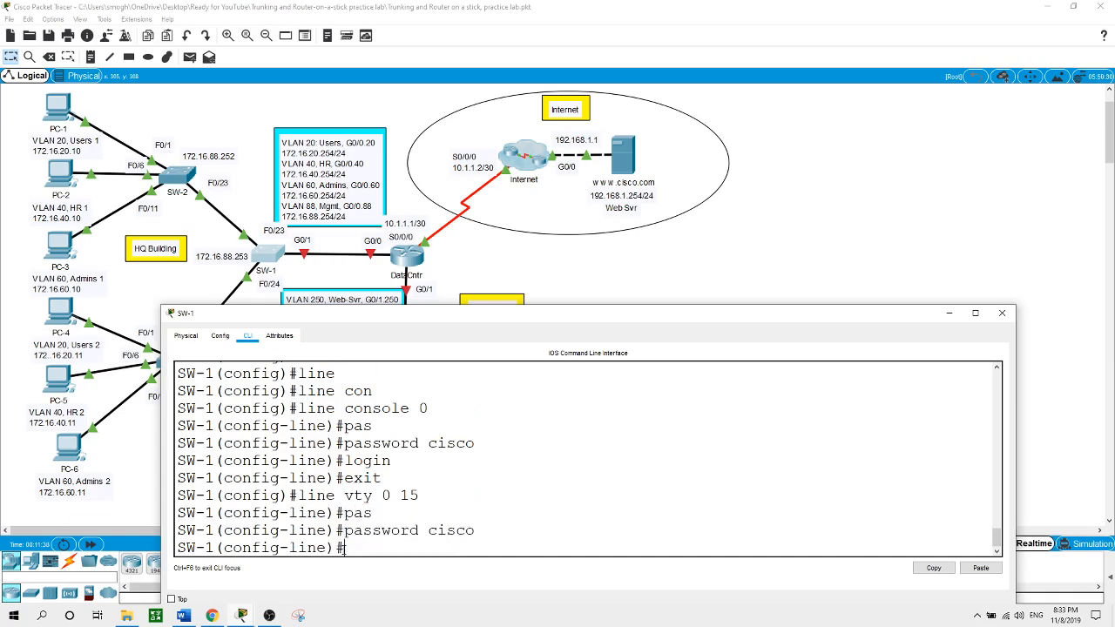
pyautogui.write('login')
pyautogui.press('Return')
pyautogui.write('exit')
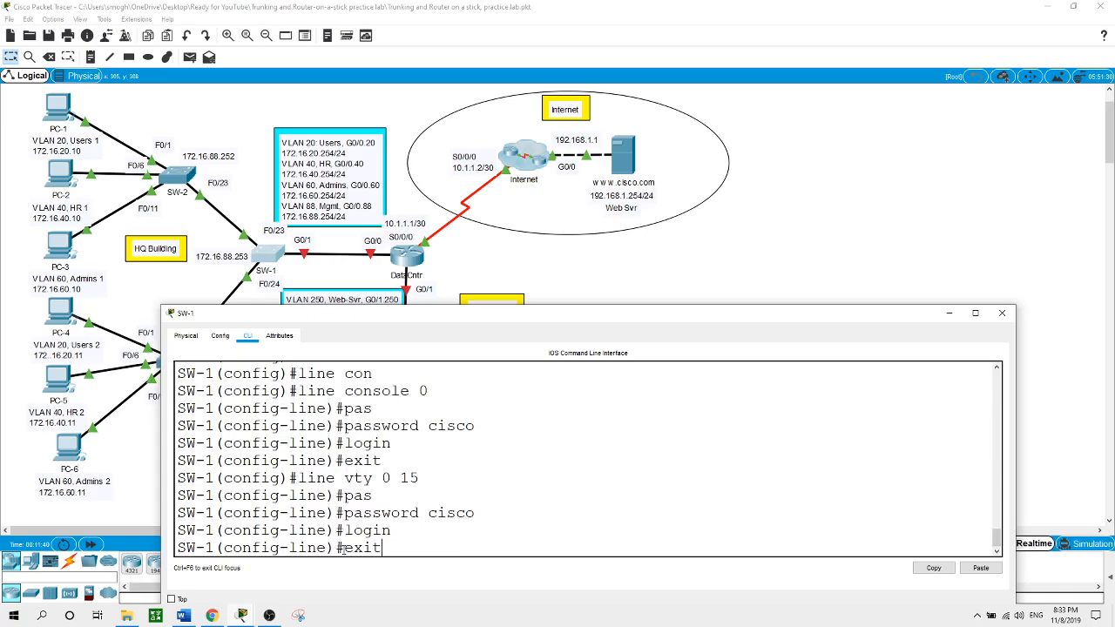
pyautogui.press('Return')
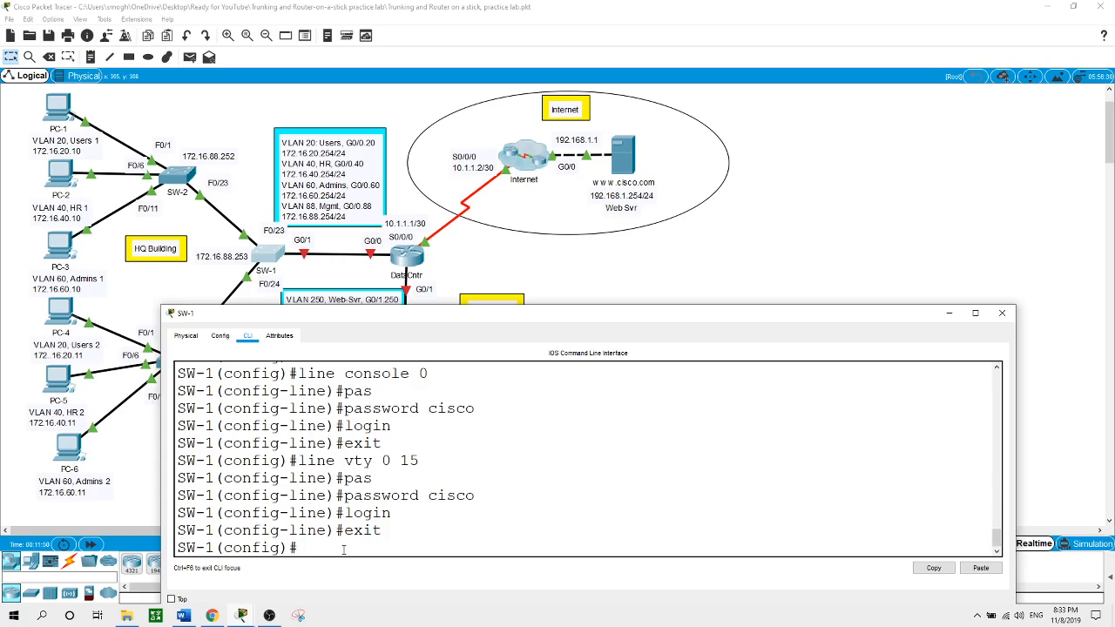
# Enable service password-encryption on SW-1 and close its window
pyautogui.write('service pa')
pyautogui.press('Tab')
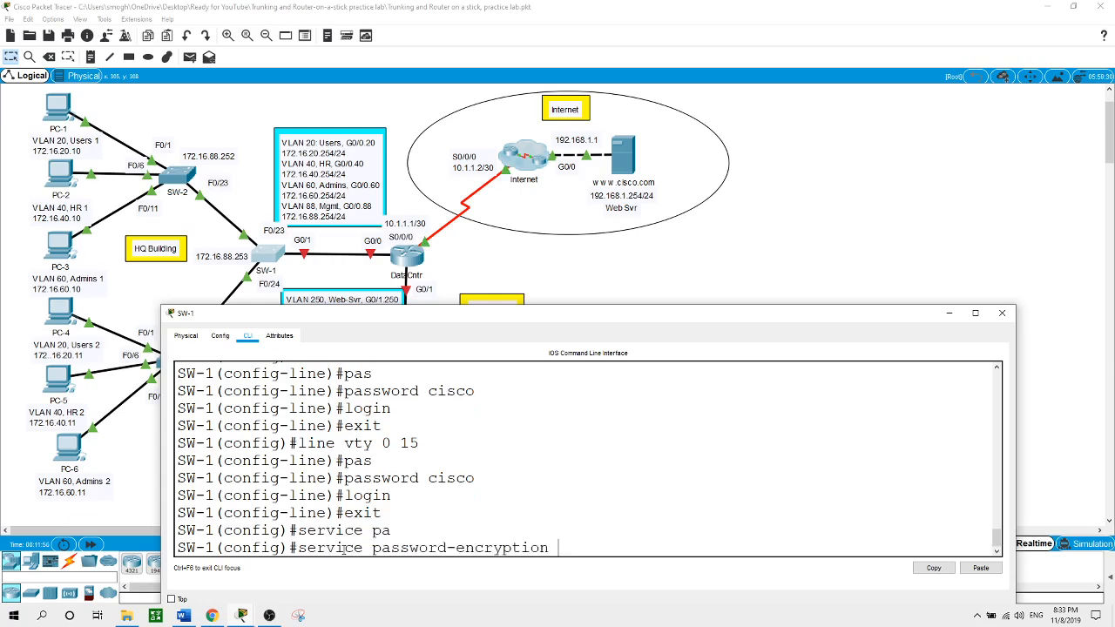
pyautogui.press('Return')
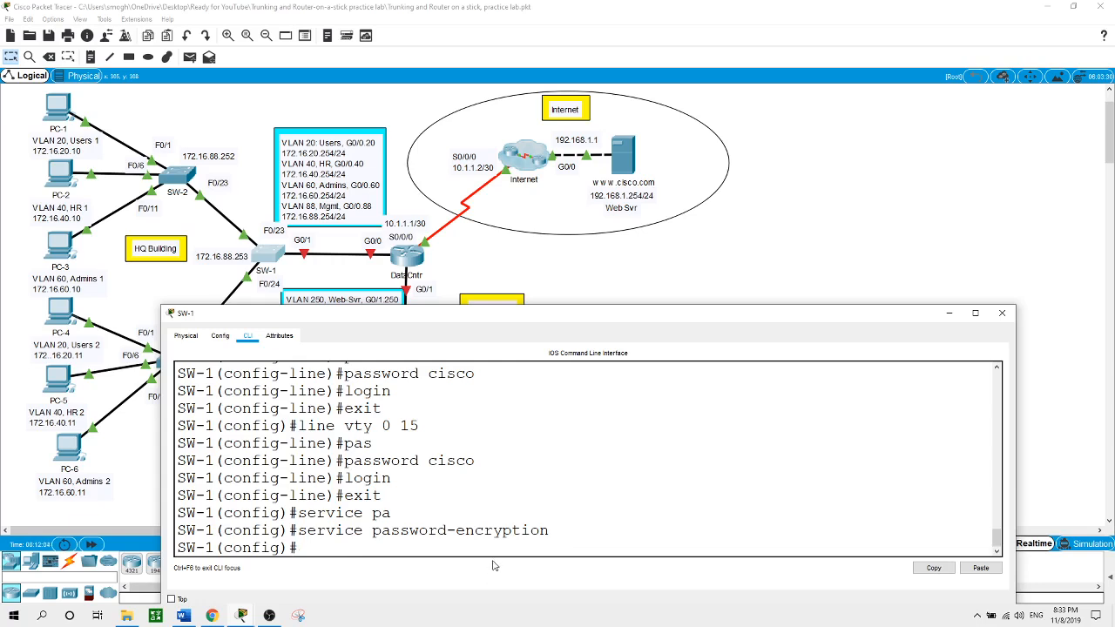
pyautogui.click(803, 285)
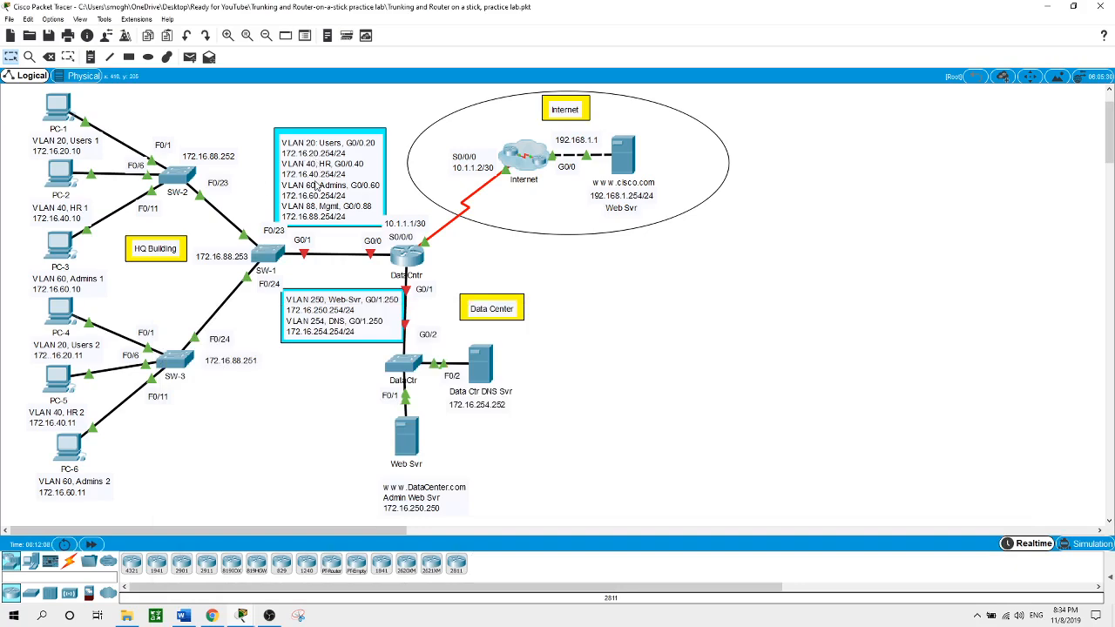
# On SW-1, create VLAN 20 named Users and VLAN 40 named HR
pyautogui.click(271, 252)
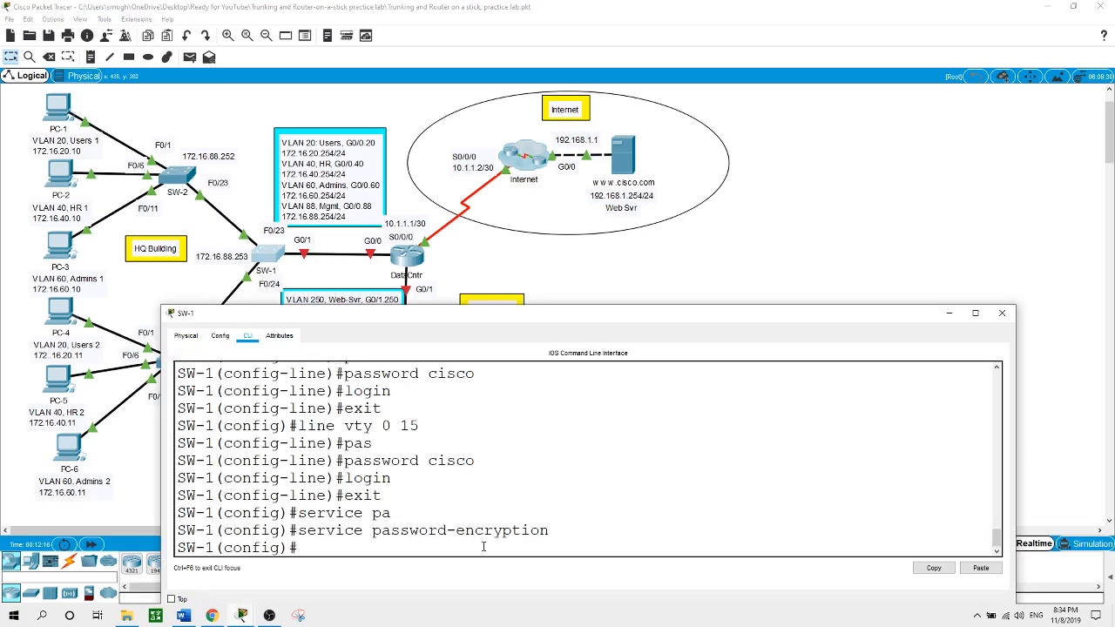
pyautogui.write('vlan 20')
pyautogui.press('Return')
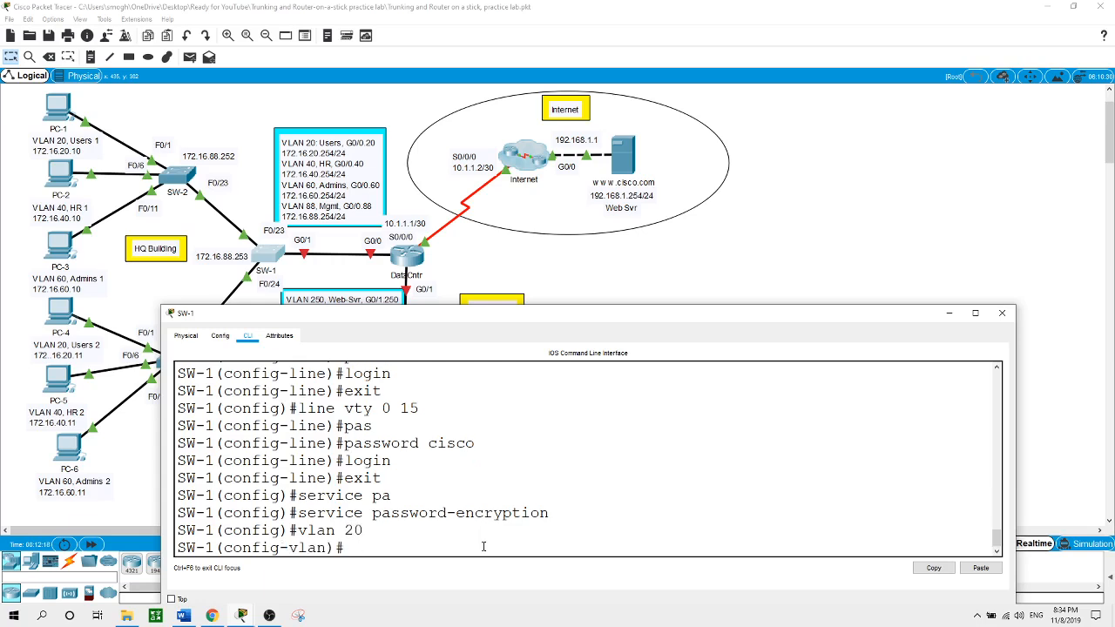
pyautogui.write('name Users')
pyautogui.press('Return')
pyautogui.write('vlan 40')
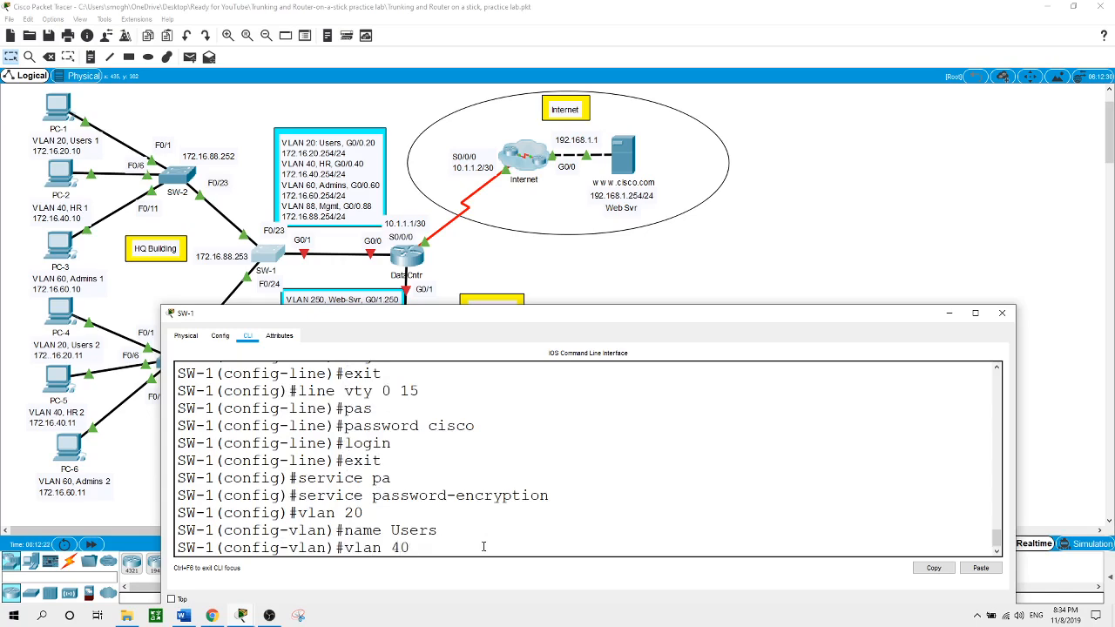
pyautogui.press('Return')
pyautogui.write('name HR')
pyautogui.press('Return')
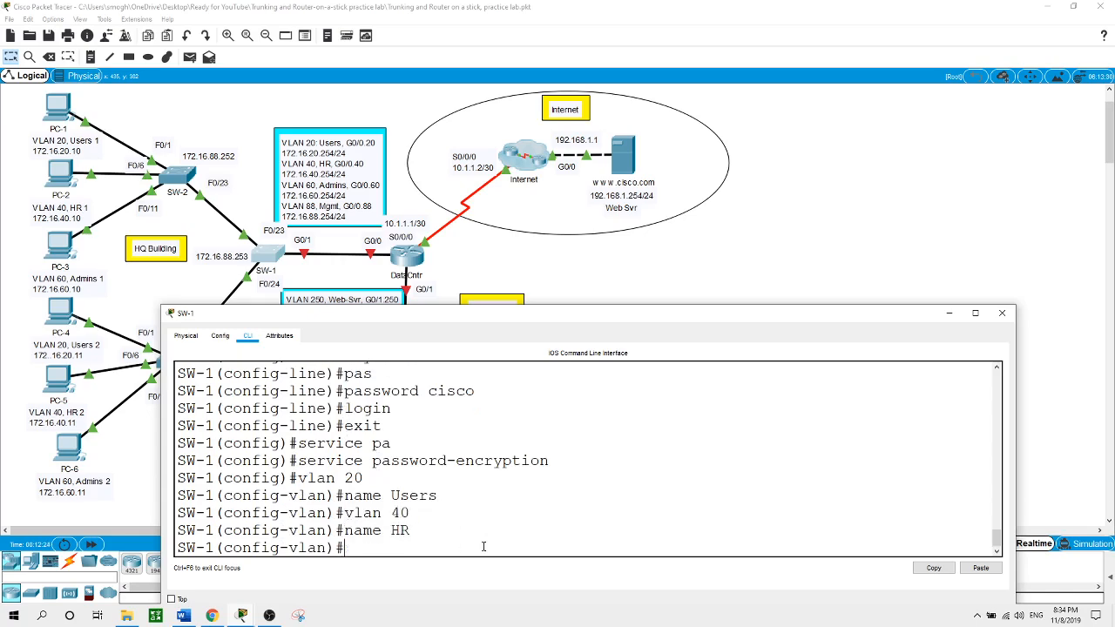
# Create VLAN 60 named Admins and VLAN 88 named Mgmt, then close SW-1
pyautogui.write('vlan 60')
pyautogui.press('Return')
pyautogui.write('name')
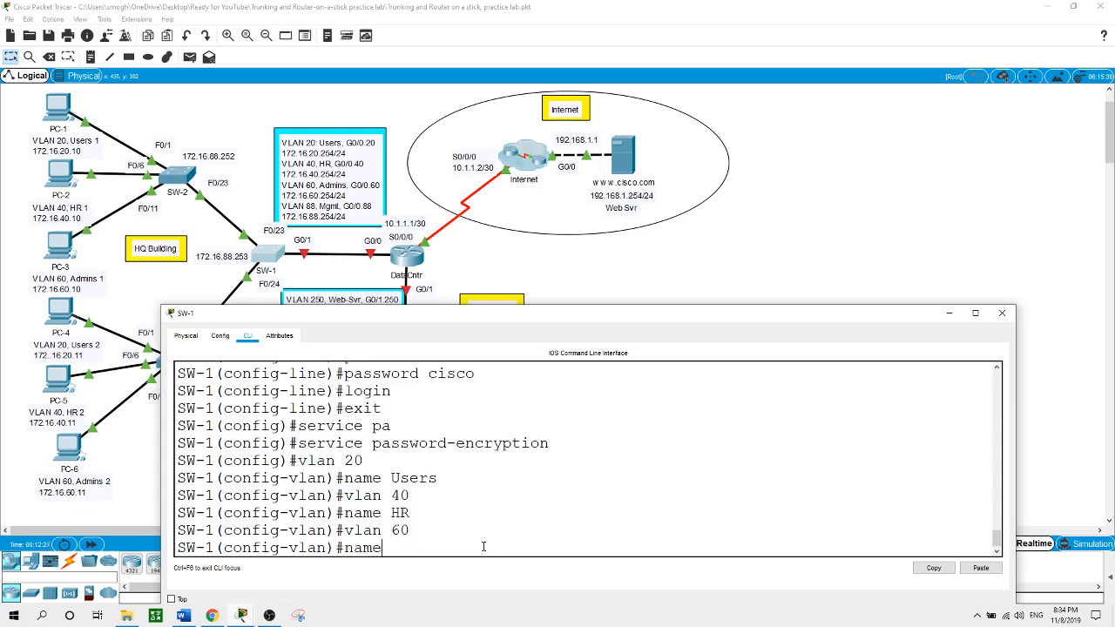
pyautogui.write(' Admins')
pyautogui.press('Return')
pyautogui.write('vlan ')
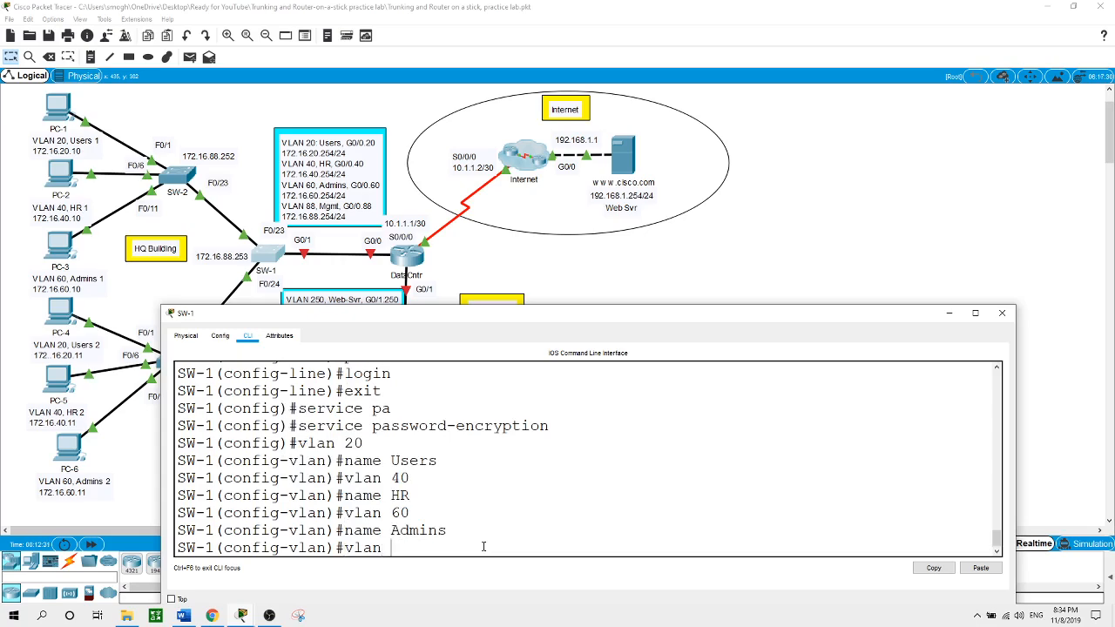
pyautogui.write('88')
pyautogui.press('Return')
pyautogui.write('name Mgmt')
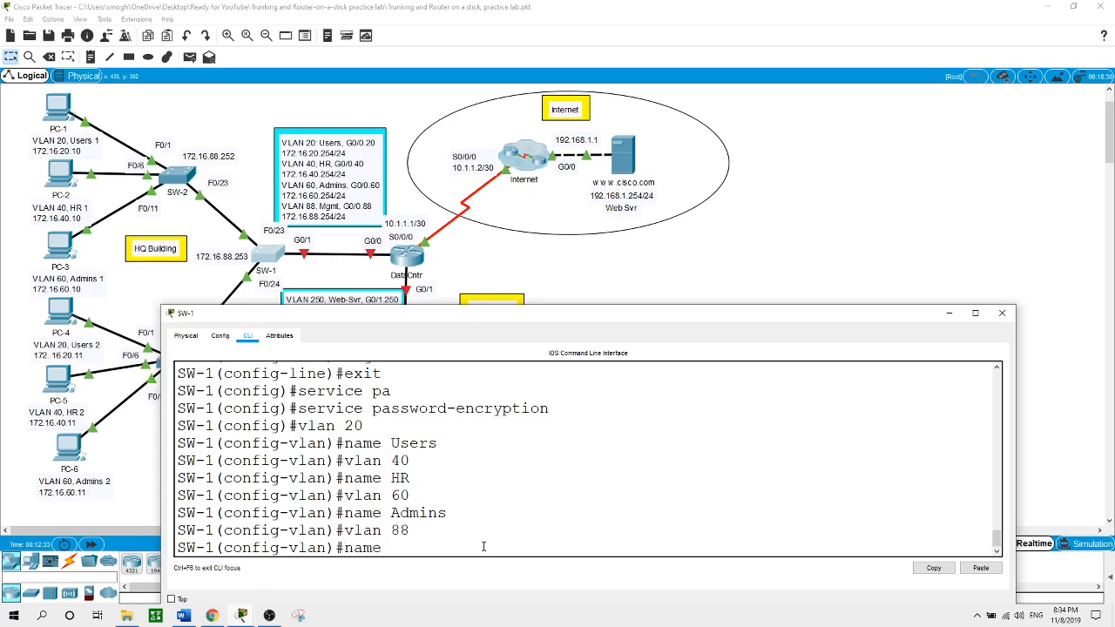
pyautogui.press('Return')
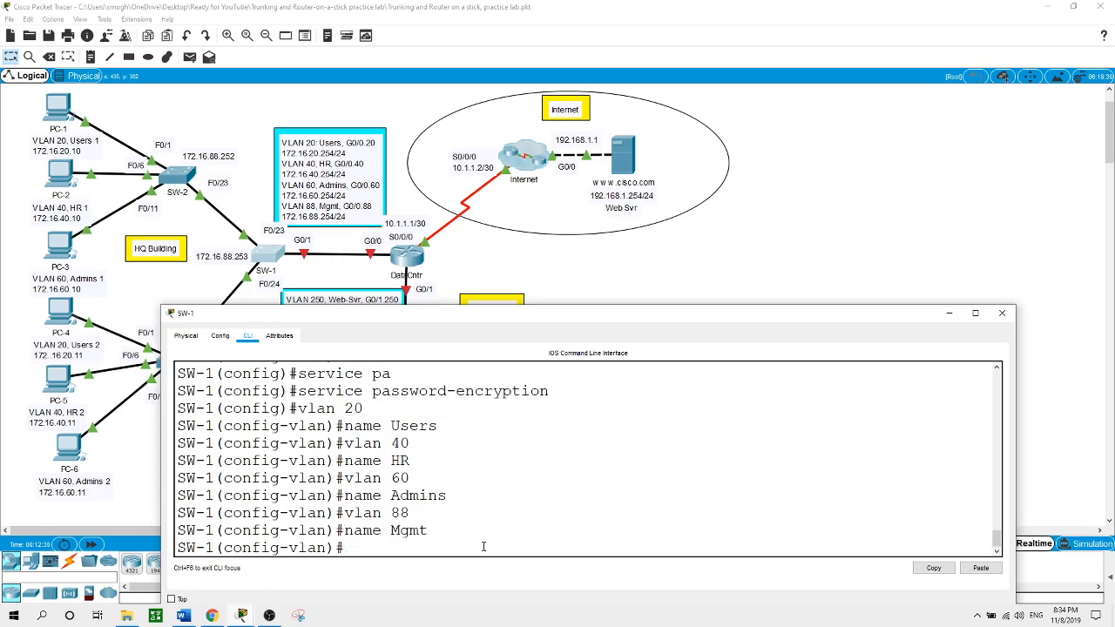
pyautogui.click(178, 183)
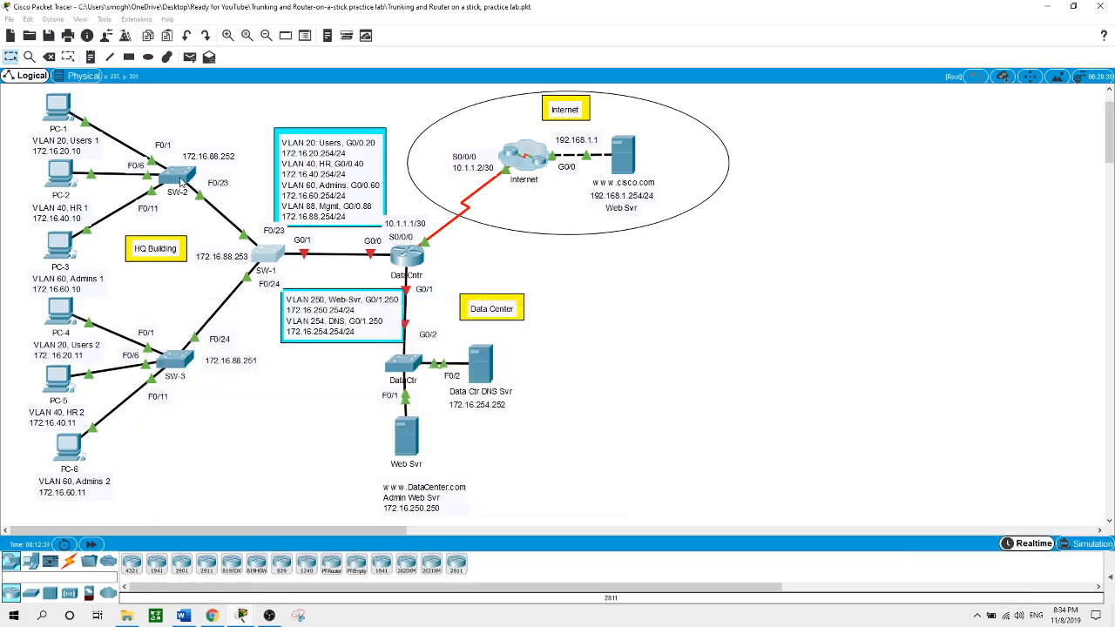
# Enter global configuration on the second switch and set its hostname to SW-2
pyautogui.press('Return')
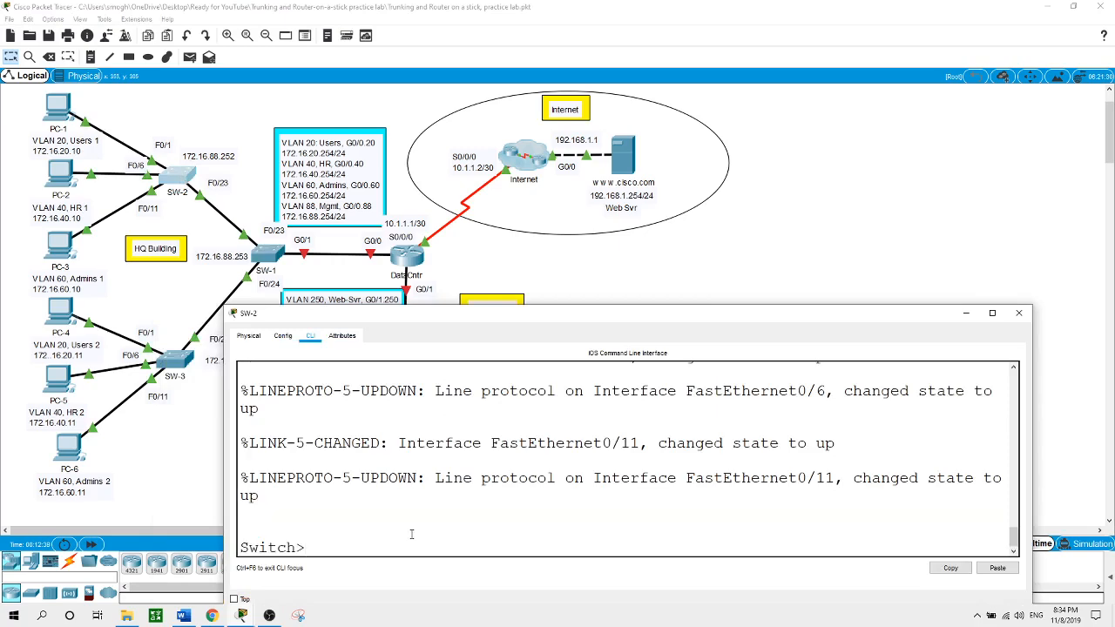
pyautogui.write('en')
pyautogui.press('Return')
pyautogui.write('conf t')
pyautogui.press('Return')
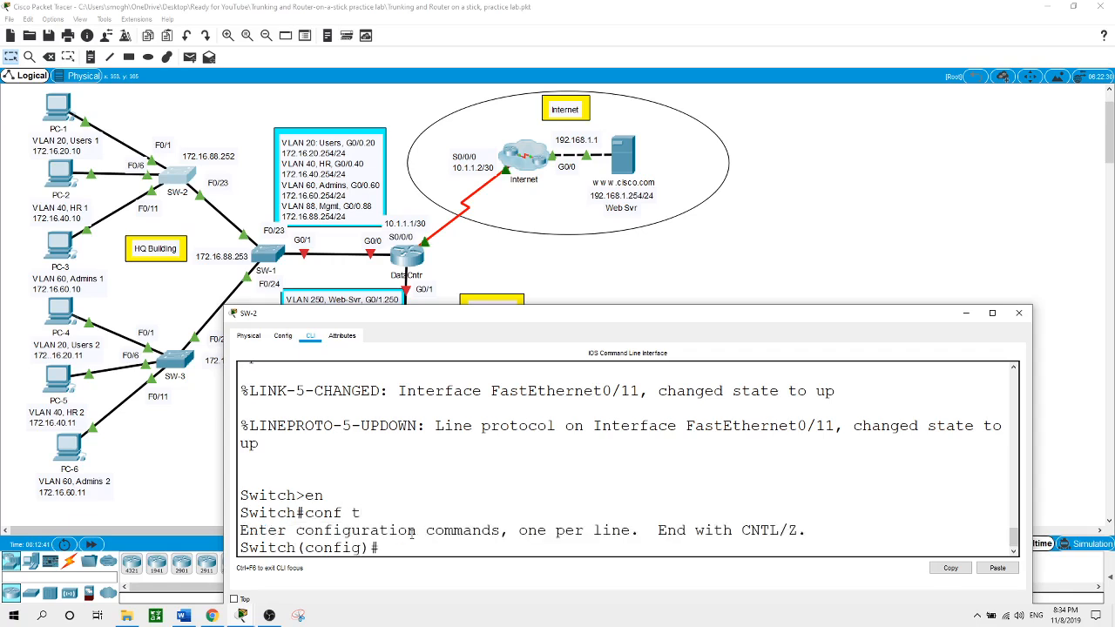
pyautogui.write('hostname SW-2')
pyautogui.press('Return')
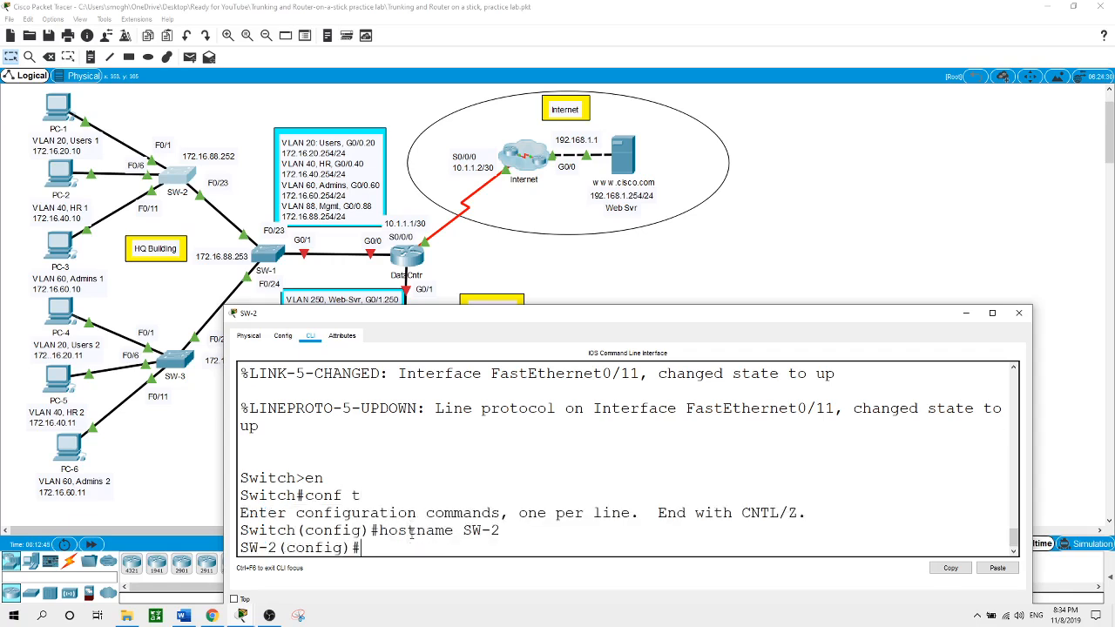
# Create VLAN 20 named Users and VLAN 40 named HR on SW-2
pyautogui.write('vlan 20')
pyautogui.press('Return')
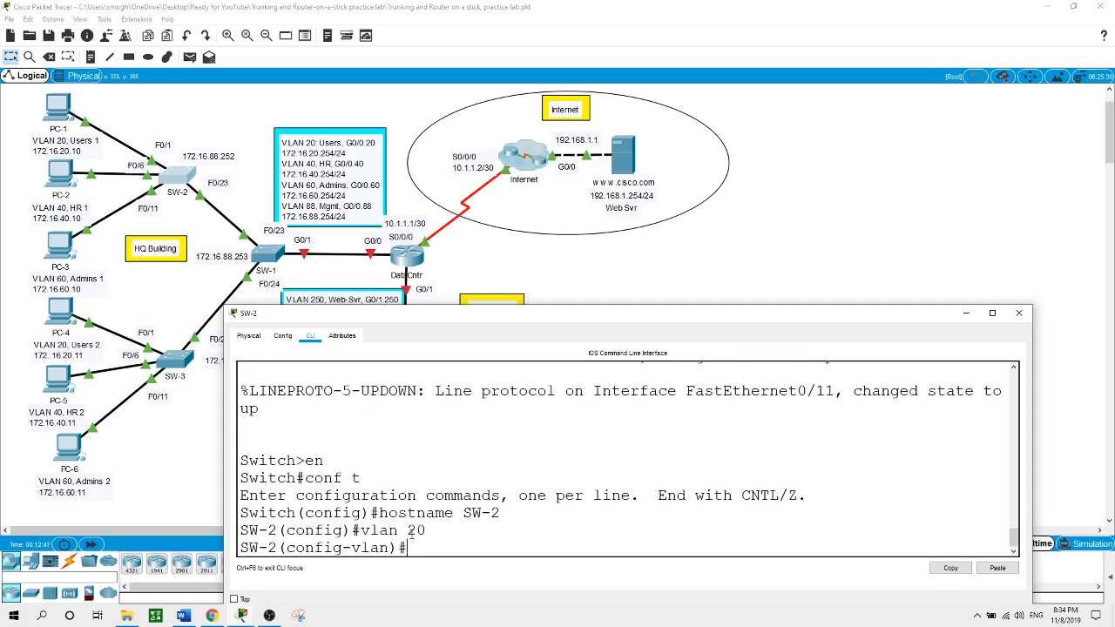
pyautogui.write('name Users')
pyautogui.press('Return')
pyautogui.write('vlan ')
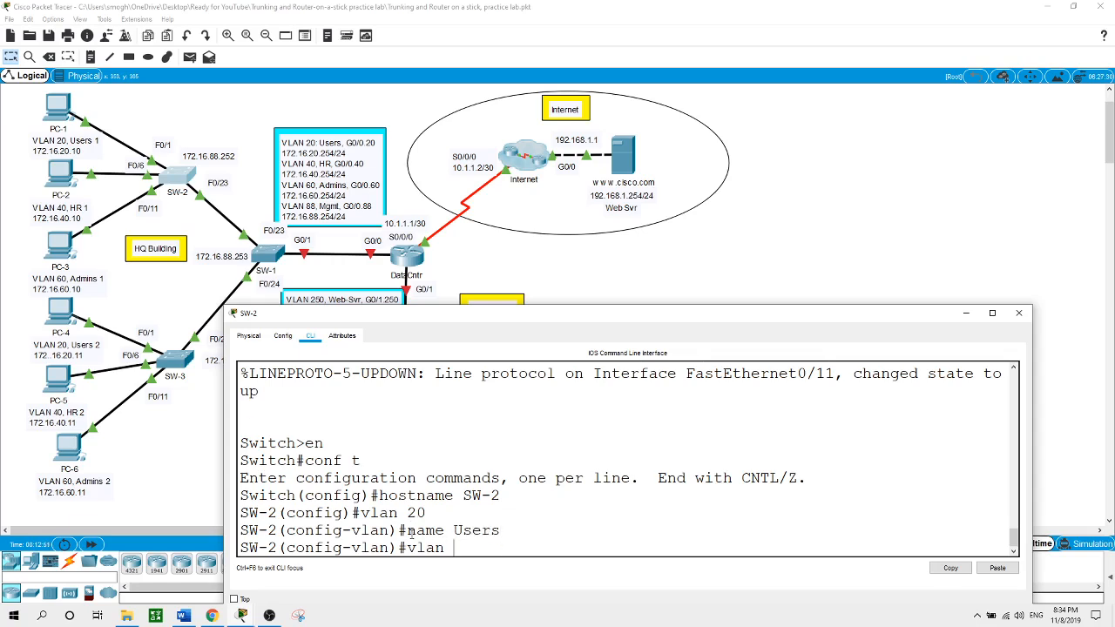
pyautogui.write('40')
pyautogui.press('Return')
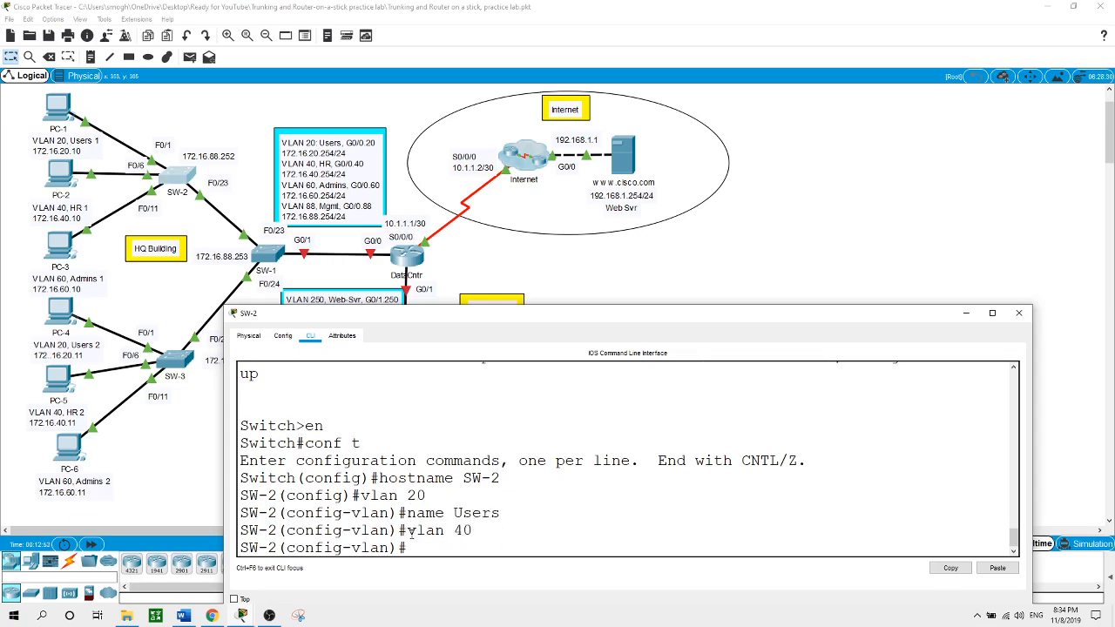
pyautogui.write('name HR')
pyautogui.press('Return')
# Create VLAN 60 named Admins and VLAN 88 named Mgmt on SW-2
pyautogui.write('vlan 60')
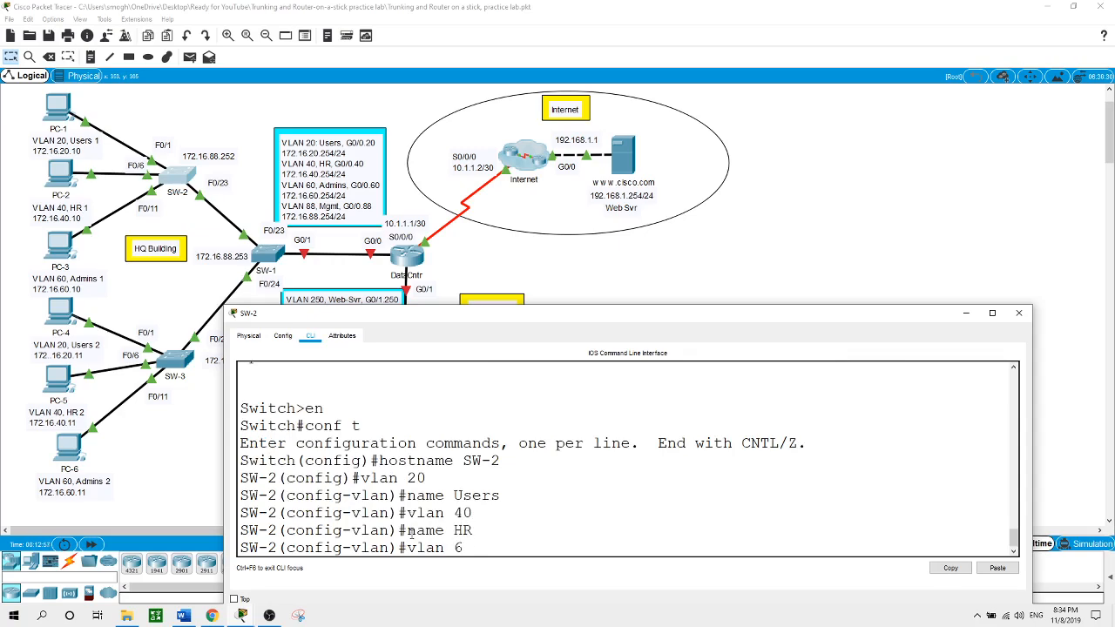
pyautogui.press('Return')
pyautogui.write('name ')
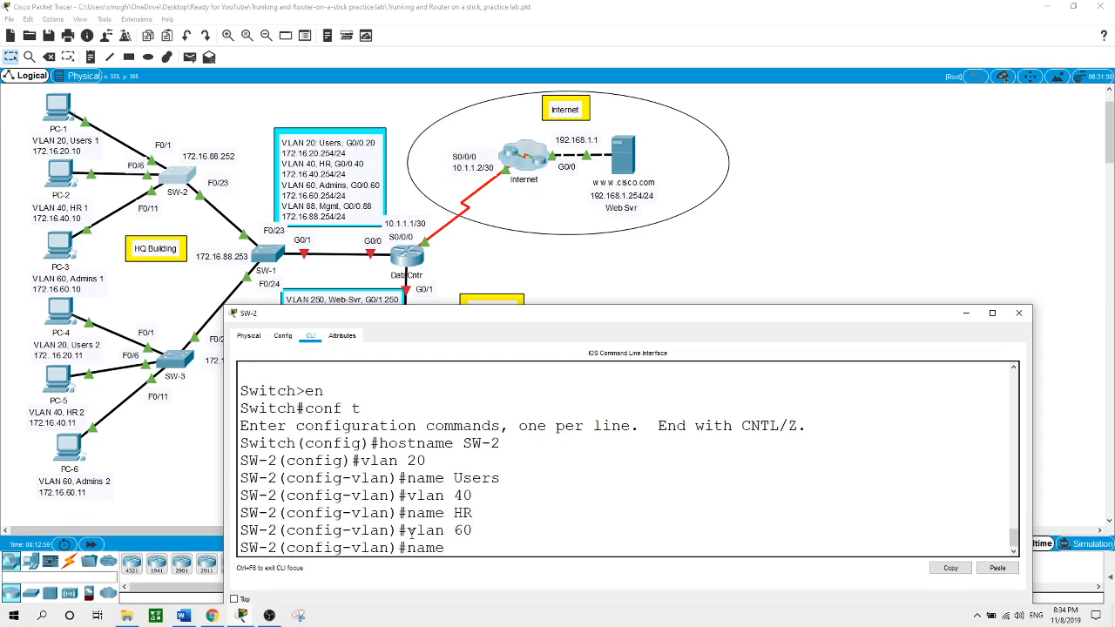
pyautogui.write('Admins')
pyautogui.press('Return')
pyautogui.write('vlan)#v')
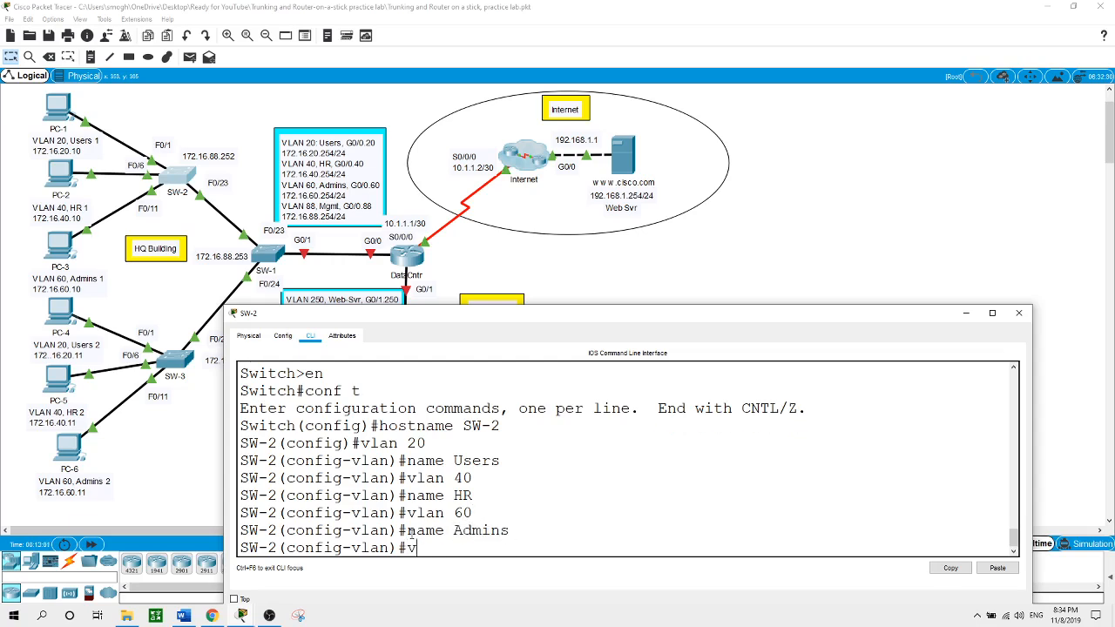
pyautogui.write('lan 88')
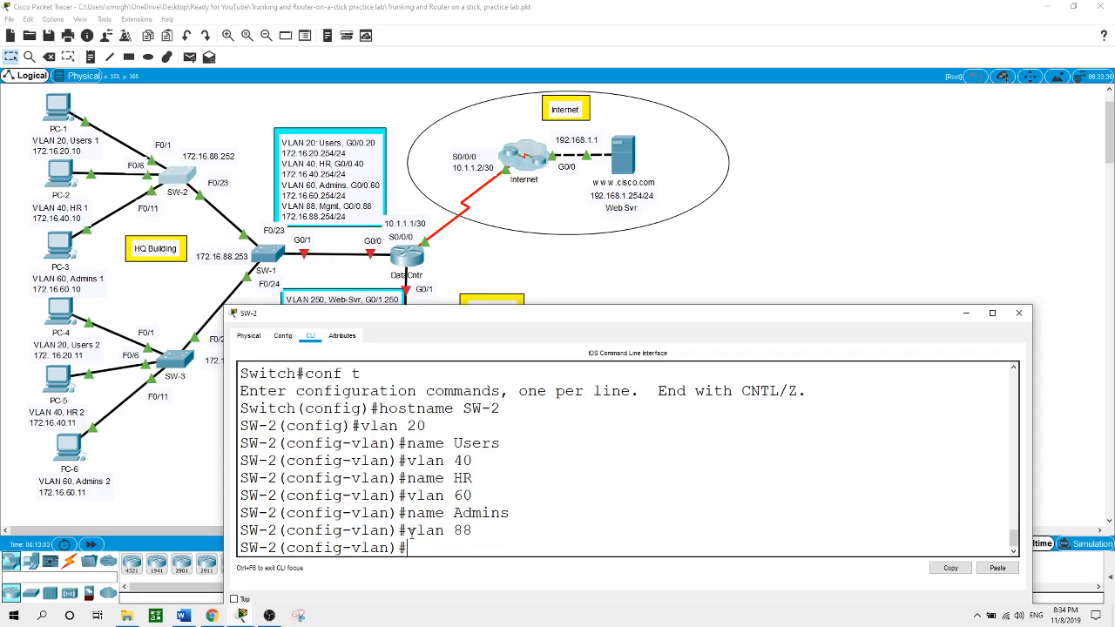
pyautogui.write('name Mgmt')
pyautogui.press('Return')
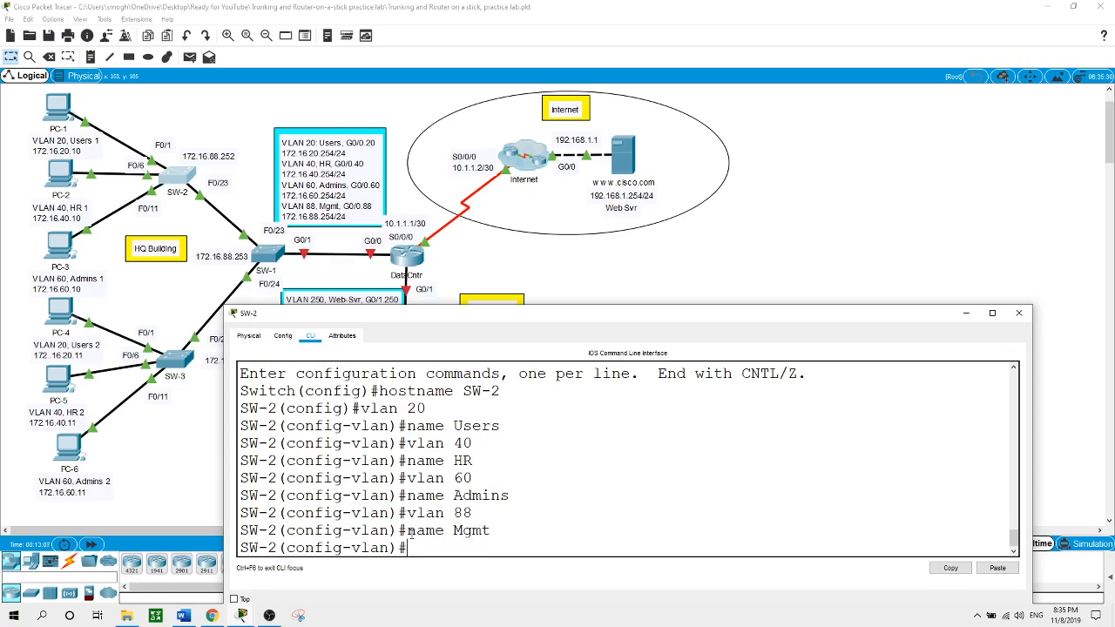
# In SW-3's CLI, enter global configuration mode and set the hostname to SW-3
pyautogui.click(186, 365)
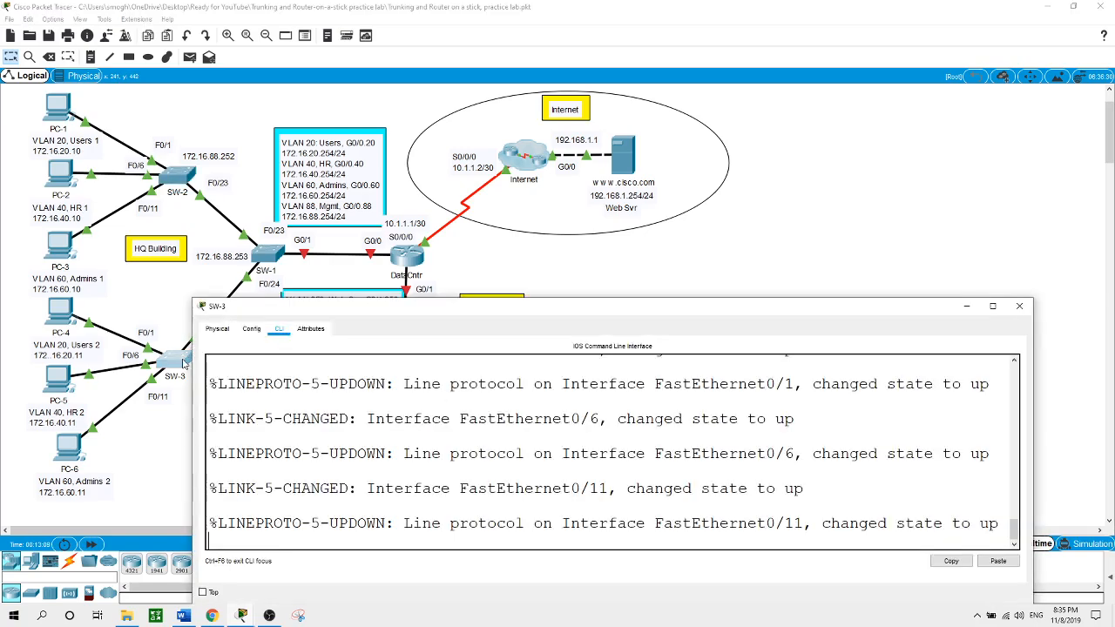
pyautogui.press('Return')
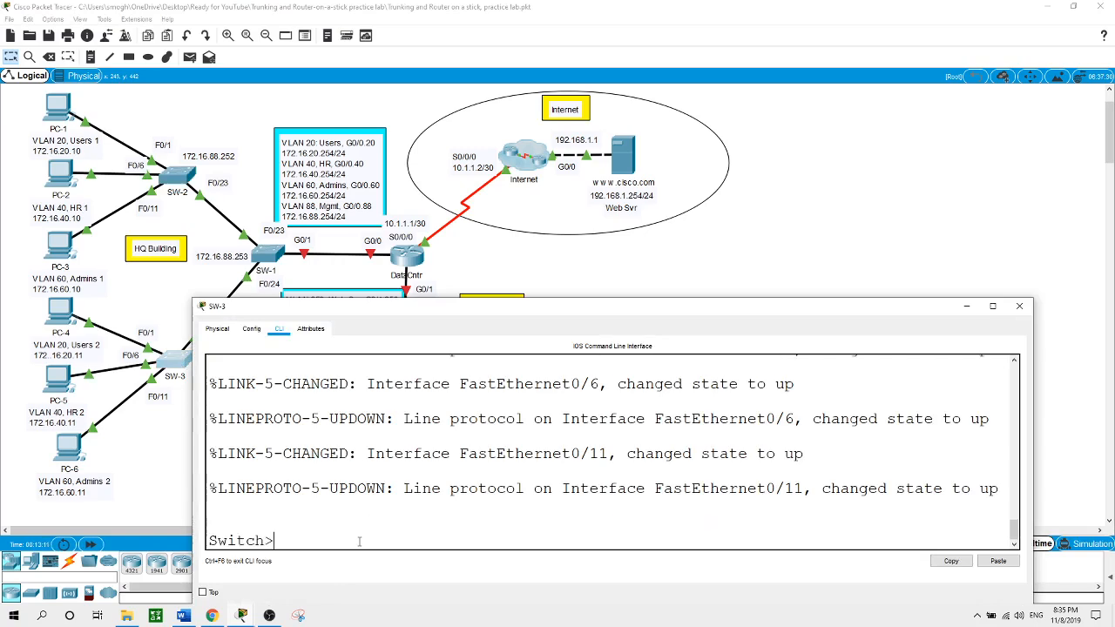
pyautogui.write('en')
pyautogui.press('Return')
pyautogui.write('conf t')
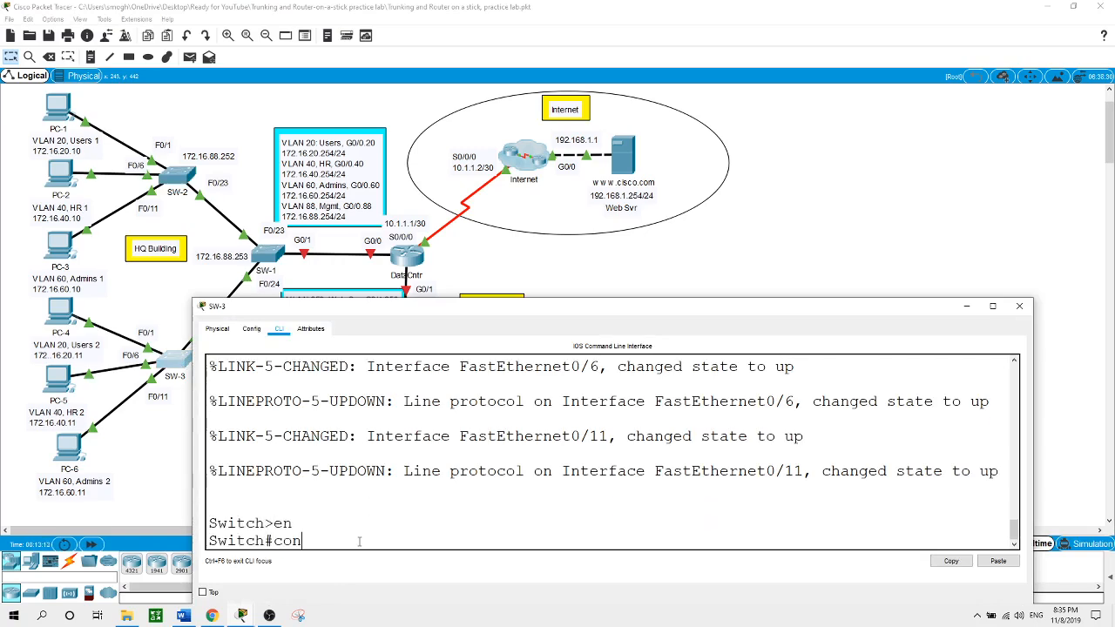
pyautogui.press('Return')
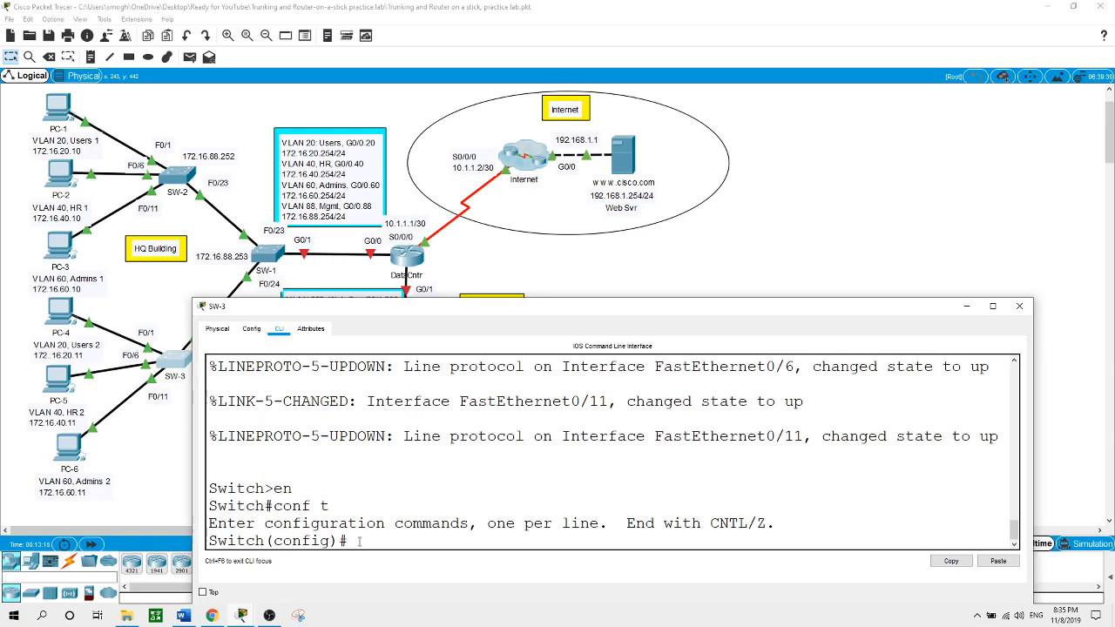
pyautogui.write('hostname SW-3')
pyautogui.press('Return')
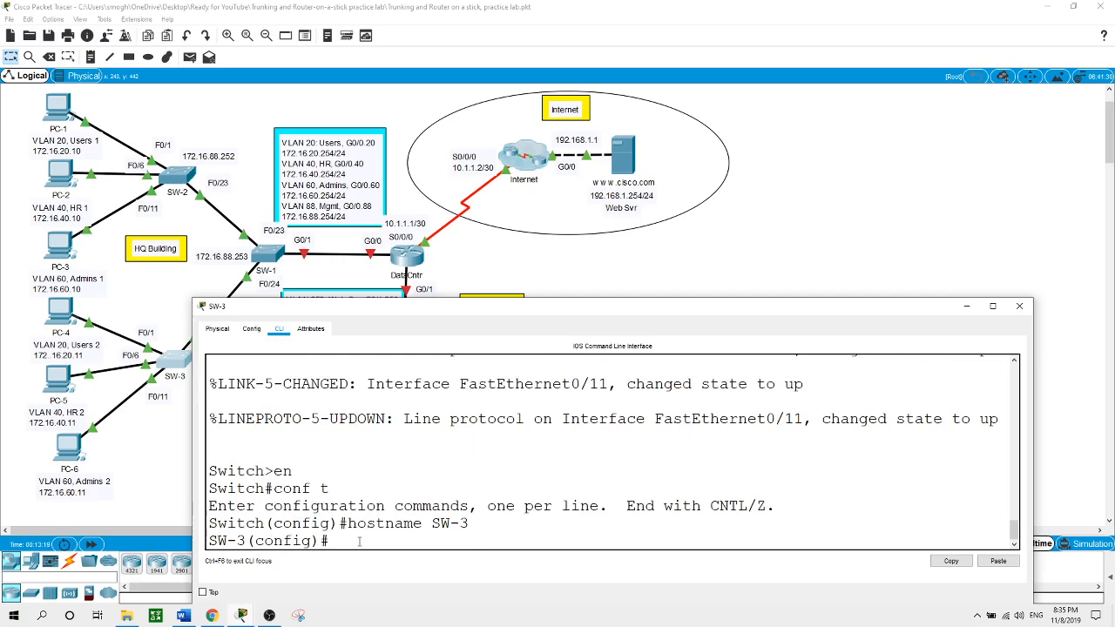
# Create VLAN 20 named Users and VLAN 40 named HR on SW-3
pyautogui.write('vlan 20')
pyautogui.press('Return')
pyautogui.write('name ')
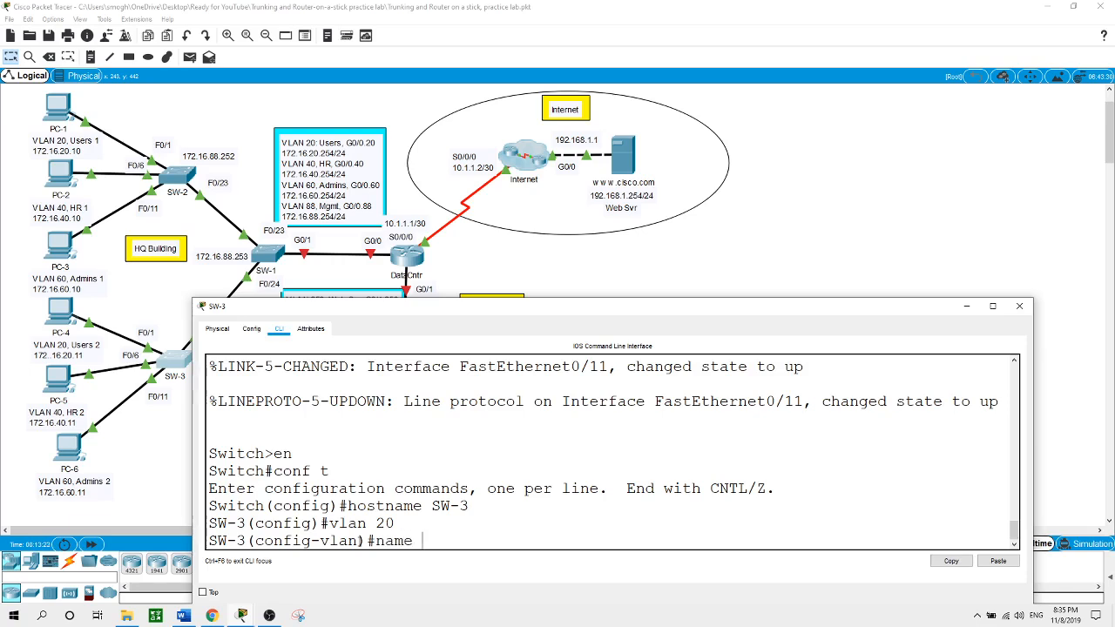
pyautogui.write('Users')
pyautogui.press('Return')
pyautogui.write('vlan ')
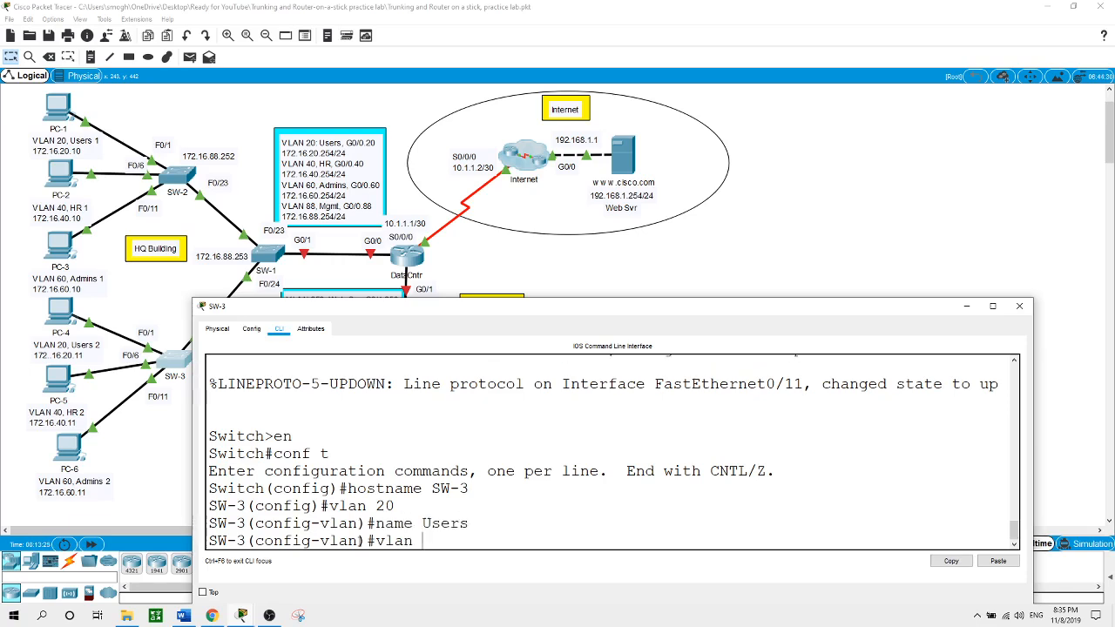
pyautogui.write('40')
pyautogui.press('Return')
pyautogui.write('name ')
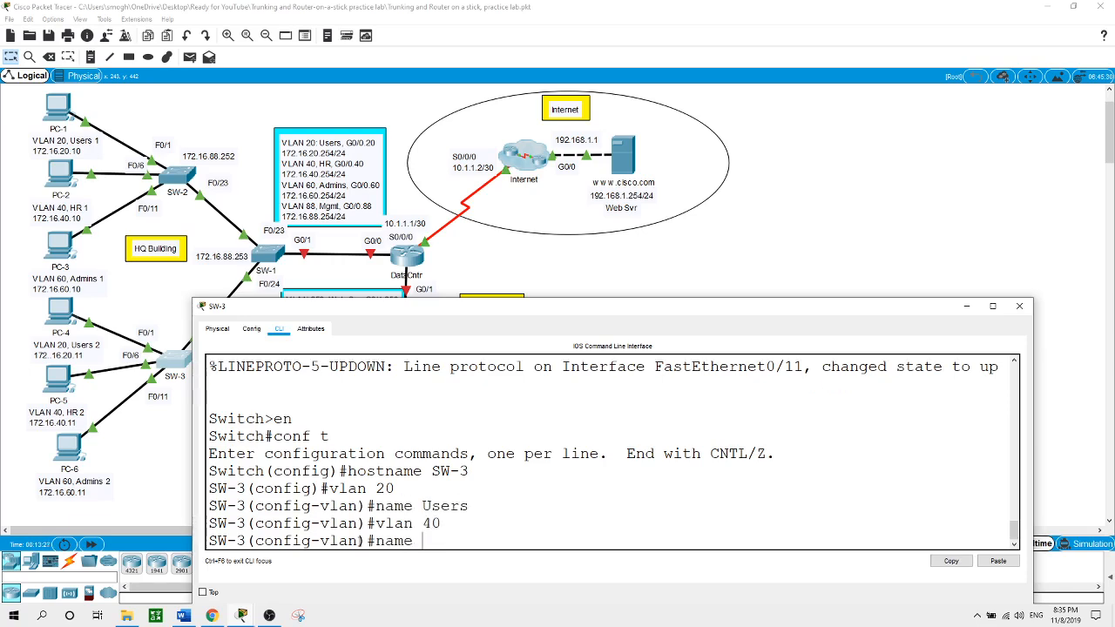
pyautogui.write('HR')
pyautogui.press('Return')
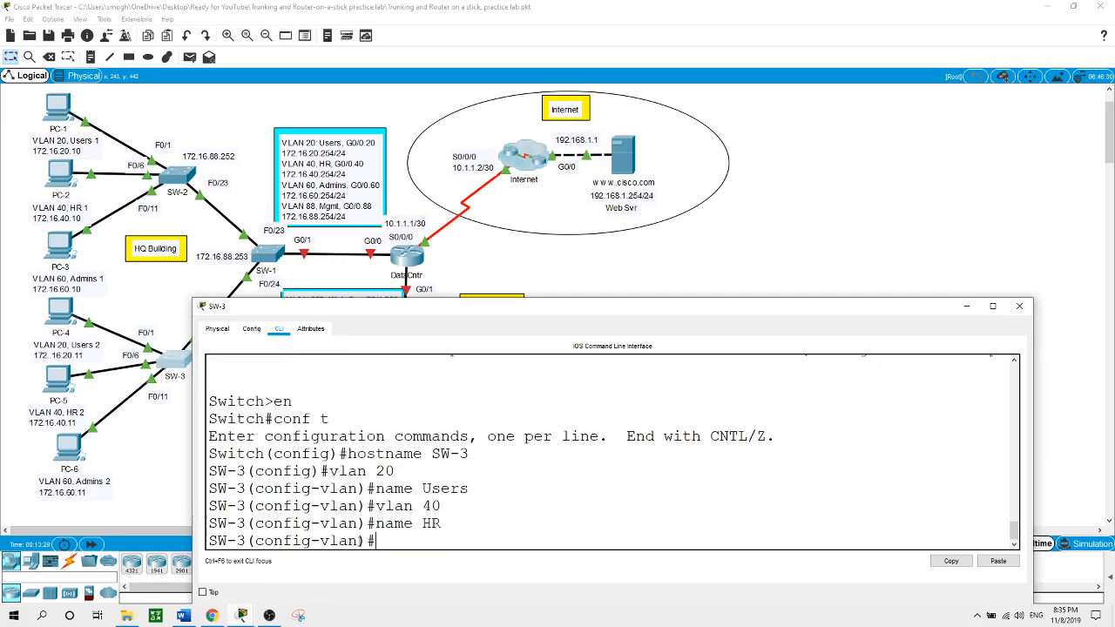
# Create VLAN 60 named Admins and VLAN 88 named Mgmt on SW-3
pyautogui.write('valn')
pyautogui.press('BackSpace')
pyautogui.press('BackSpace')
pyautogui.press('BackSpace')
pyautogui.write('lan 60')
pyautogui.press('Return')
pyautogui.write('name Admins')
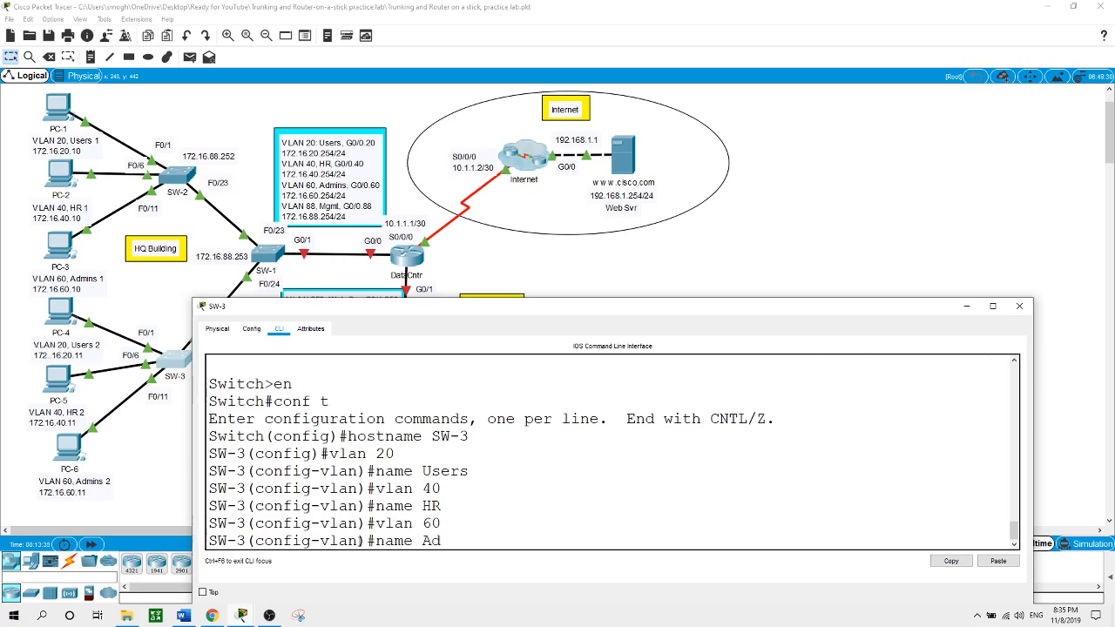
pyautogui.press('Return')
pyautogui.write('vlan 88')
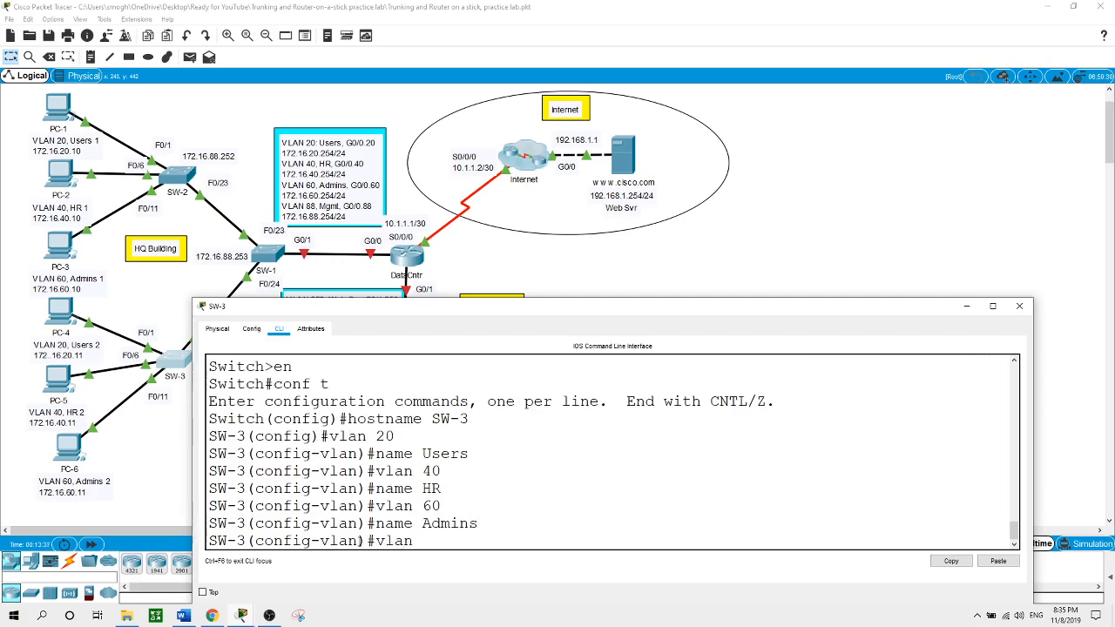
pyautogui.press('Return')
pyautogui.write('name Mgmt')
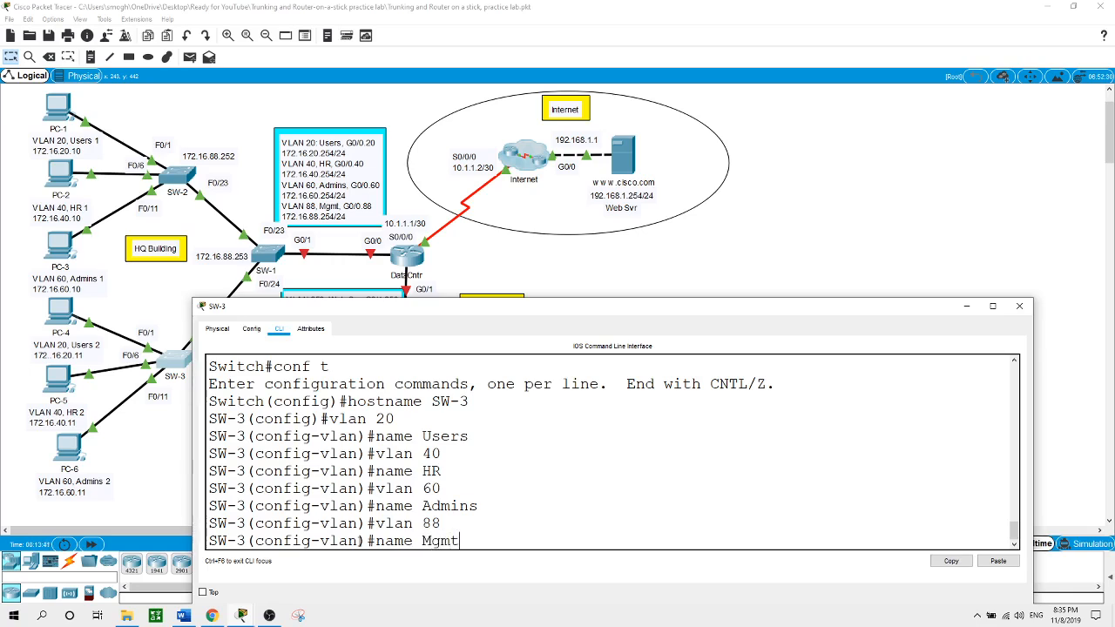
pyautogui.press('Return')
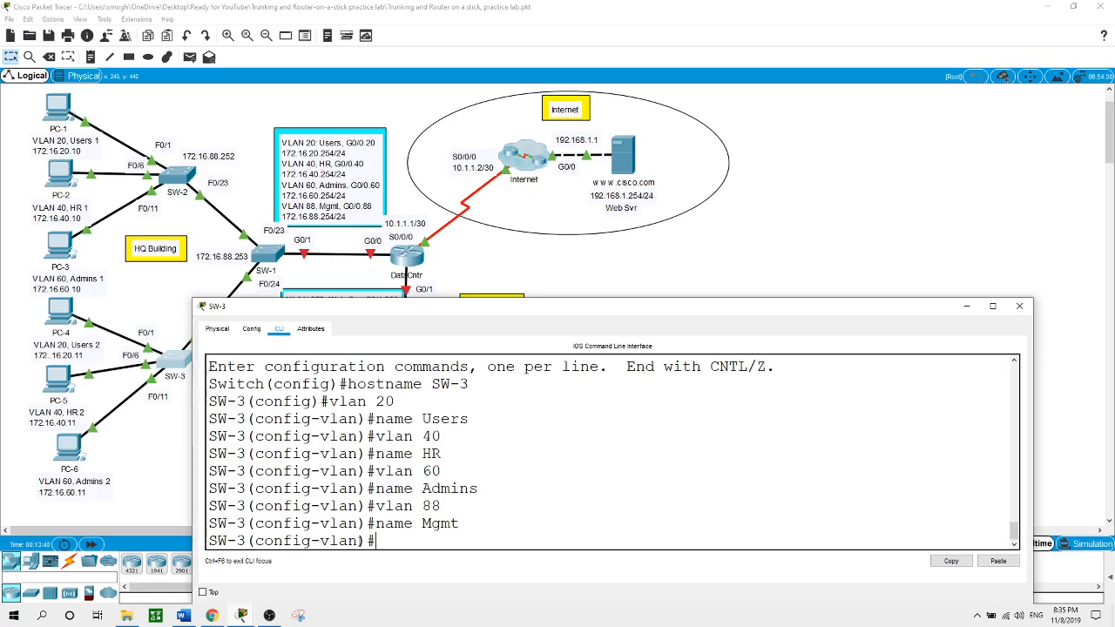
# Dismiss the SW-3 window and bring SW-2's command line back up
pyautogui.click(769, 229)
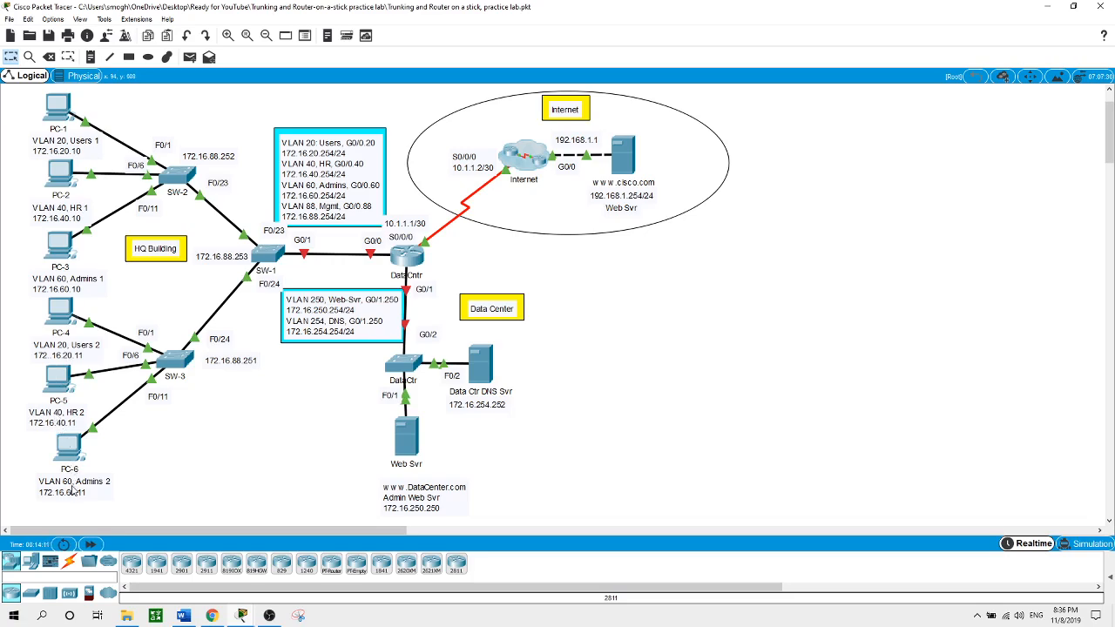
pyautogui.click(181, 181)
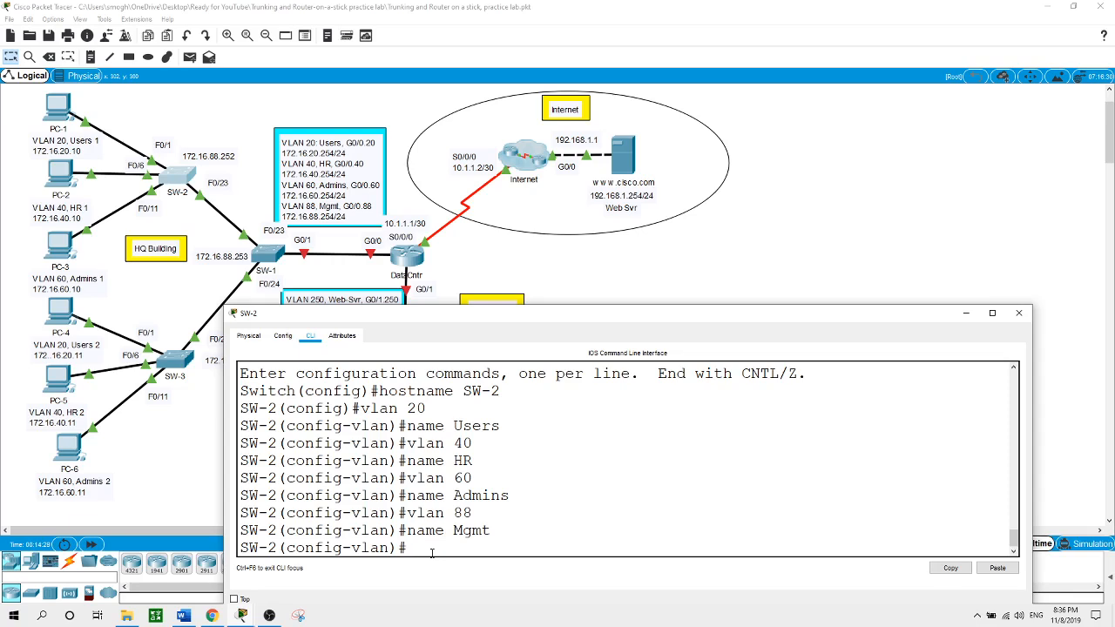
# On SW-2, leave VLAN mode and make ports F0/1-5 access ports in VLAN 20
pyautogui.write('exit')
pyautogui.press('Return')
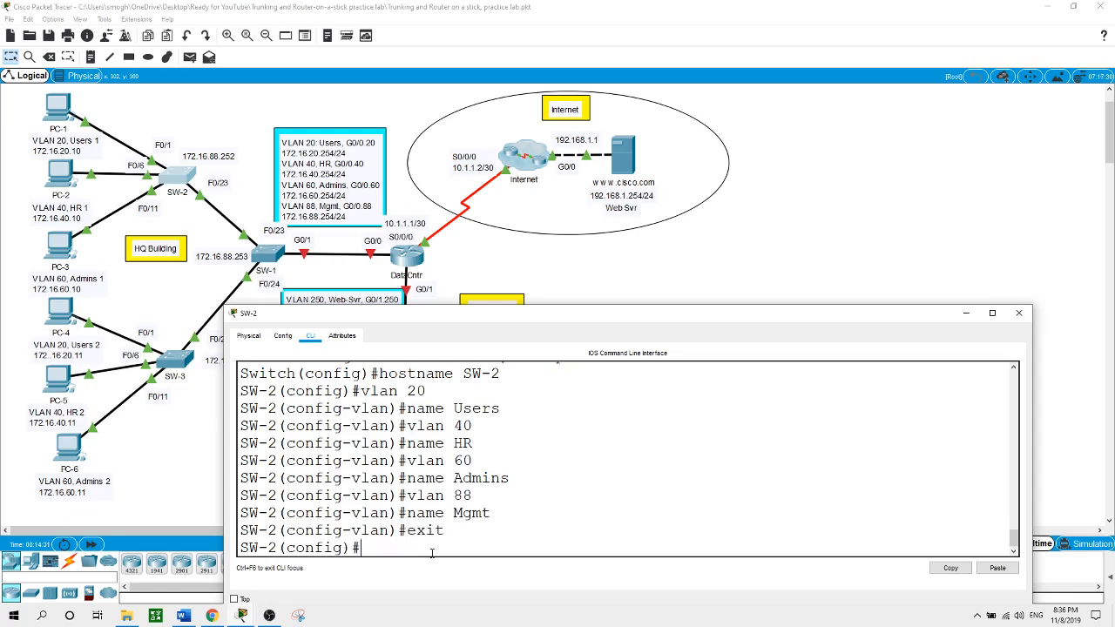
pyautogui.write('int range f0/1-5')
pyautogui.press('Return')
pyautogui.write('swi')
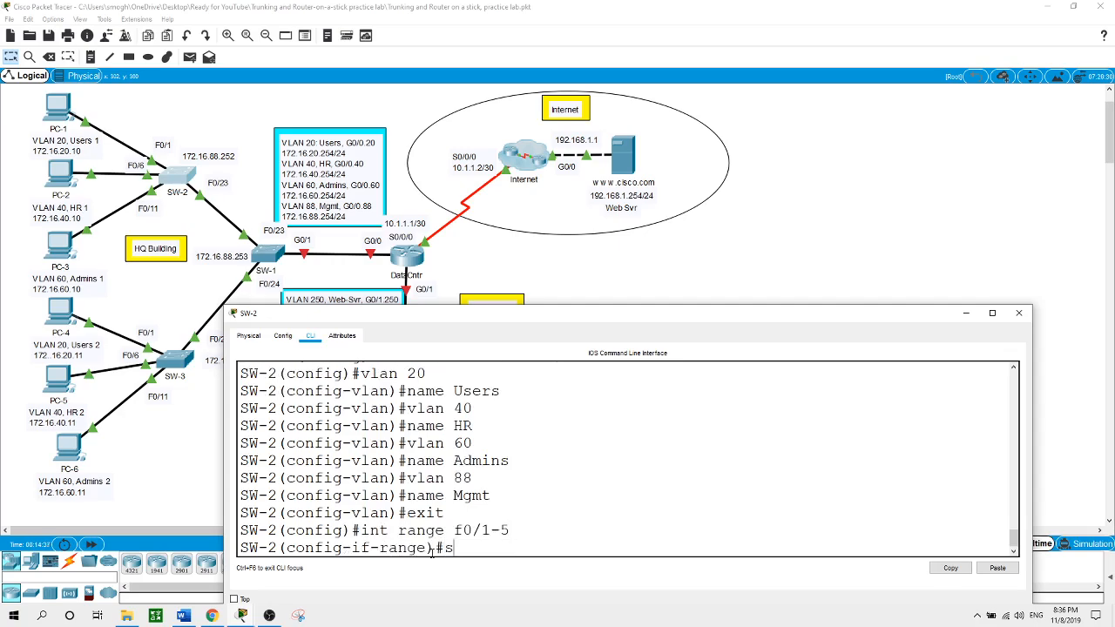
pyautogui.press('Tab')
pyautogui.write('mo')
pyautogui.press('Tab')
pyautogui.write('ac')
pyautogui.press('Tab')
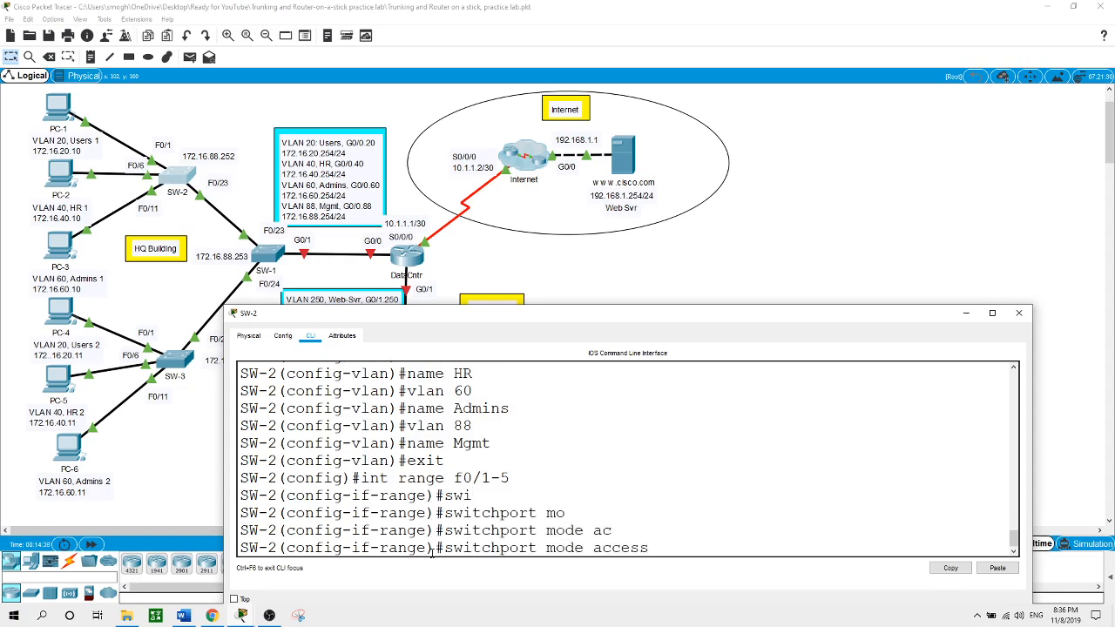
pyautogui.press('Return')
pyautogui.write('swi')
pyautogui.press('Tab')
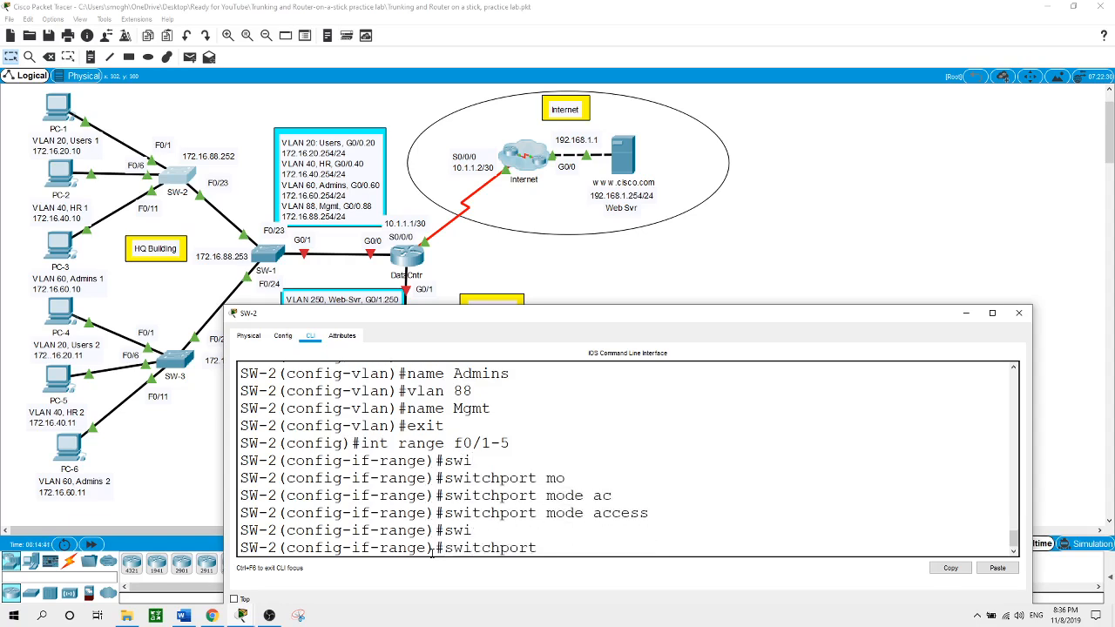
pyautogui.write('ac')
pyautogui.press('Tab')
pyautogui.write('v')
pyautogui.press('Tab')
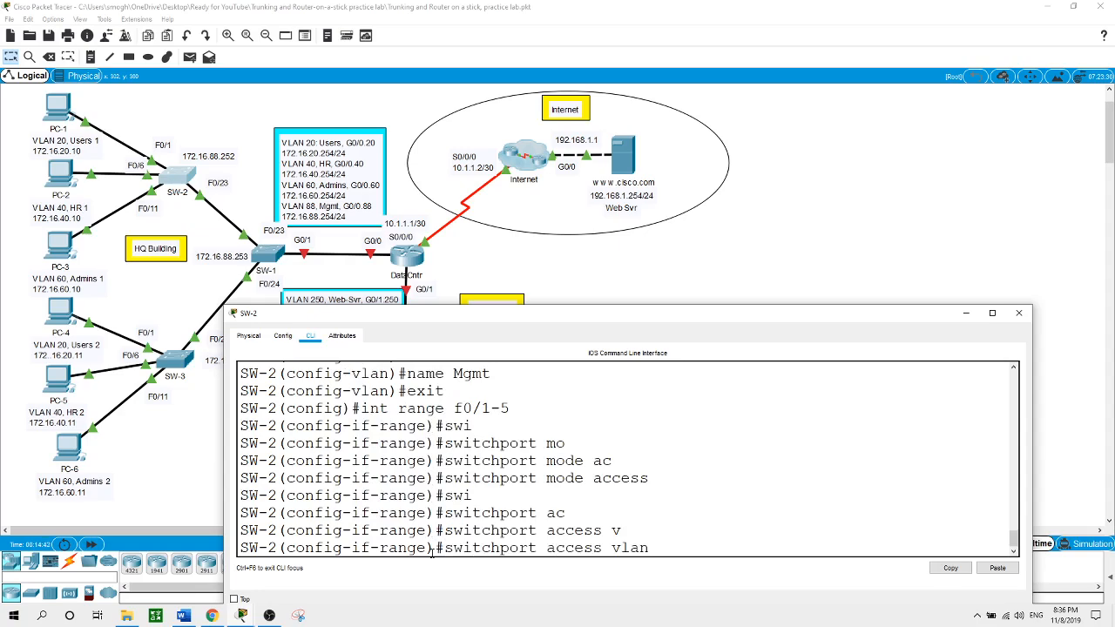
pyautogui.write('20')
pyautogui.press('Return')
# Make SW-2 ports F0/6-10 access ports in VLAN 40
pyautogui.write('int r')
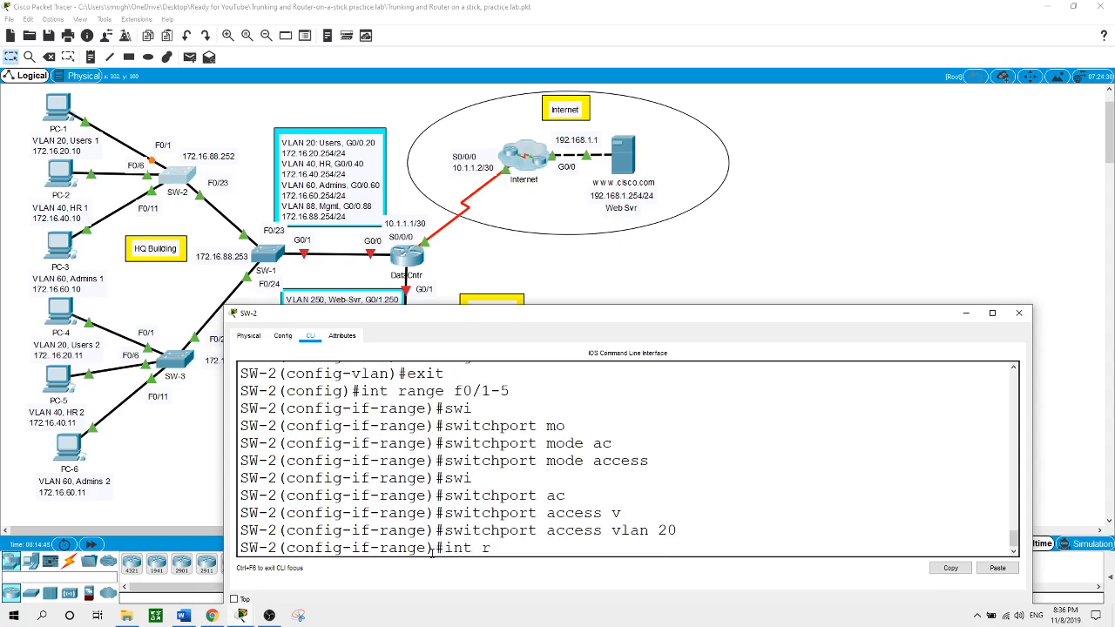
pyautogui.write('ange f0/6-10')
pyautogui.press('Return')
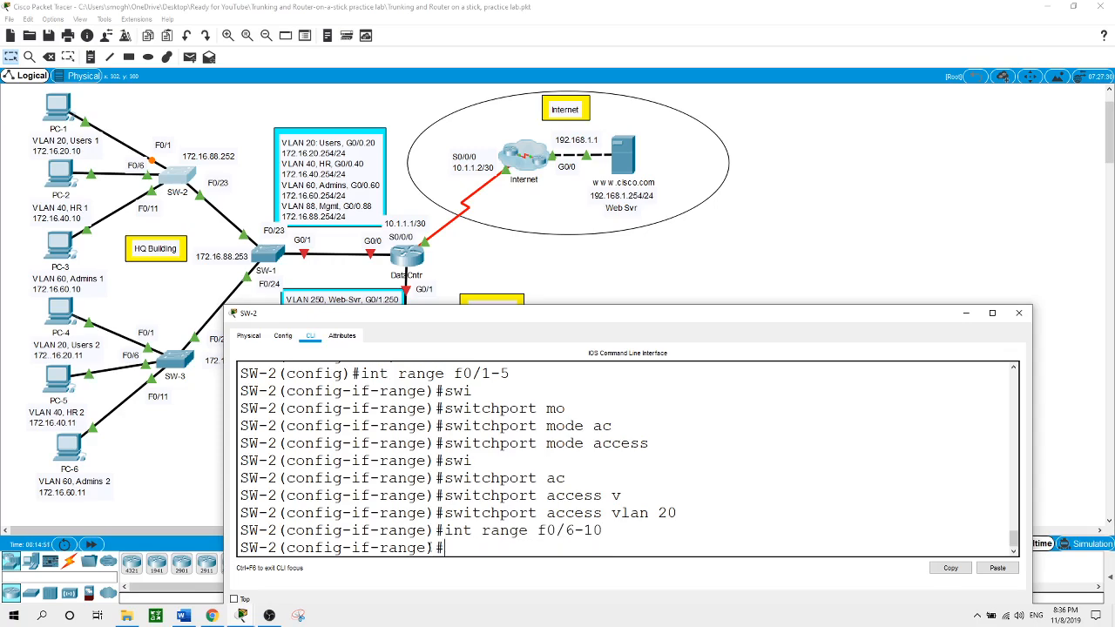
pyautogui.write('swi')
pyautogui.press('Tab')
pyautogui.write('mo')
pyautogui.press('Tab')
pyautogui.write('ac')
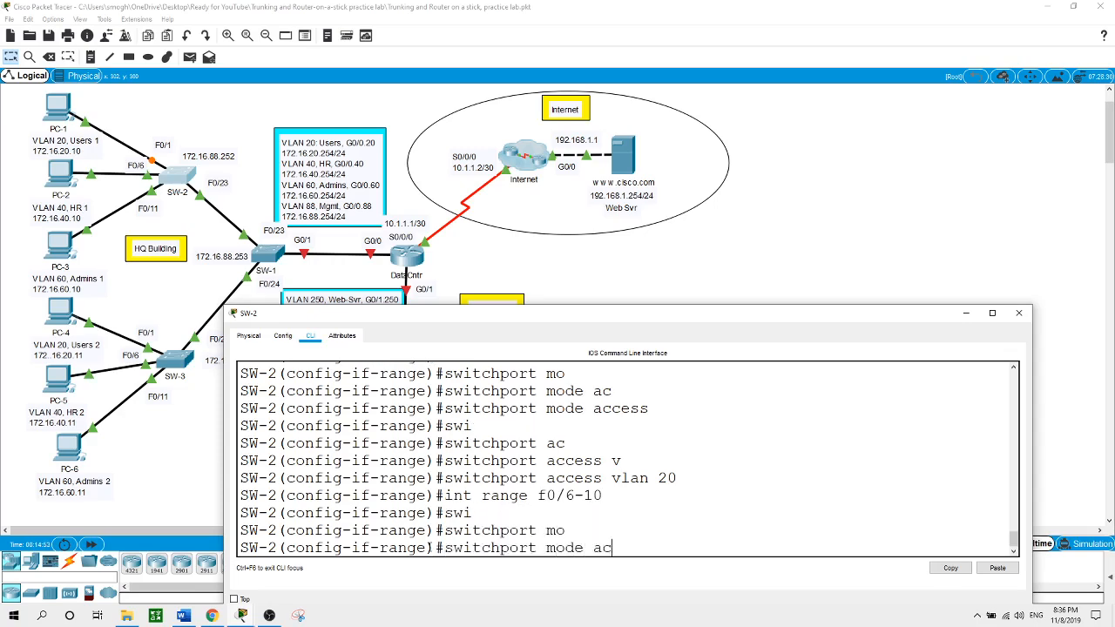
pyautogui.press('Tab')
pyautogui.press('Return')
pyautogui.write('swi')
pyautogui.press('Tab')
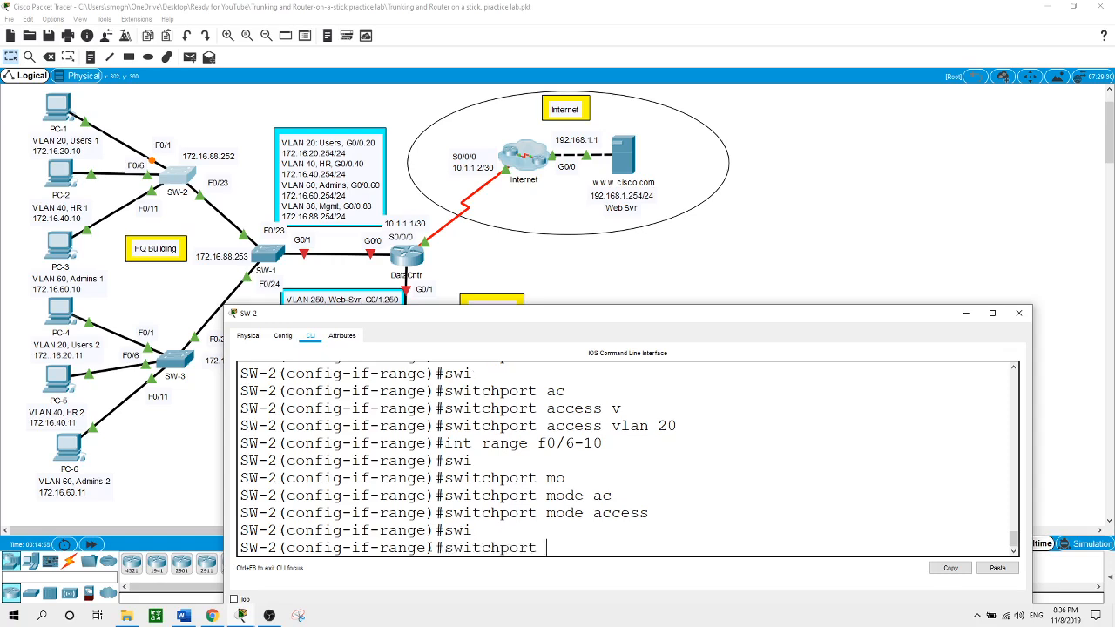
pyautogui.write('ac')
pyautogui.press('Tab')
pyautogui.write('v')
pyautogui.press('Tab')
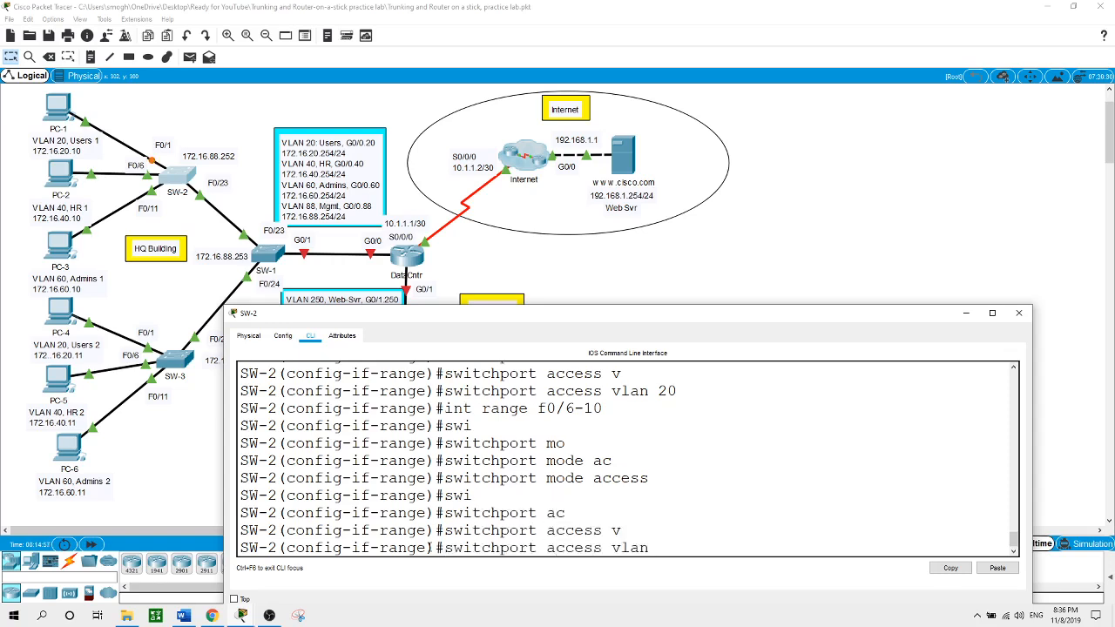
pyautogui.write('40')
pyautogui.press('Return')
# Make SW-2 ports F0/11-15 access ports in VLAN 60 and close its window
pyautogui.write('in t')
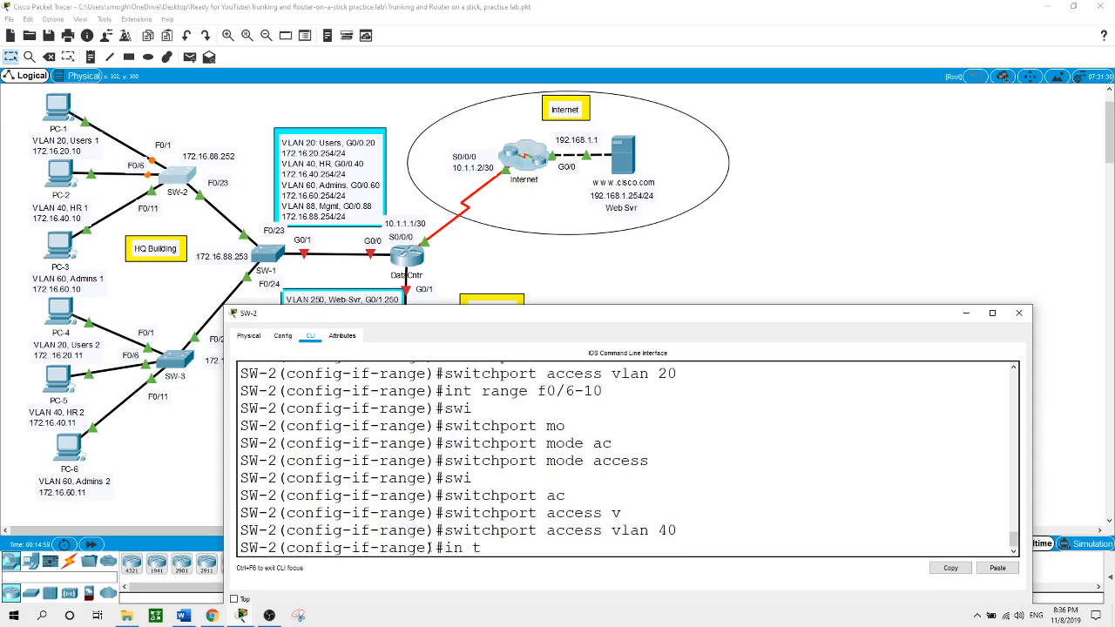
pyautogui.press('BackSpace')
pyautogui.press('BackSpace')
pyautogui.write('t rna')
pyautogui.press('BackSpace')
pyautogui.press('BackSpace')
pyautogui.write('ange f0/11-15')
pyautogui.press('Return')
pyautogui.write('swi')
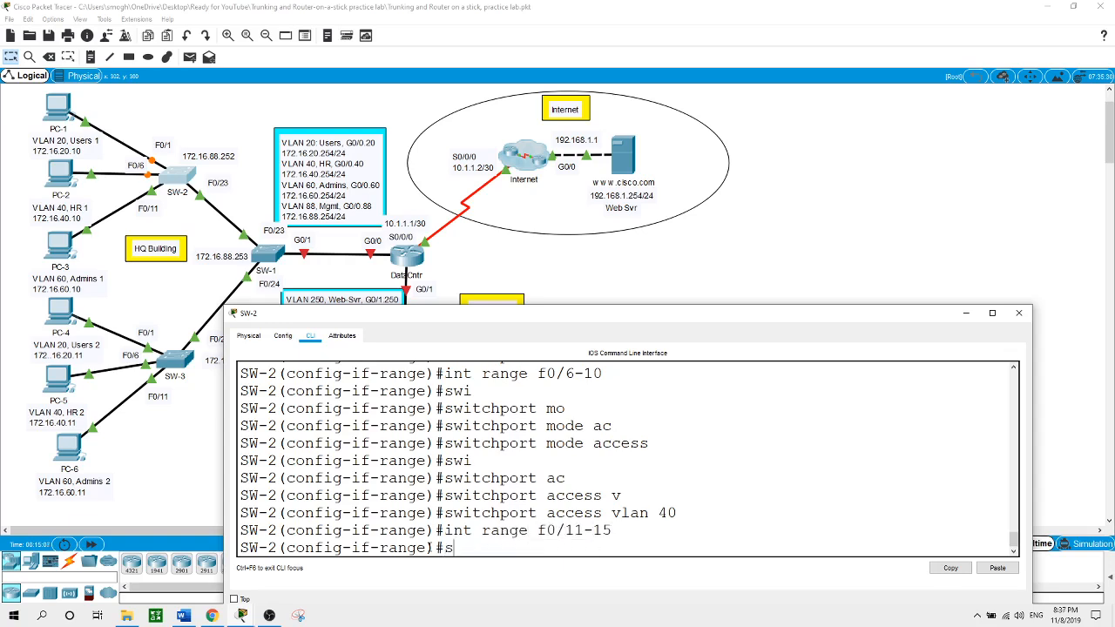
pyautogui.press('Tab')
pyautogui.write('mo')
pyautogui.press('Tab')
pyautogui.write('ac')
pyautogui.press('Tab')
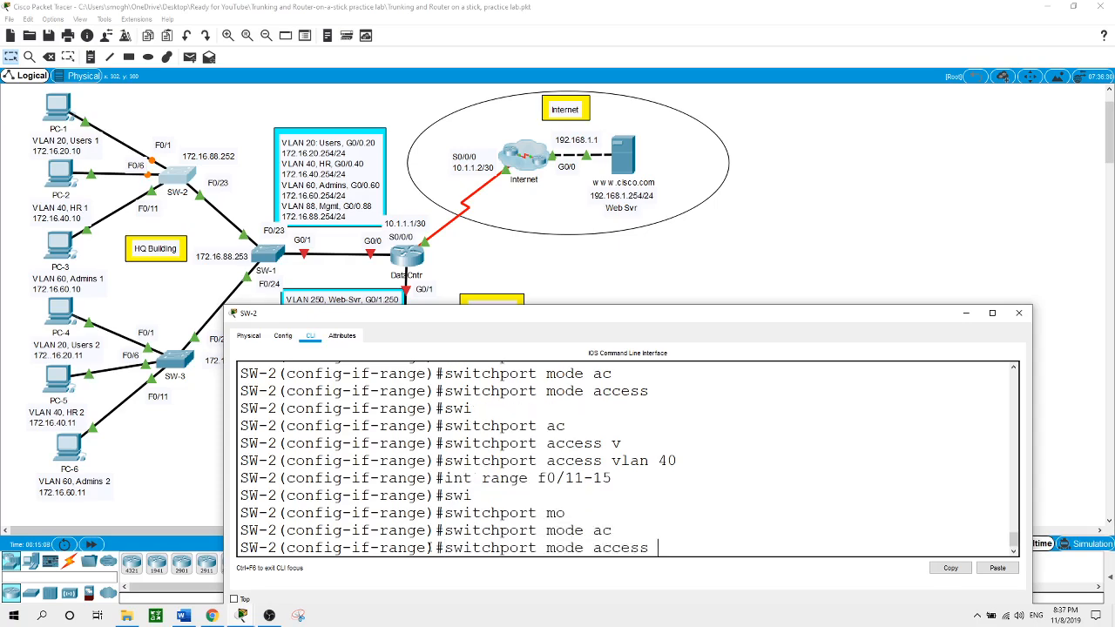
pyautogui.press('Return')
pyautogui.write('swi')
pyautogui.press('Tab')
pyautogui.write('ac')
pyautogui.press('Tab')
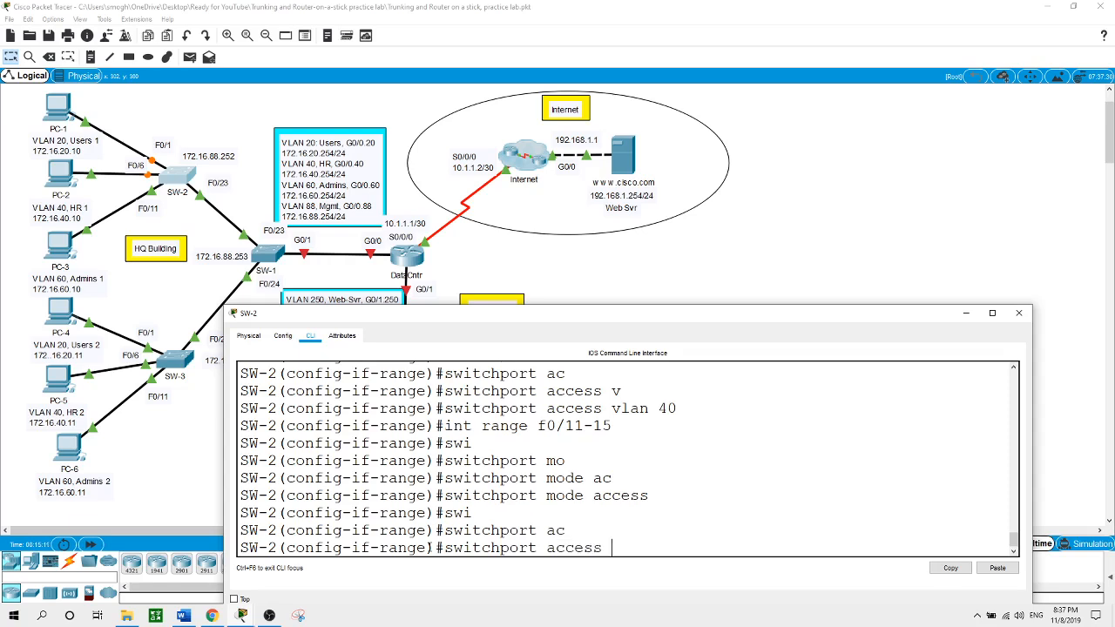
pyautogui.write('v')
pyautogui.press('Tab')
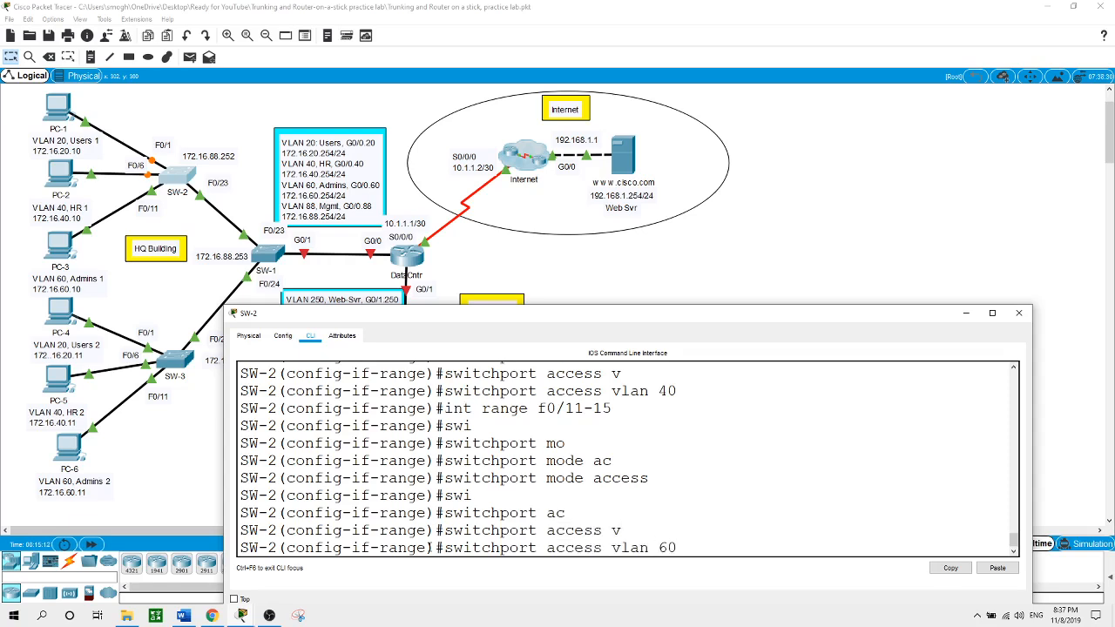
pyautogui.press('Return')
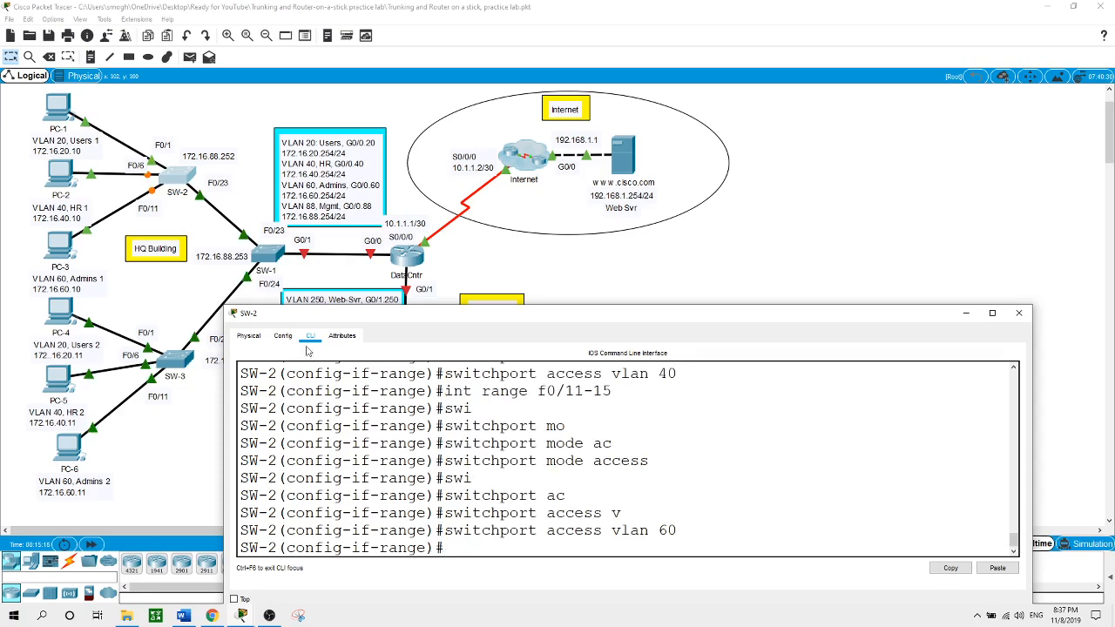
pyautogui.click(196, 479)
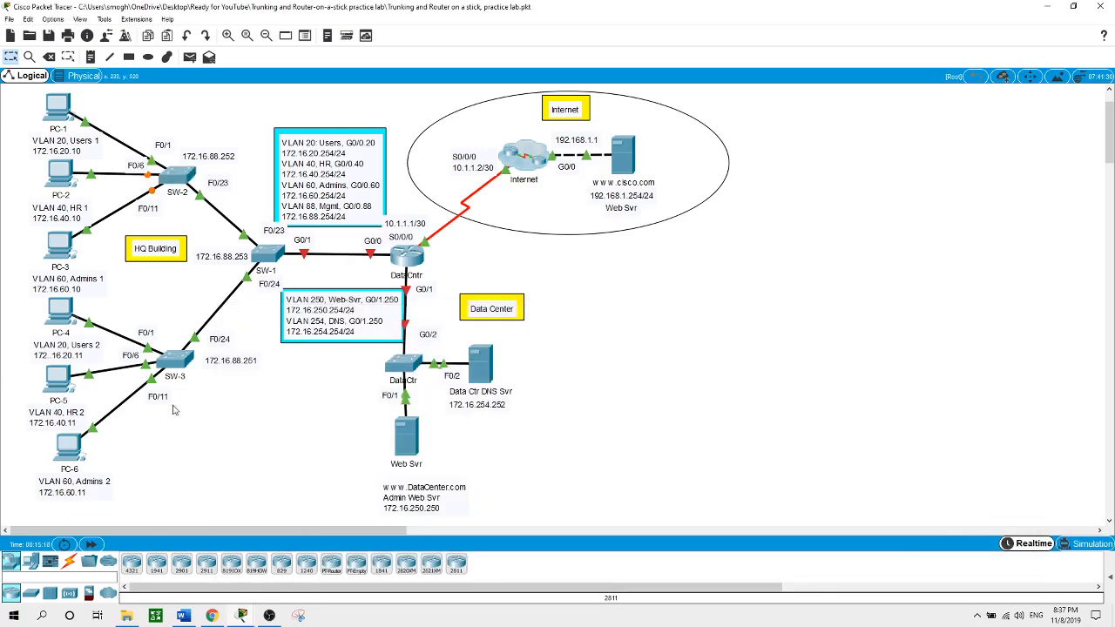
# In SW-3's CLI, leave VLAN mode and make ports F0/1-5 access ports in VLAN 20
pyautogui.click(174, 361)
pyautogui.write('exit')
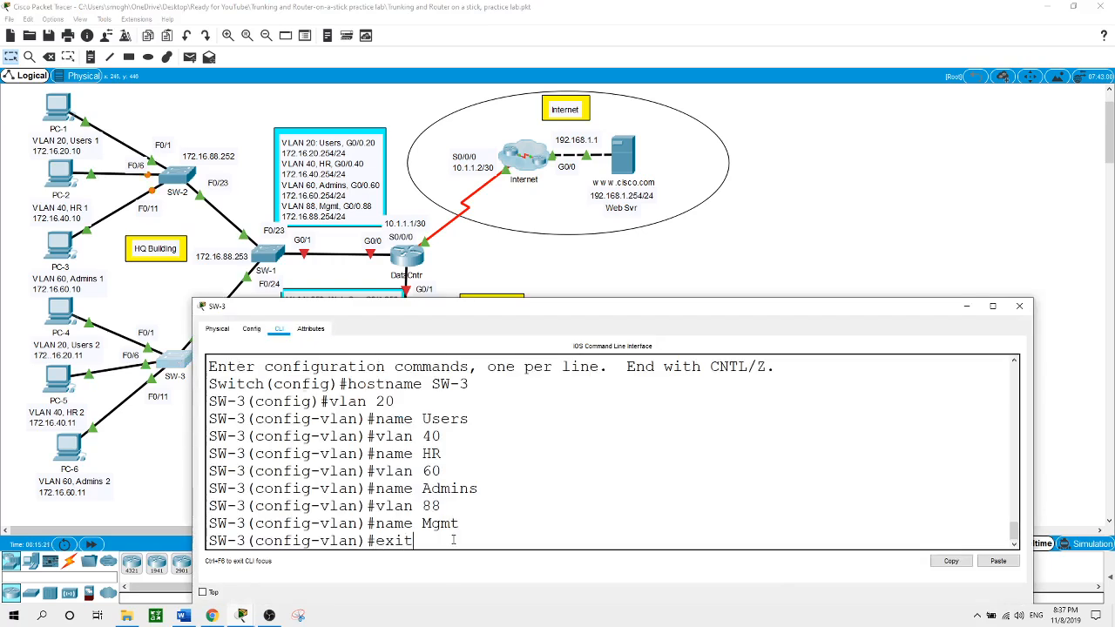
pyautogui.press('Return')
pyautogui.write('int r')
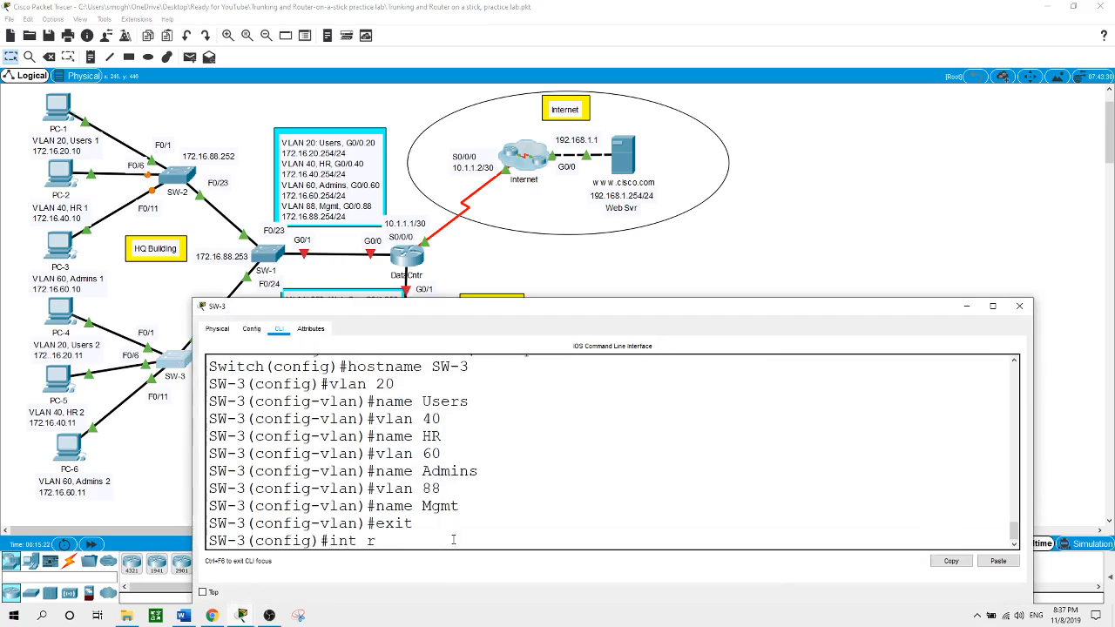
pyautogui.write('ange f0/1-5')
pyautogui.press('Return')
pyautogui.write('s')
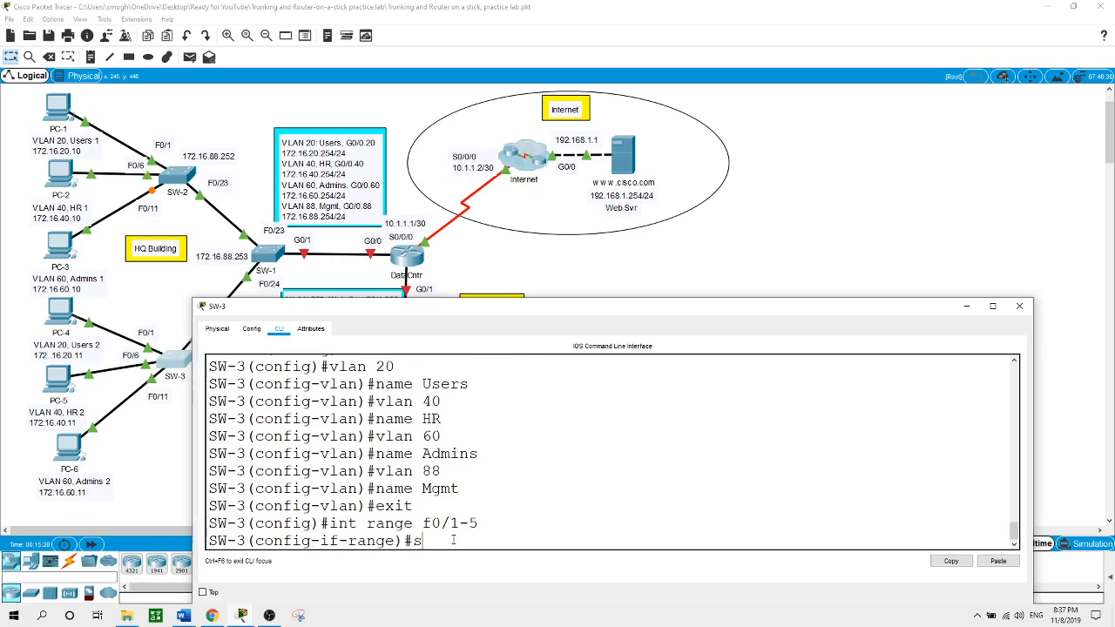
pyautogui.write('wi')
pyautogui.press('Tab')
pyautogui.write('mo')
pyautogui.press('Tab')
pyautogui.write('ac')
pyautogui.press('Tab')
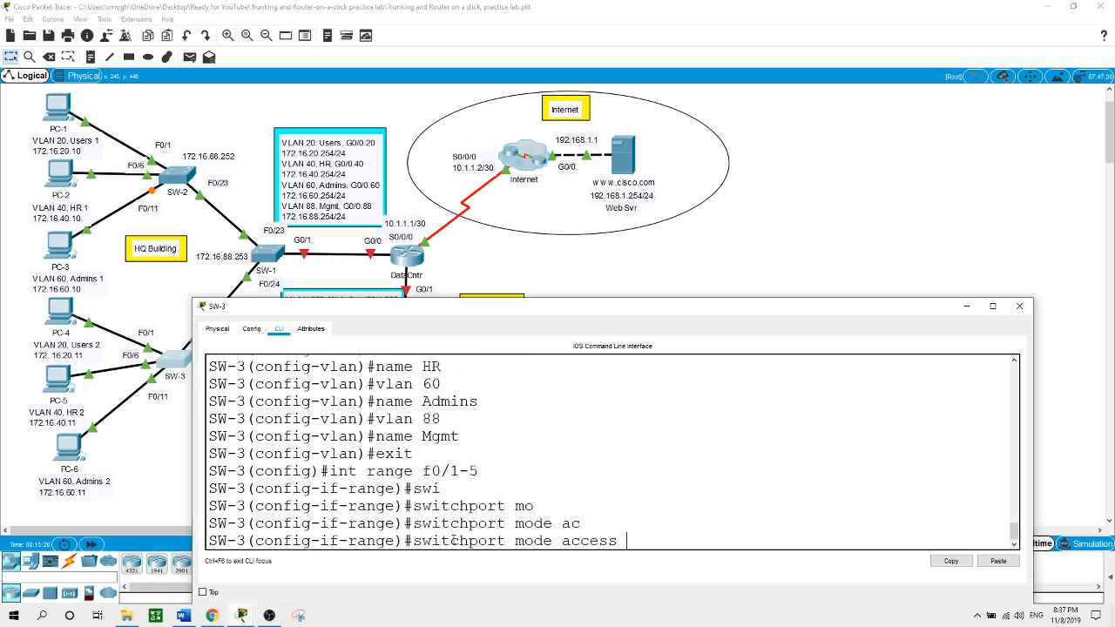
pyautogui.press('Return')
pyautogui.write('sw')
pyautogui.press('Tab')
pyautogui.write('ac')
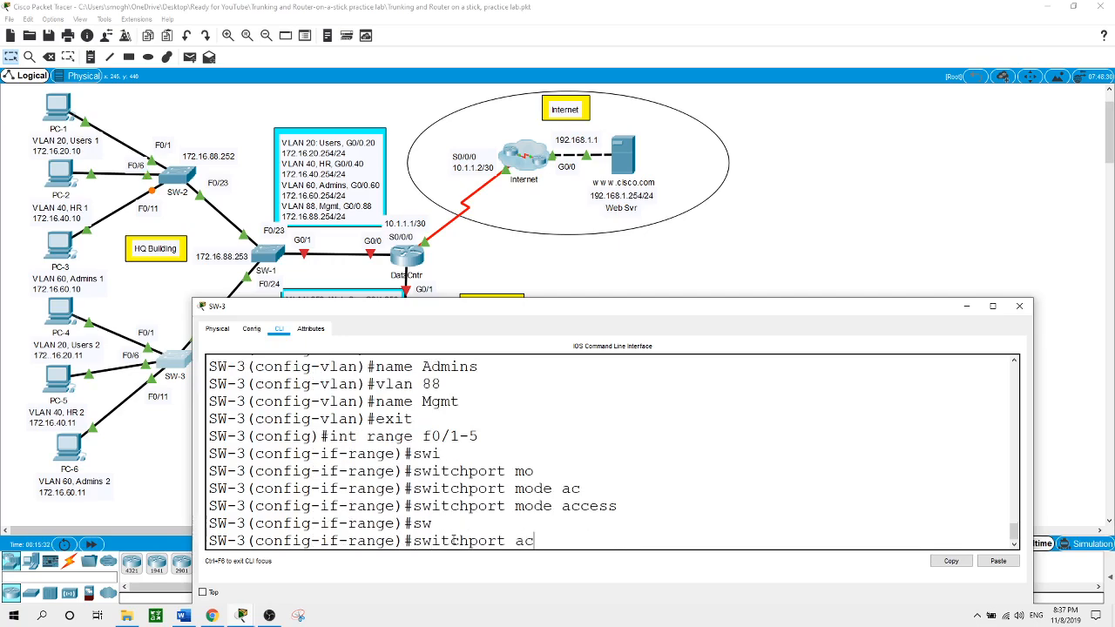
pyautogui.press('Tab')
pyautogui.write('v')
pyautogui.press('Tab')
pyautogui.write('20')
pyautogui.press('Return')
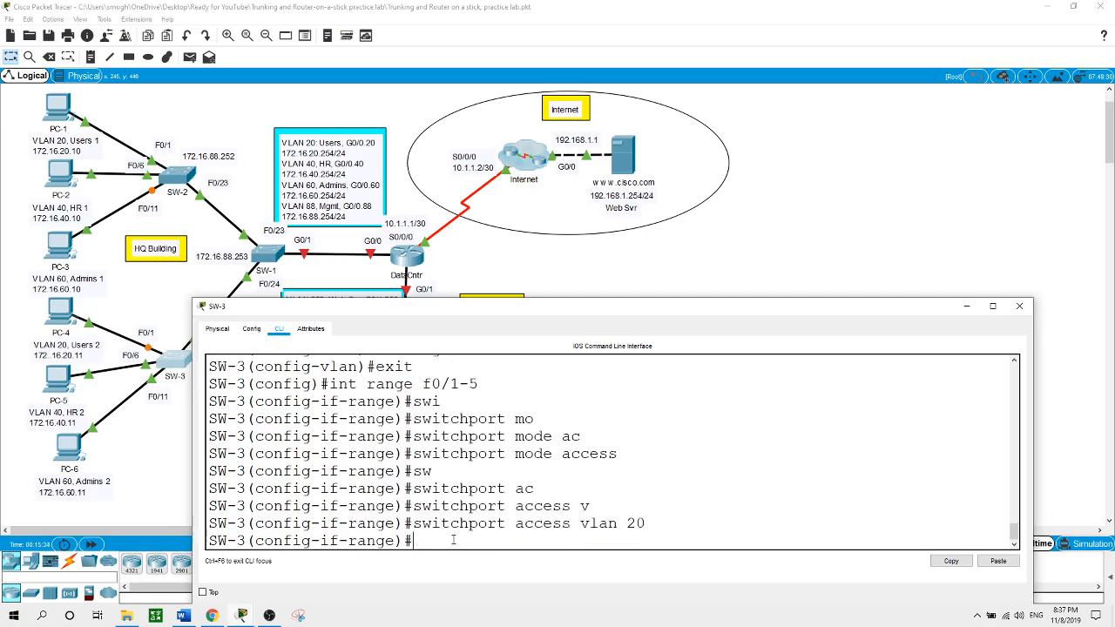
# Make SW-3 ports F0/6-10 access ports in VLAN 40
pyautogui.write('int range f0/6-10')
pyautogui.press('Return')
pyautogui.write('swi')
pyautogui.press('Tab')
pyautogui.write('m')
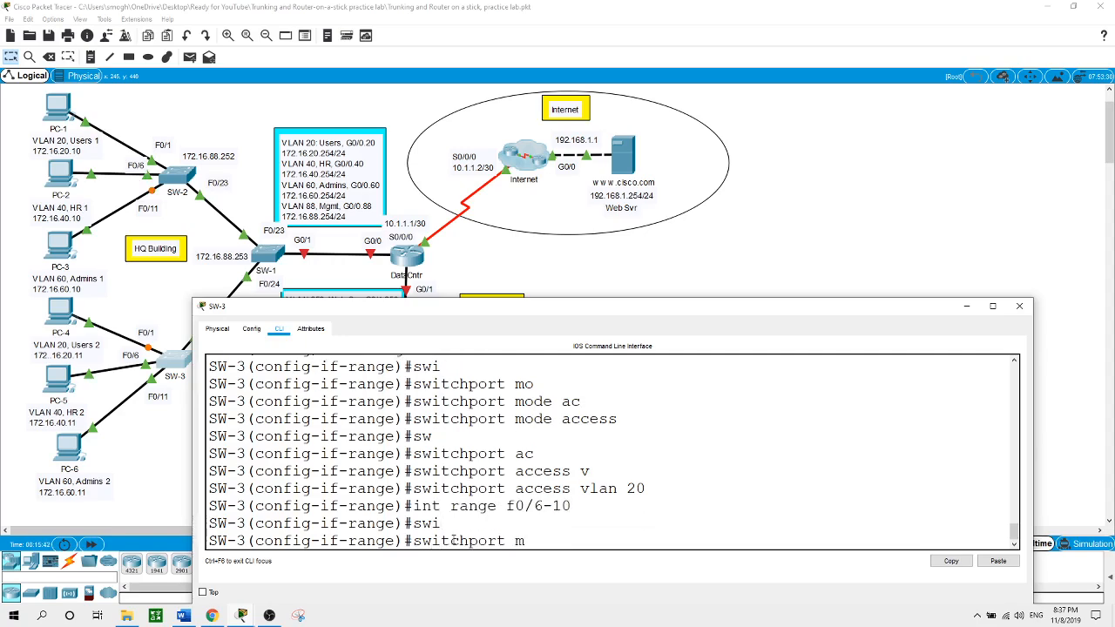
pyautogui.write('o')
pyautogui.press('Tab')
pyautogui.write('ac')
pyautogui.press('Tab')
pyautogui.press('Return')
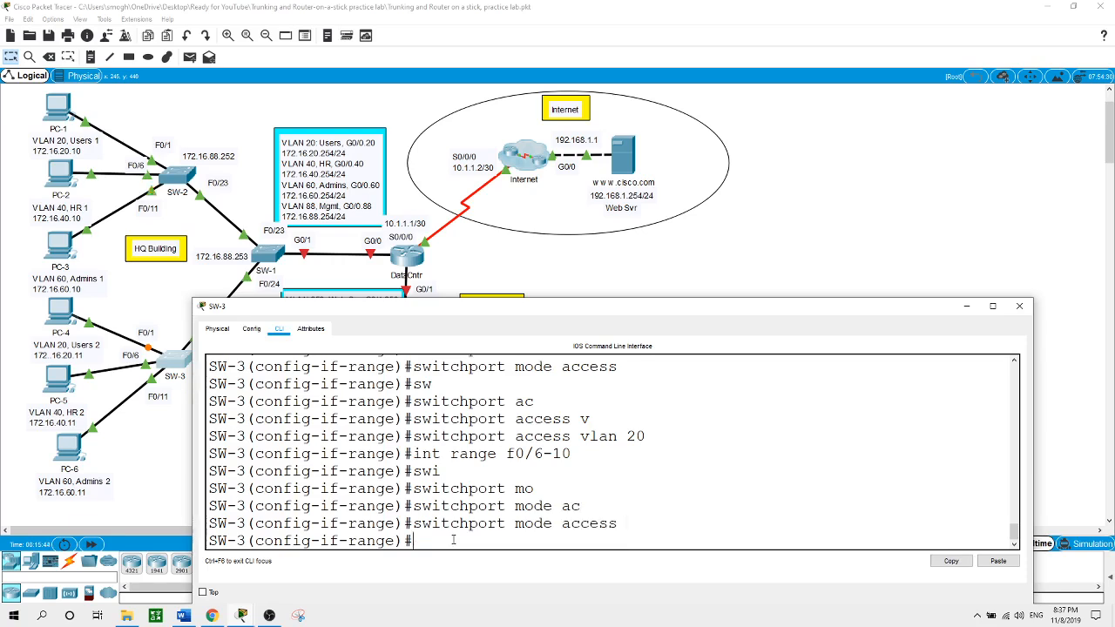
pyautogui.write('swi')
pyautogui.press('Tab')
pyautogui.write('ac')
pyautogui.press('Tab')
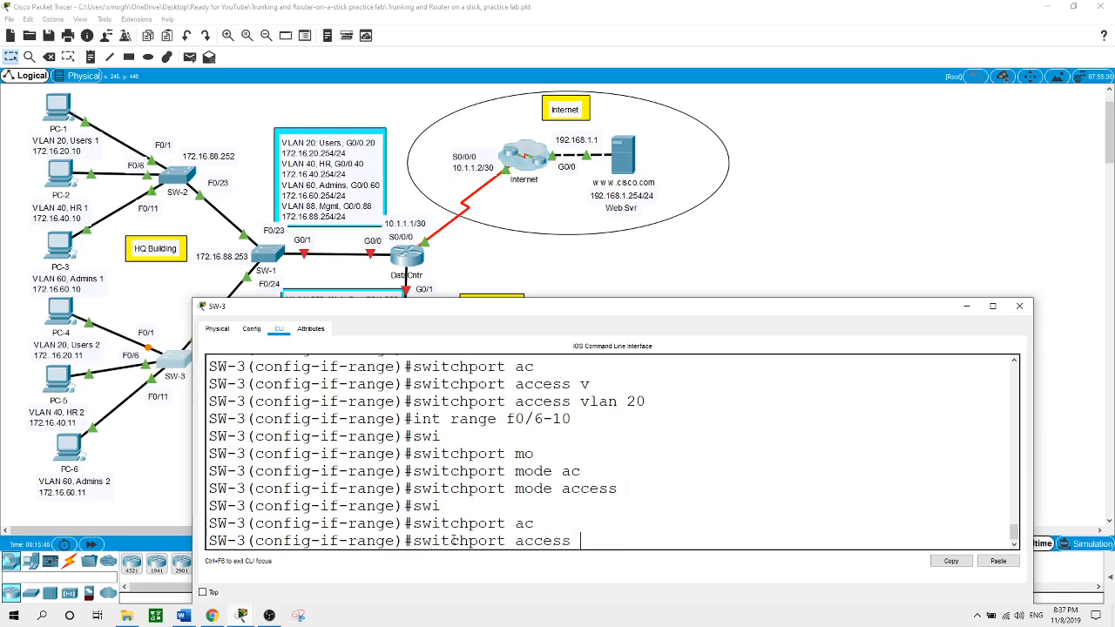
pyautogui.write('v')
pyautogui.press('Tab')
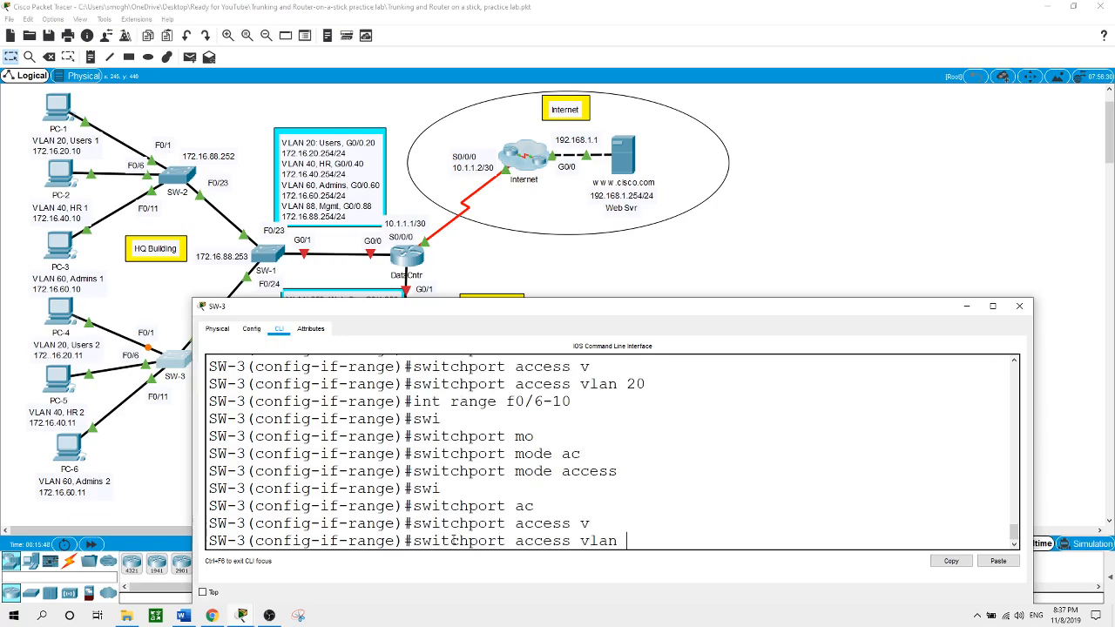
pyautogui.write('40')
pyautogui.press('Return')
# Make SW-3 ports F0/11-15 access ports in VLAN 60 and close its window
pyautogui.write('int ')
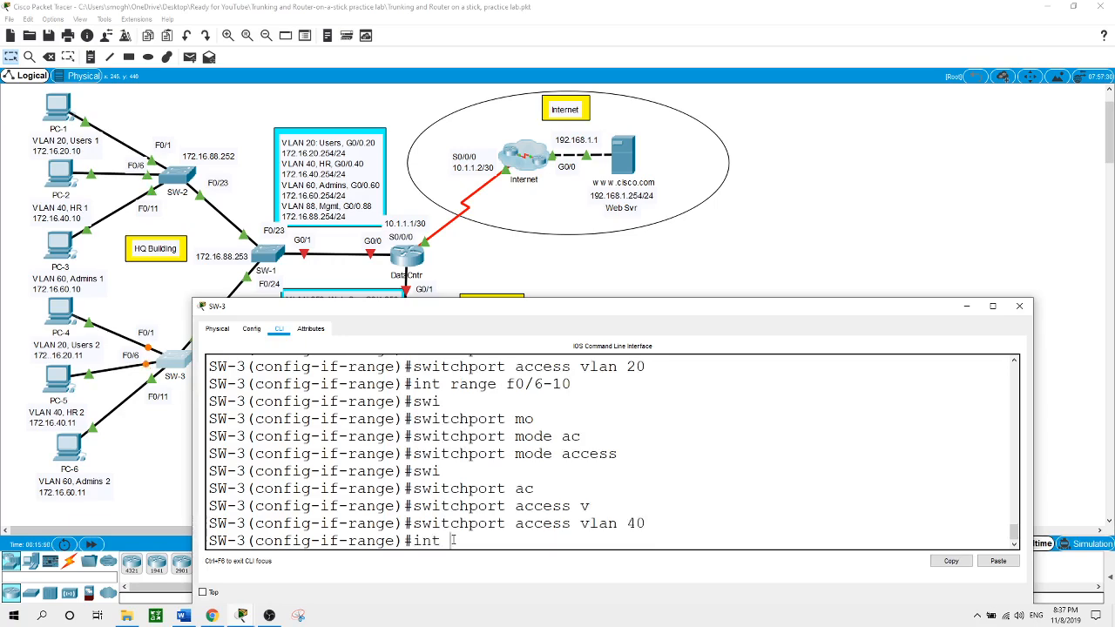
pyautogui.write('range f0/11-15')
pyautogui.press('Return')
pyautogui.write('swi')
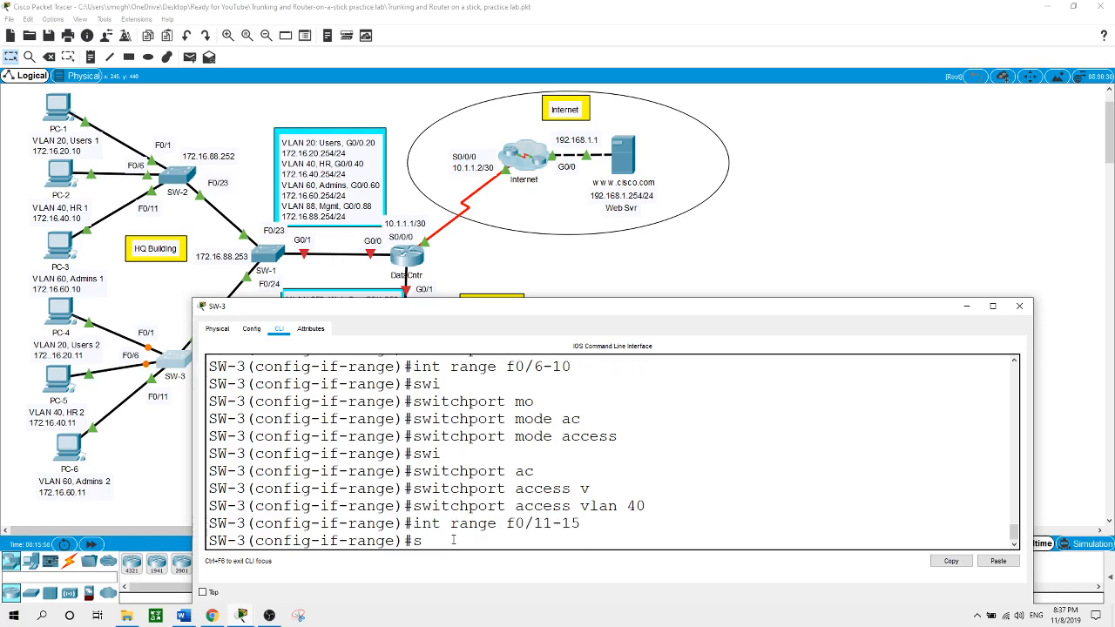
pyautogui.press('Tab')
pyautogui.write('mo')
pyautogui.press('Tab')
pyautogui.write('ac')
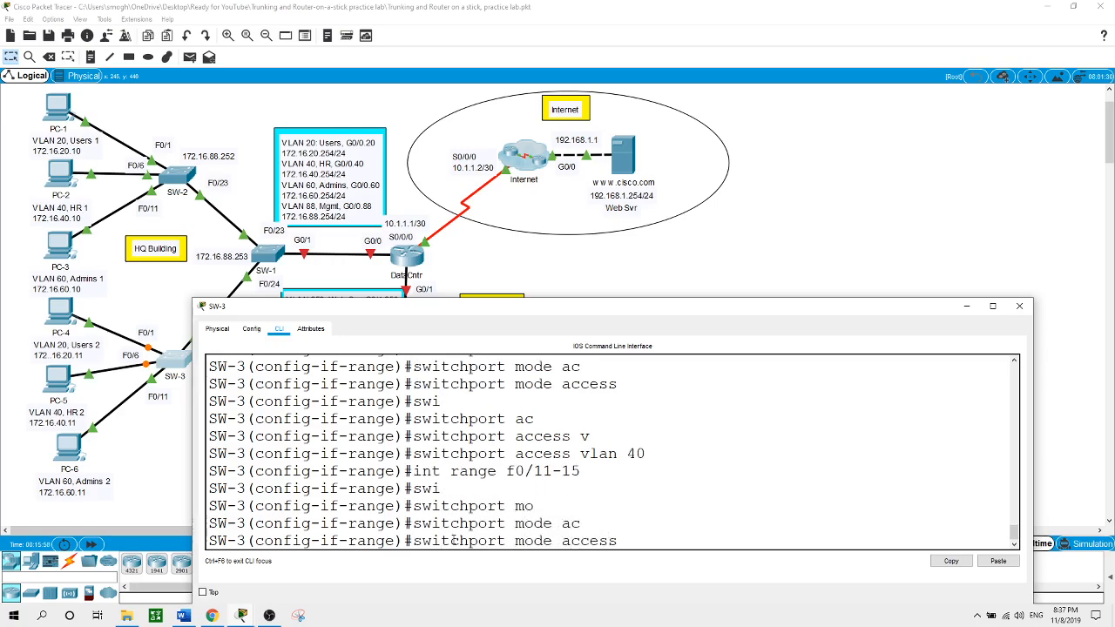
pyautogui.press('Tab')
pyautogui.press('Return')
pyautogui.write('swi')
pyautogui.press('Tab')
pyautogui.write('ac')
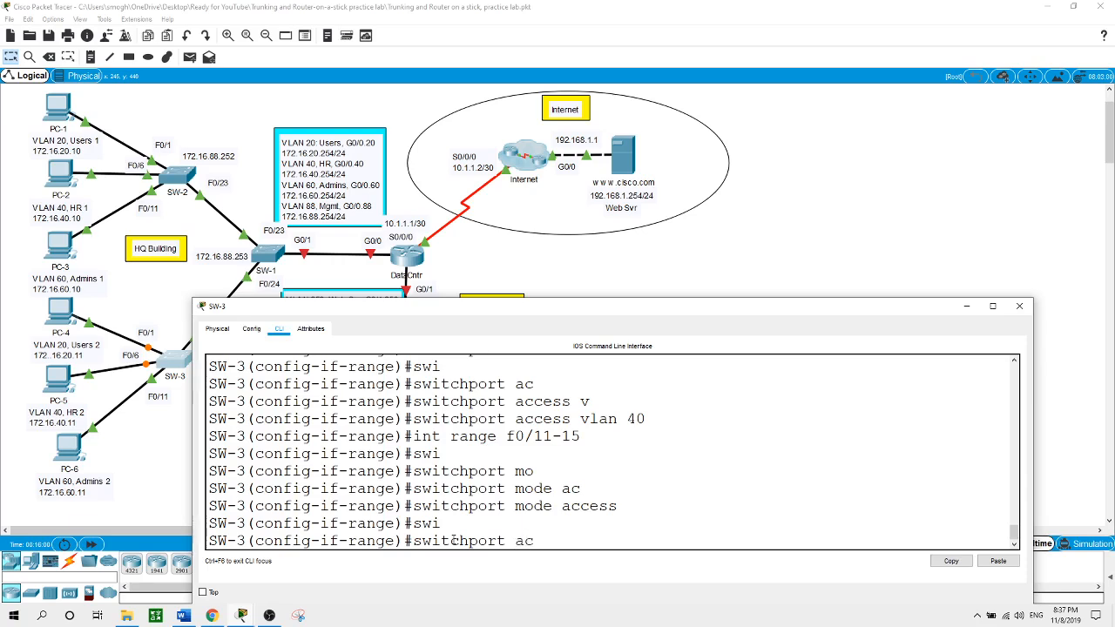
pyautogui.press('Tab')
pyautogui.write('v')
pyautogui.press('Tab')
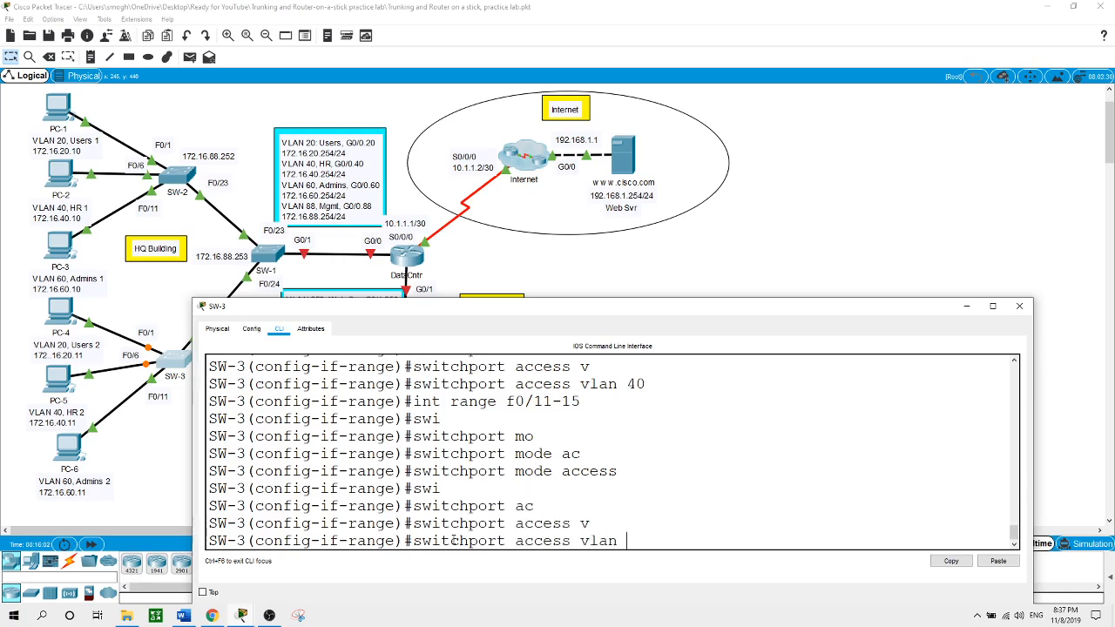
pyautogui.write('60')
pyautogui.press('Return')
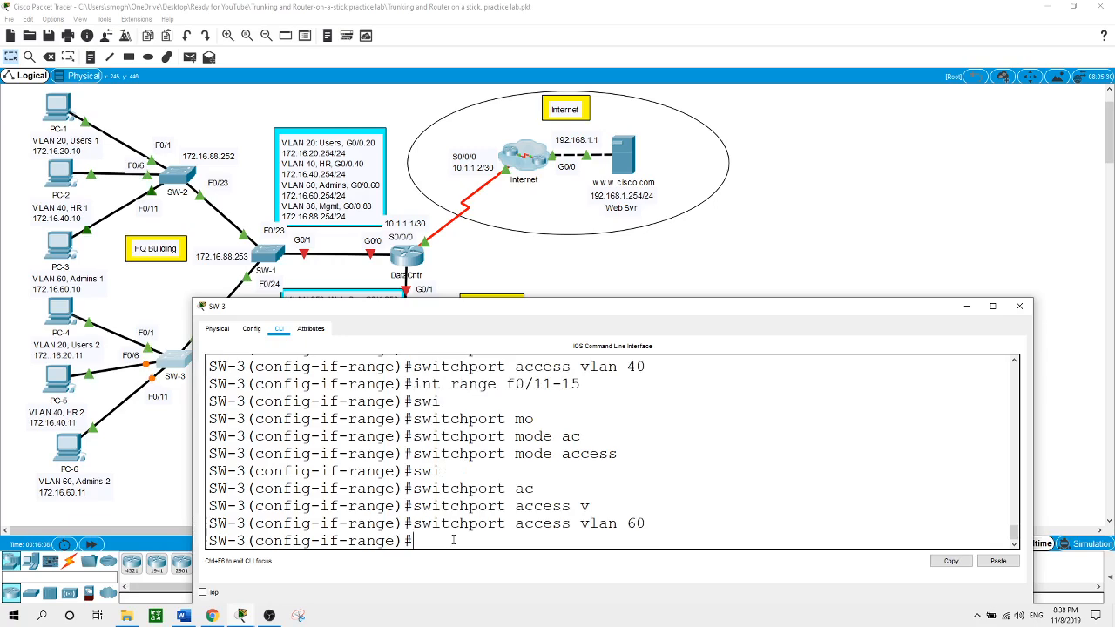
pyautogui.click(789, 262)
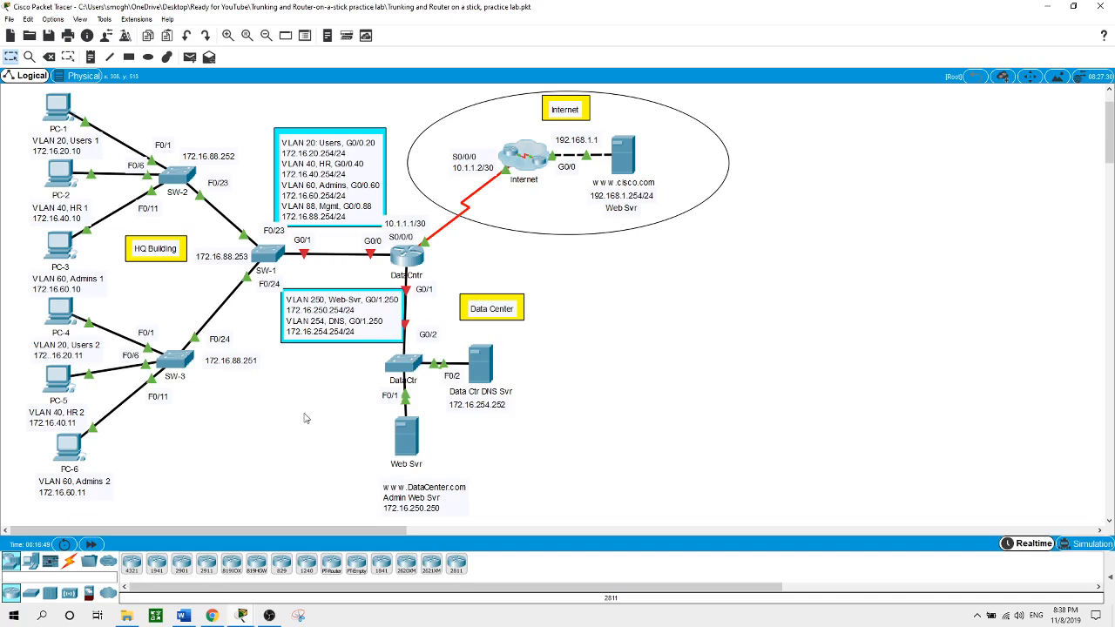
# On SW-1, give interface VLAN 88 address 172.16.88.253 255.255.255.0 and bring it up
pyautogui.click(269, 254)
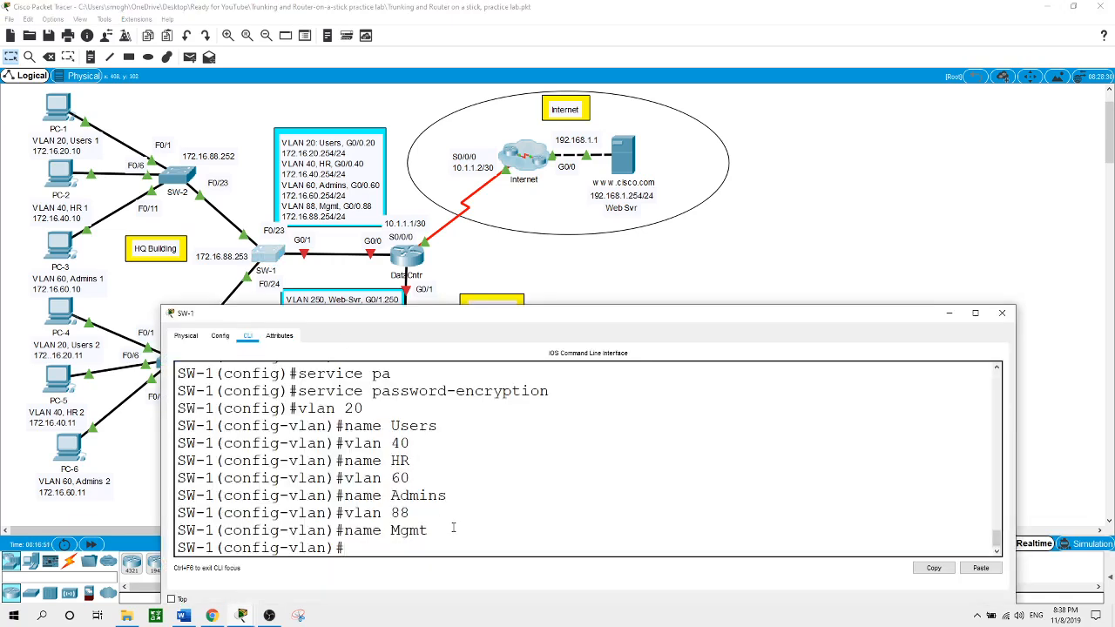
pyautogui.write('exit')
pyautogui.press('Return')
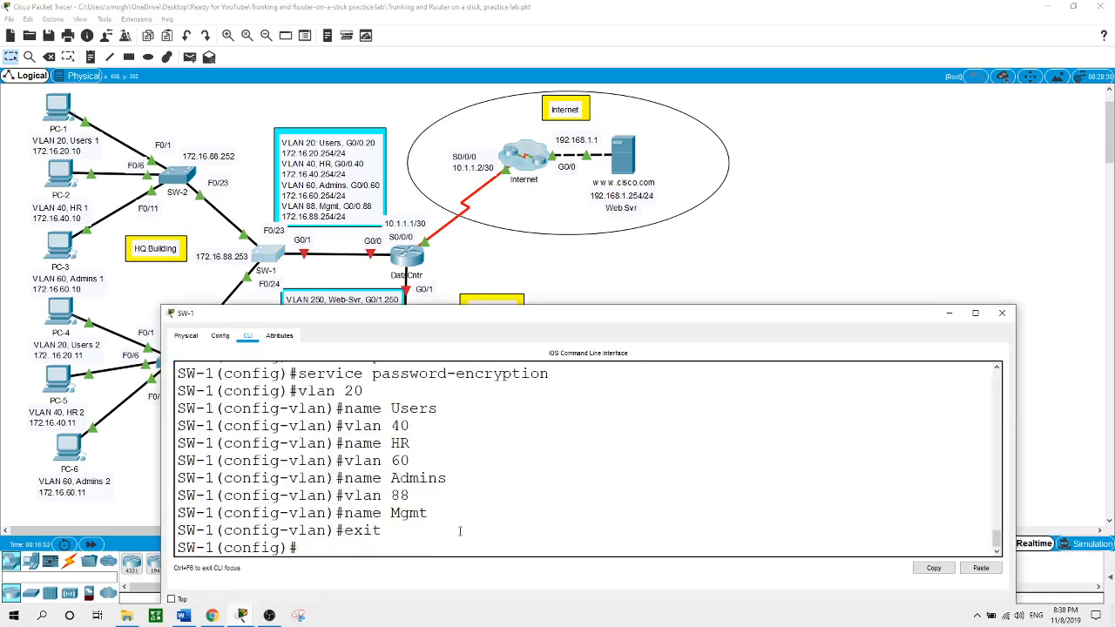
pyautogui.write('int vlan 88')
pyautogui.press('Return')
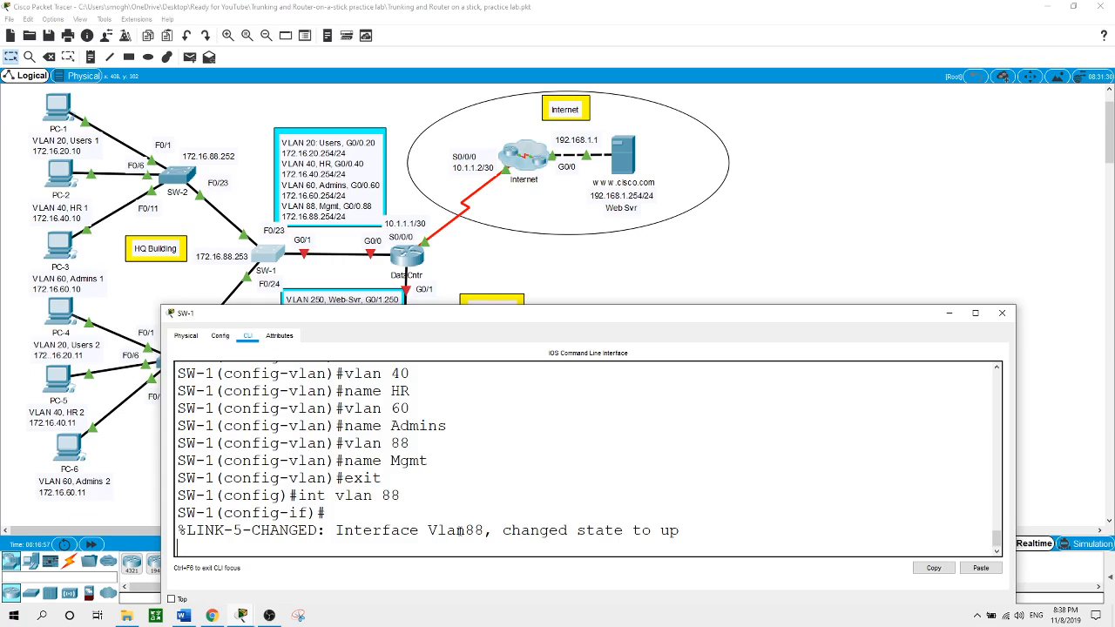
pyautogui.press('Return')
pyautogui.write('ip ad')
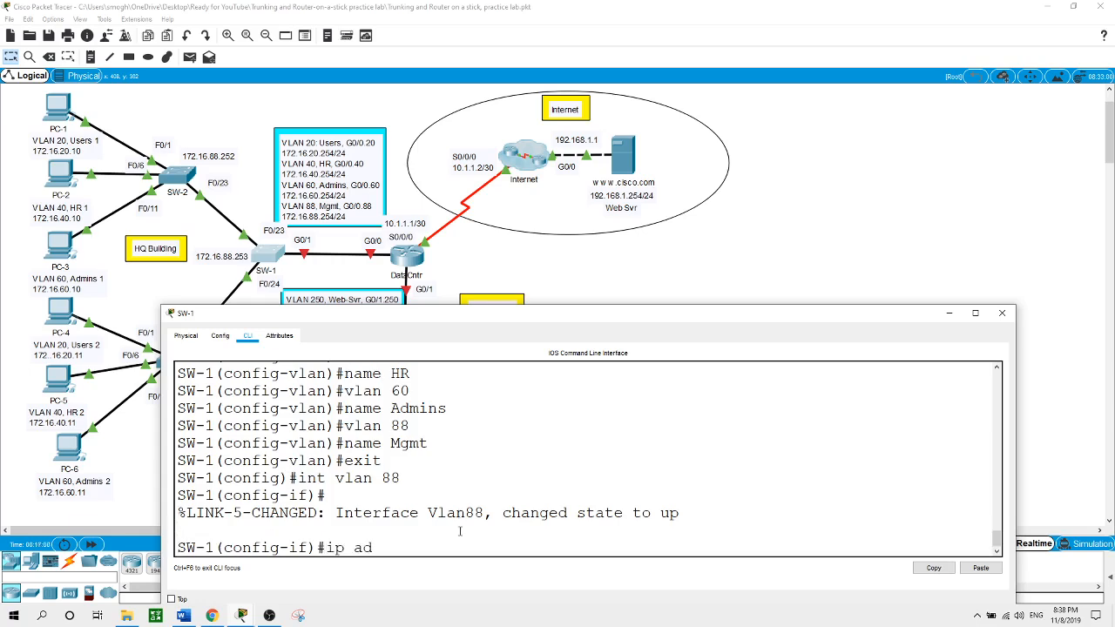
pyautogui.press('Tab')
pyautogui.write('1')
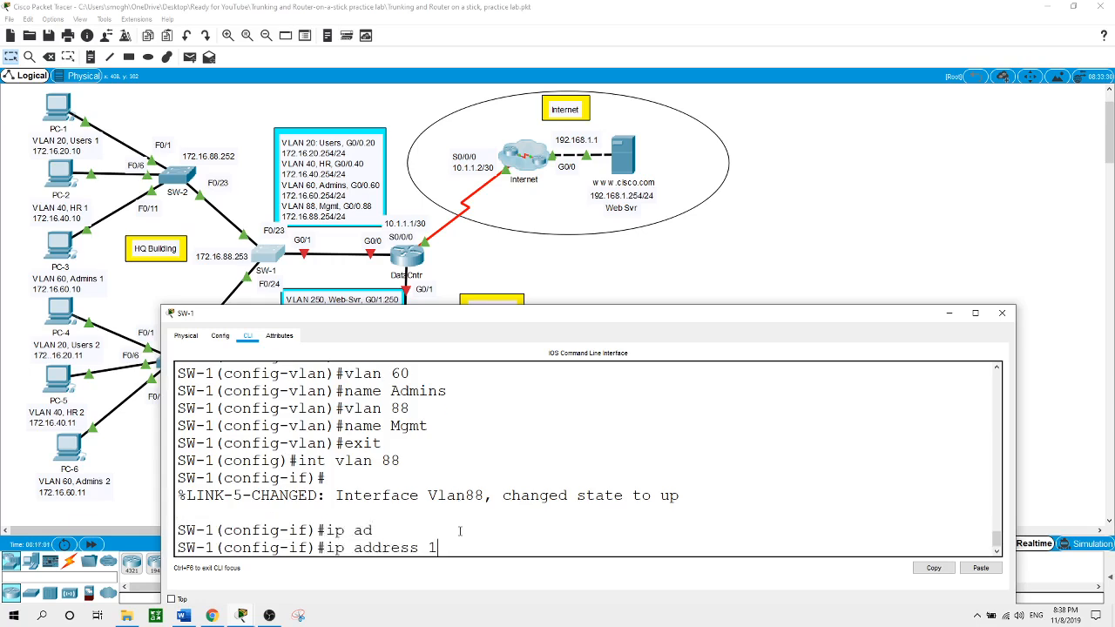
pyautogui.write('72..16.')
pyautogui.press('BackSpace')
pyautogui.press('BackSpace')
pyautogui.press('BackSpace')
pyautogui.write('16.88.253 255.255.255')
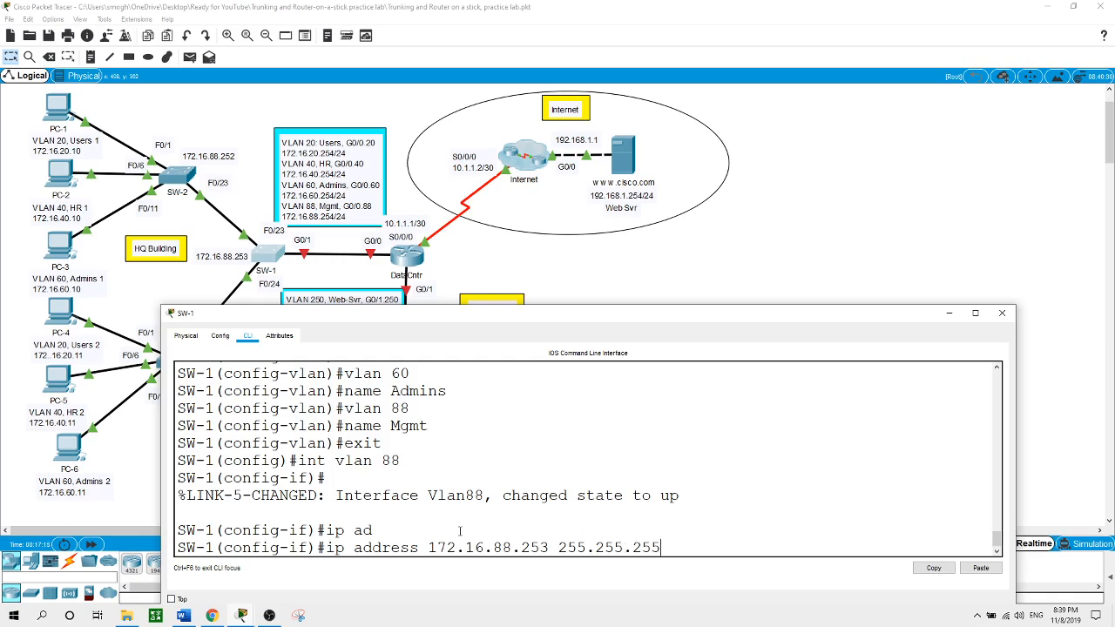
pyautogui.write('.0')
pyautogui.press('Return')
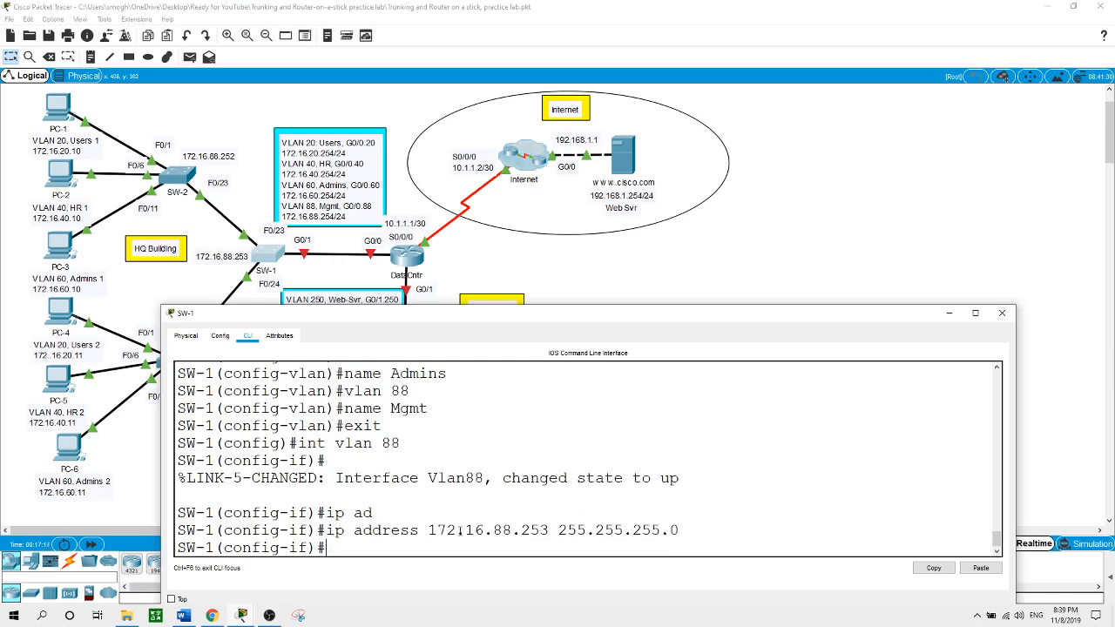
pyautogui.write('no shut')
pyautogui.press('Return')
pyautogui.press('Return')
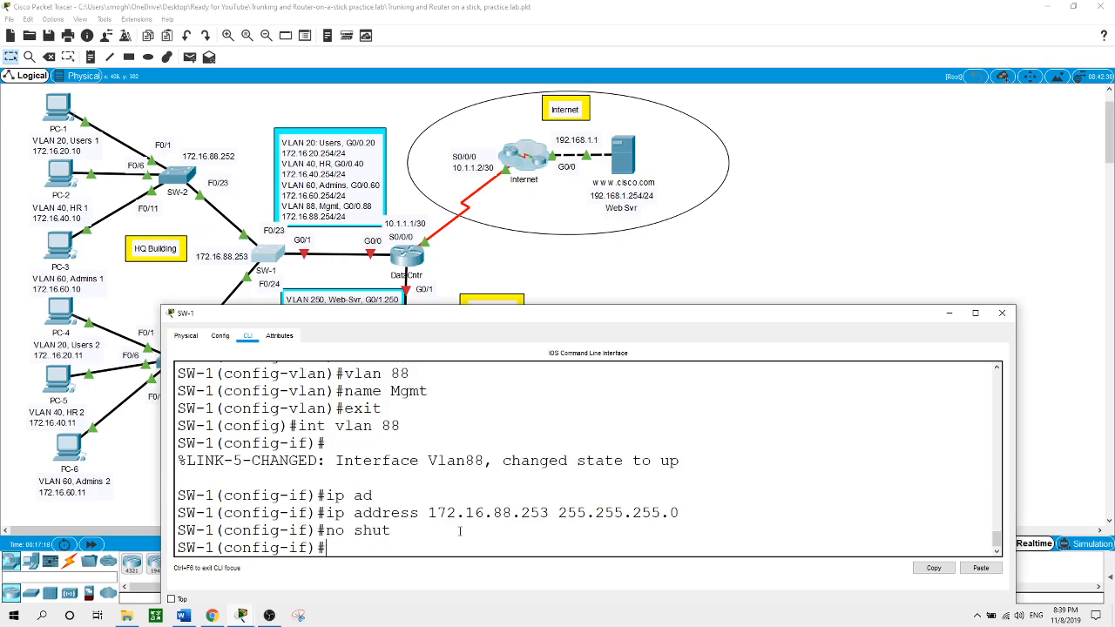
pyautogui.write('exit')
pyautogui.press('Return')
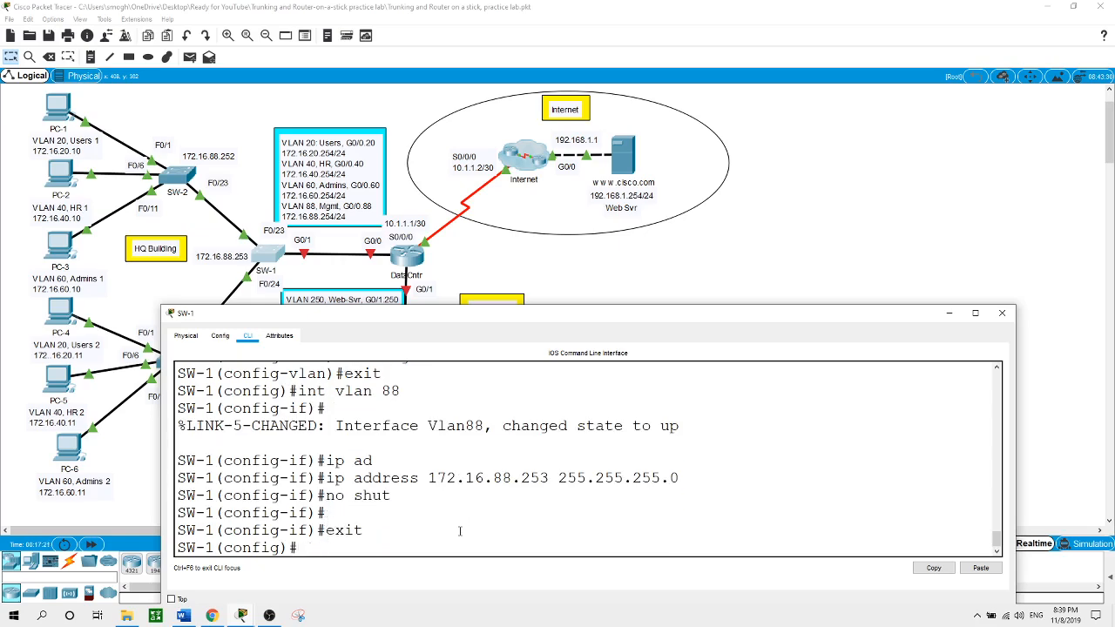
# Set SW-1's default gateway to 172.16.88.254
pyautogui.write('ip ad')
pyautogui.press('Tab')
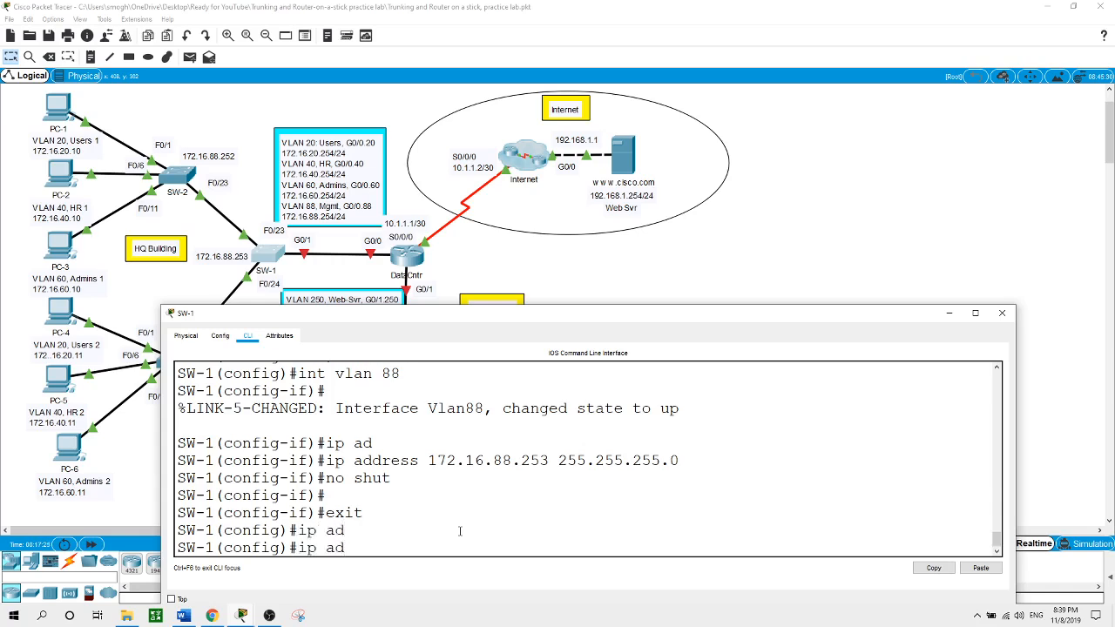
pyautogui.press('BackSpace')
pyautogui.press('BackSpace')
pyautogui.write('de')
pyautogui.press('Tab')
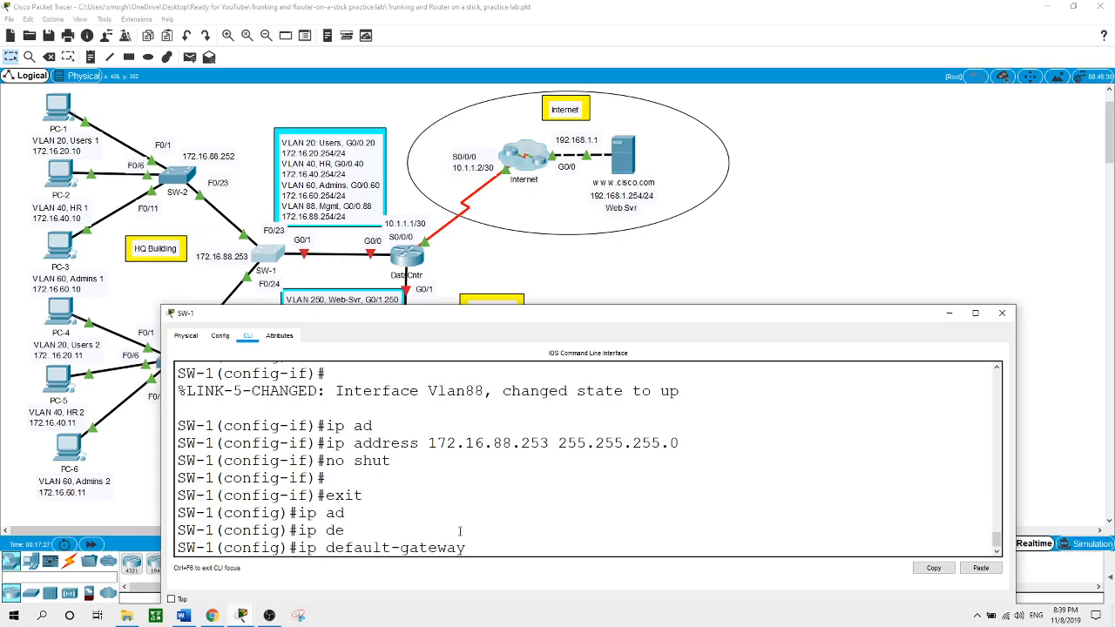
pyautogui.write('172.16.88.254')
pyautogui.press('Return')
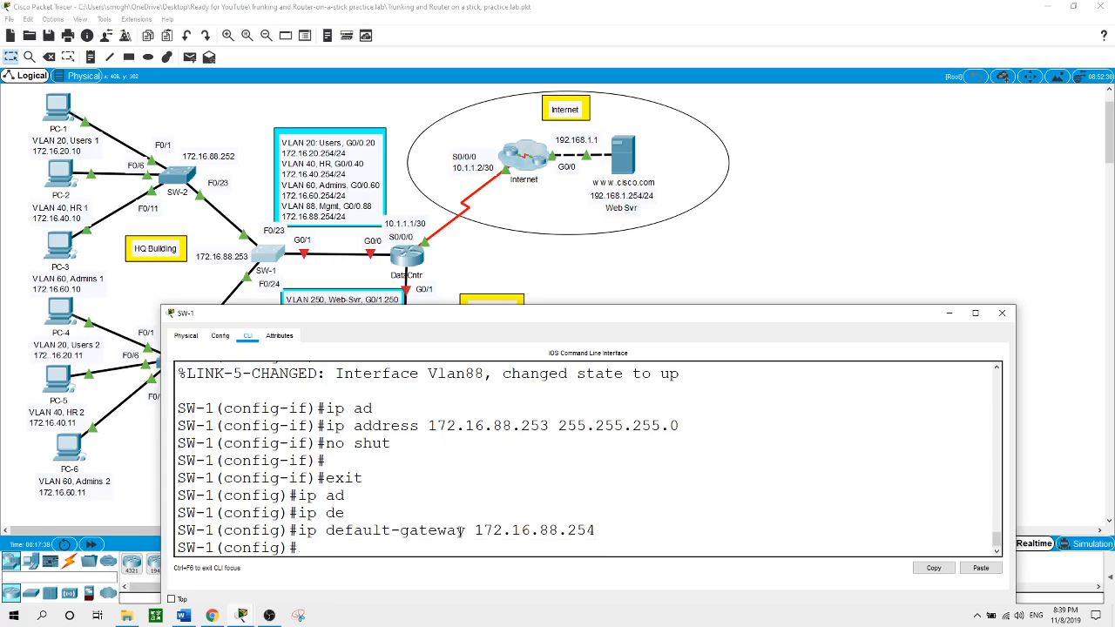
# On SW-2, assign interface VLAN 88 the address 172.16.88.252 255.255.255.0
pyautogui.click(755, 288)
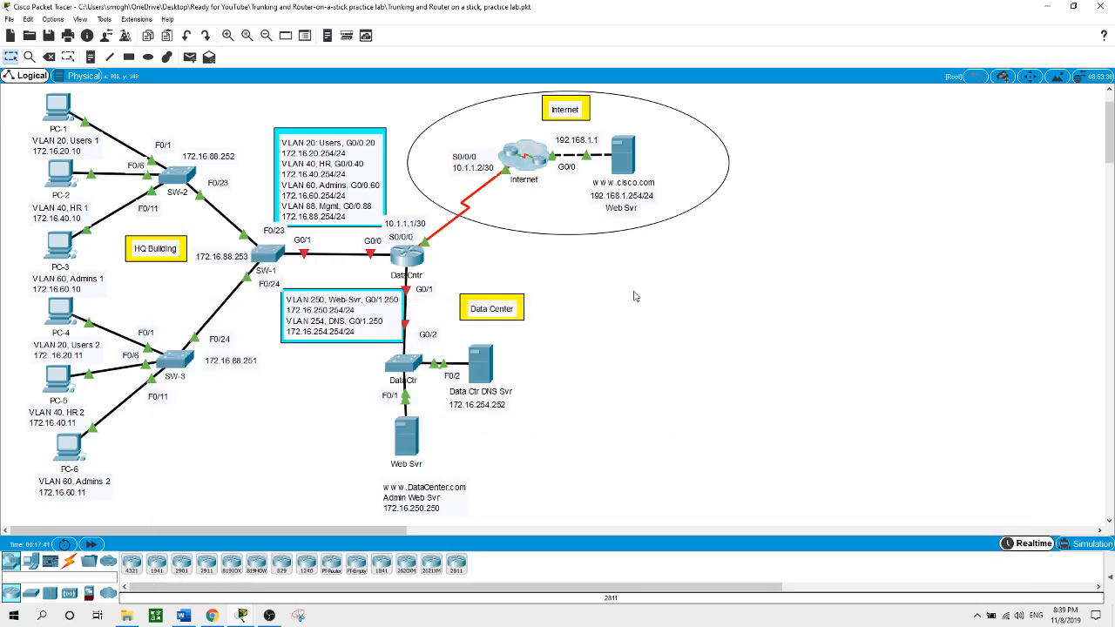
pyautogui.click(180, 174)
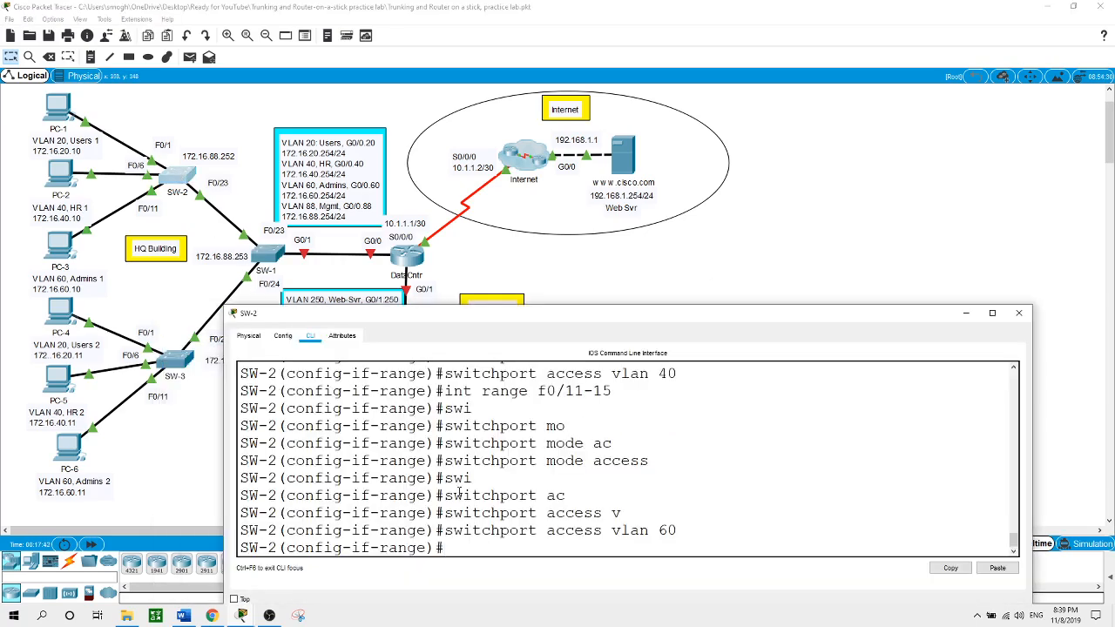
pyautogui.write('exit')
pyautogui.press('Return')
pyautogui.write('i')
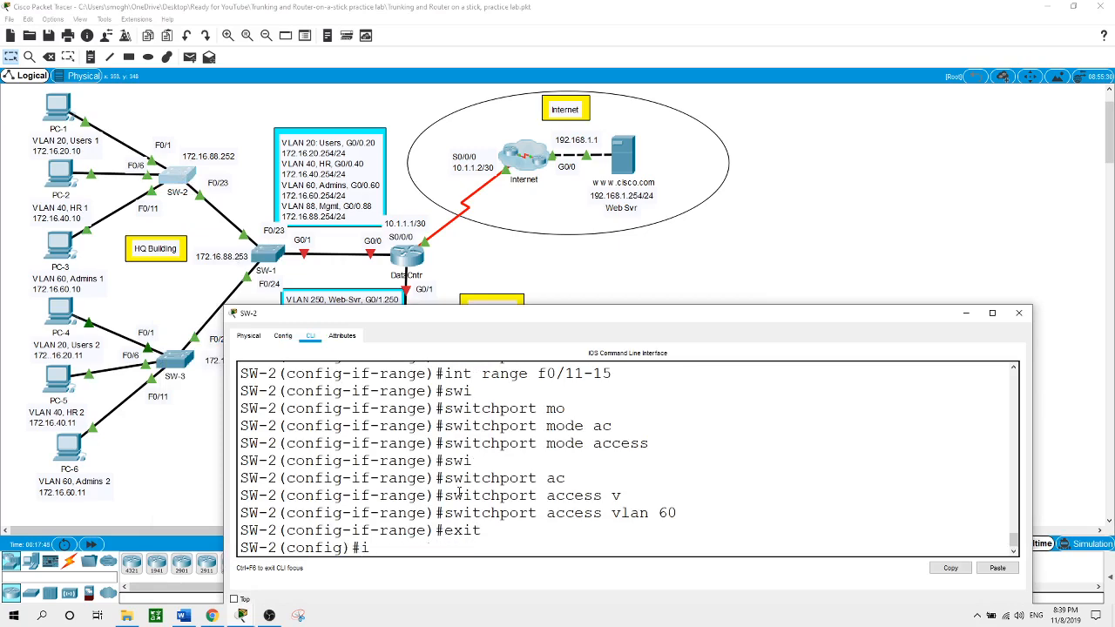
pyautogui.write('nt vlan 88')
pyautogui.press('Return')
pyautogui.press('Return')
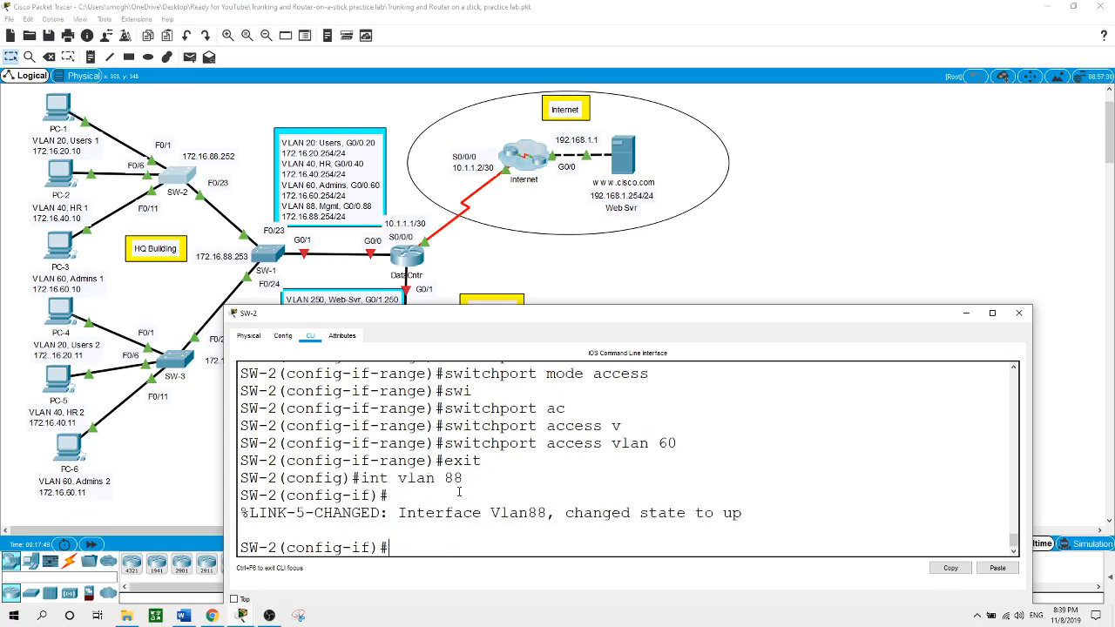
pyautogui.write('ip ad')
pyautogui.press('Tab')
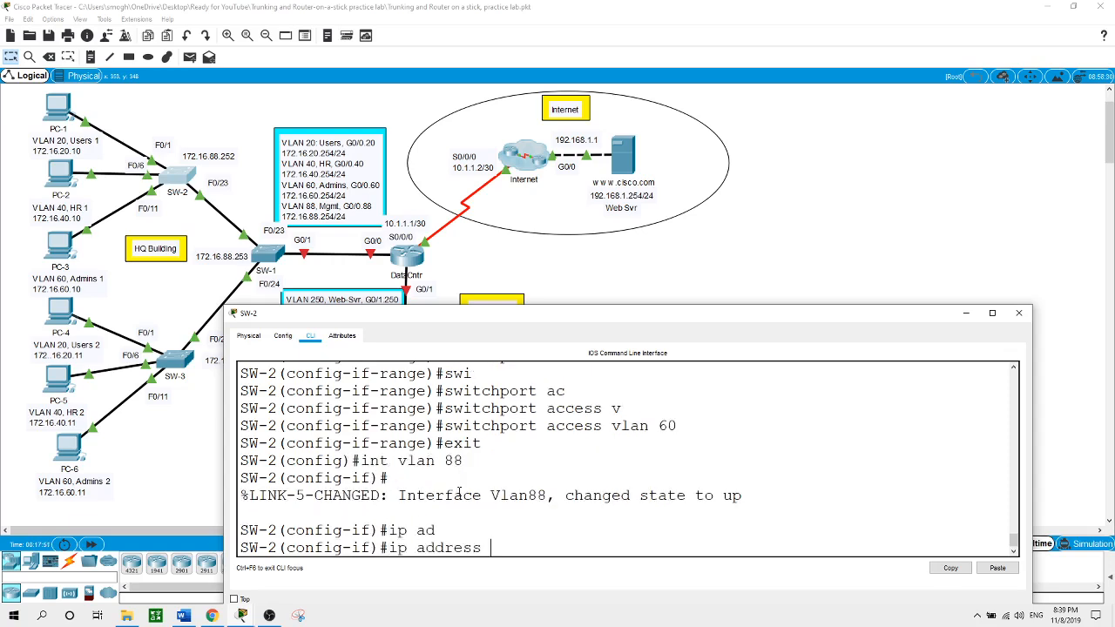
pyautogui.write('172.16.88.252 255.255.255.0')
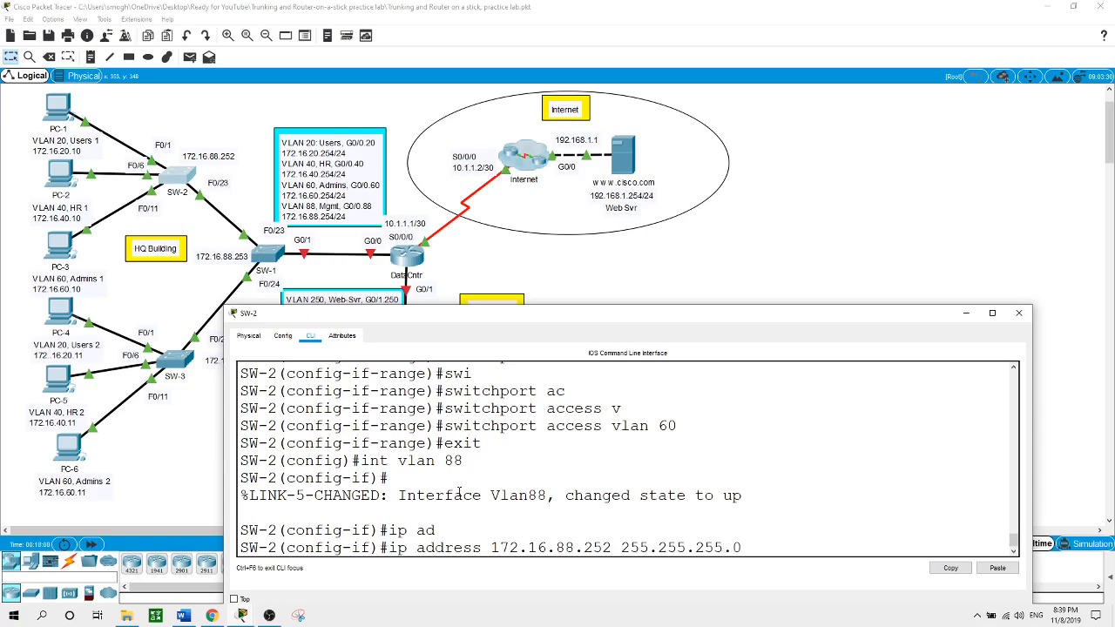
pyautogui.press('Return')
pyautogui.write('exit')
pyautogui.press('Return')
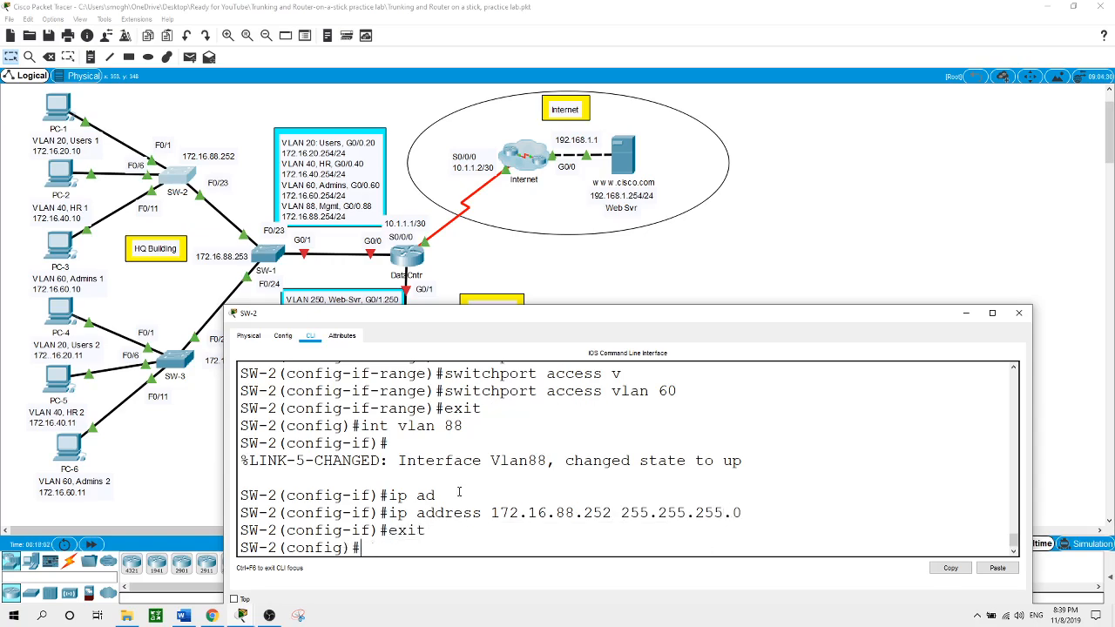
# Set SW-2's default gateway to 172.16.88.254
pyautogui.write('ip de')
pyautogui.press('Tab')
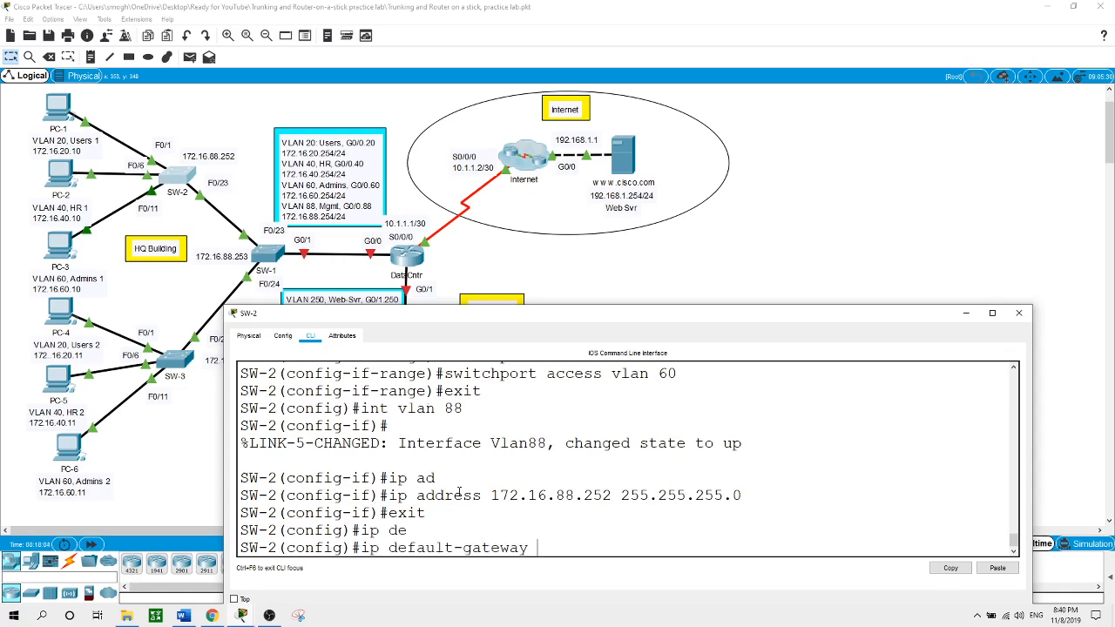
pyautogui.write('172.16.88.254')
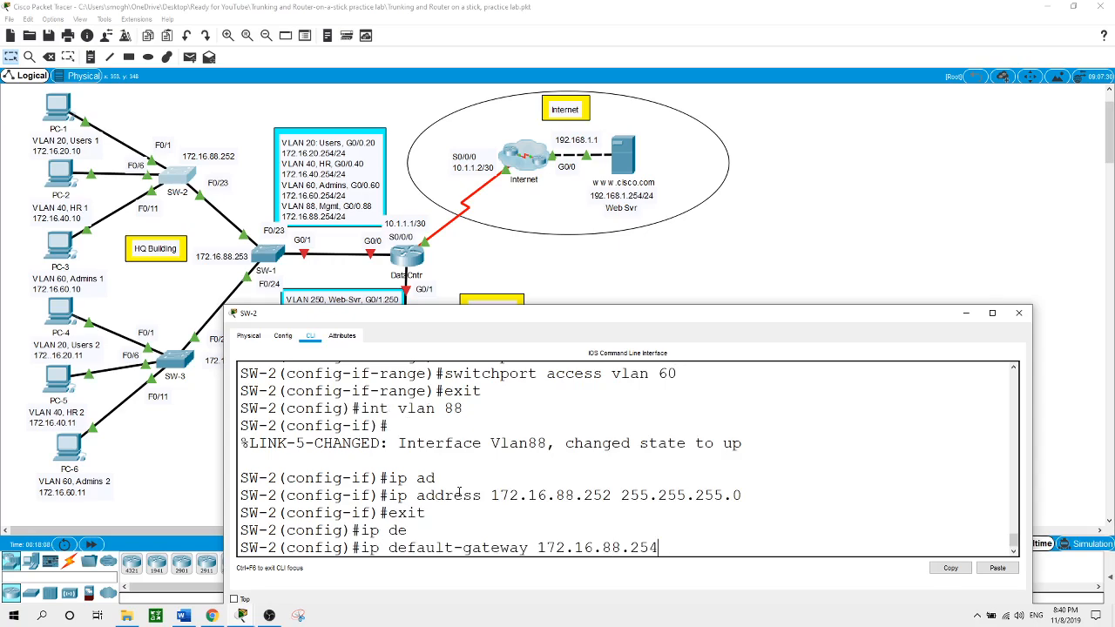
pyautogui.press('Return')
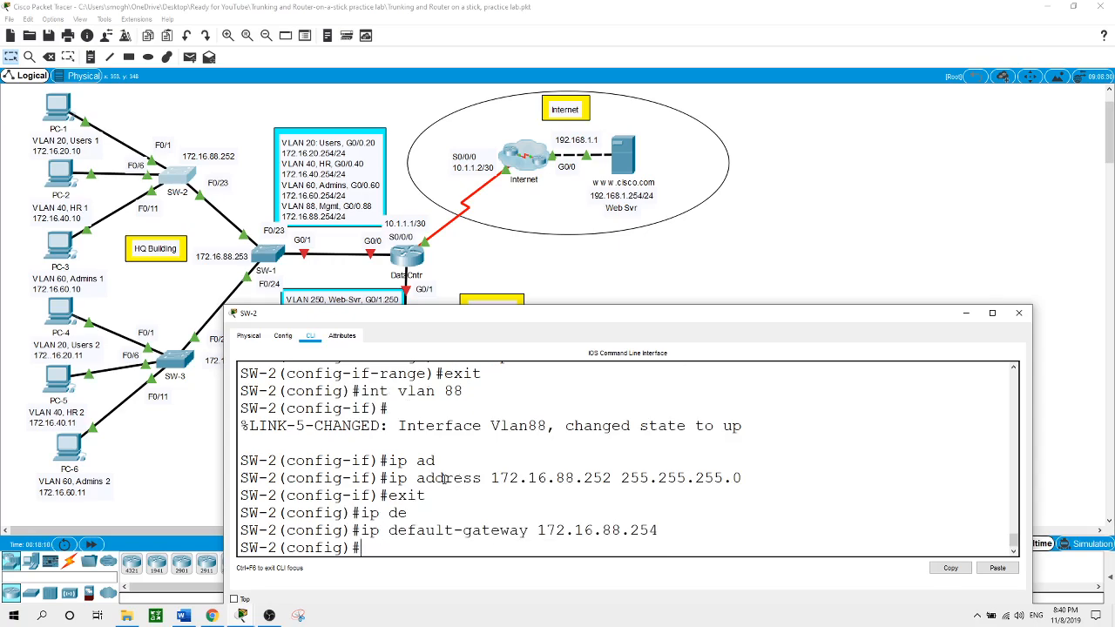
# On SW-3, assign interface VLAN 88 the address 172.16.88.251 255.255.255.0
pyautogui.click(188, 482)
pyautogui.click(185, 364)
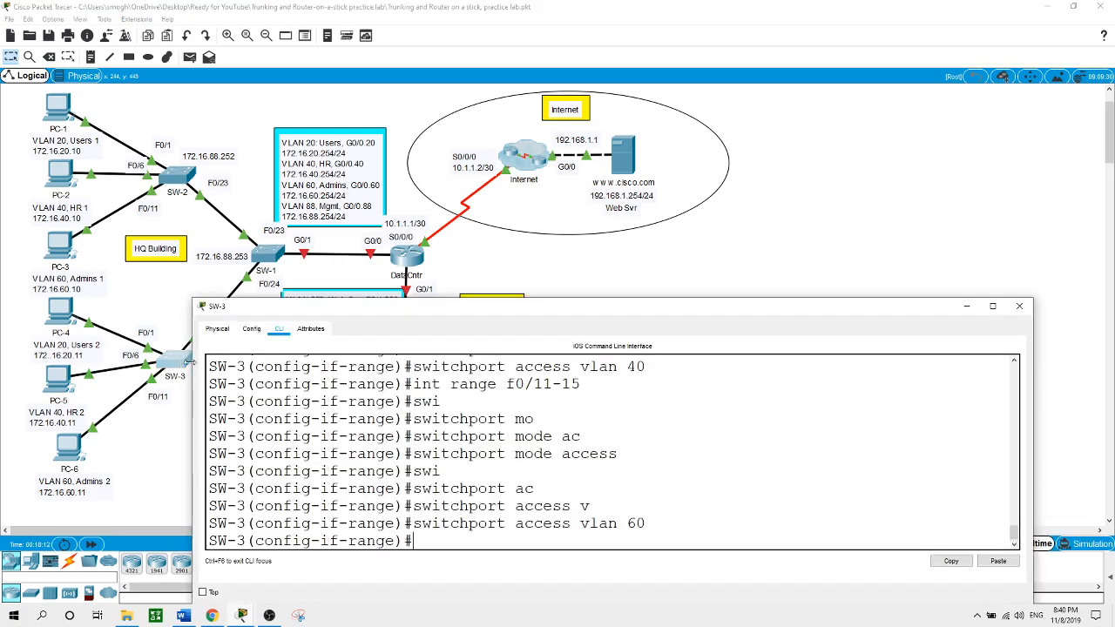
pyautogui.write('exit')
pyautogui.press('Return')
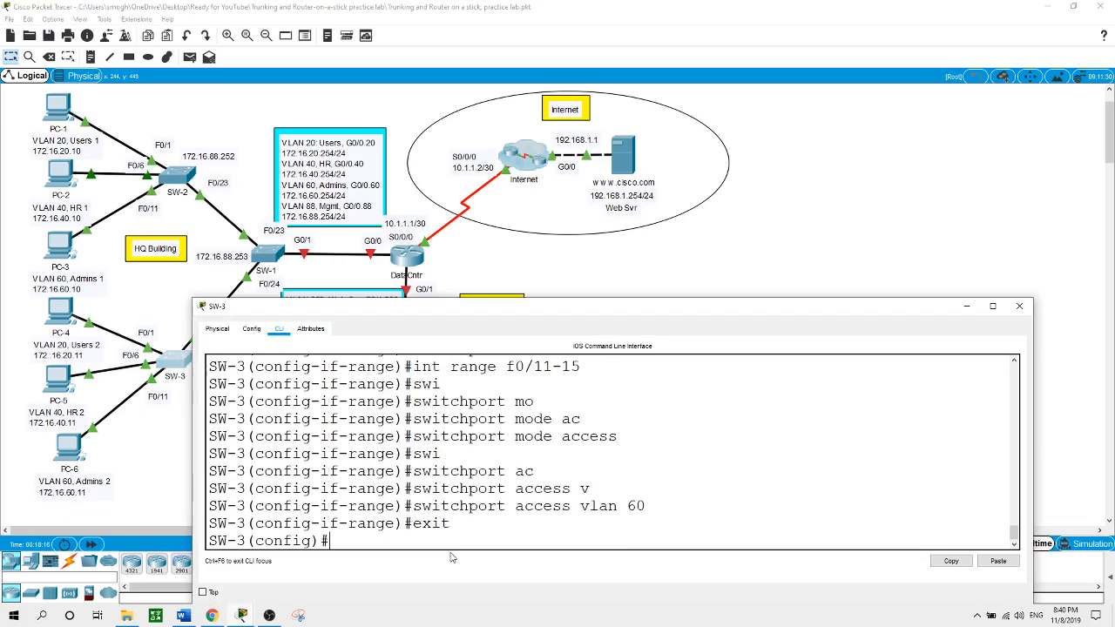
pyautogui.write('int vlan 88')
pyautogui.press('Return')
pyautogui.press('Return')
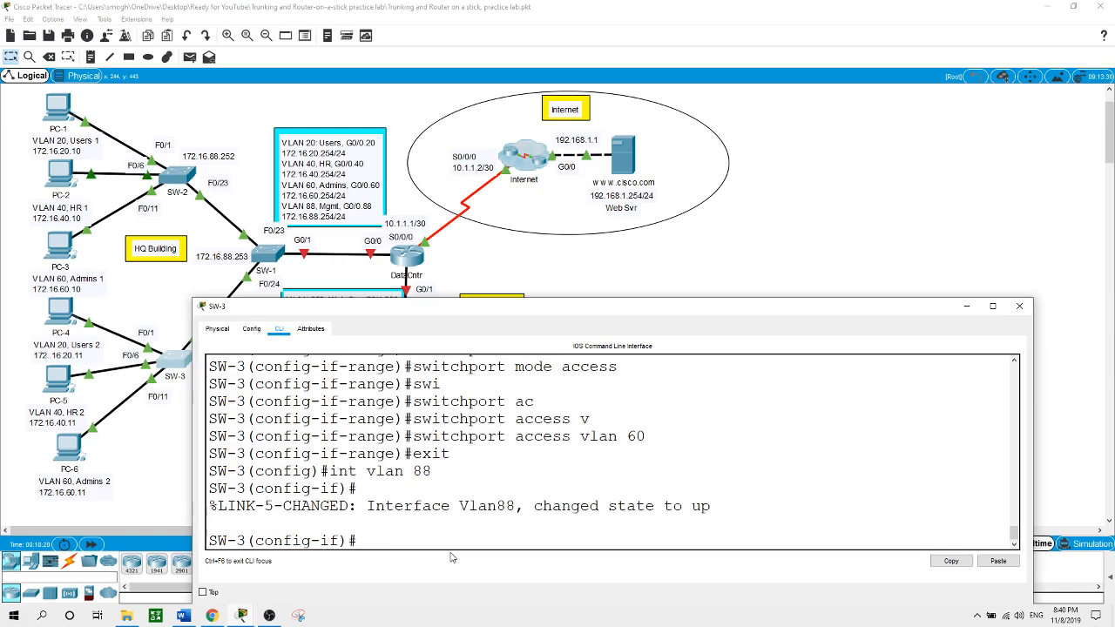
pyautogui.write('ip ad')
pyautogui.press('Tab')
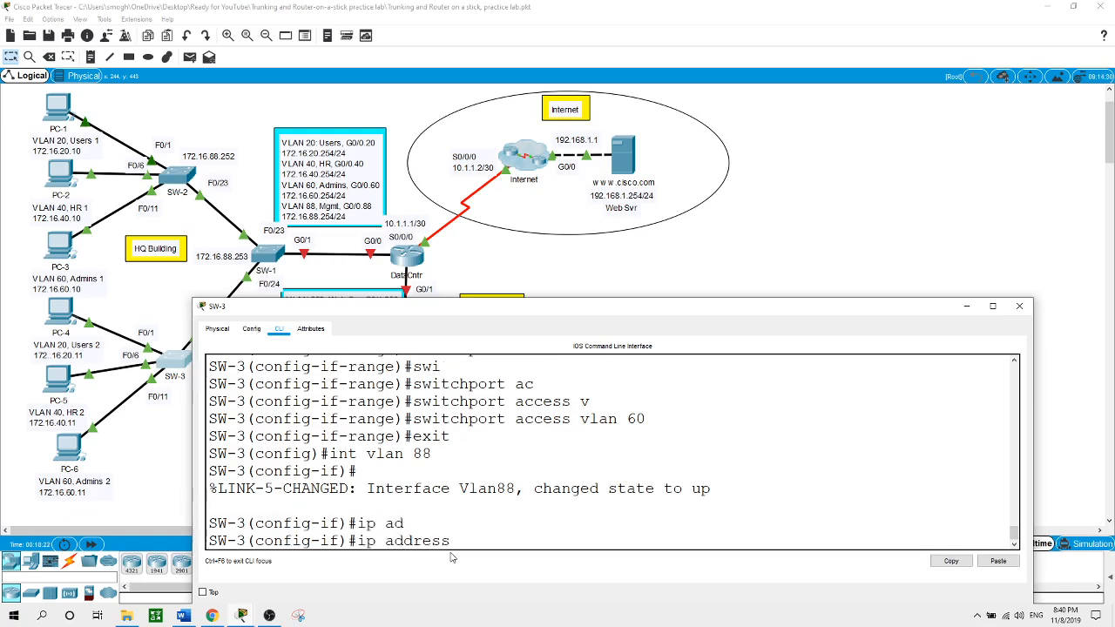
pyautogui.write('172.16.88.251 255.')
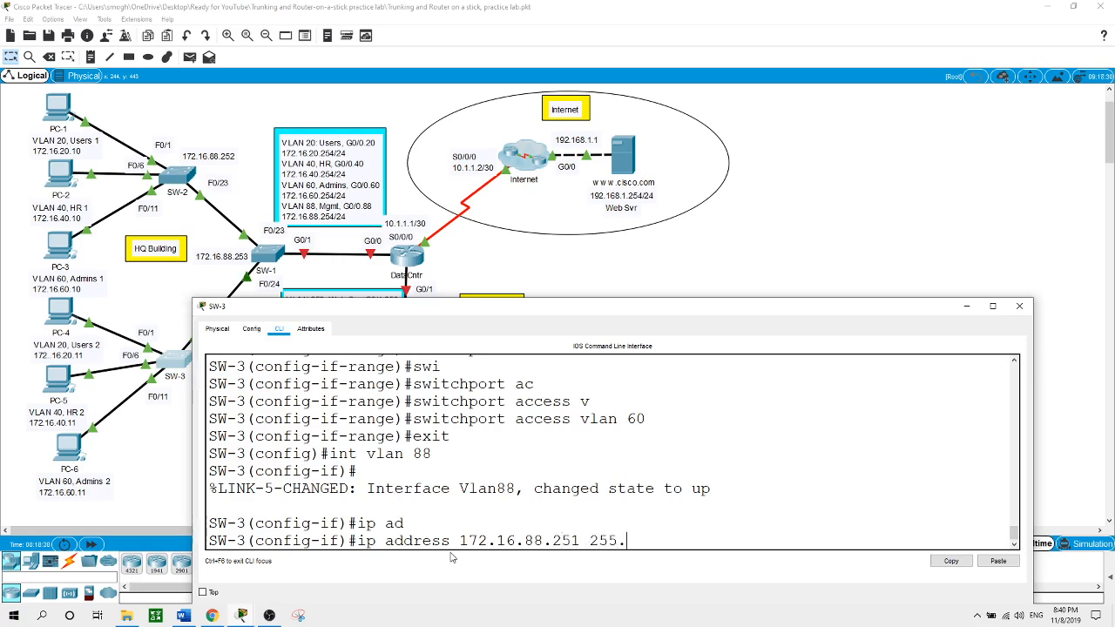
pyautogui.write('255.255.0')
pyautogui.press('Return')
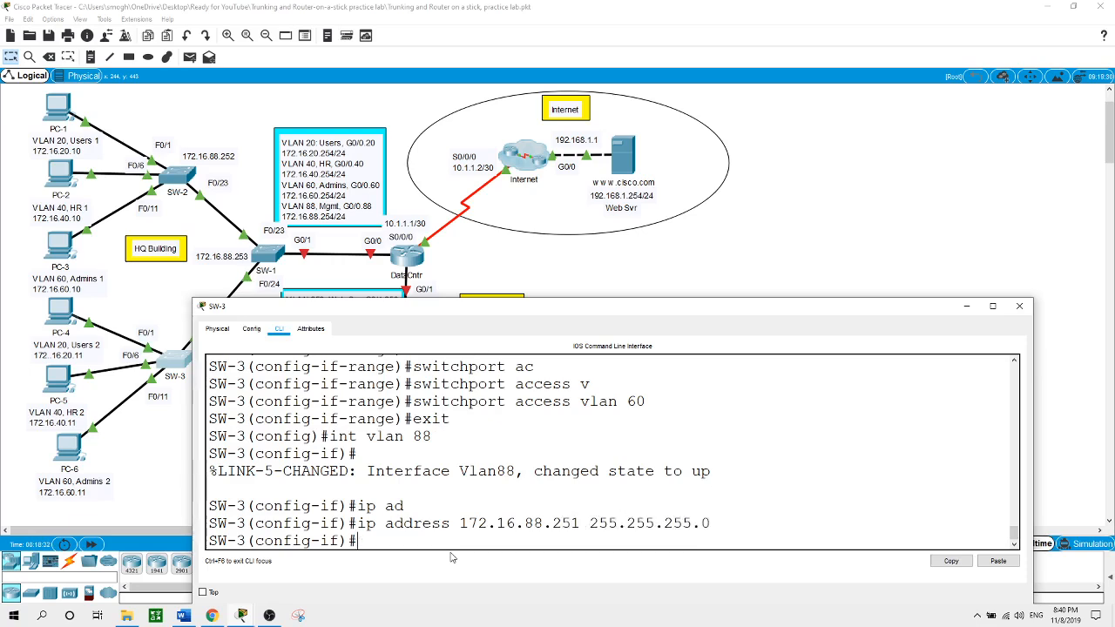
pyautogui.write('exit')
pyautogui.press('Return')
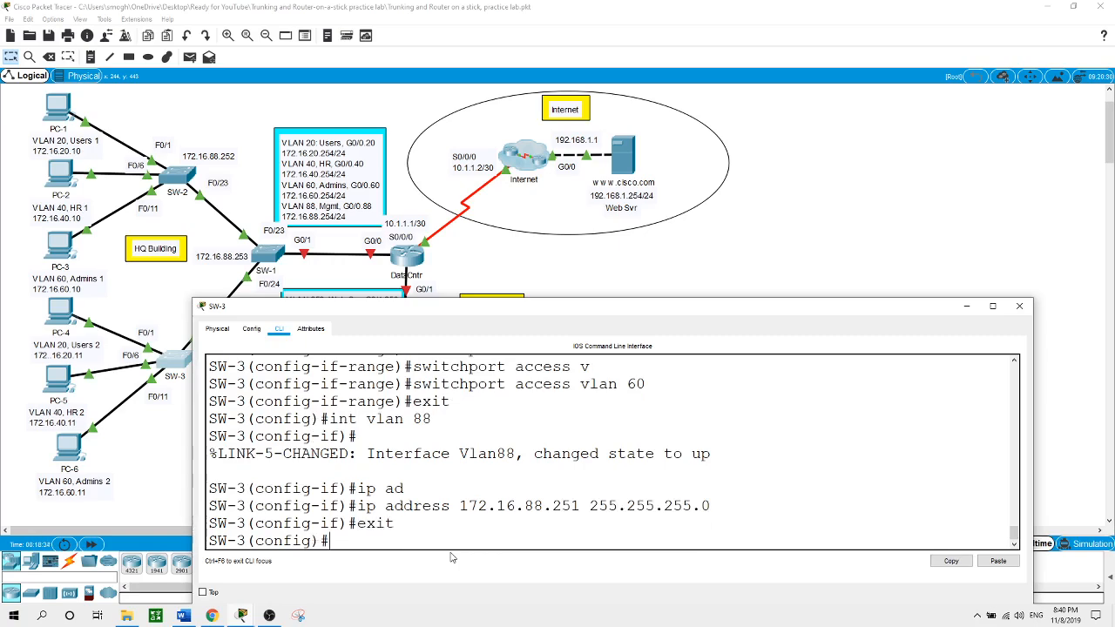
# Set SW-3's default gateway to 172.16.88.254 and close its console
pyautogui.write('ip de')
pyautogui.press('Tab')
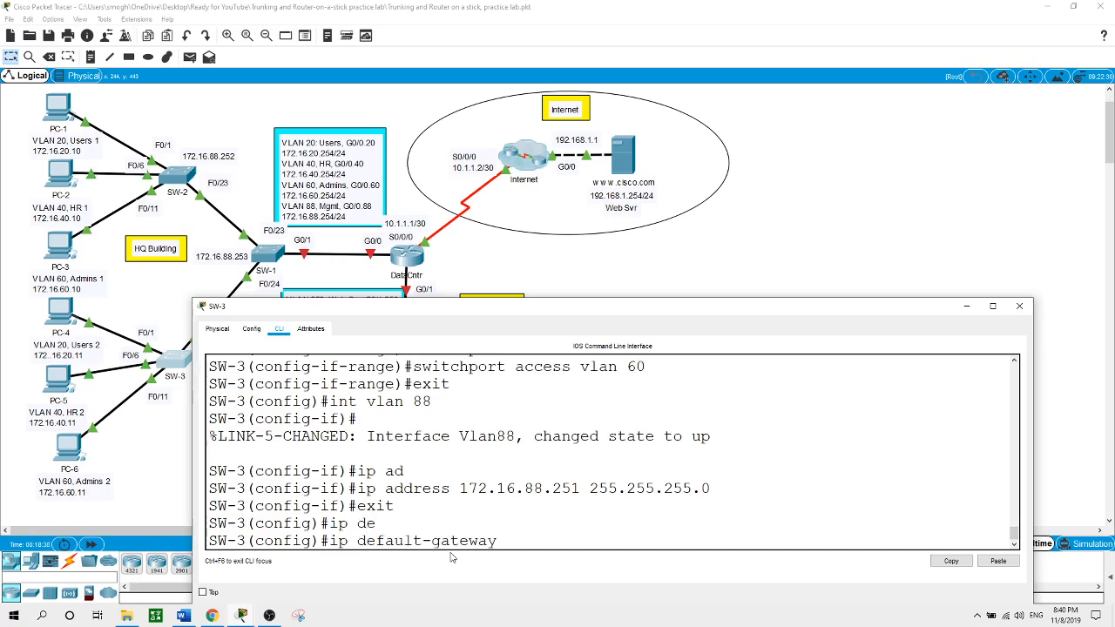
pyautogui.write('172.16.88.254')
pyautogui.press('Return')
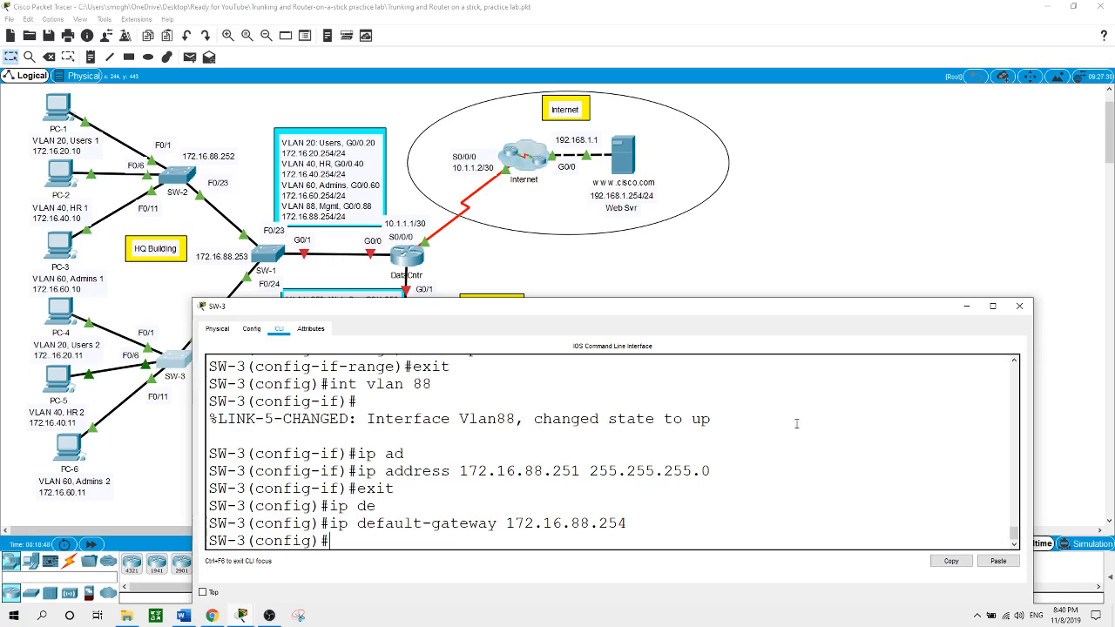
pyautogui.click(1019, 306)
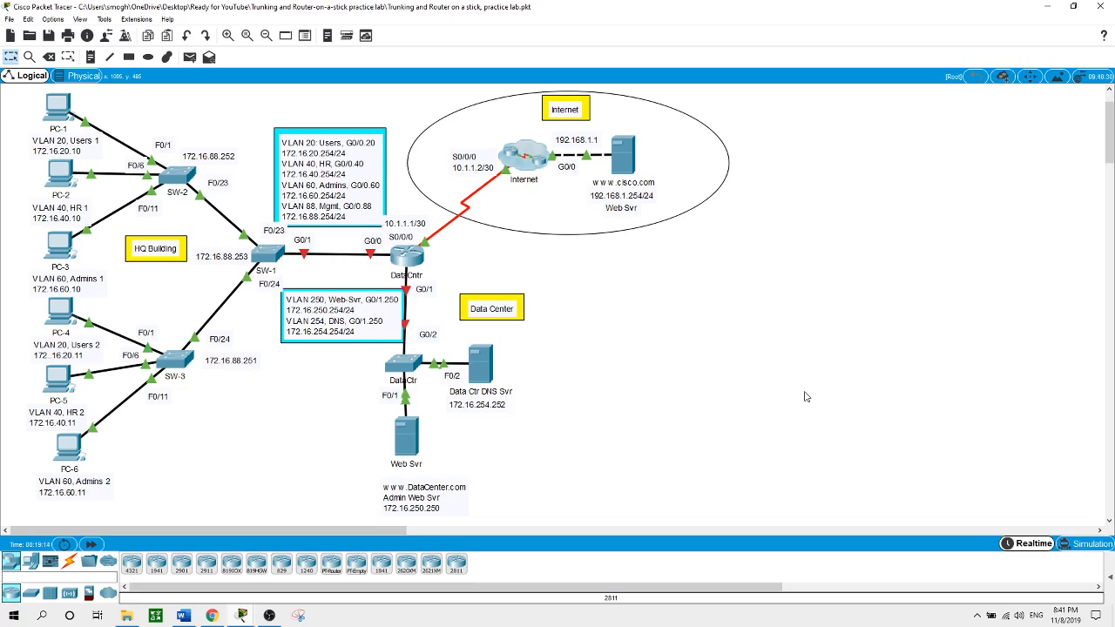
# Set SW-1's VTP domain to Academy and close its console
pyautogui.click(266, 252)
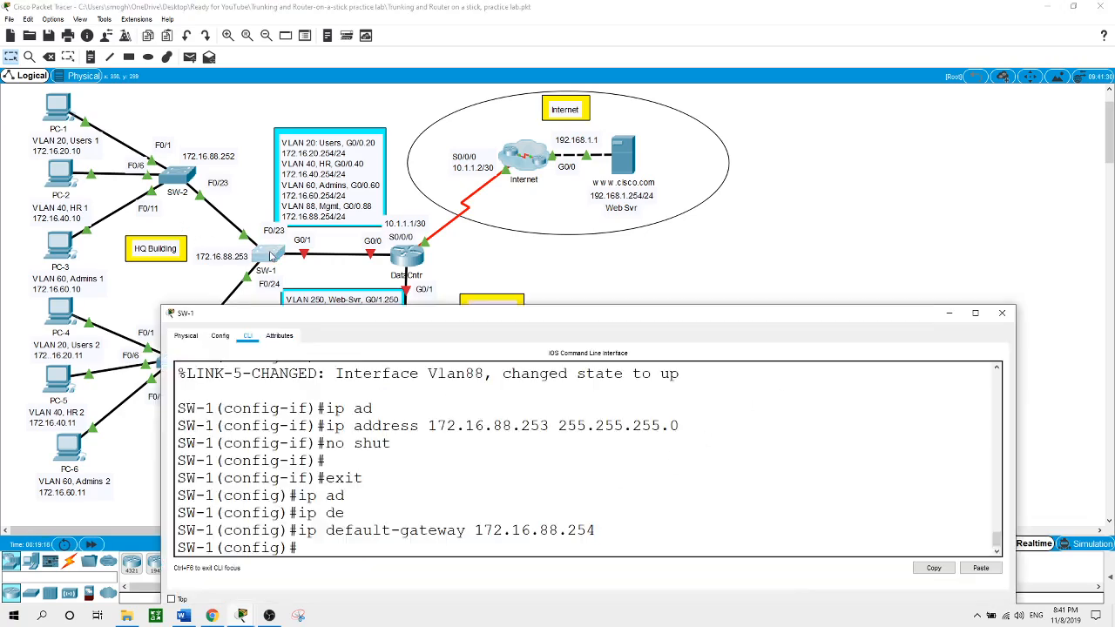
pyautogui.write('vt')
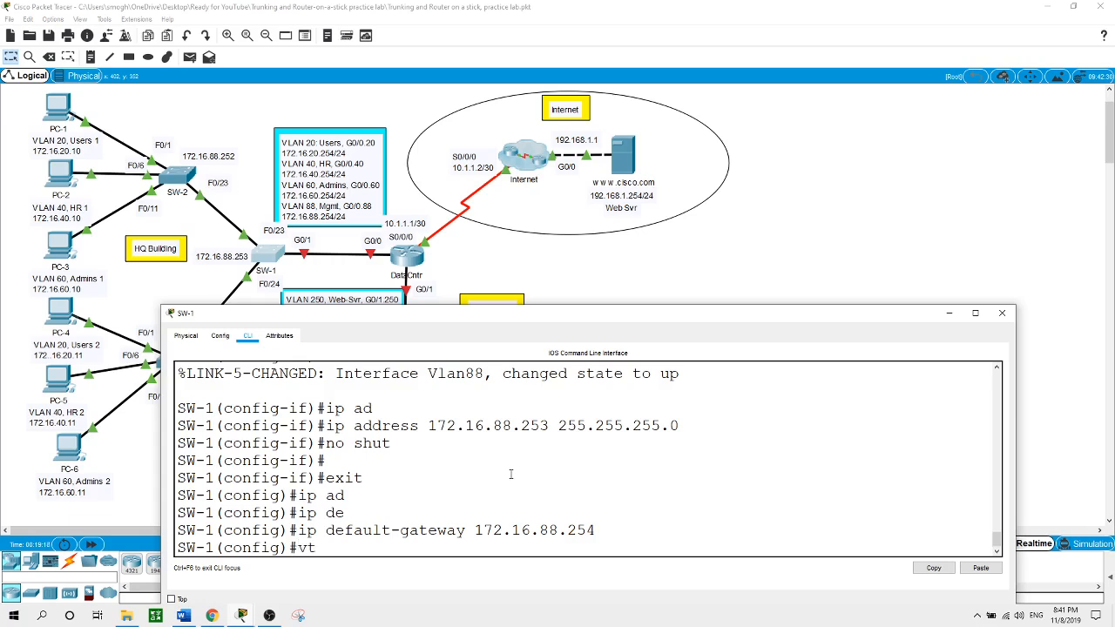
pyautogui.write('p dom')
pyautogui.press('Tab')
pyautogui.write('Academ')
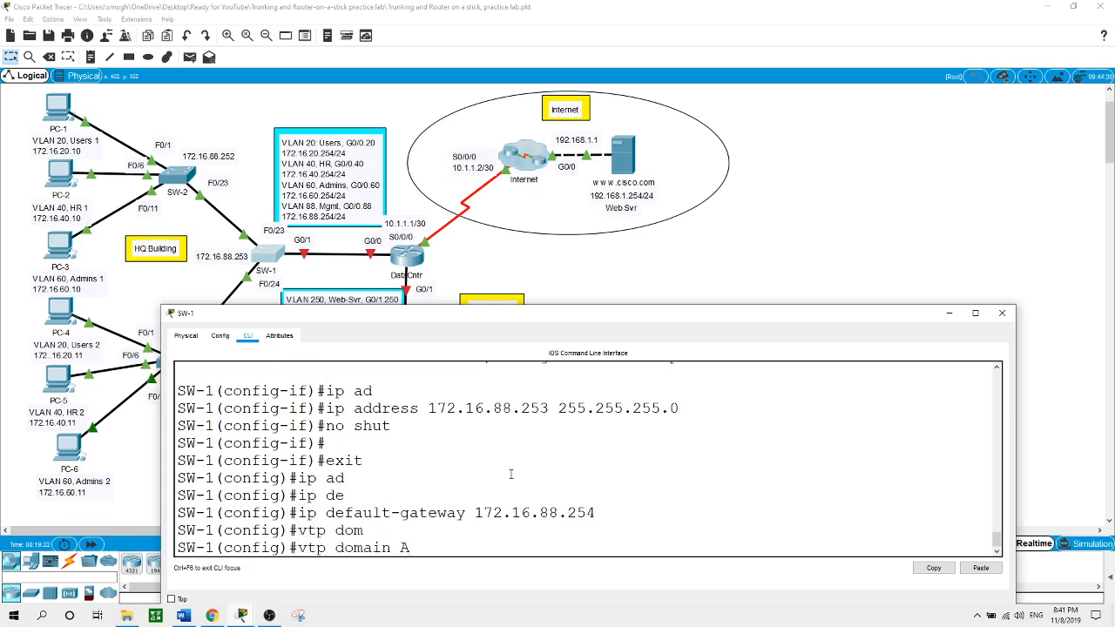
pyautogui.press('Return')
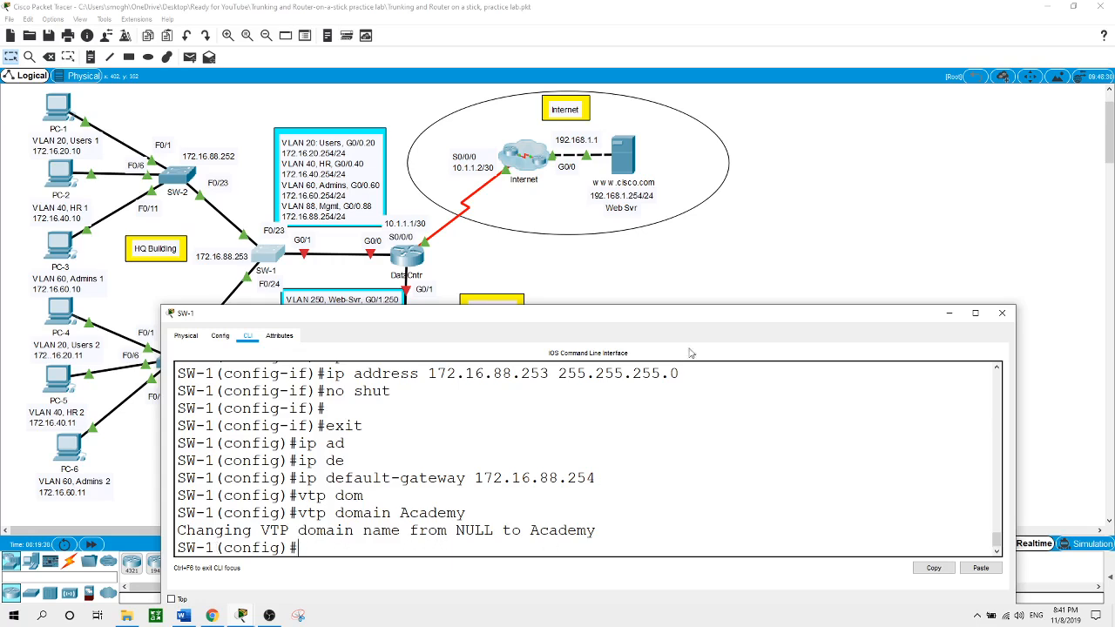
pyautogui.click(1002, 313)
# Set SW-2's VTP domain to Academy
pyautogui.click(178, 179)
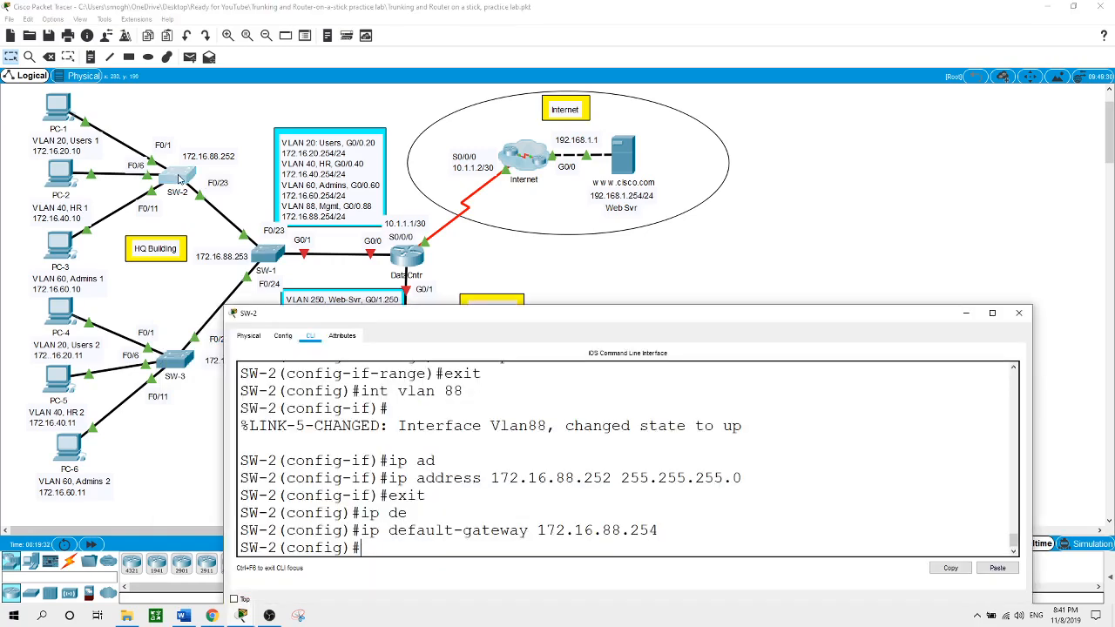
pyautogui.write('vtp dom')
pyautogui.press('Tab')
pyautogui.write('Ad')
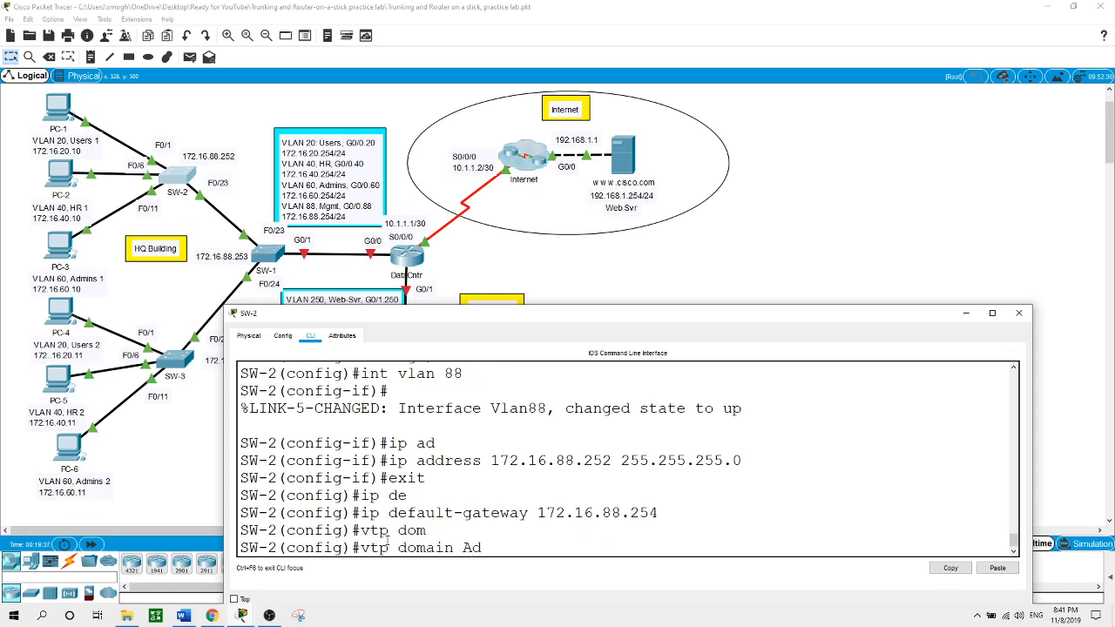
pyautogui.press('BackSpace')
pyautogui.write('cad')
pyautogui.write('emy')
pyautogui.press('Return')
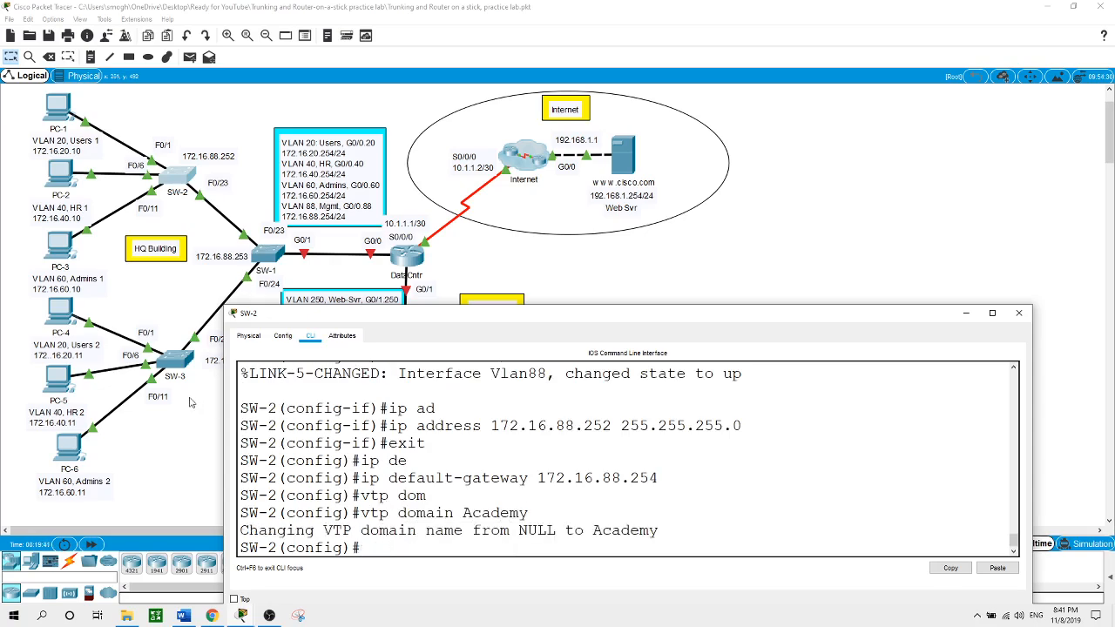
pyautogui.click(170, 361)
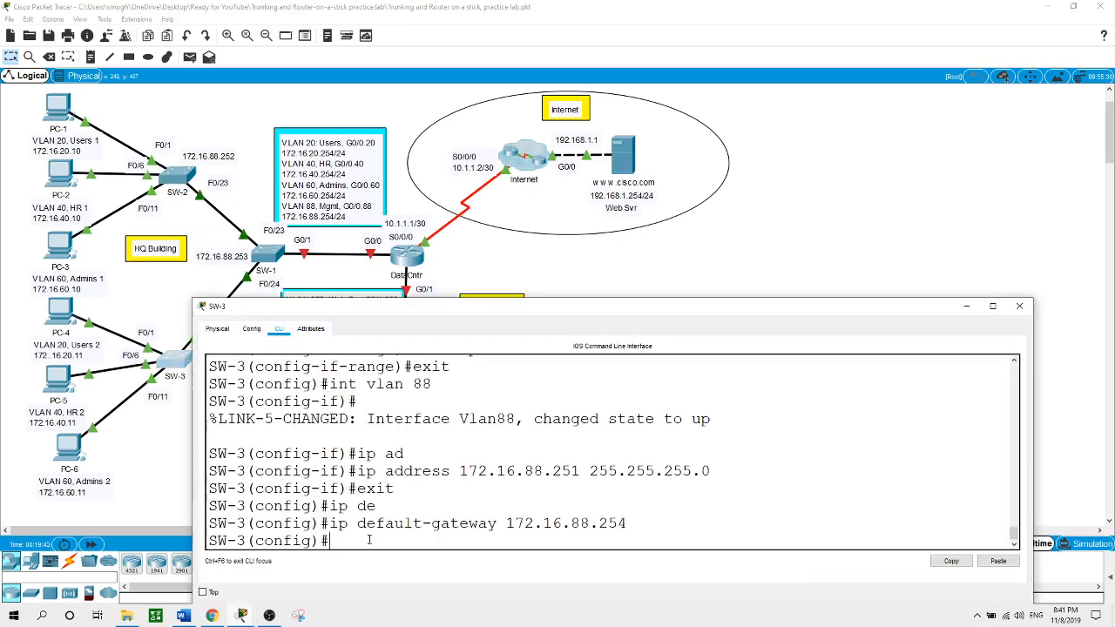
# Enter 'vtp domain Academy' on SW-3 and close its console
pyautogui.write('vtp dom')
pyautogui.press('Tab')
pyautogui.write('Academy')
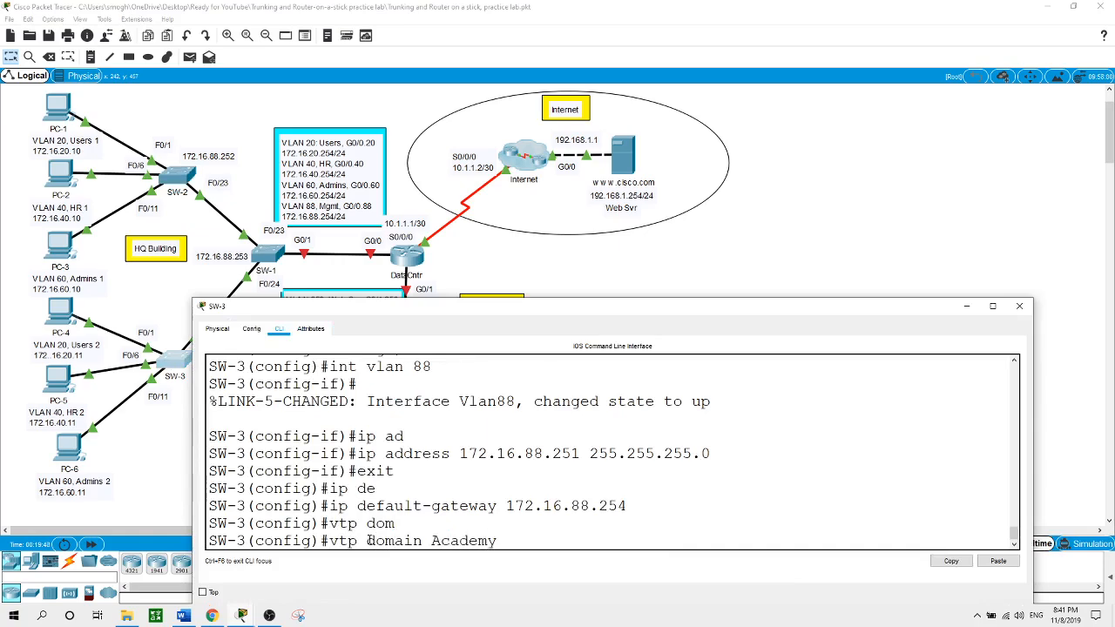
pyautogui.press('Return')
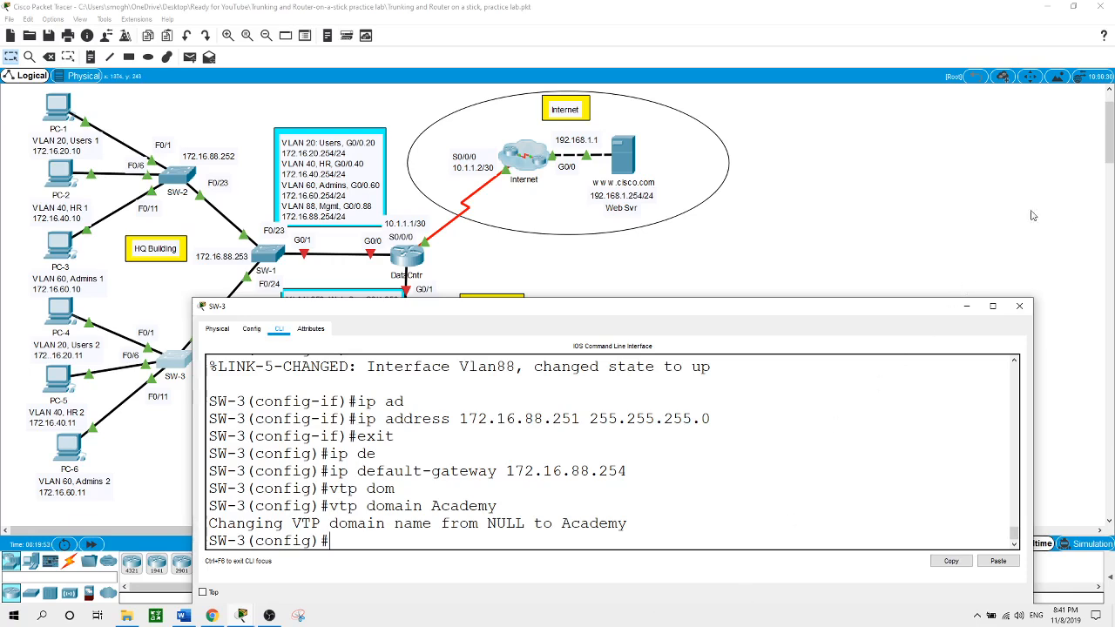
pyautogui.click(875, 221)
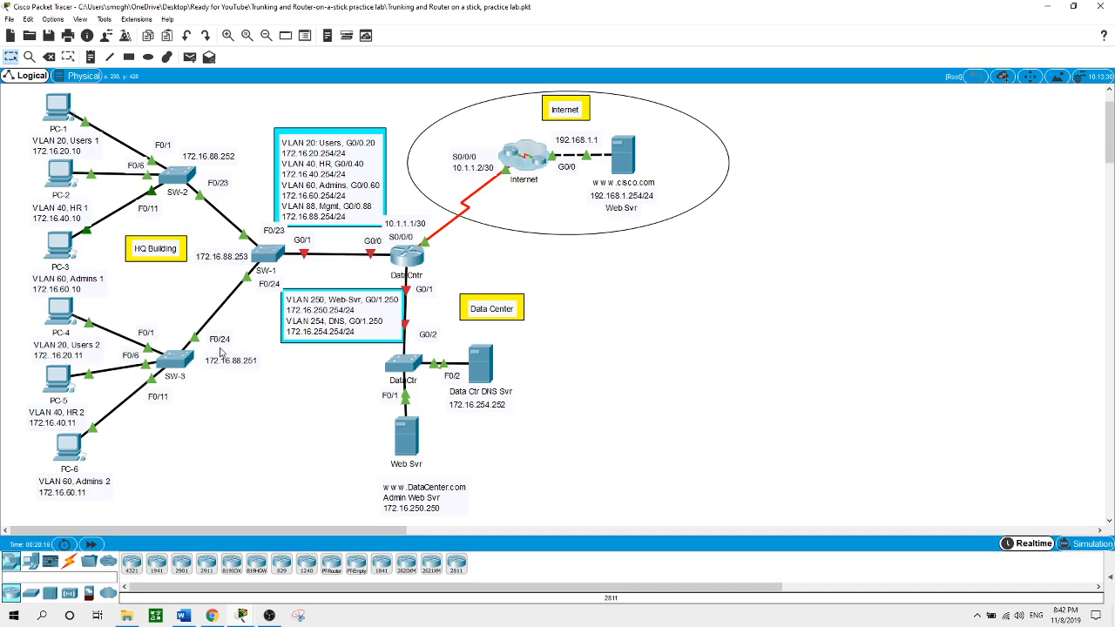
pyautogui.click(267, 256)
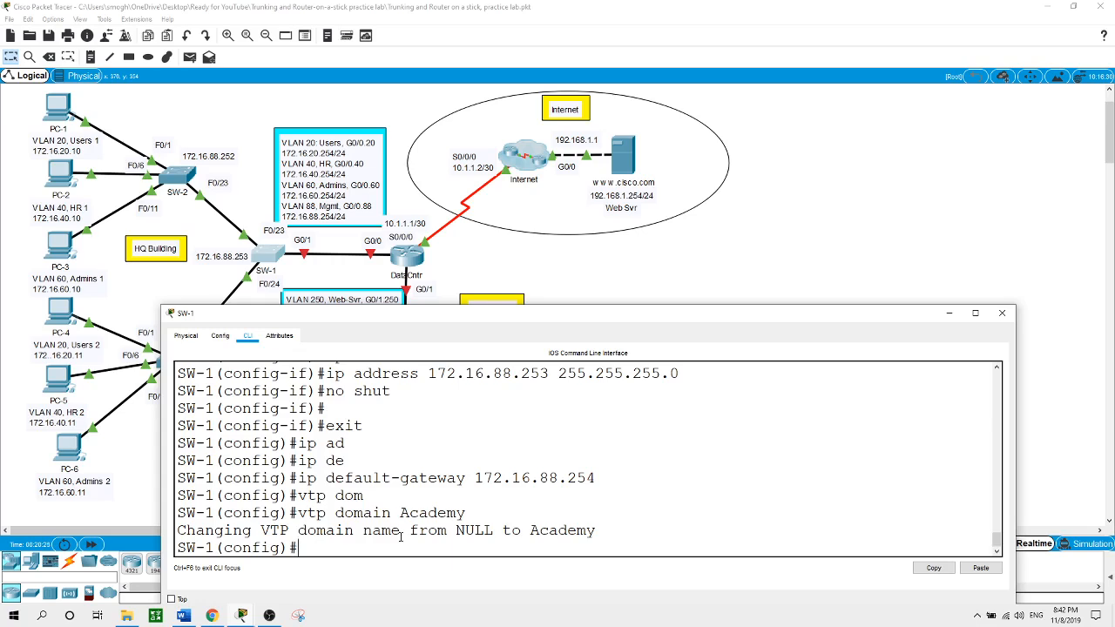
# Make SW-1's G0/1 a trunk port
pyautogui.write('int g0/1')
pyautogui.press('Return')
pyautogui.write('swi')
pyautogui.press('Tab')
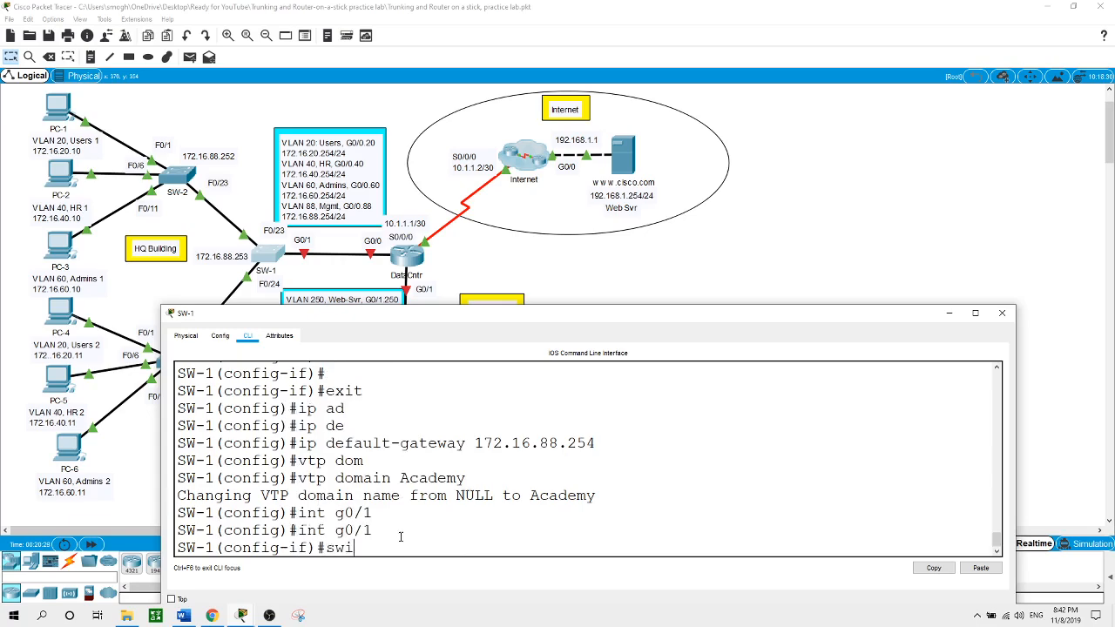
pyautogui.write('mo')
pyautogui.press('Tab')
pyautogui.write('tr')
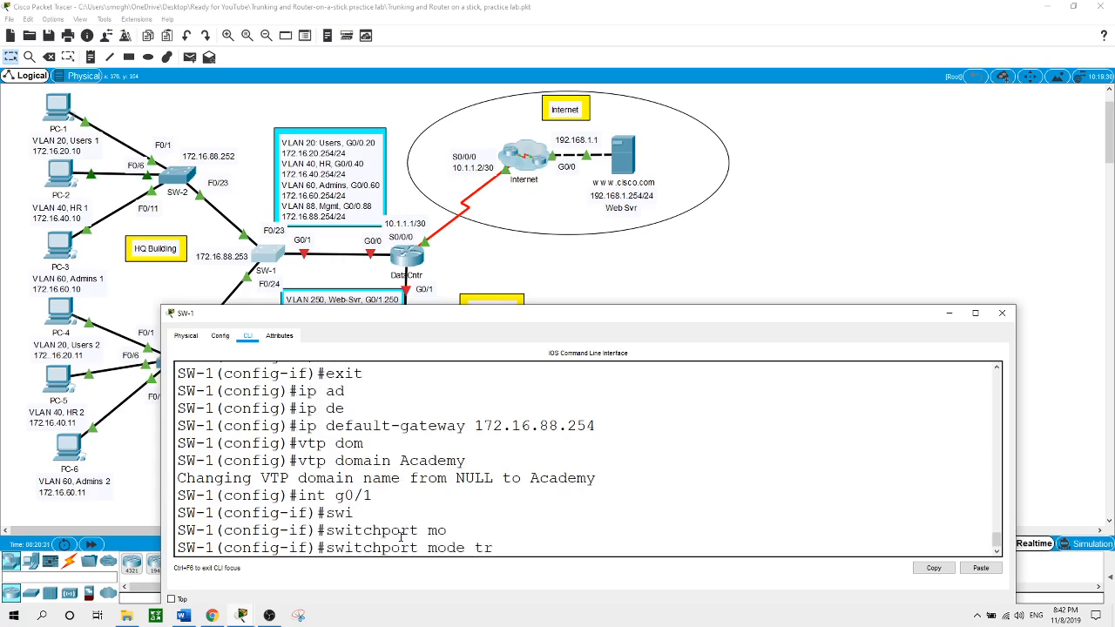
pyautogui.press('Tab')
pyautogui.press('Return')
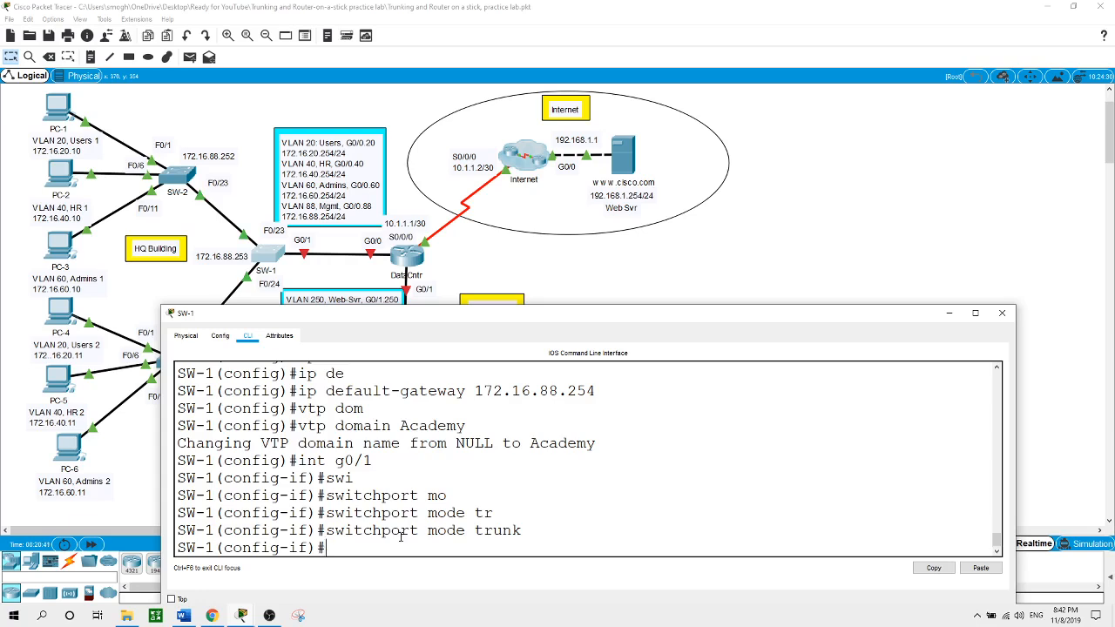
# Make SW-1's F0/23-24 trunk ports and close its console
pyautogui.write('int range f0/23-24')
pyautogui.press('Return')
pyautogui.write('sw')
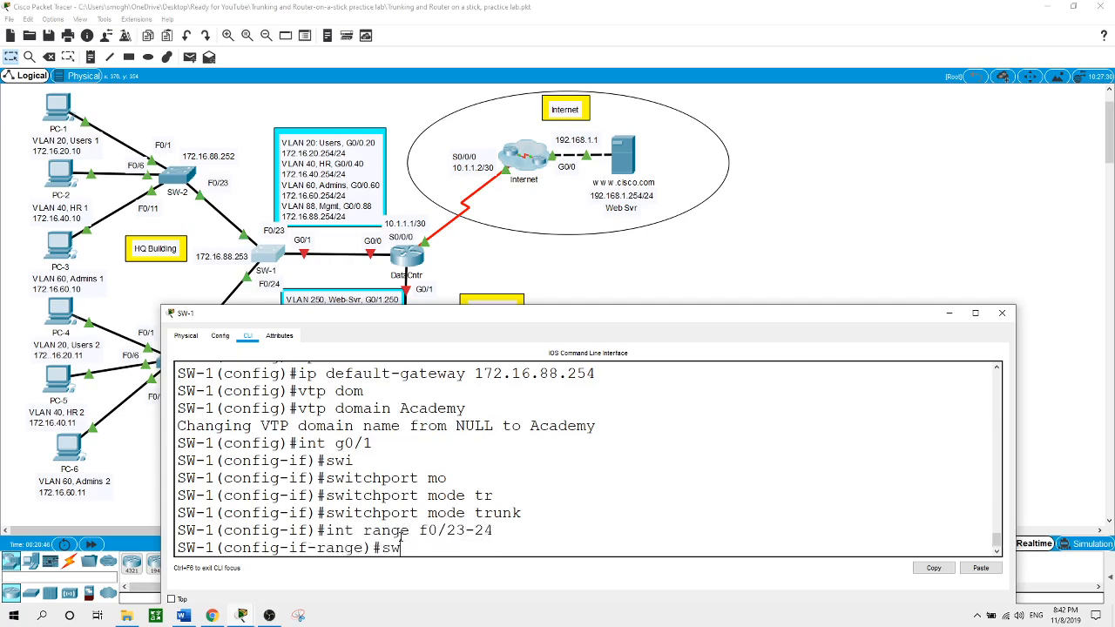
pyautogui.write('i')
pyautogui.press('Tab')
pyautogui.write('mo')
pyautogui.press('Tab')
pyautogui.write('tr')
pyautogui.press('Tab')
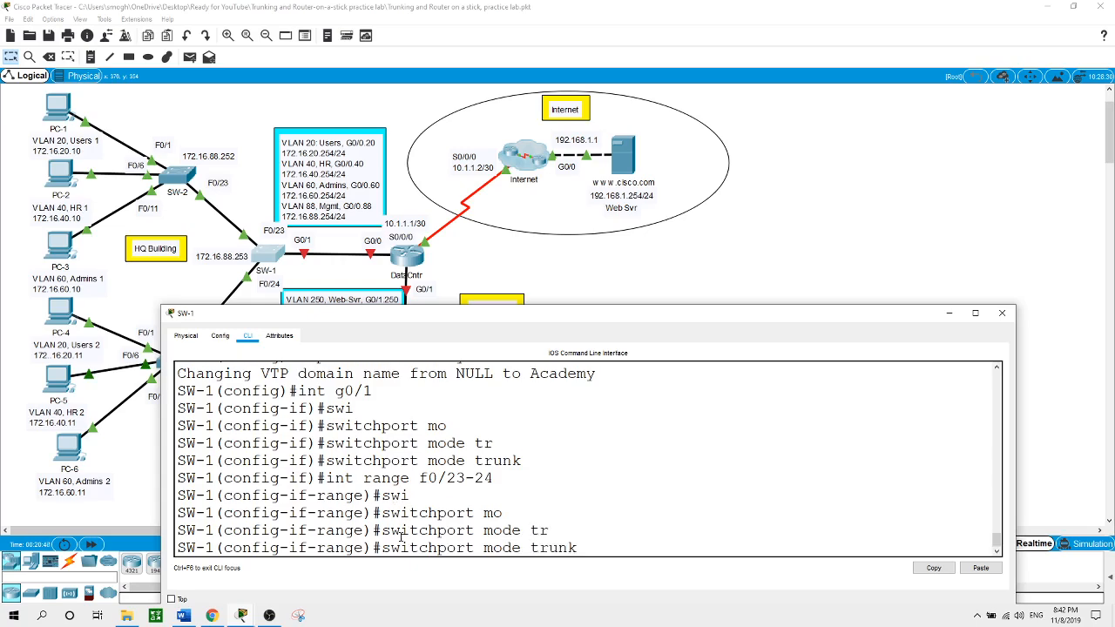
pyautogui.press('Return')
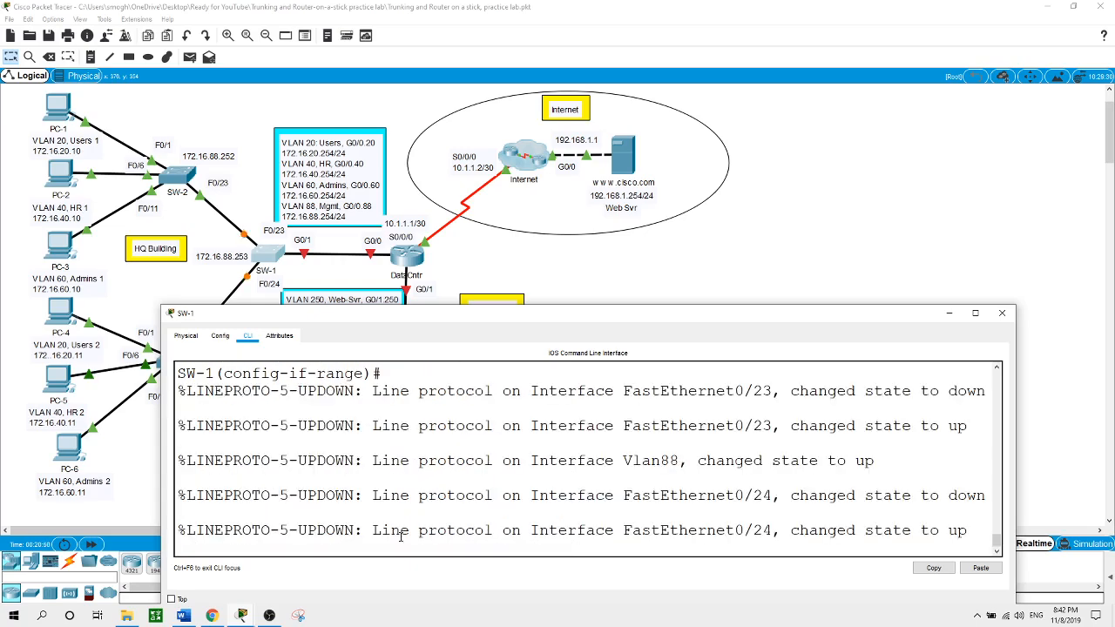
pyautogui.press('Return')
pyautogui.click(615, 263)
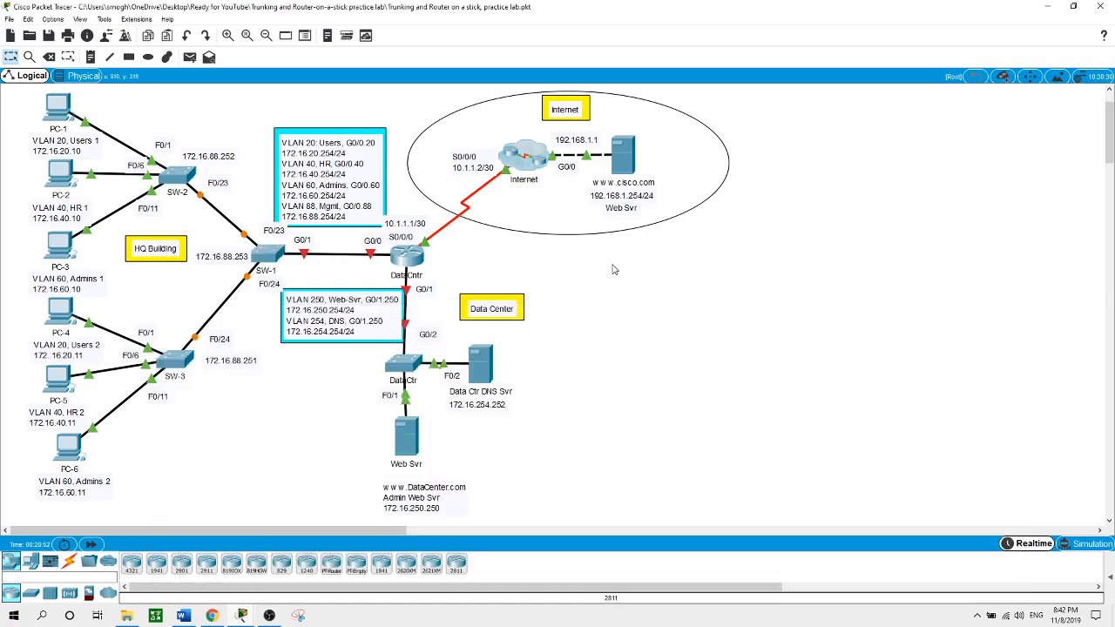
# Make SW-2's F0/23 a trunk port
pyautogui.click(190, 177)
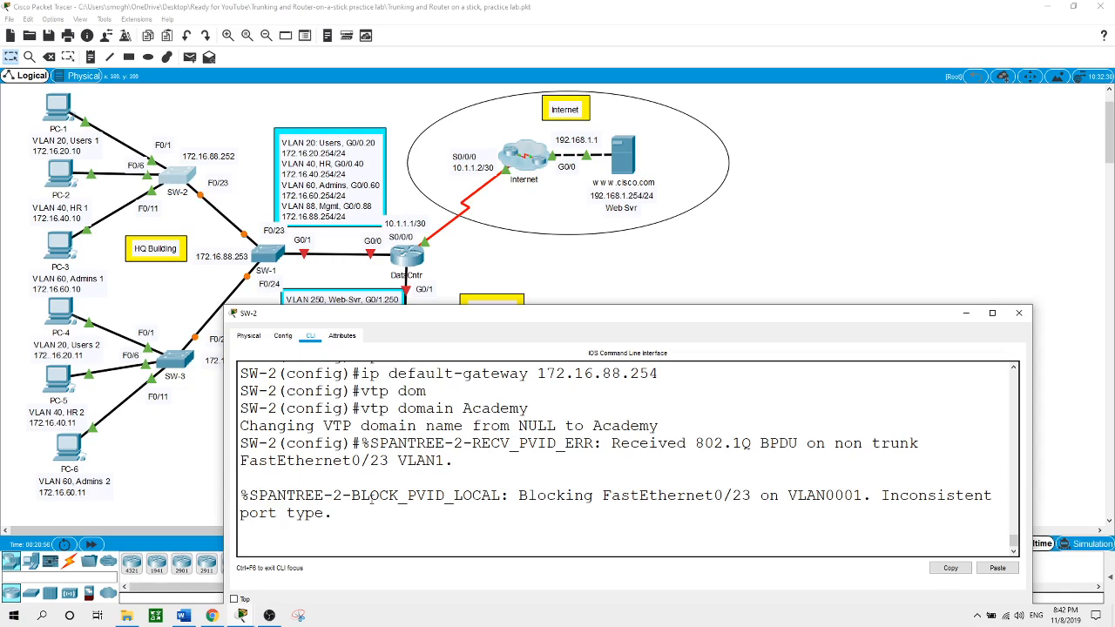
pyautogui.press('Return')
pyautogui.write('in')
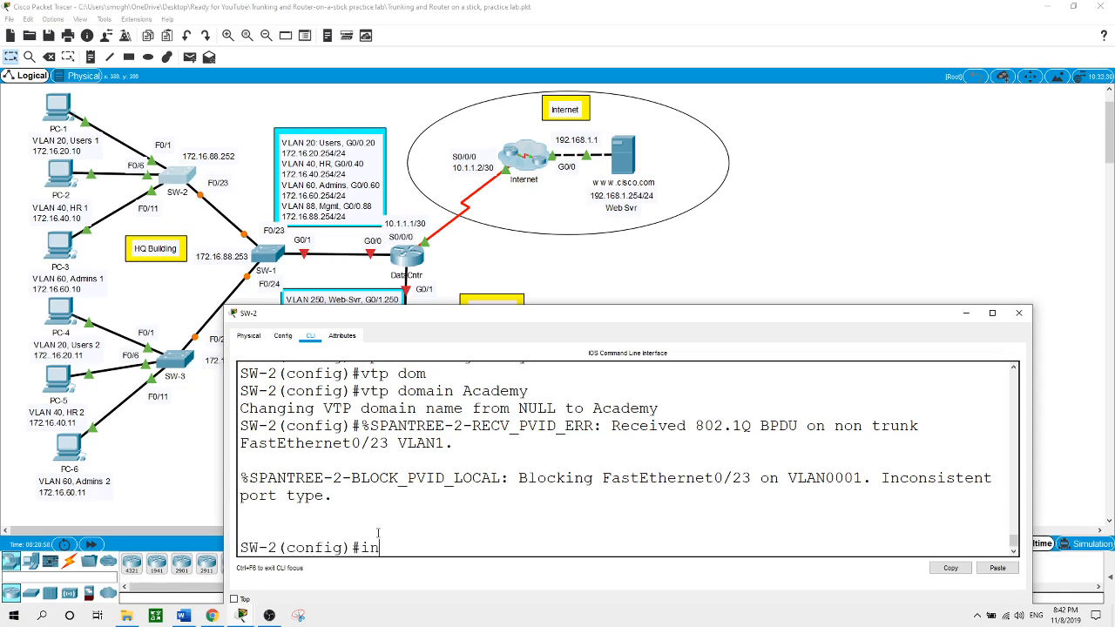
pyautogui.write('t f0/23')
pyautogui.press('Return')
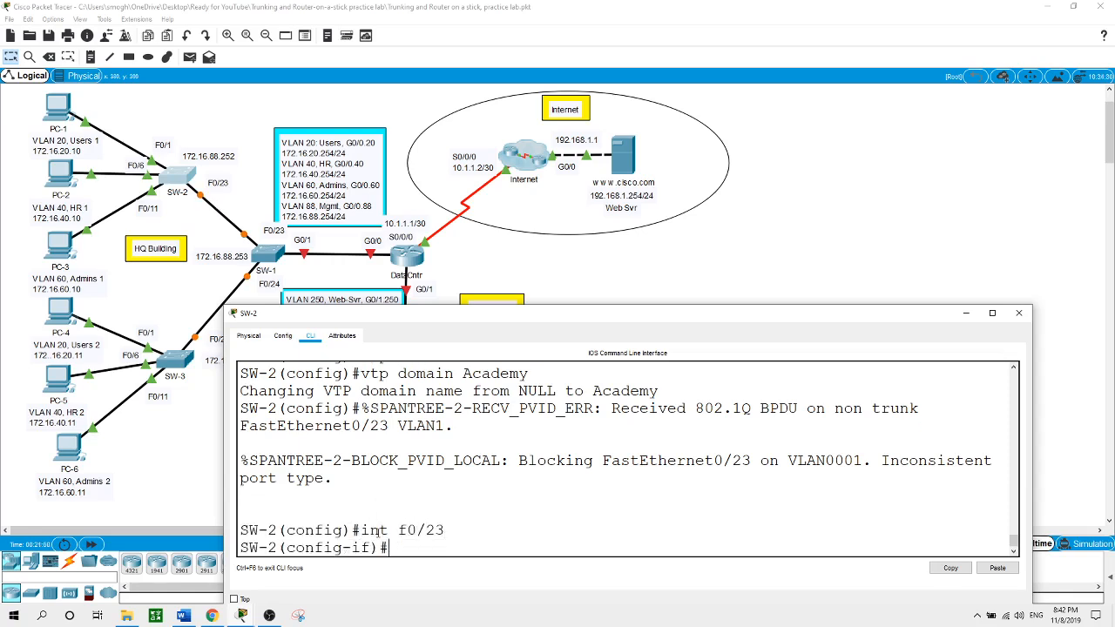
pyautogui.write('swi')
pyautogui.press('Tab')
pyautogui.write('mo')
pyautogui.press('Tab')
pyautogui.write('tr')
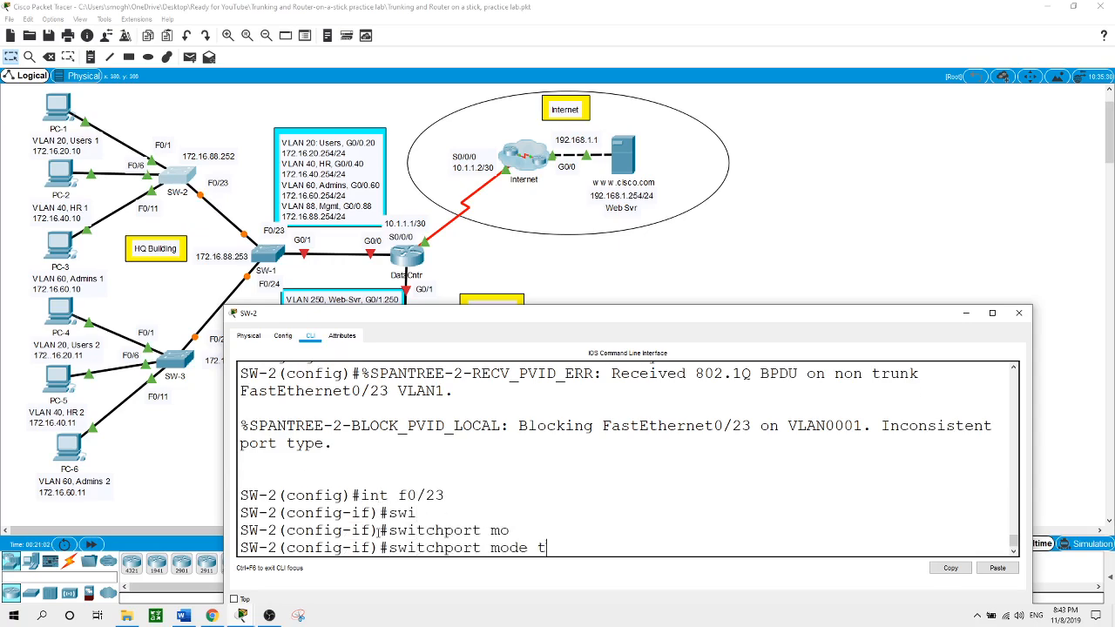
pyautogui.press('Tab')
pyautogui.press('Return')
pyautogui.press('Return')
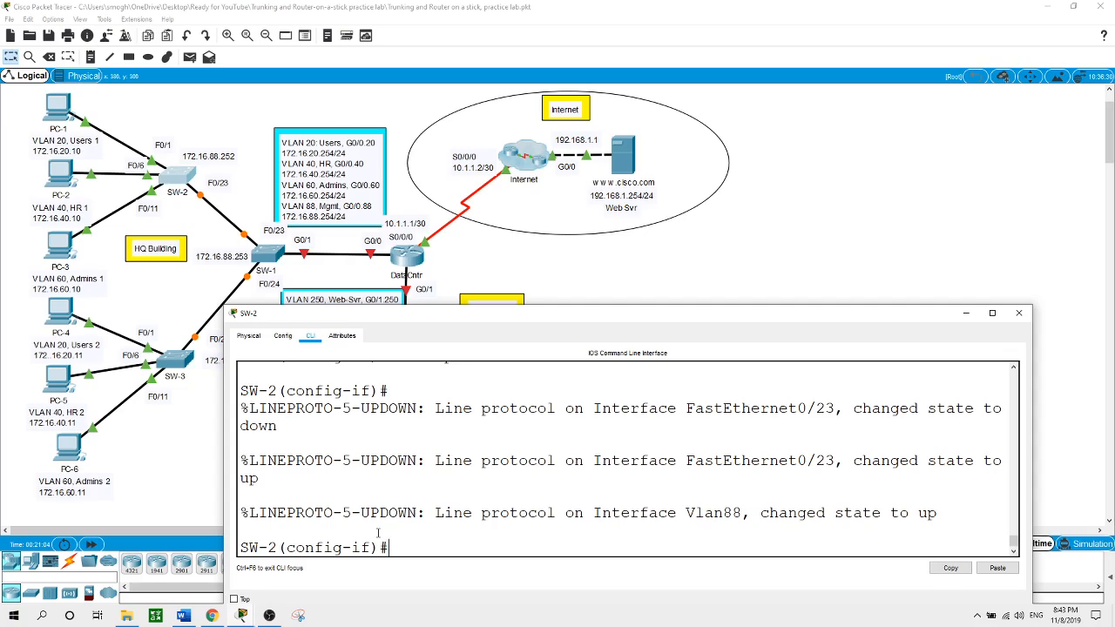
# Make SW-3's F0/24 a trunk port and close its console
pyautogui.click(166, 365)
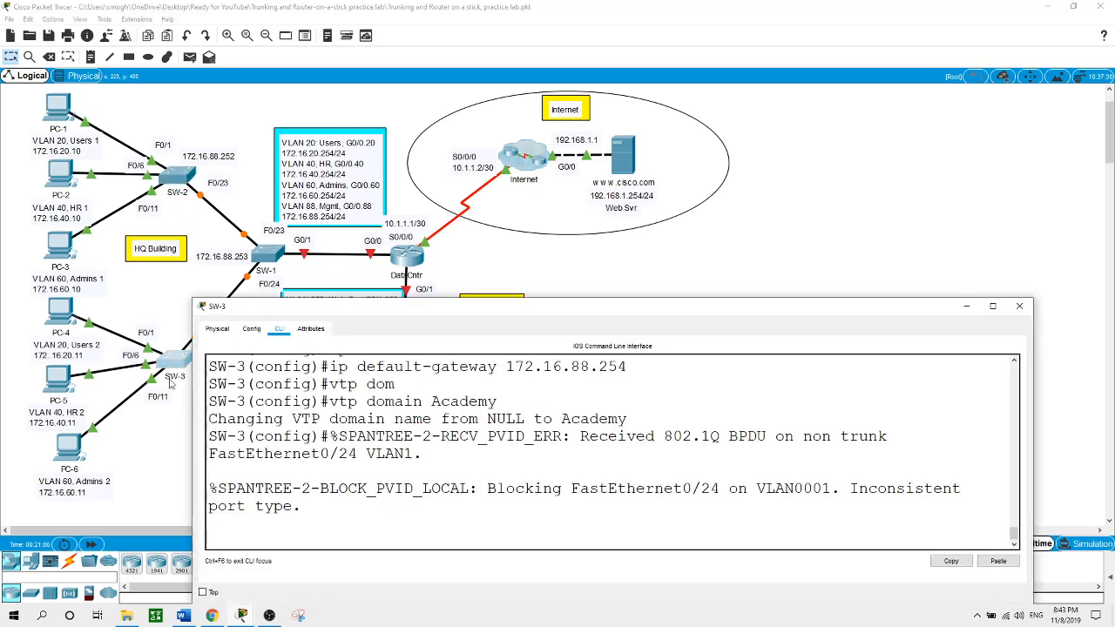
pyautogui.moveTo(331, 308)
pyautogui.mouseDown()
pyautogui.moveTo(407, 319)
pyautogui.moveTo(331, 309)
pyautogui.mouseUp()
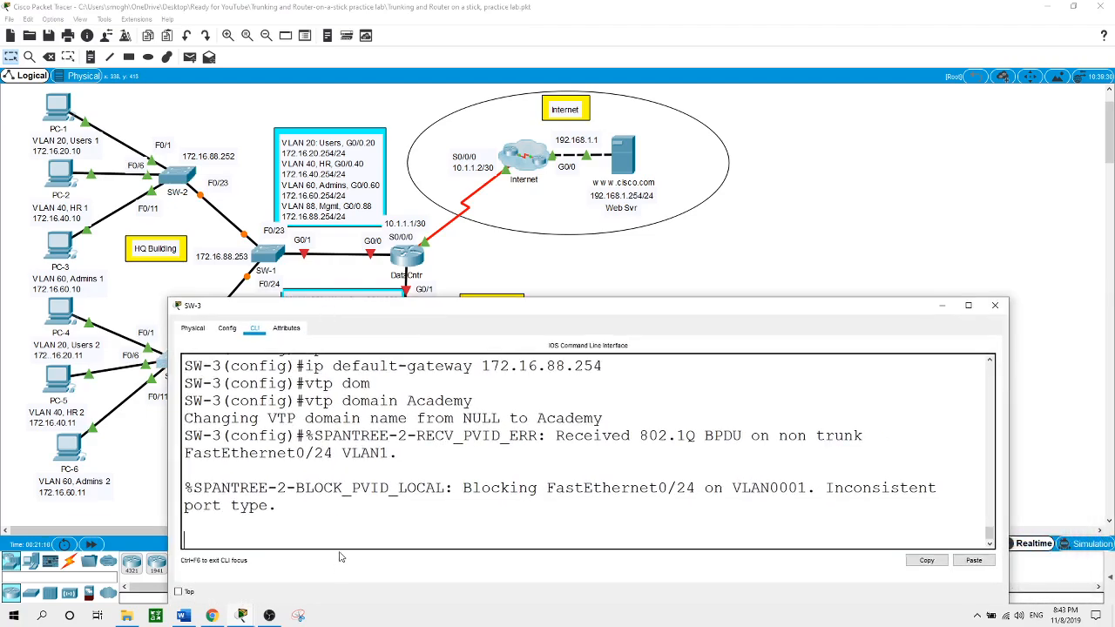
pyautogui.press('Return')
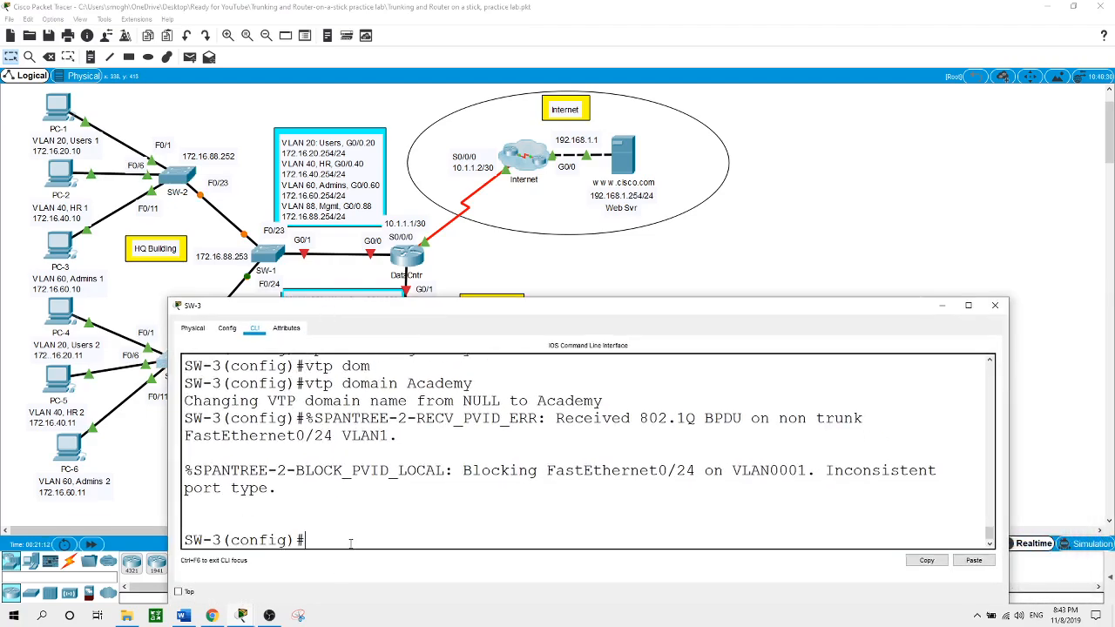
pyautogui.write('int f0/24')
pyautogui.press('Return')
pyautogui.write('swi')
pyautogui.press('Tab')
pyautogui.write('mo')
pyautogui.press('Tab')
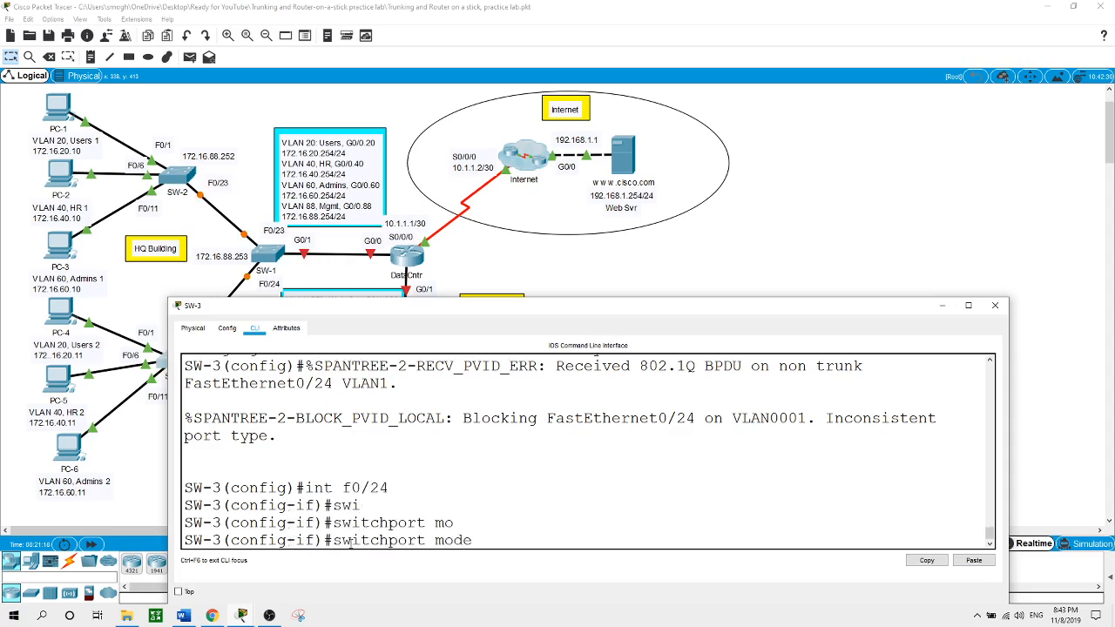
pyautogui.write('tr')
pyautogui.press('Tab')
pyautogui.press('Return')
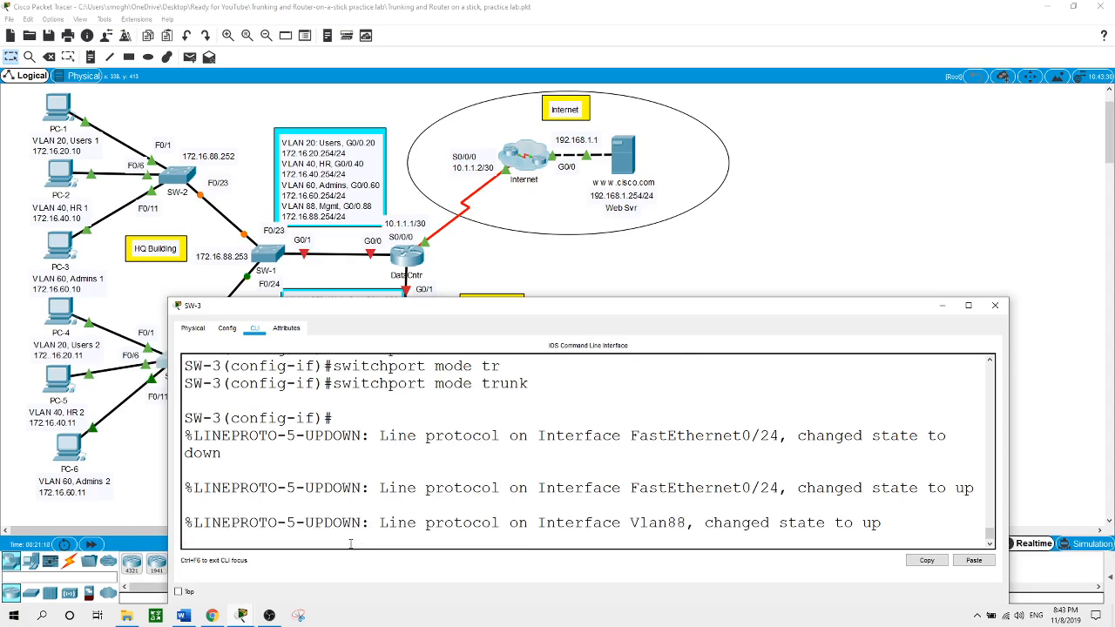
pyautogui.press('Return')
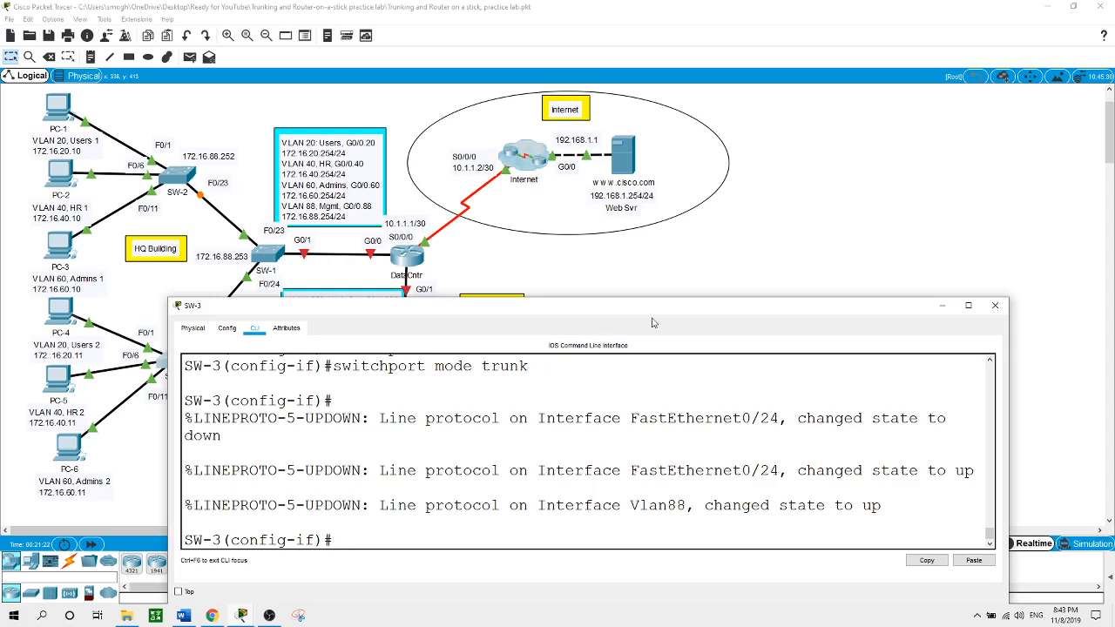
pyautogui.click(905, 206)
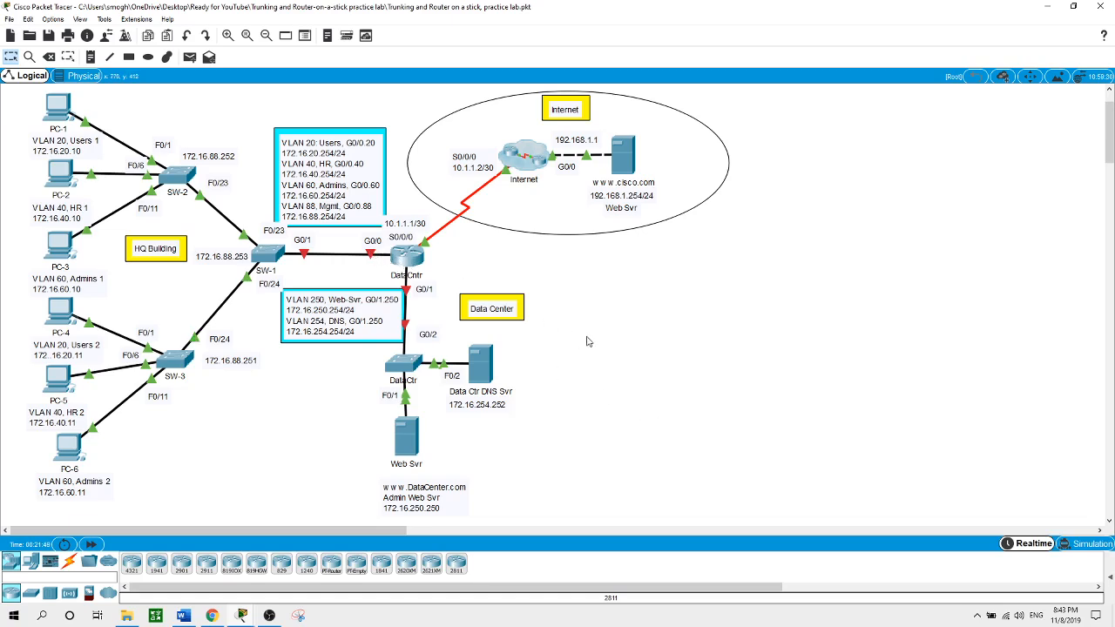
# Log into DataCntr's console, enable privileged mode and enter global configuration mode
pyautogui.click(416, 258)
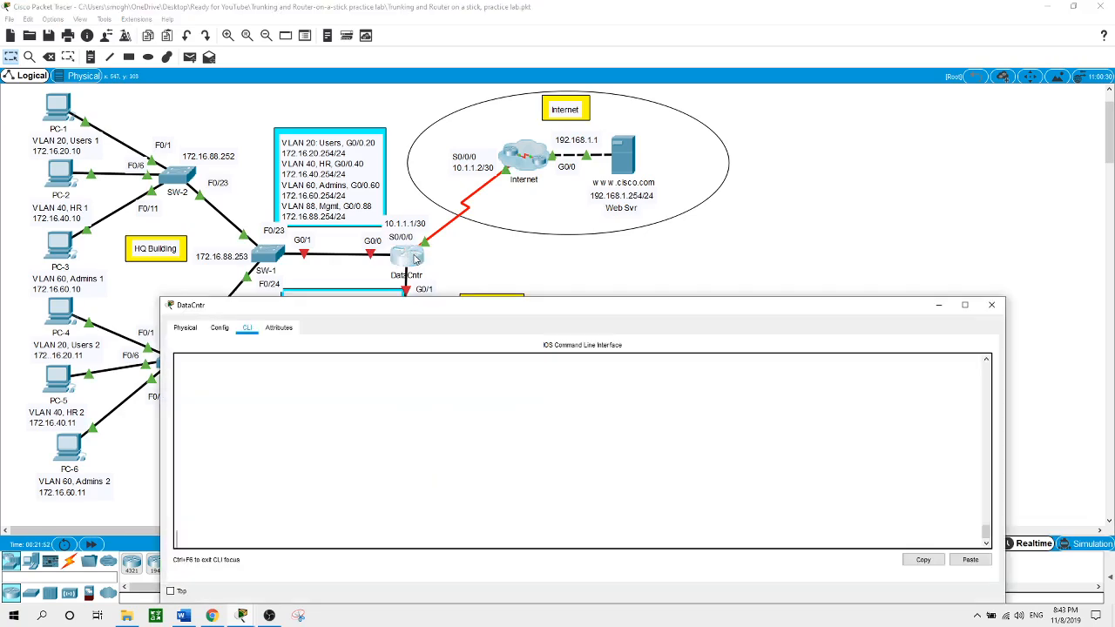
pyautogui.press('Return')
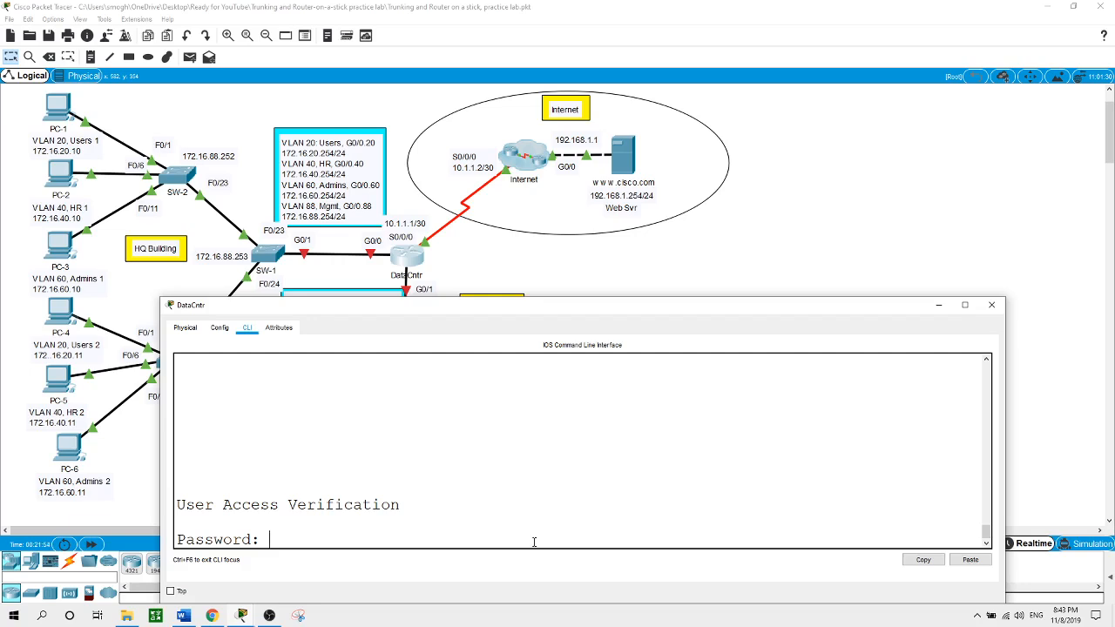
pyautogui.press('Return')
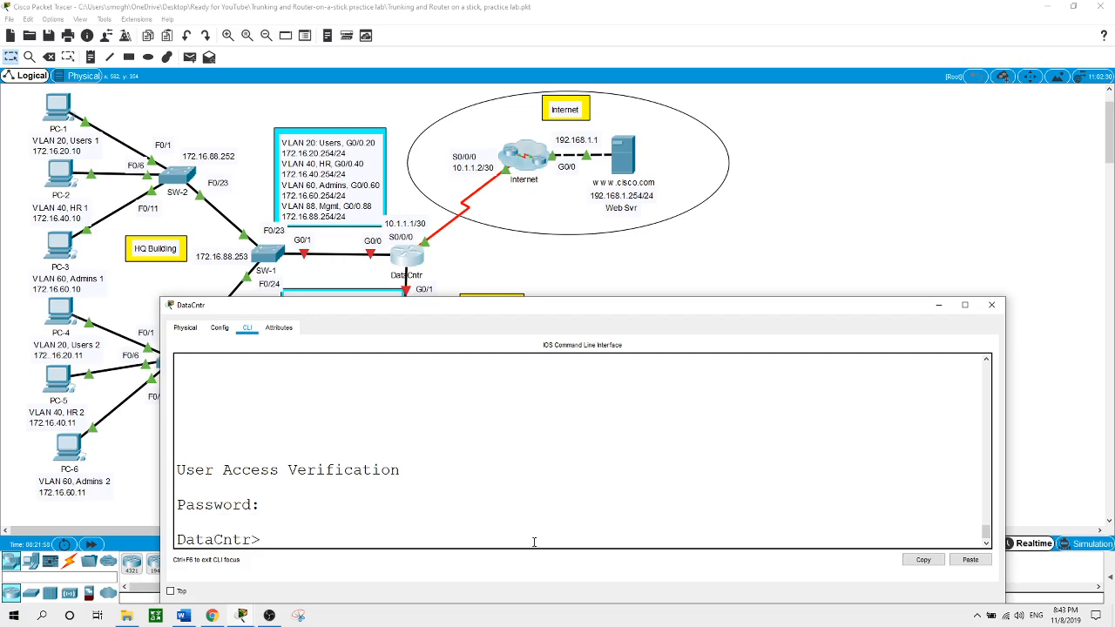
pyautogui.write('en')
pyautogui.press('Return')
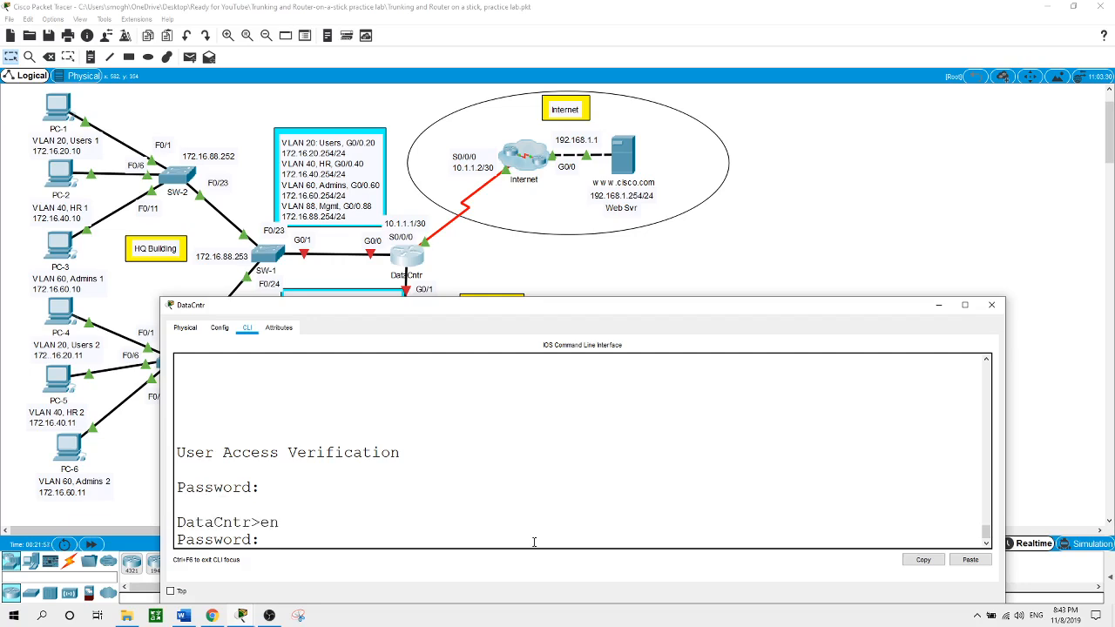
pyautogui.press('Return')
pyautogui.write('conf t')
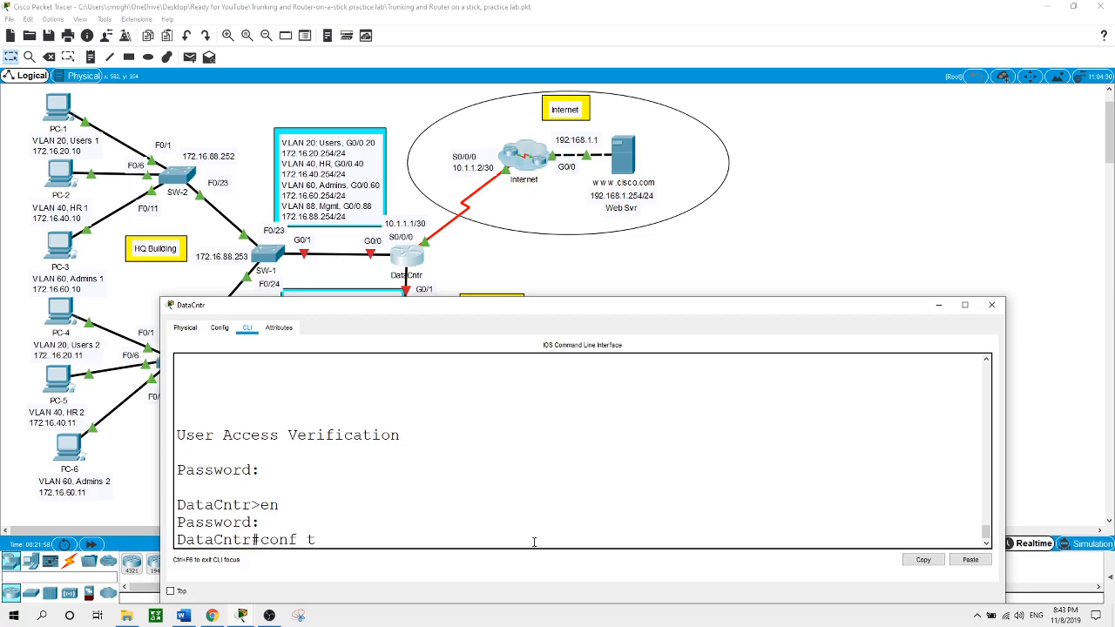
pyautogui.press('Return')
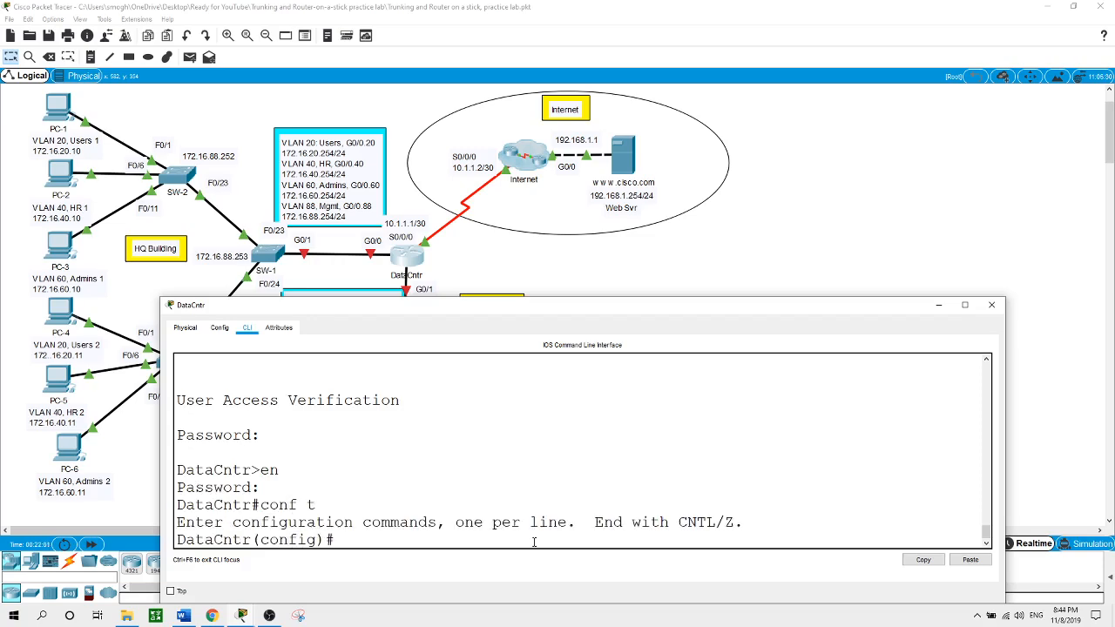
# Configure subinterface G0/0.20 with dot1Q VLAN 20 and IP 172.16.20.254 255.255.255.0
pyautogui.write('int g0/0.20')
pyautogui.press('Return')
pyautogui.write('en')
pyautogui.press('Tab')
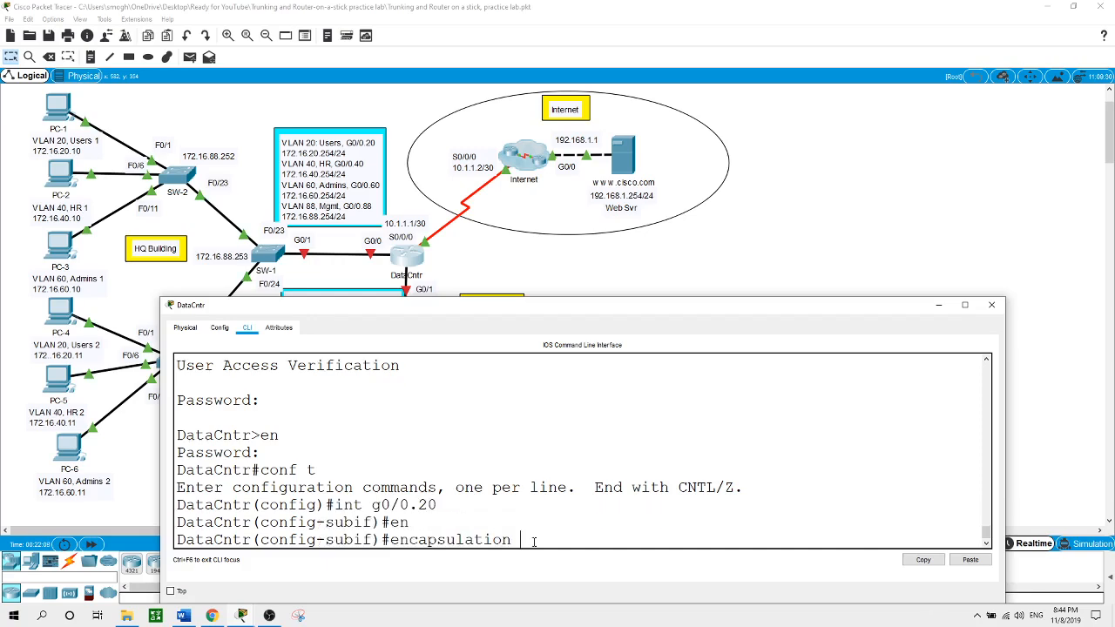
pyautogui.write('do')
pyautogui.press('Tab')
pyautogui.write('20')
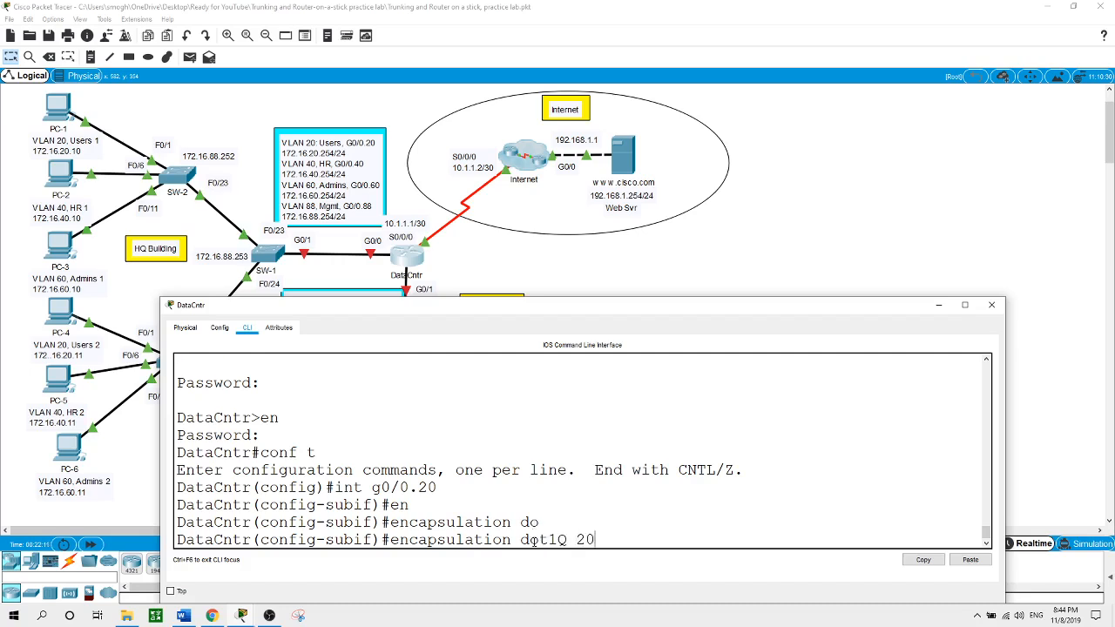
pyautogui.press('Return')
pyautogui.write('ip ad')
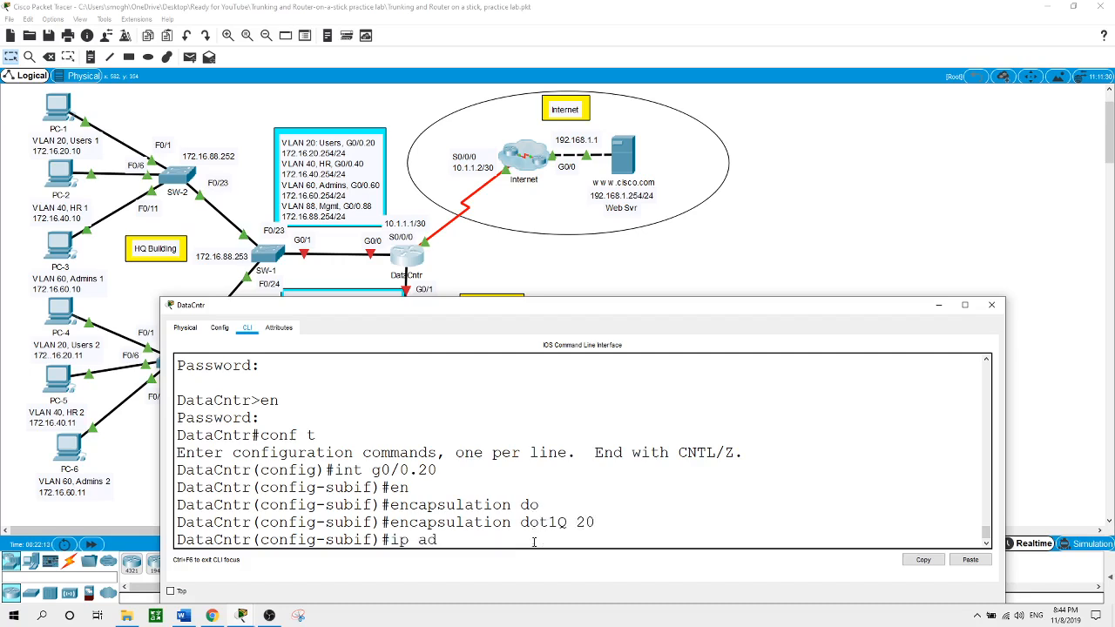
pyautogui.press('Tab')
pyautogui.write('17')
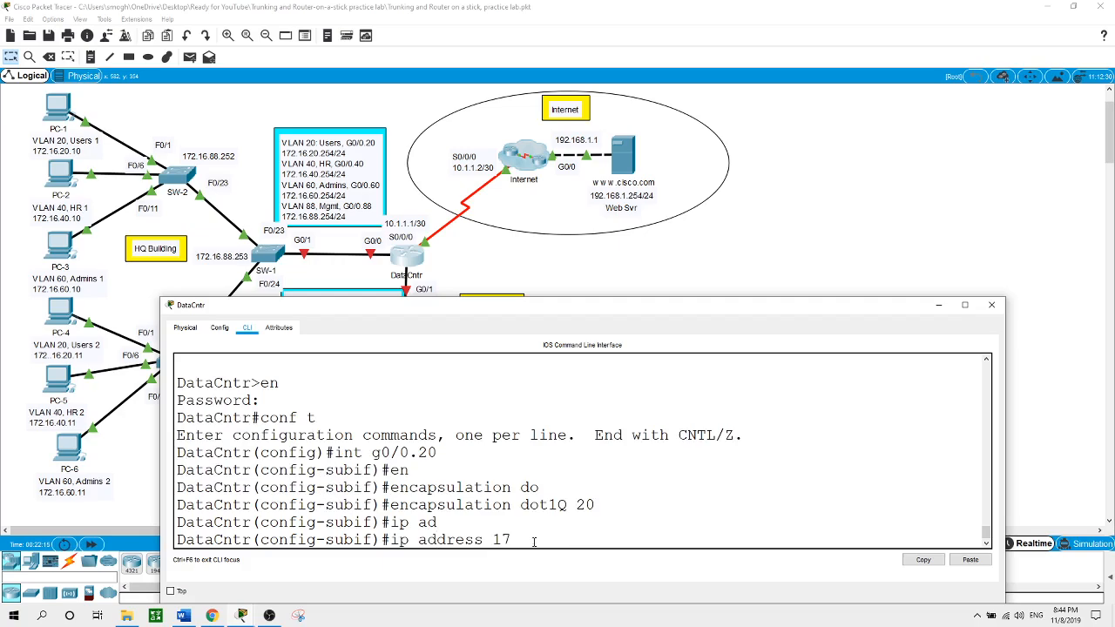
pyautogui.write('2.16.20.254')
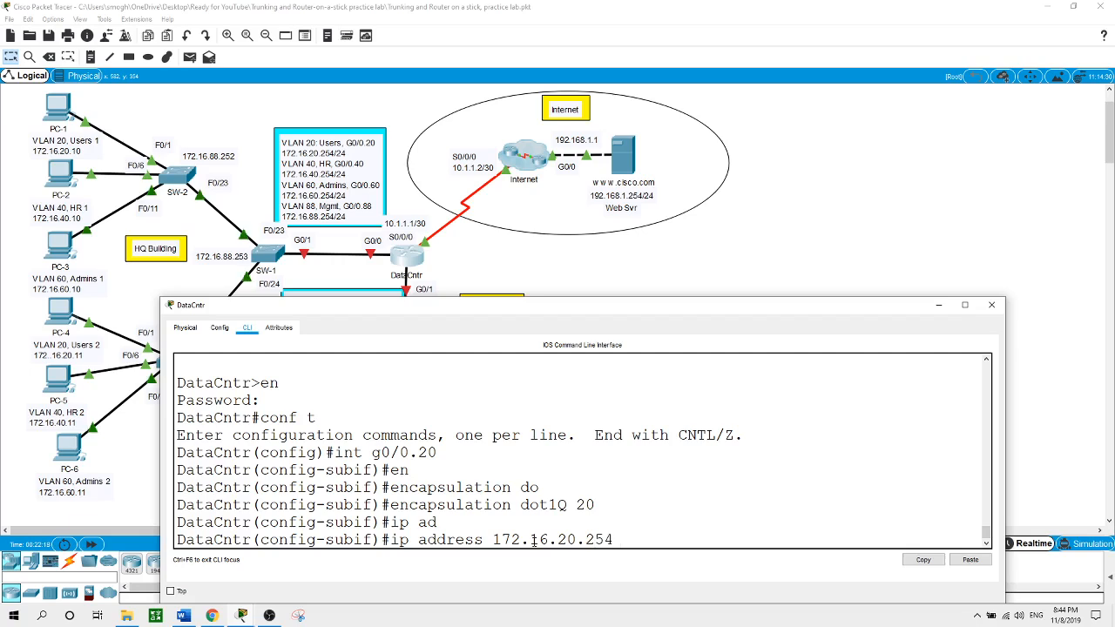
pyautogui.write(' 255.255.255.')
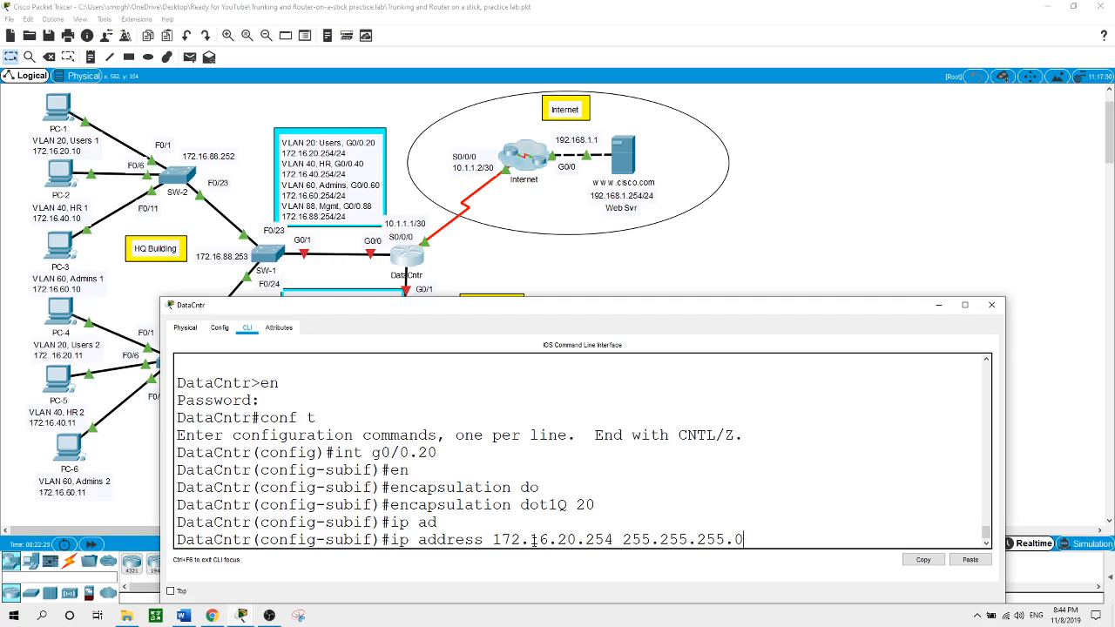
pyautogui.write('0')
pyautogui.press('Return')
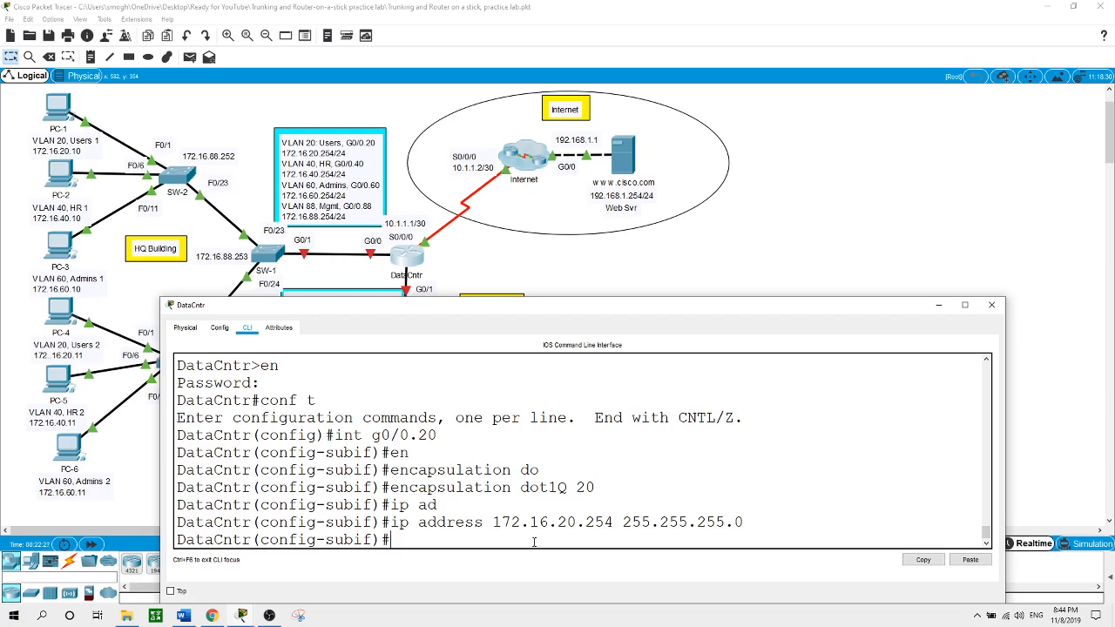
pyautogui.write('int g0/0.40')
# Give G0/0.40 dot1Q VLAN 40 and IP 172.16.40.254 255.255.255.0
pyautogui.press('Return')
pyautogui.write('en')
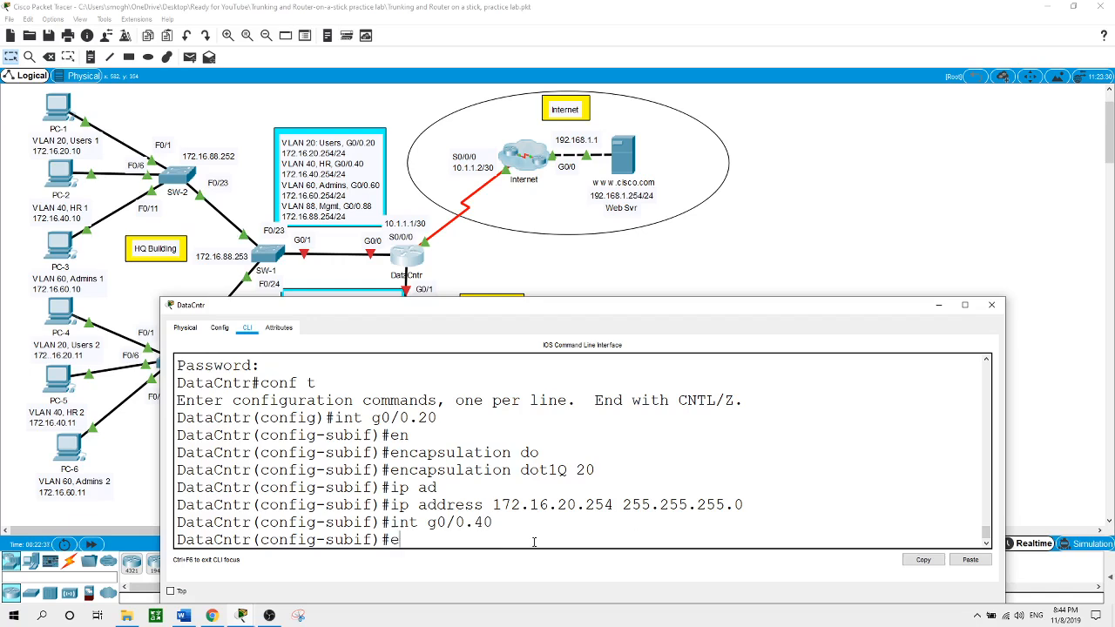
pyautogui.press('Tab')
pyautogui.write('do')
pyautogui.press('Tab')
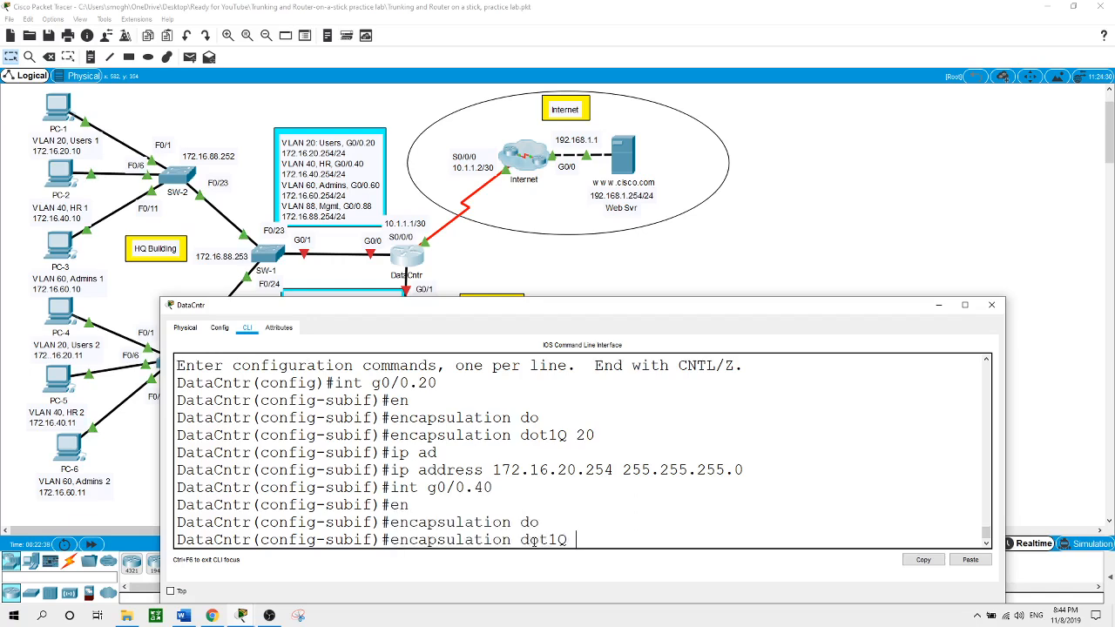
pyautogui.write('40')
pyautogui.press('Return')
pyautogui.write('i')
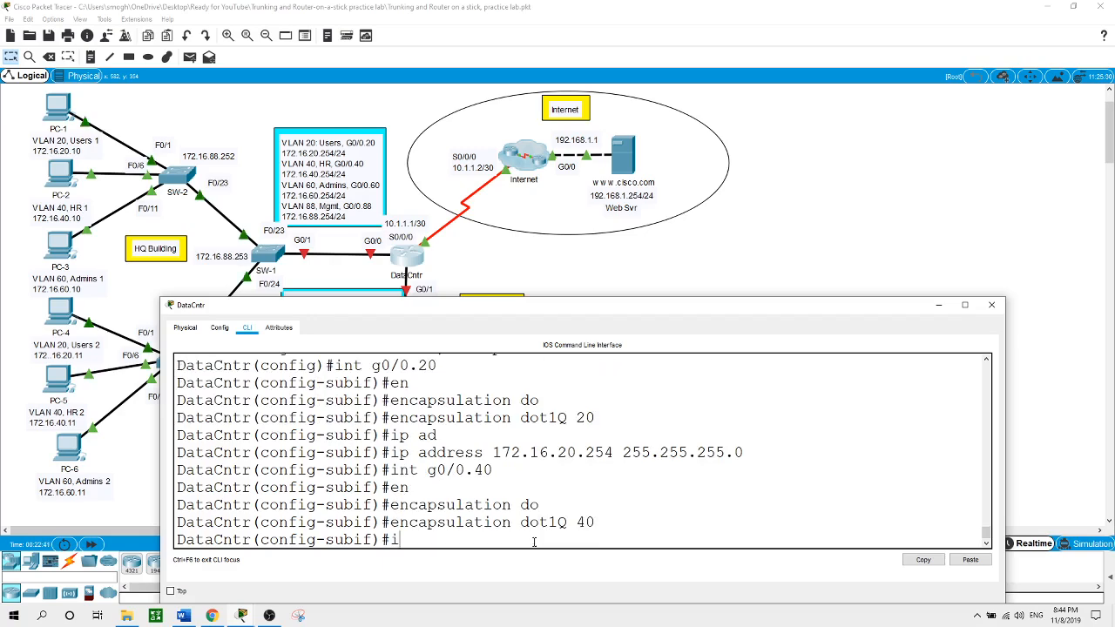
pyautogui.write('p ad')
pyautogui.press('Tab')
pyautogui.write('1')
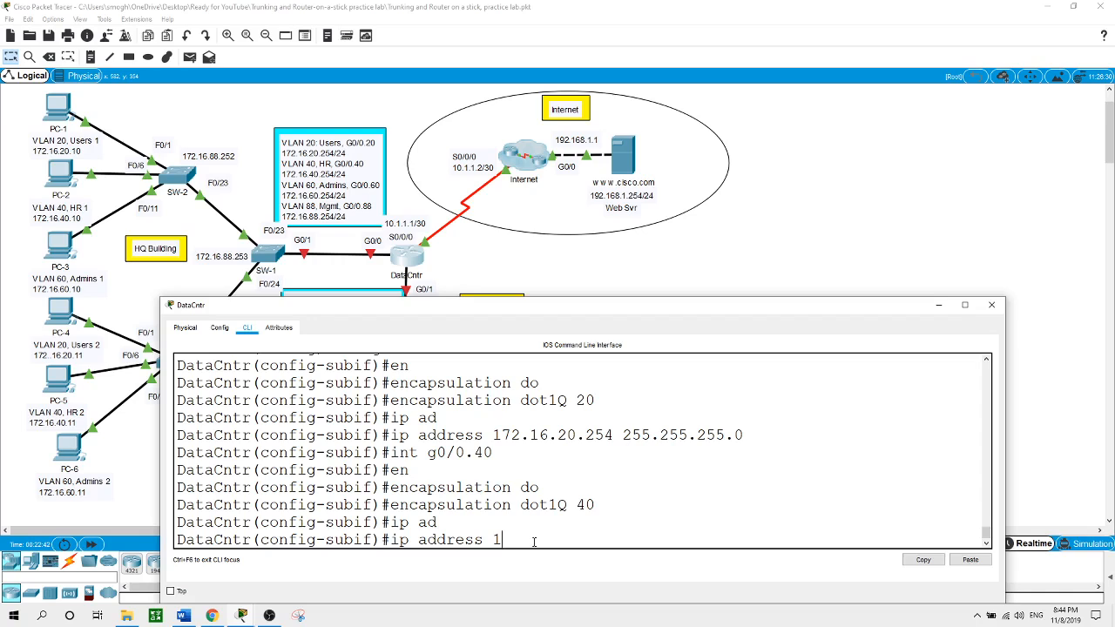
pyautogui.write('72.16.40.254 255.255.255.0')
pyautogui.press('Return')
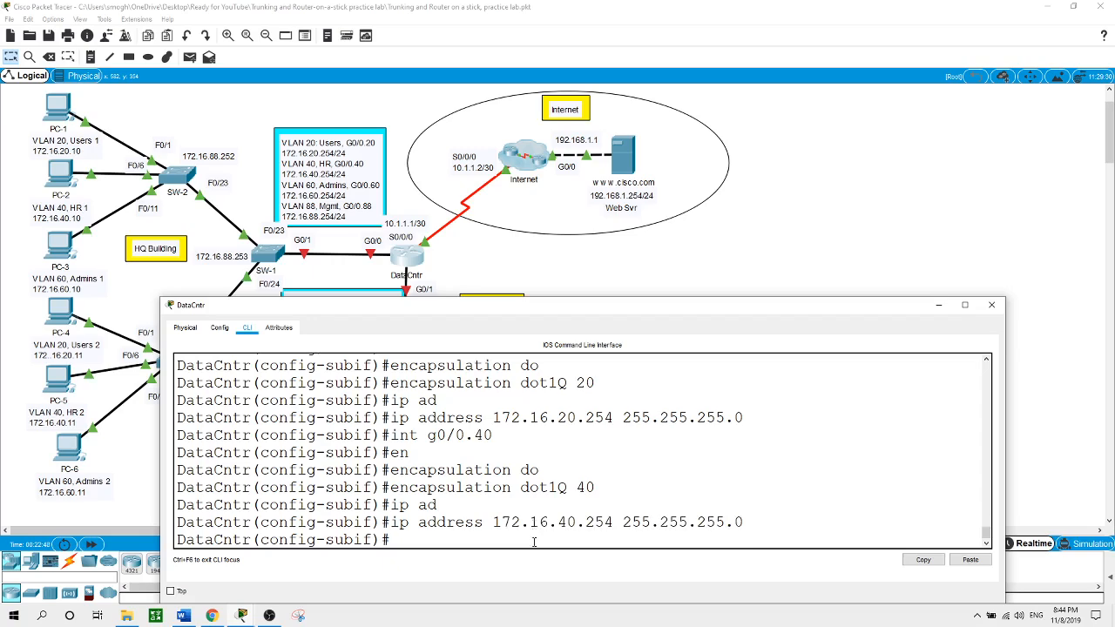
# Configure G0/0.60 with dot1Q VLAN 60 and IP 172.16.60.254 255.255.255.0
pyautogui.write('int g0/0.60')
pyautogui.press('Return')
pyautogui.write('en')
pyautogui.press('Tab')
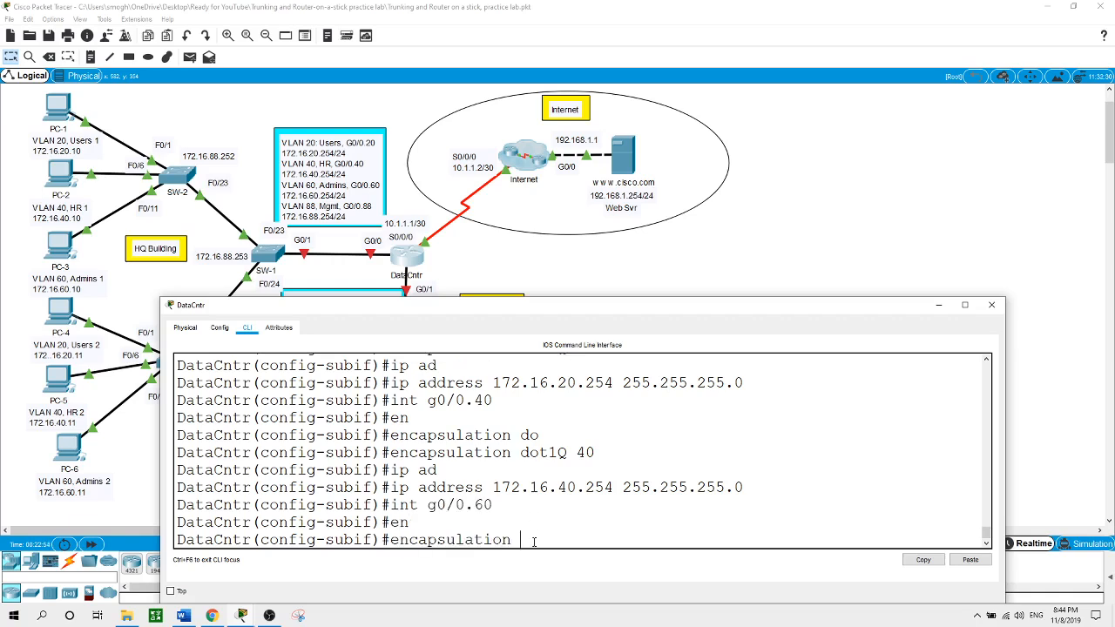
pyautogui.write('do')
pyautogui.press('Tab')
pyautogui.write('t')
pyautogui.press('Tab')
pyautogui.write('60')
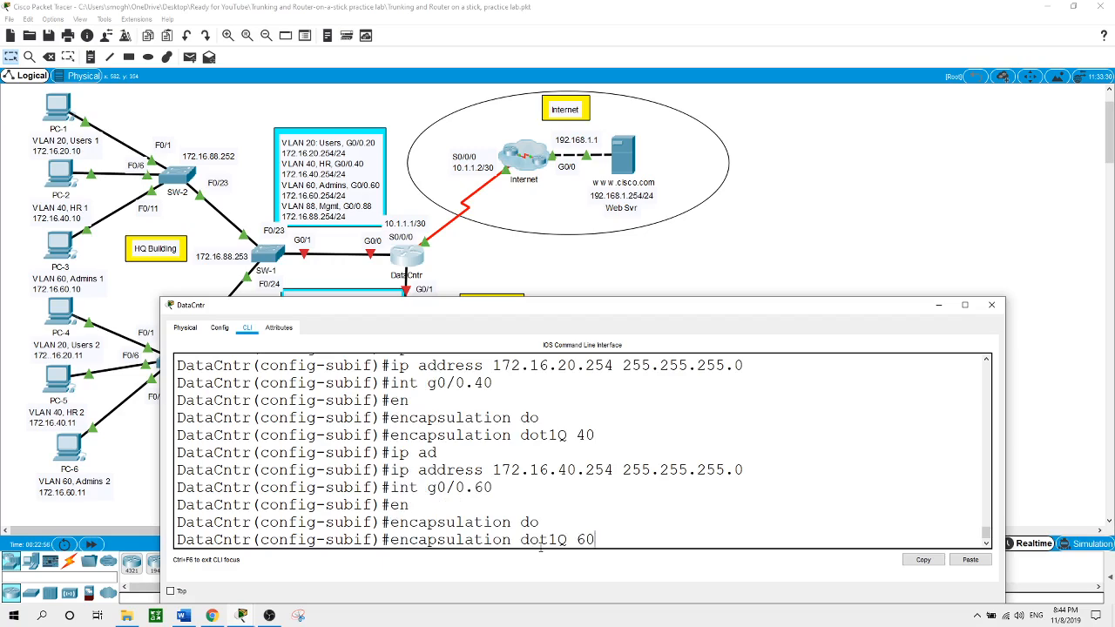
pyautogui.press('Return')
pyautogui.write('ip adre')
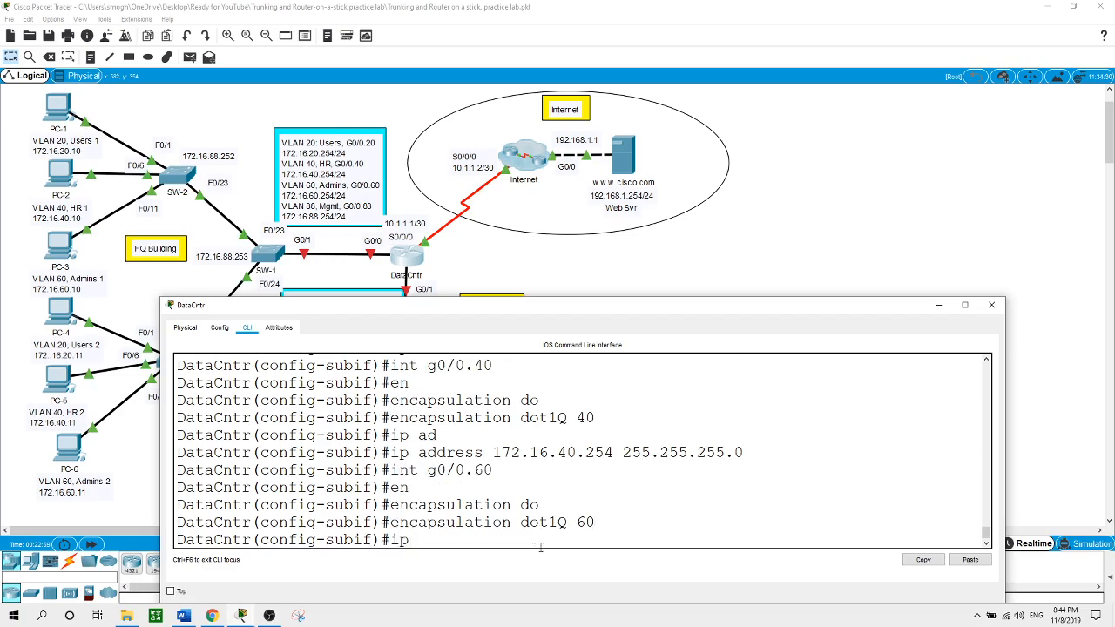
pyautogui.press('BackSpace')
pyautogui.press('BackSpace')
pyautogui.press('Tab')
pyautogui.write('17')
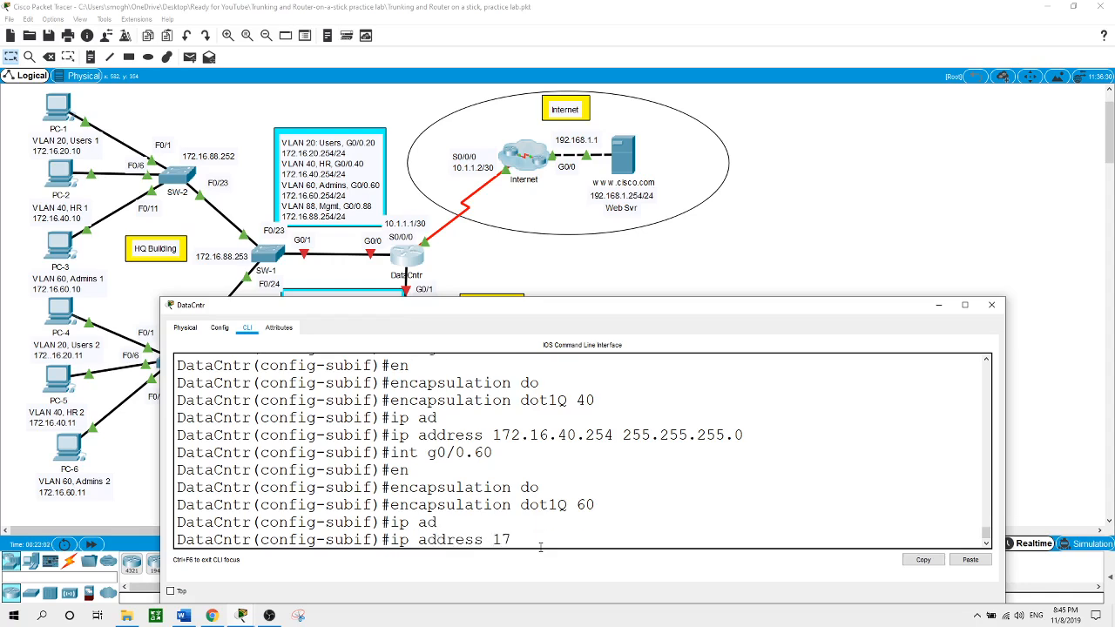
pyautogui.write('2.16.60.254 255.255.255.0')
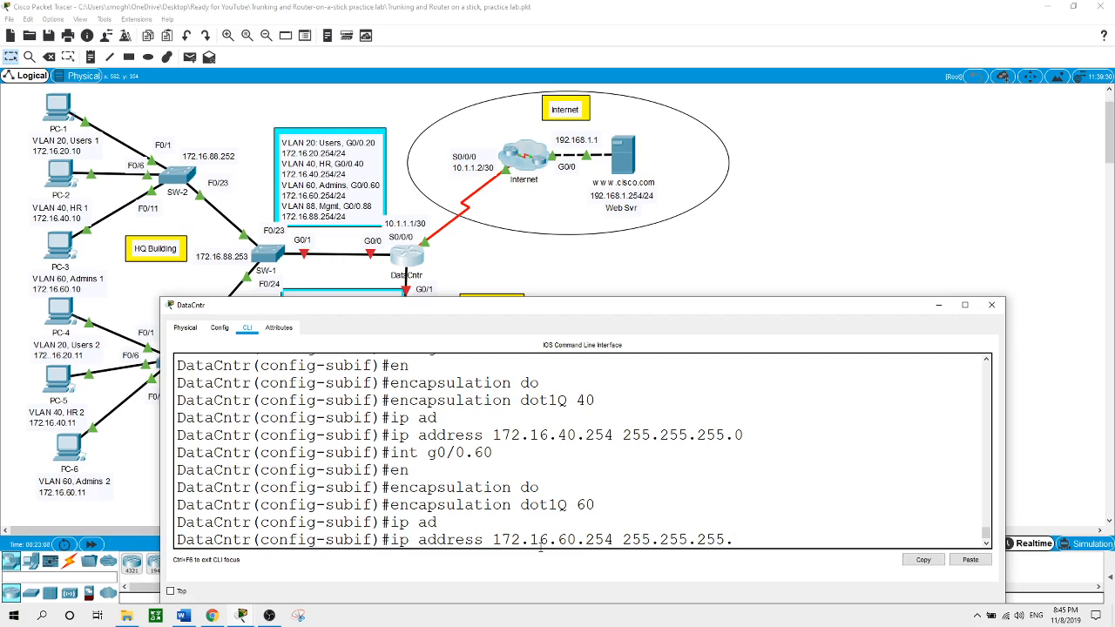
pyautogui.press('Return')
# Configure G0/0.88 with dot1Q VLAN 88 and IP 172.16.88.254 255.255.255.0
pyautogui.write('int g0/0')
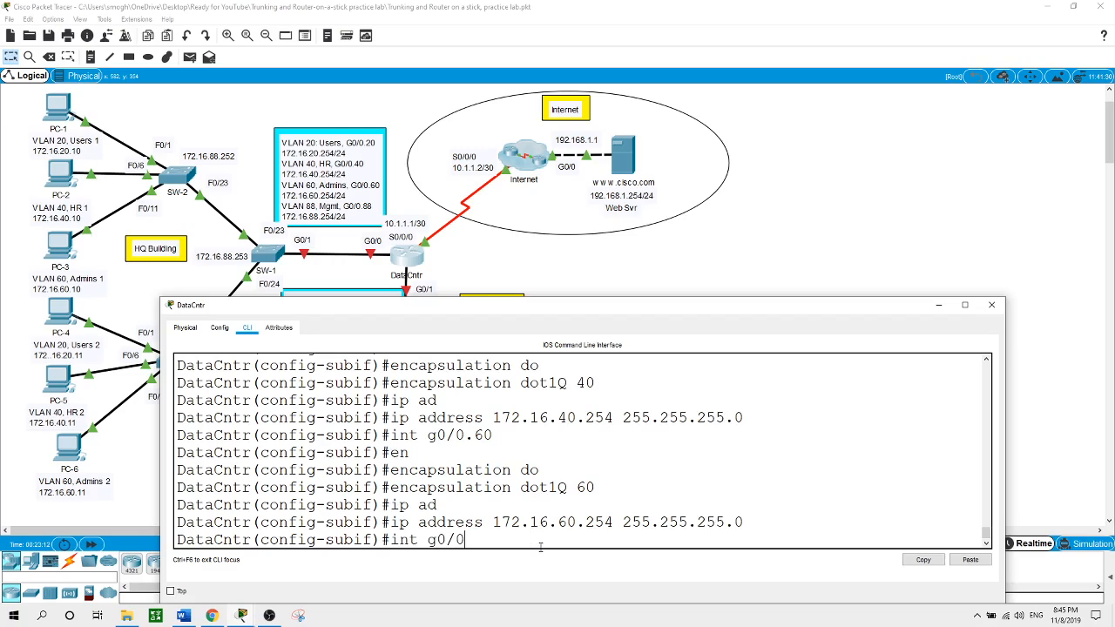
pyautogui.write('.88')
pyautogui.press('Return')
pyautogui.write('en')
pyautogui.press('Tab')
pyautogui.write('do')
pyautogui.press('Tab')
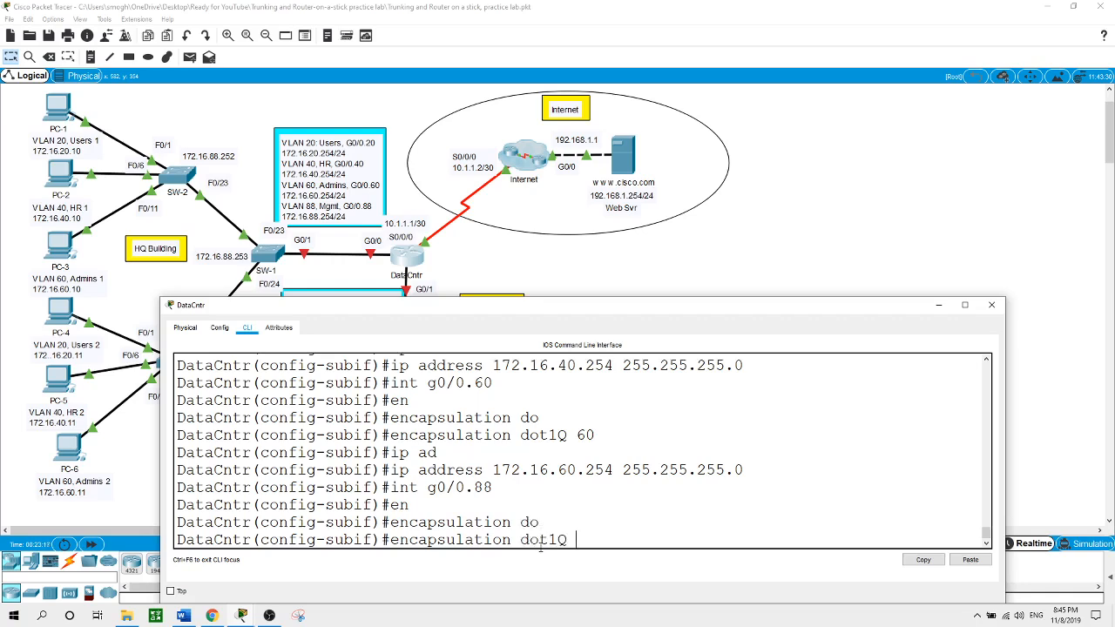
pyautogui.write('88')
pyautogui.press('Return')
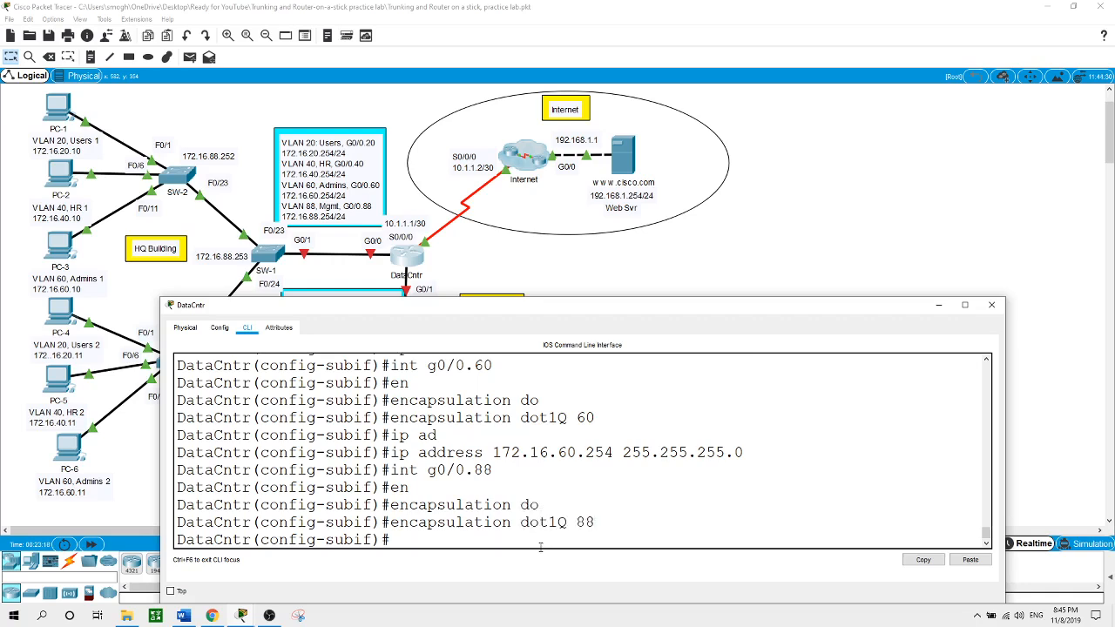
pyautogui.write('ip address 172.16.88')
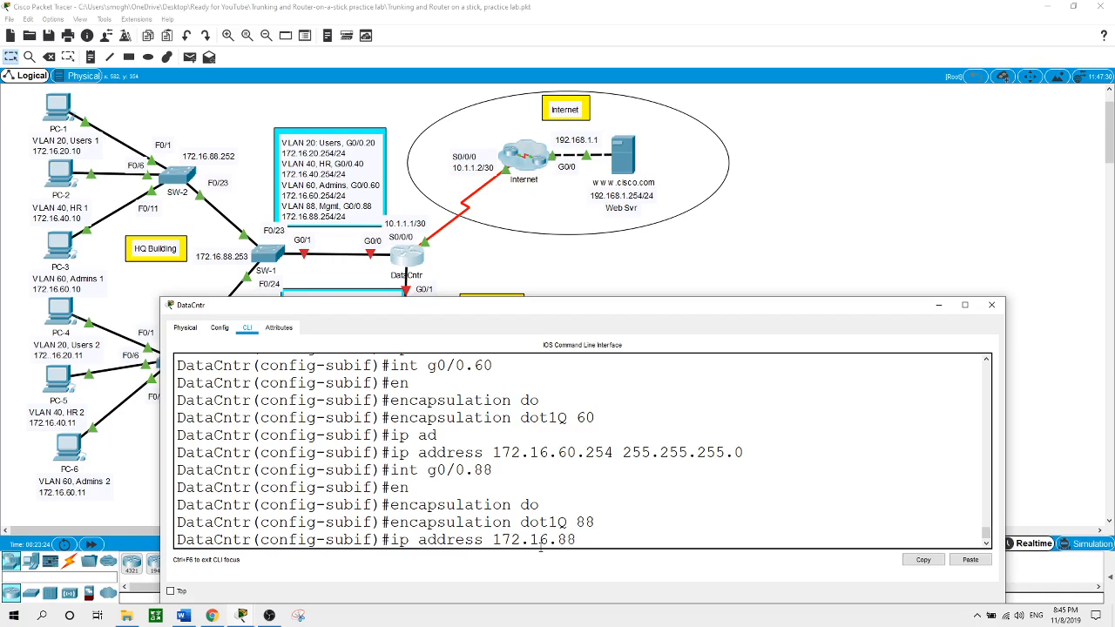
pyautogui.write('.254 255.255.255.0')
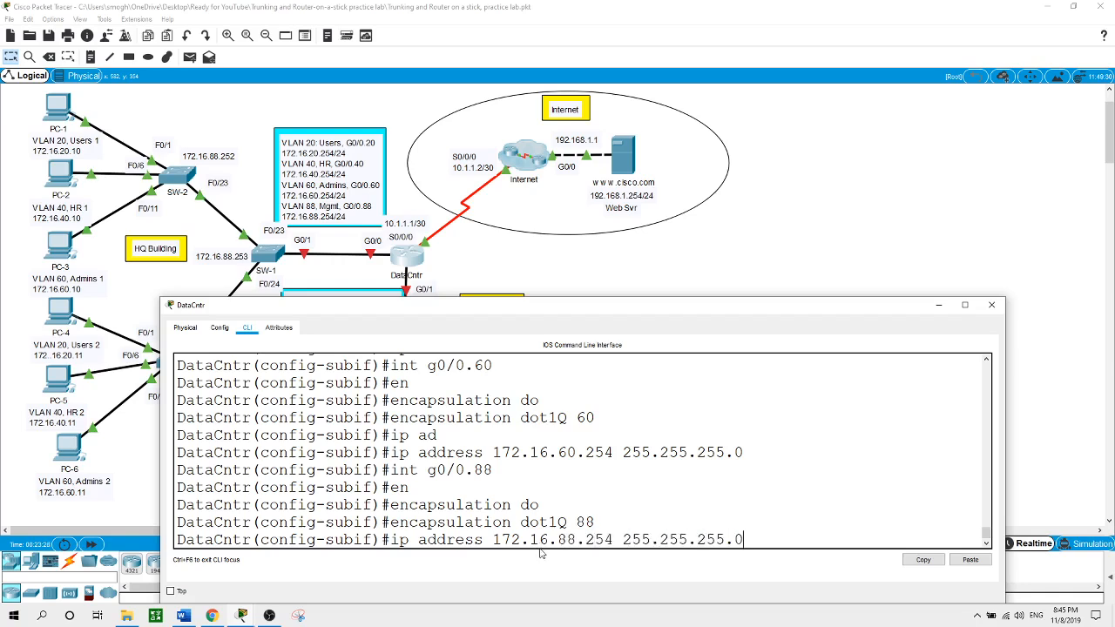
pyautogui.press('Return')
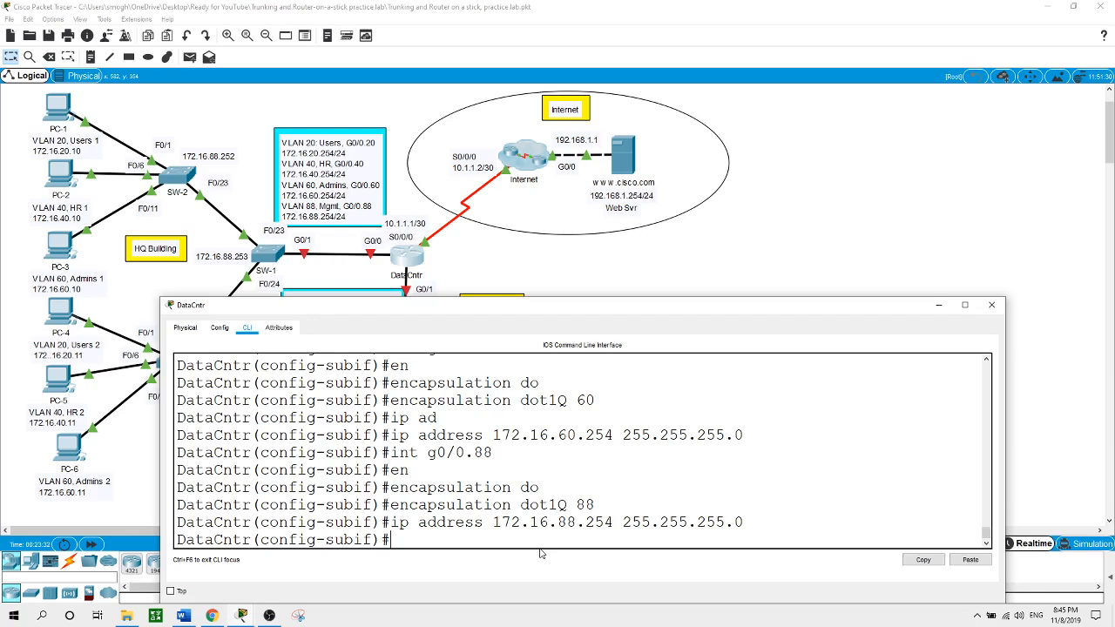
# Bring up physical interface G0/0 with no shutdown so its subinterfaces come up
pyautogui.write('exit')
pyautogui.press('Return')
pyautogui.write('int g')
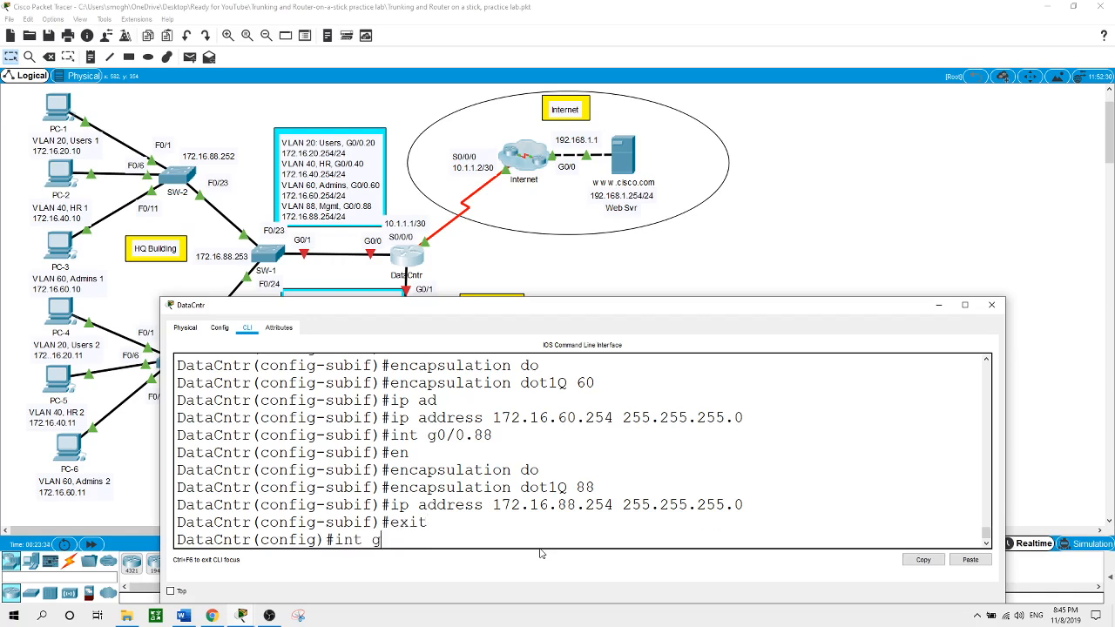
pyautogui.write('0/0')
pyautogui.press('Return')
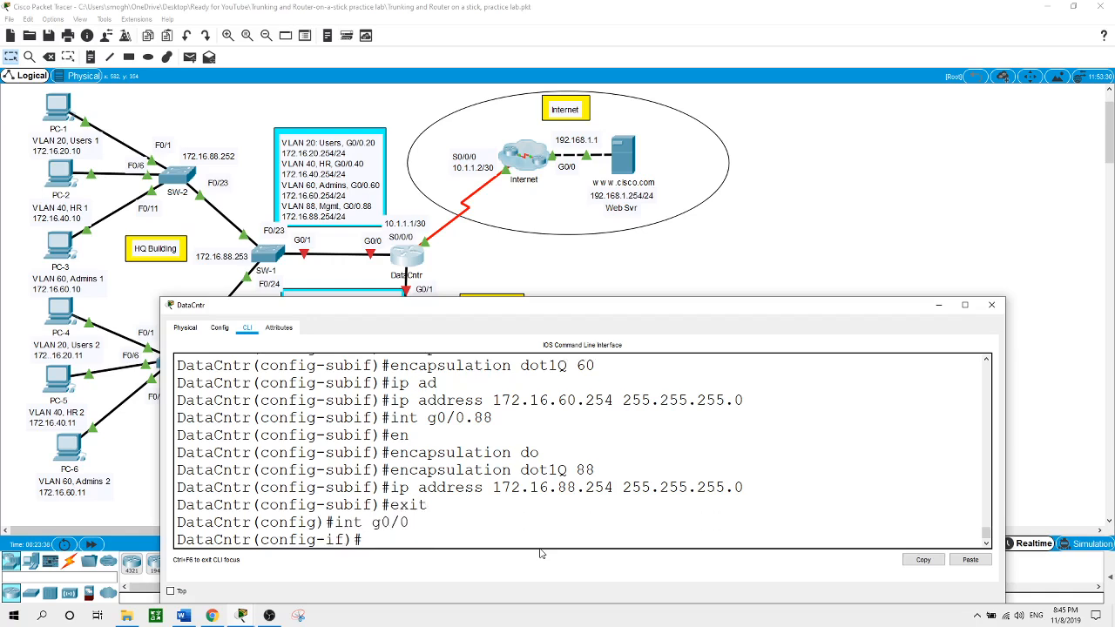
pyautogui.write('no shut')
pyautogui.press('Return')
pyautogui.press('Return')
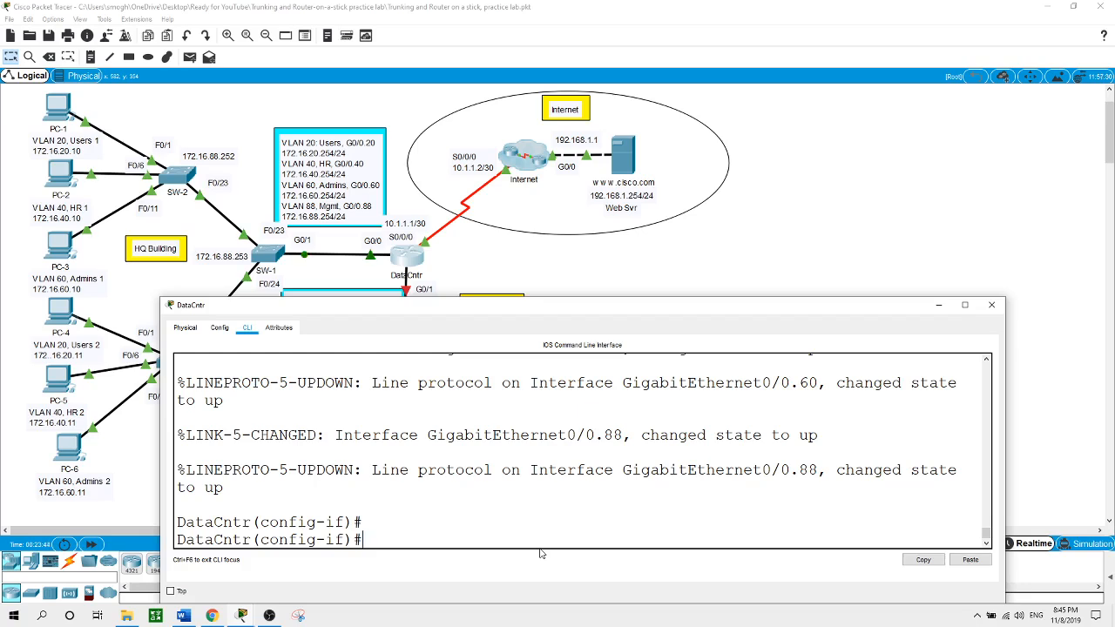
# Return to DataCntr's console and exit back to global configuration mode
pyautogui.click(853, 231)
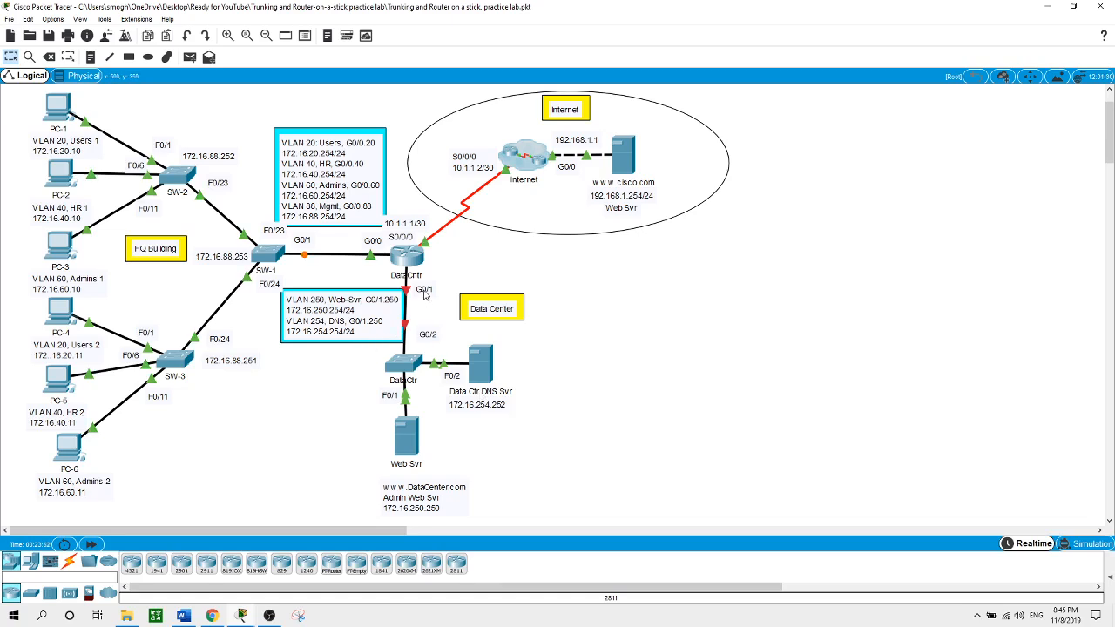
pyautogui.click(416, 255)
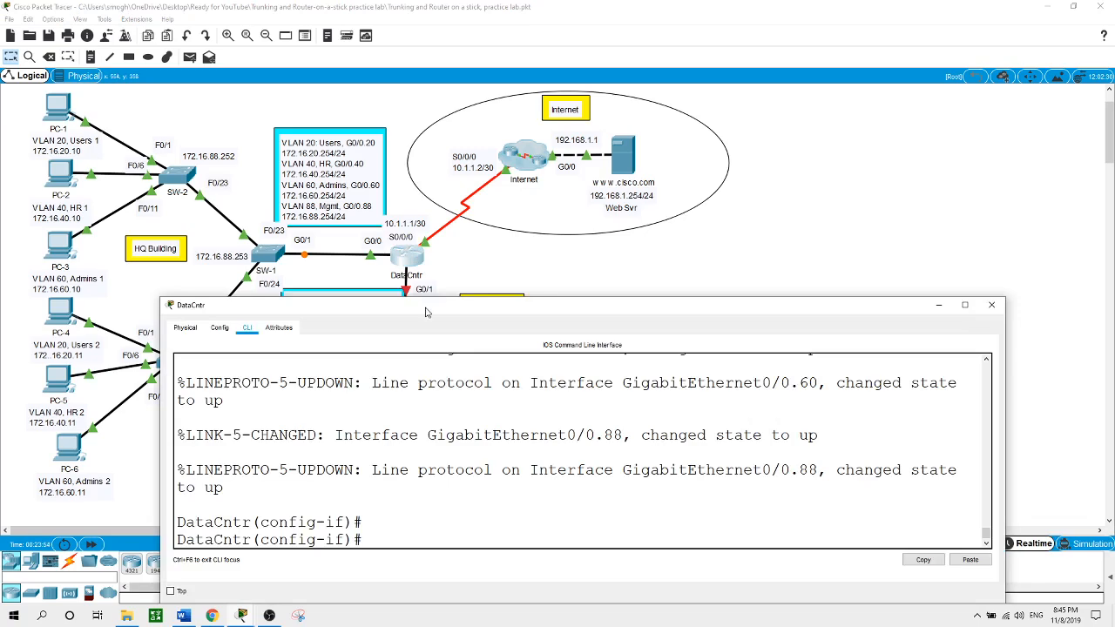
pyautogui.write('e')
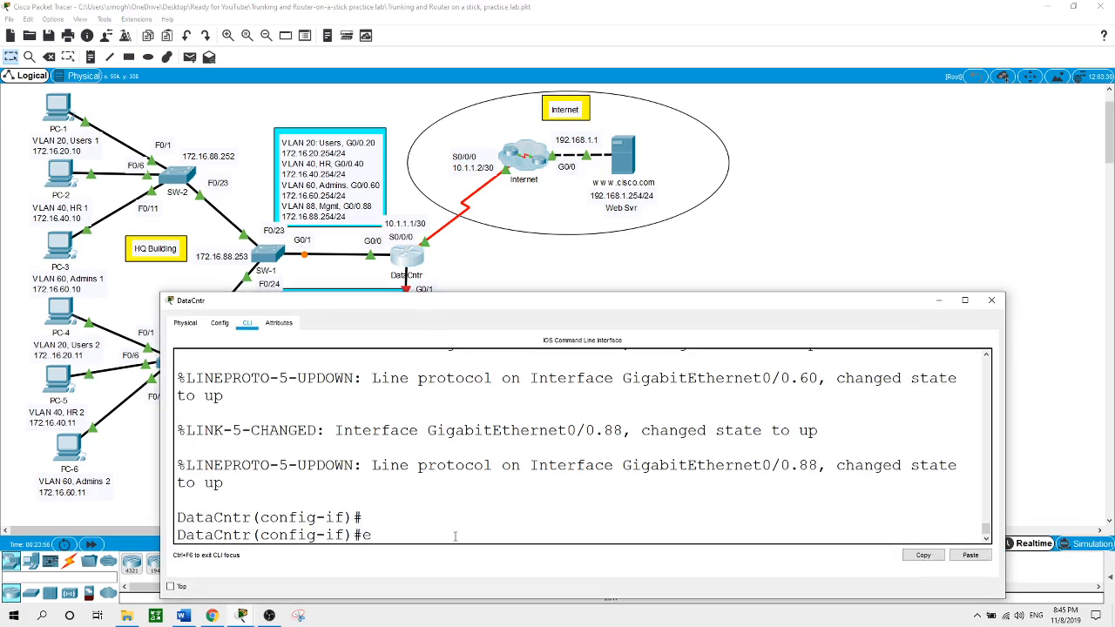
pyautogui.write('xit')
pyautogui.press('Return')
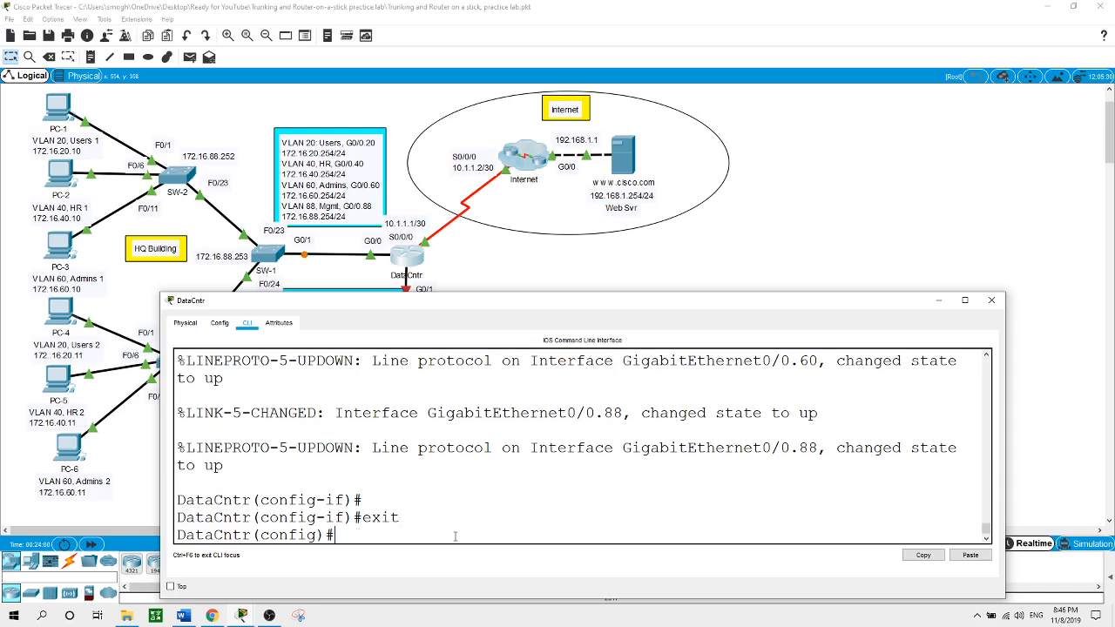
# Configure G0/1.250 with dot1Q VLAN 250 and IP 172.16.250.254 255.255.255.0
pyautogui.write('int g0/1.250')
pyautogui.press('Return')
pyautogui.write('en')
pyautogui.press('Tab')
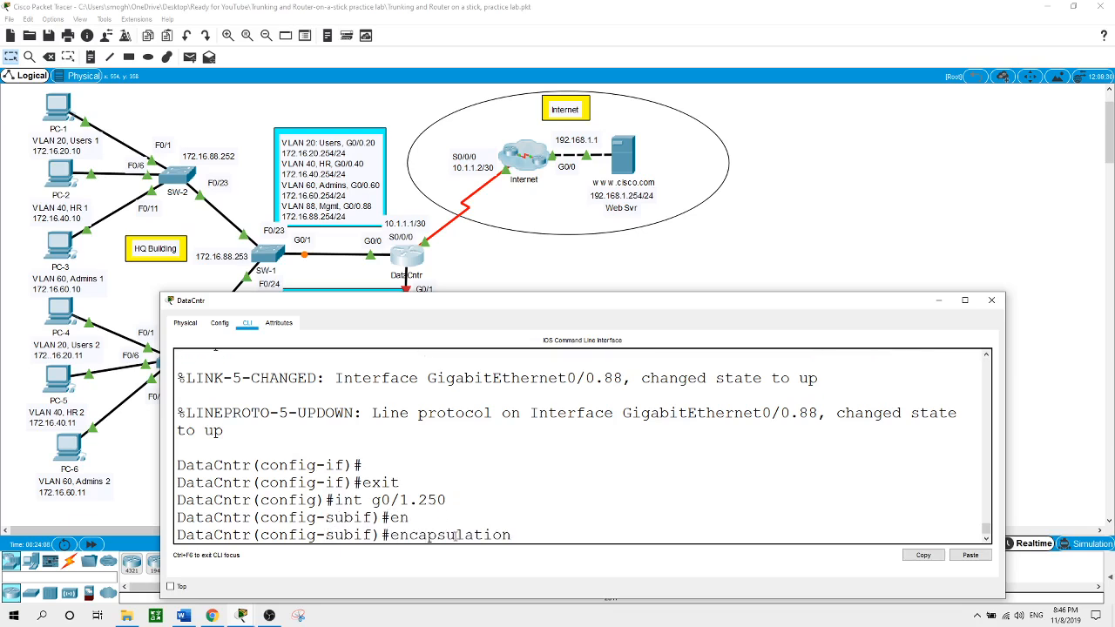
pyautogui.write('do')
pyautogui.press('Tab')
pyautogui.write('250')
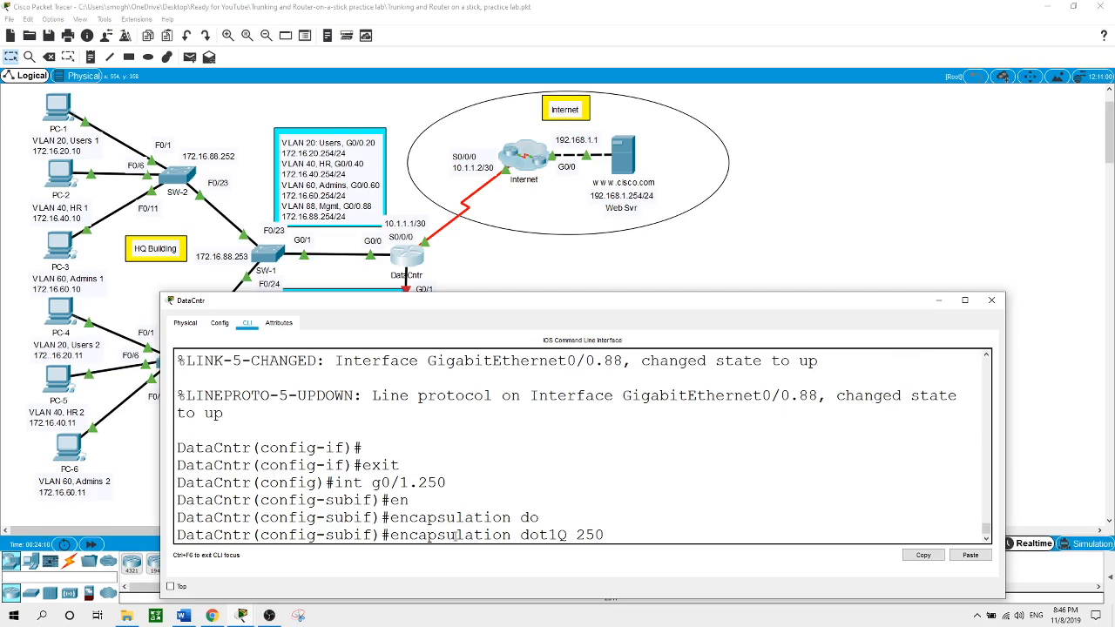
pyautogui.press('Tab')
pyautogui.press('Return')
pyautogui.write('ip adr')
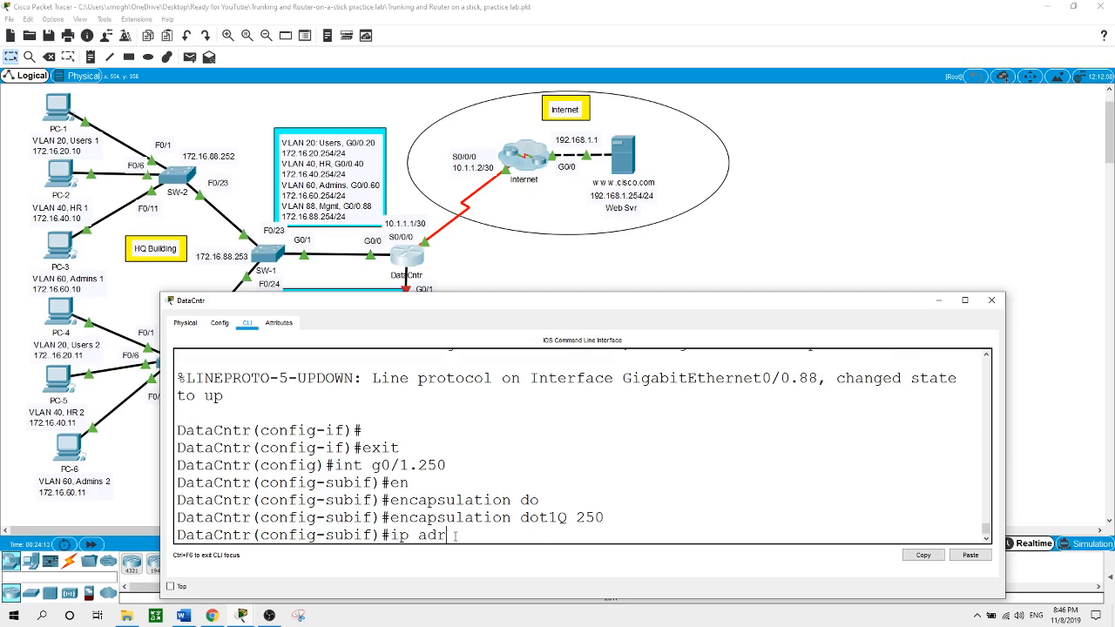
pyautogui.press('Tab')
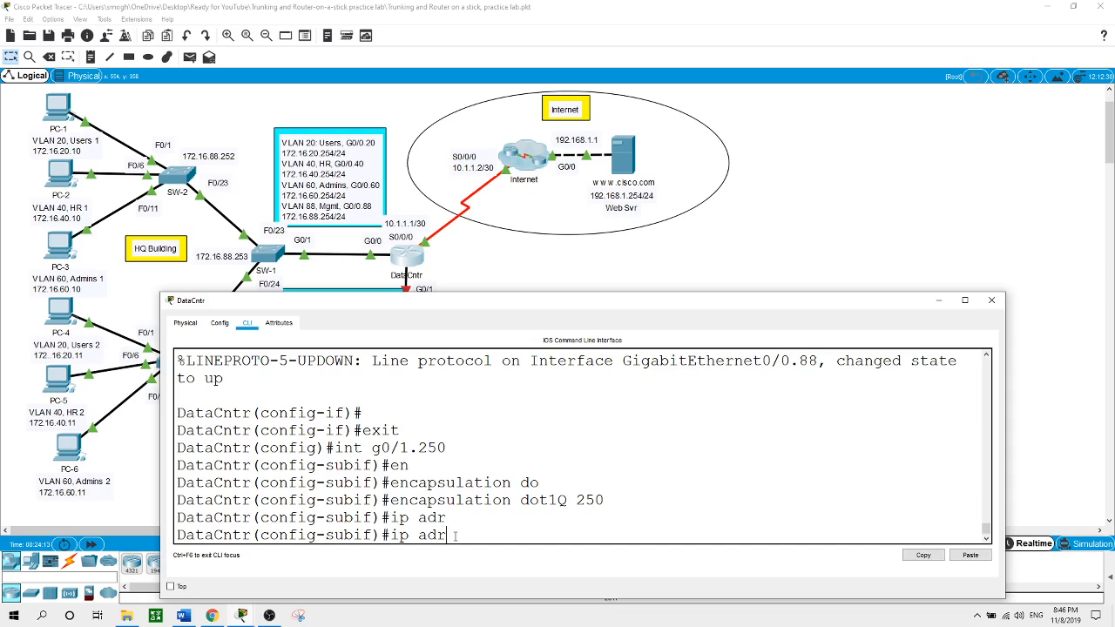
pyautogui.press('BackSpace')
pyautogui.write('d')
pyautogui.press('Tab')
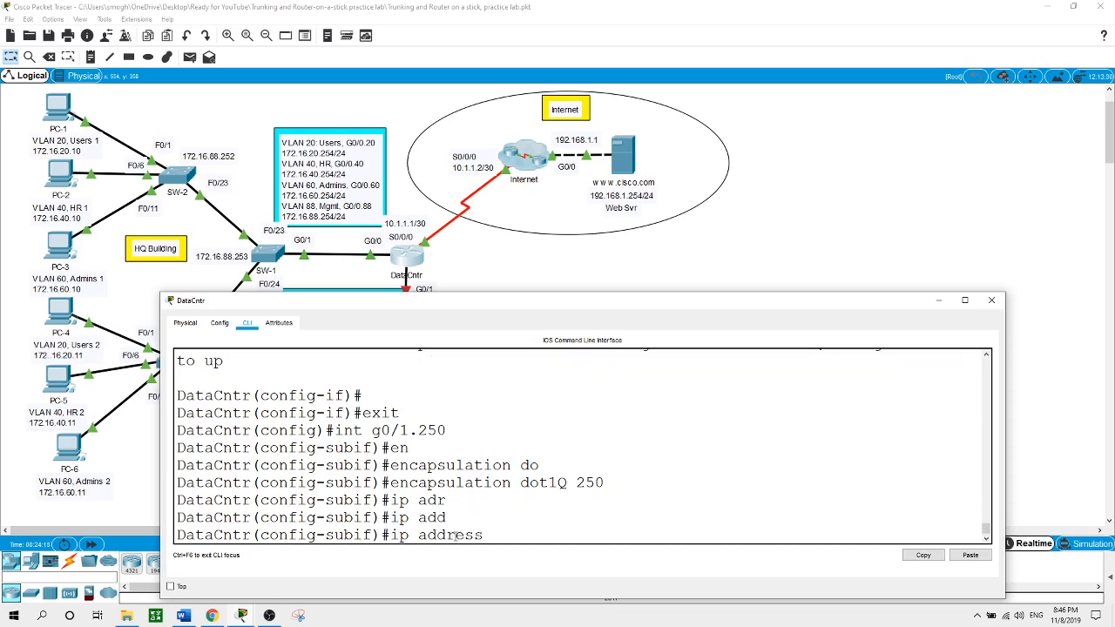
pyautogui.write('172.16.25')
pyautogui.write('0.254 255.')
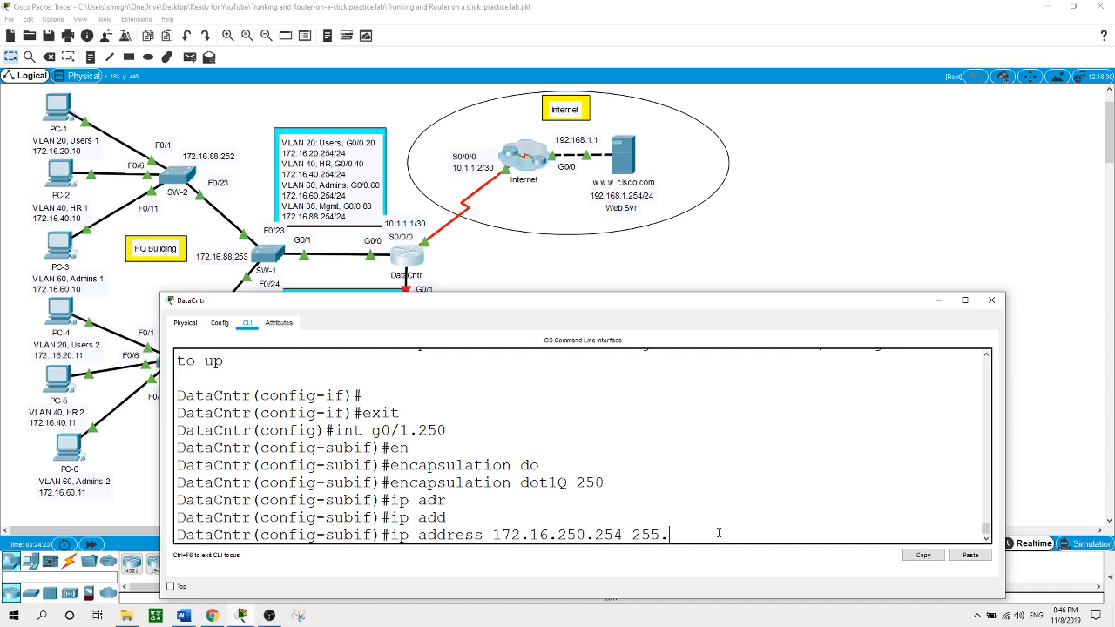
pyautogui.write('255.255.0')
pyautogui.press('Return')
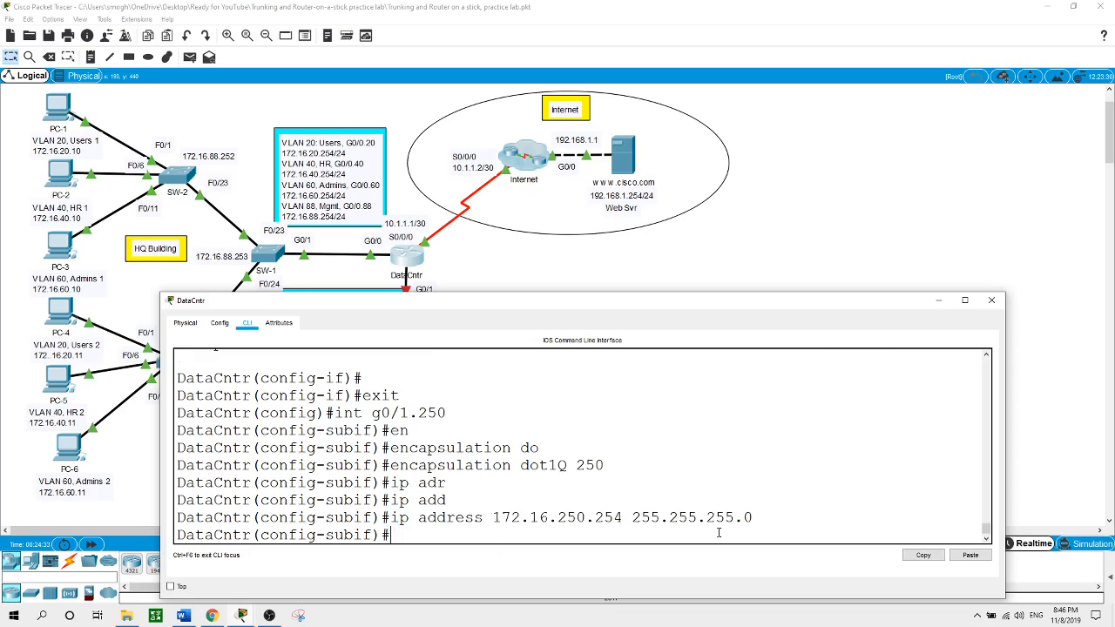
# Configure G0/1.254 with dot1Q VLAN 254 and IP 172.16.254.254 255.255.255.0
pyautogui.write('int g0/1.254')
pyautogui.press('Return')
pyautogui.write('en')
pyautogui.press('Tab')
pyautogui.write('do')
pyautogui.press('Tab')
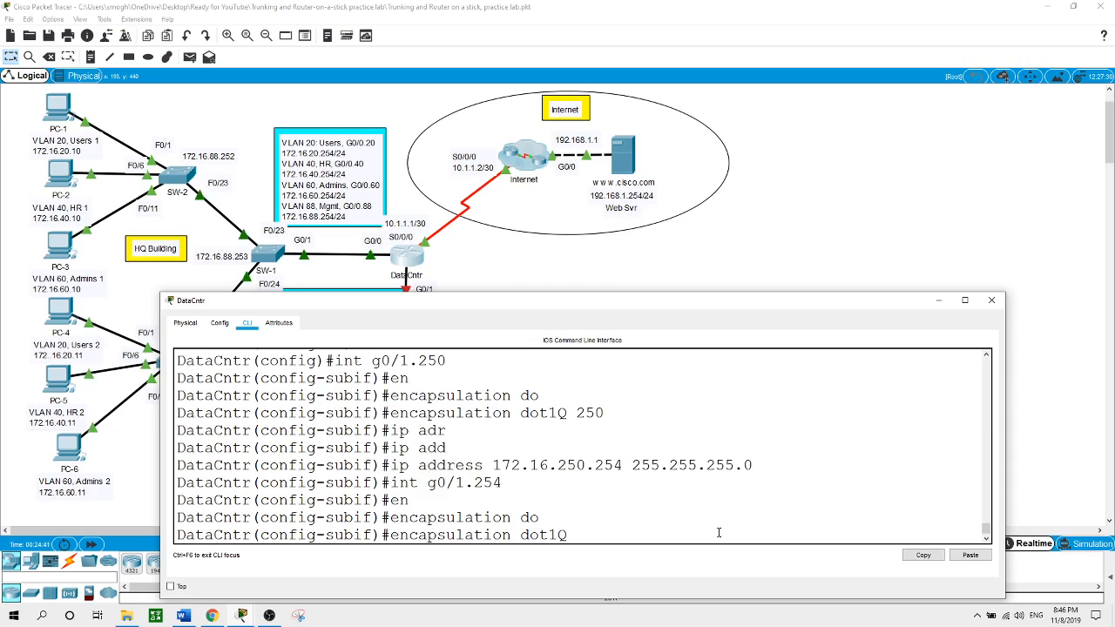
pyautogui.write('254')
pyautogui.press('Return')
pyautogui.write('ip ad')
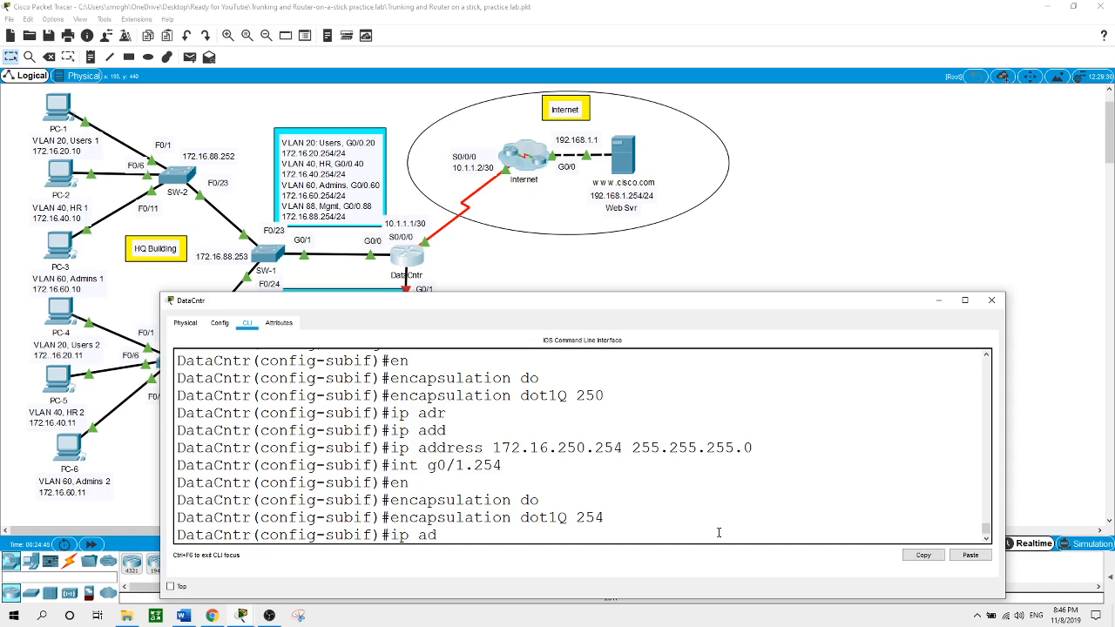
pyautogui.press('Tab')
pyautogui.write('172.')
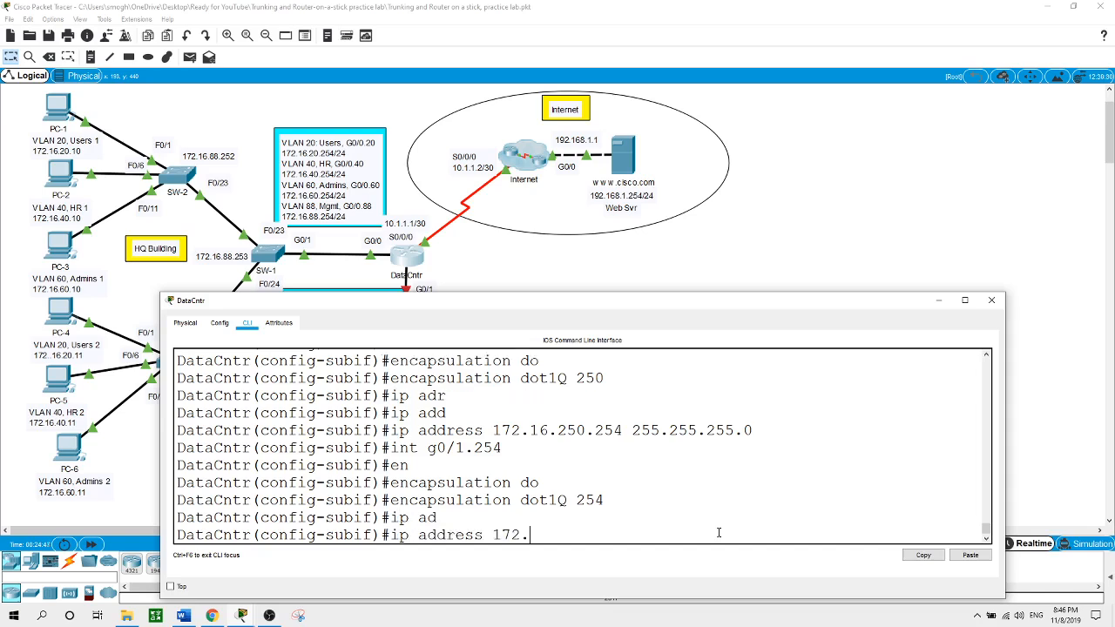
pyautogui.write('16.254.254')
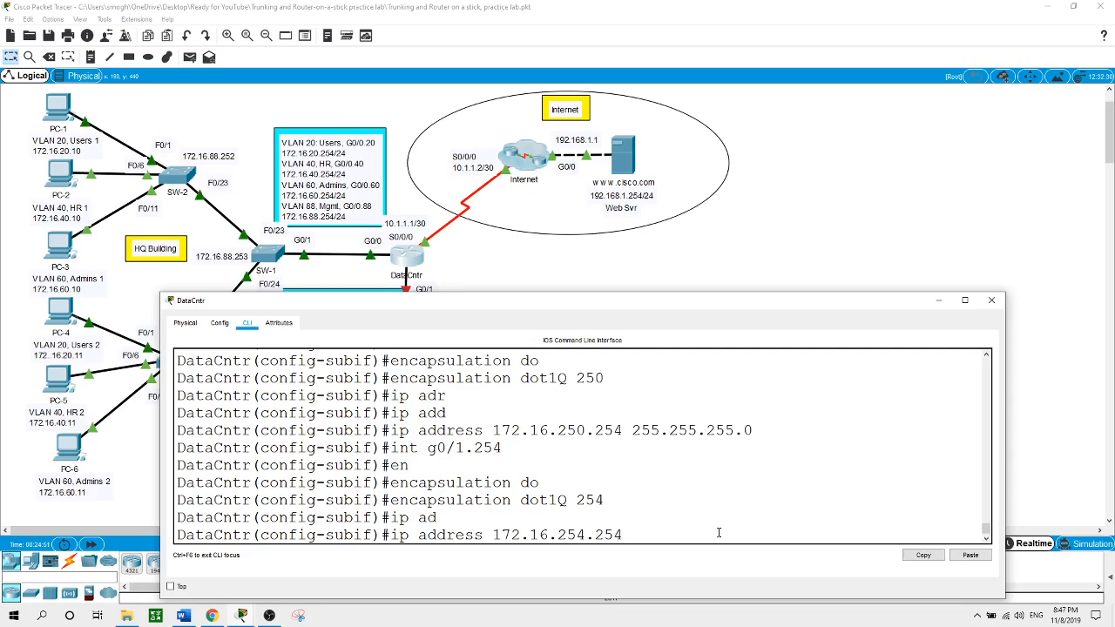
pyautogui.write(' 255.255.255.0')
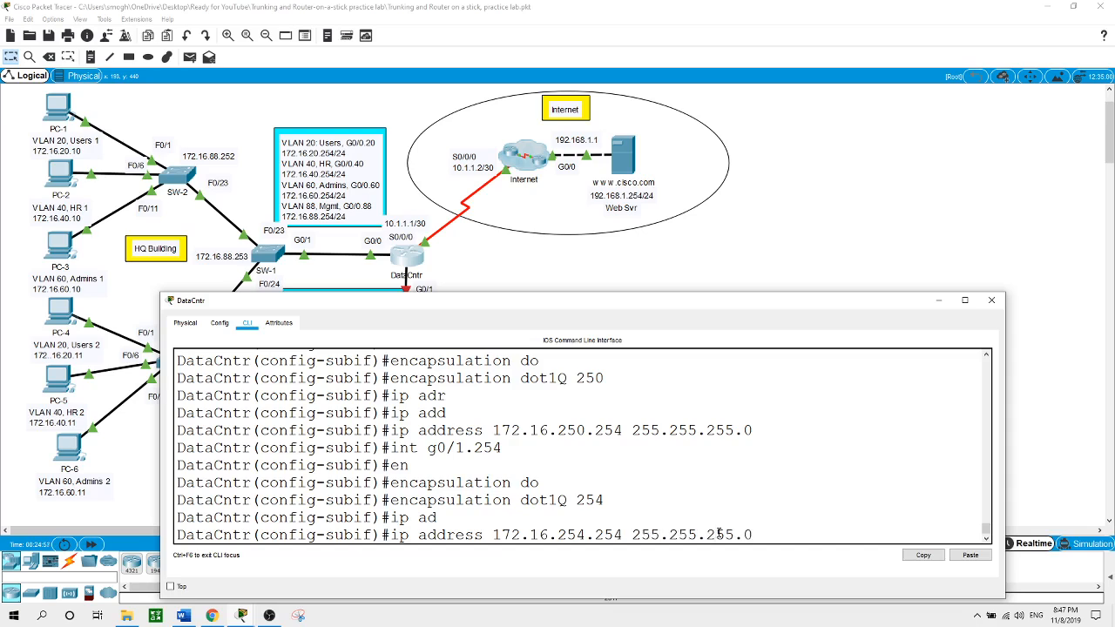
pyautogui.press('Return')
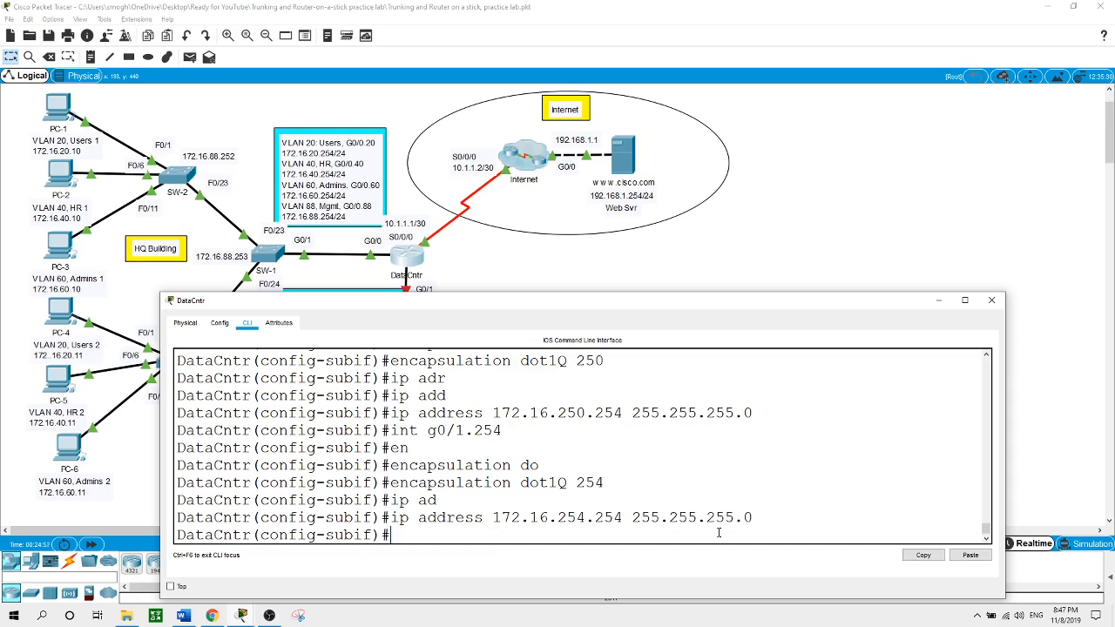
# Bring interface G0/1 up with no shutdown and put the router window away
pyautogui.write('exit')
pyautogui.press('Return')
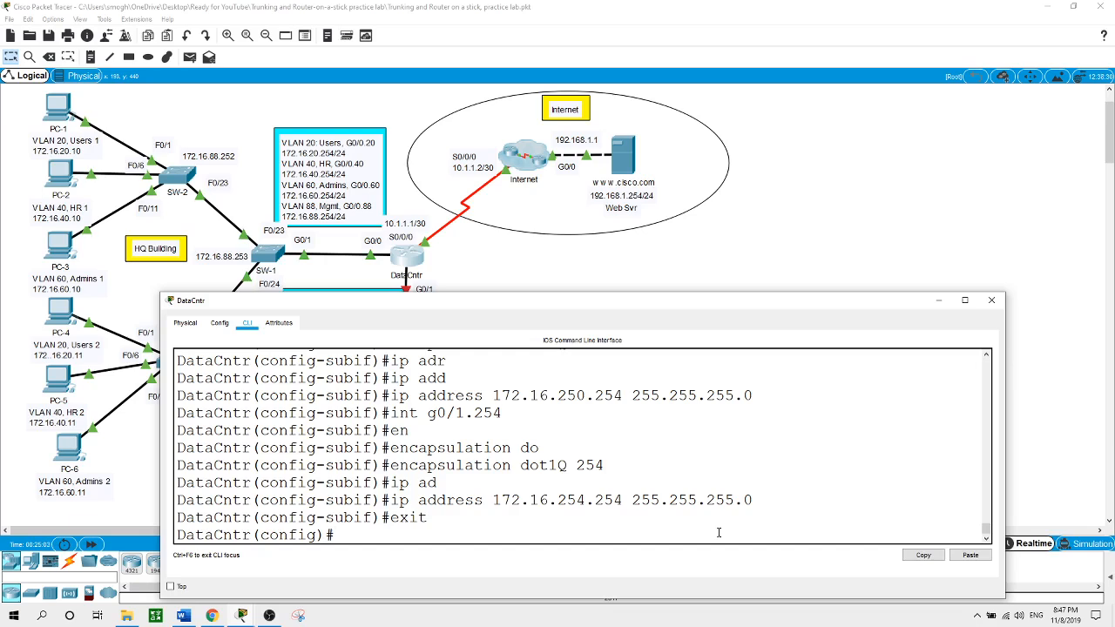
pyautogui.write('int g0/1')
pyautogui.press('Return')
pyautogui.write('no shut')
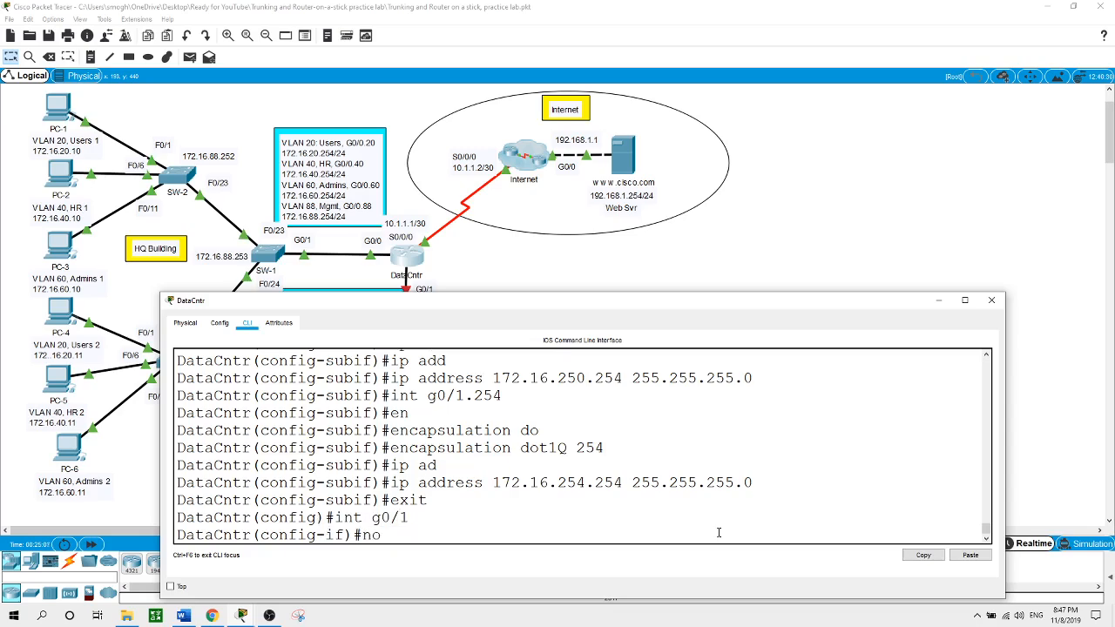
pyautogui.press('Return')
pyautogui.press('Return')
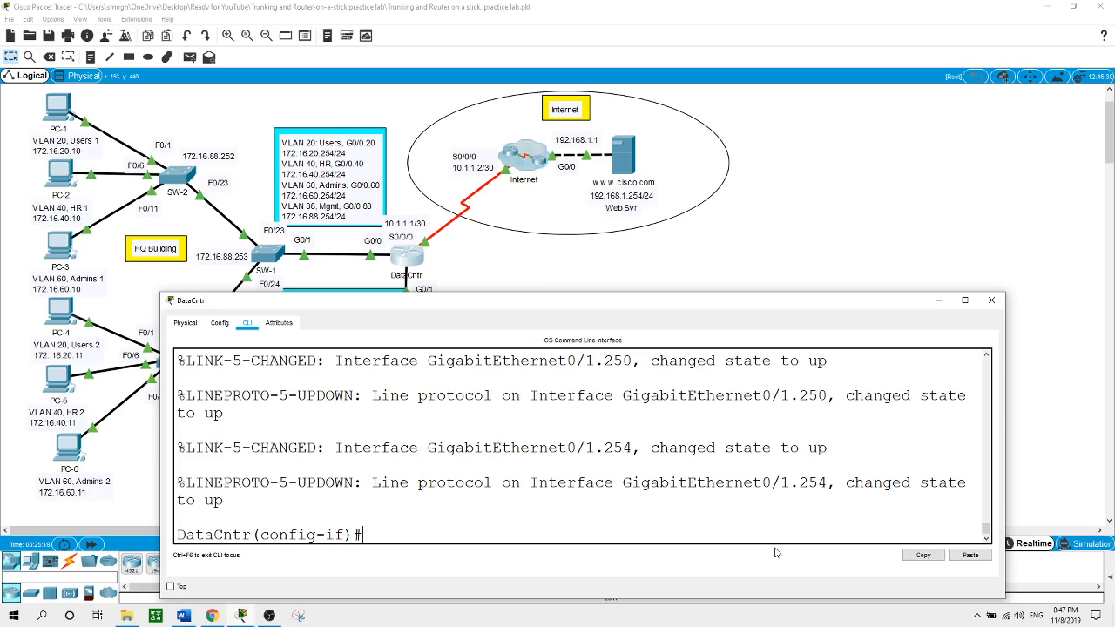
pyautogui.click(887, 230)
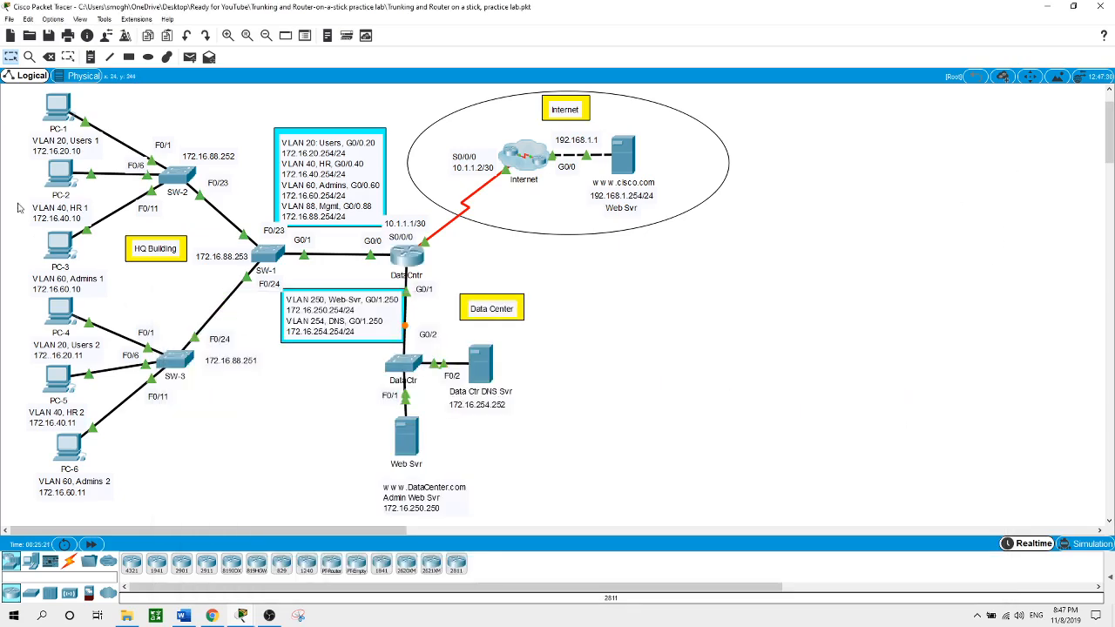
pyautogui.click(58, 127)
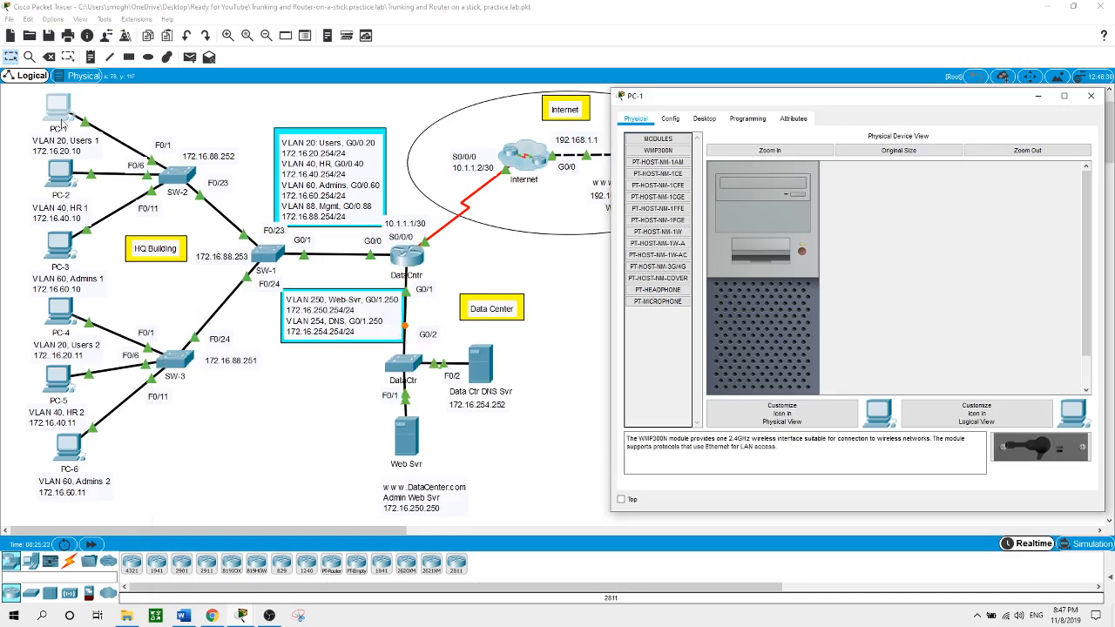
pyautogui.click(702, 120)
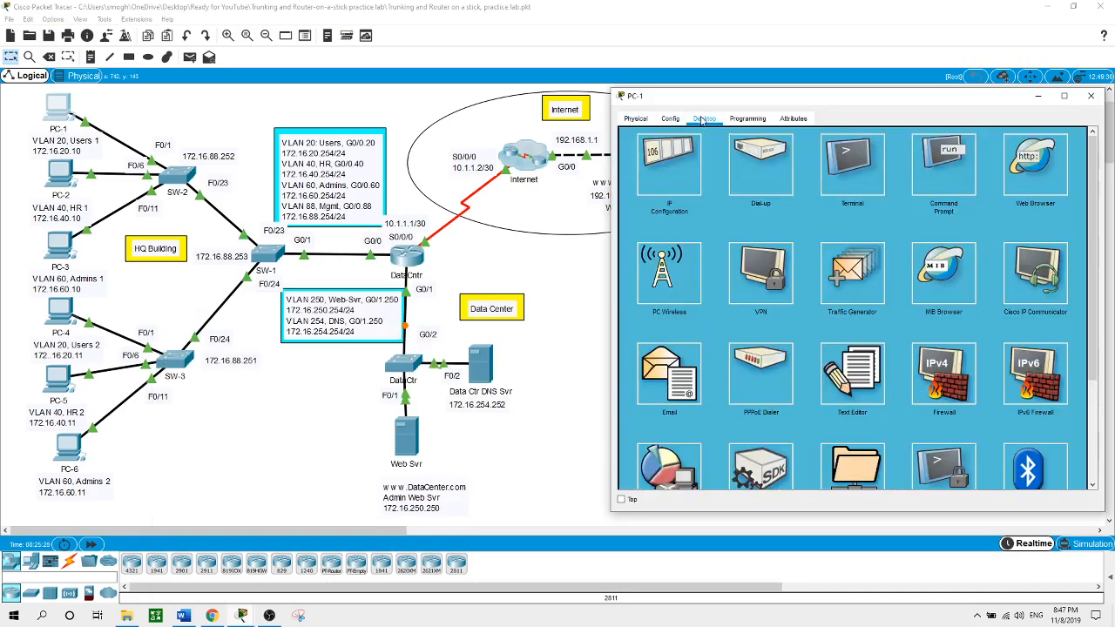
pyautogui.click(673, 155)
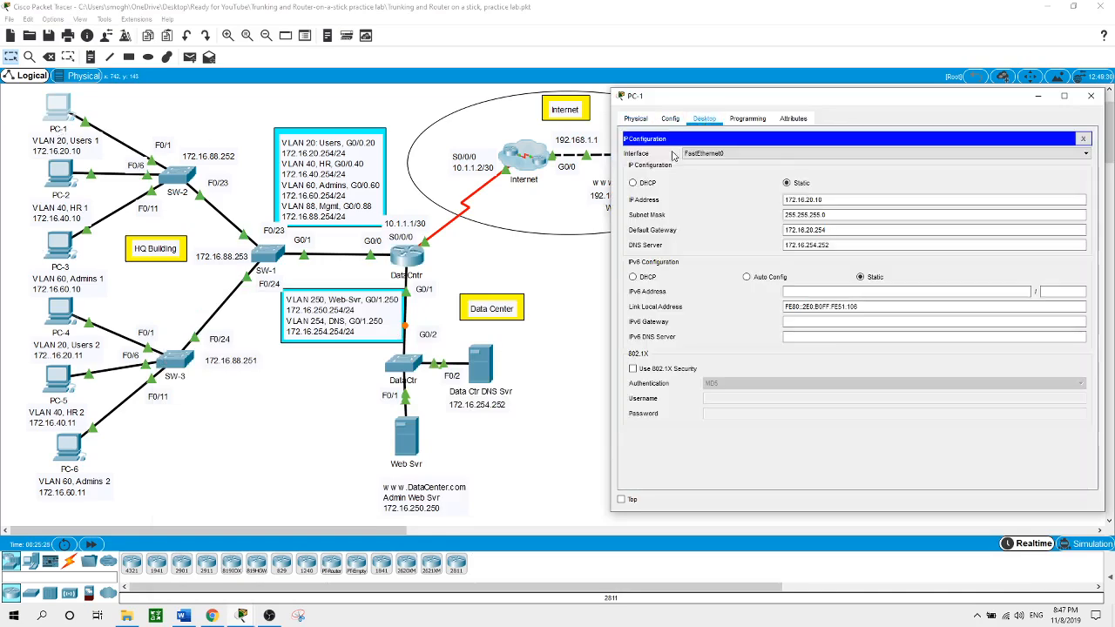
pyautogui.click(835, 227)
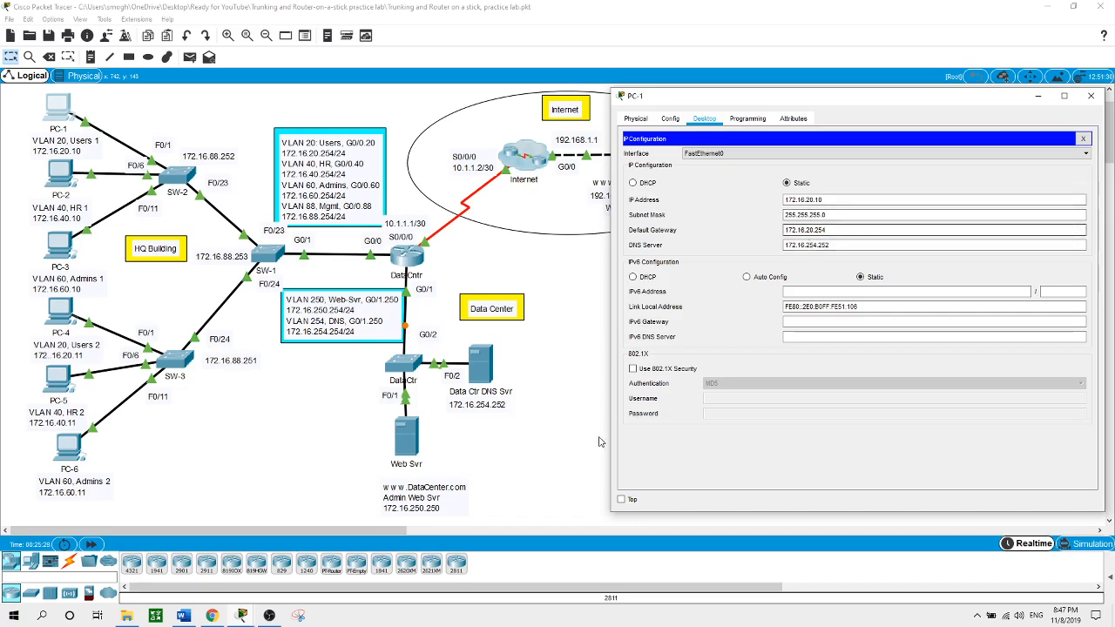
pyautogui.click(1083, 140)
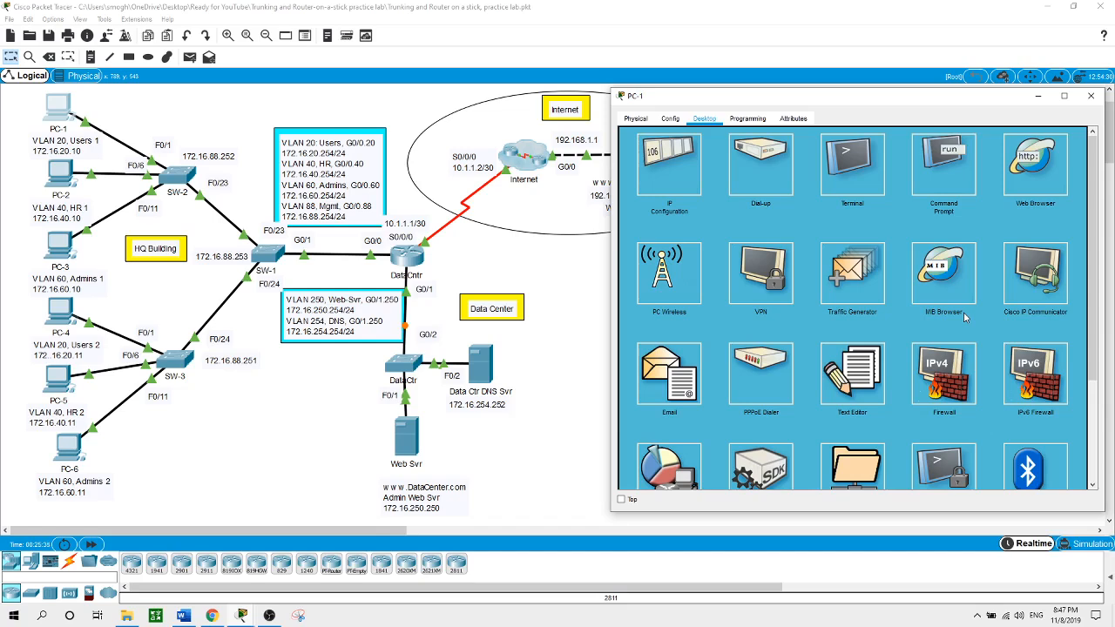
pyautogui.click(515, 458)
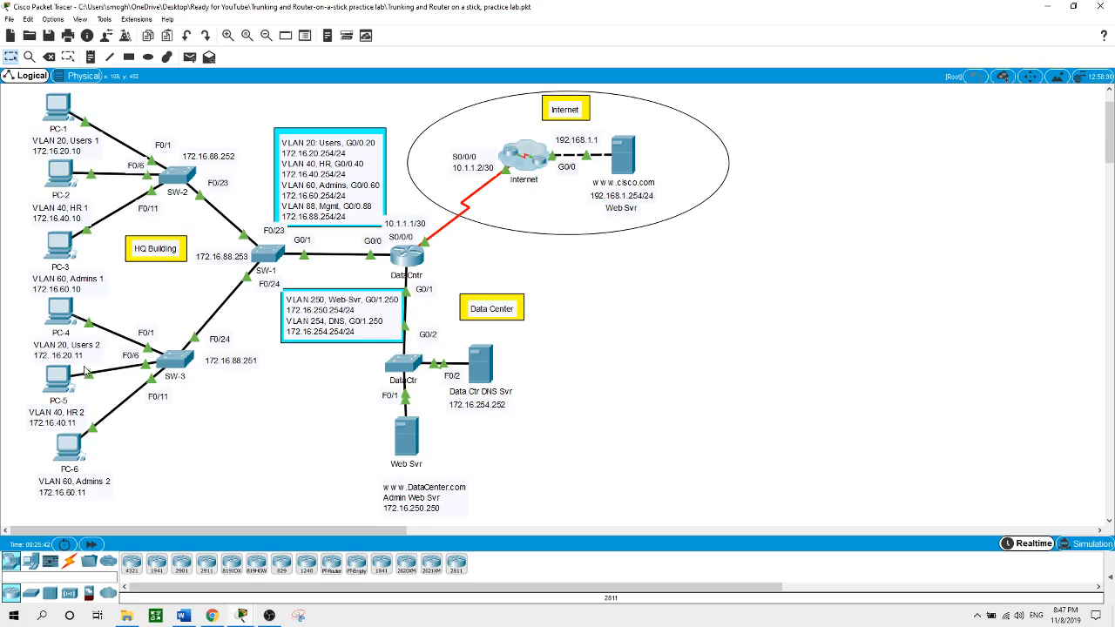
pyautogui.moveTo(76, 130)
pyautogui.click(59, 109)
pyautogui.click(947, 190)
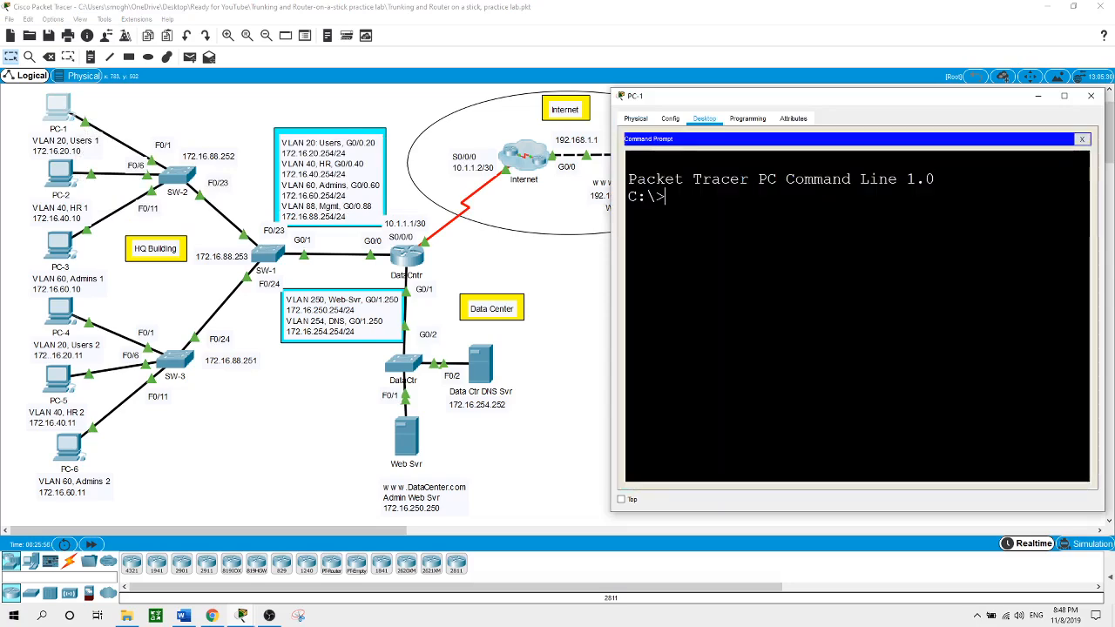
pyautogui.write('ping www')
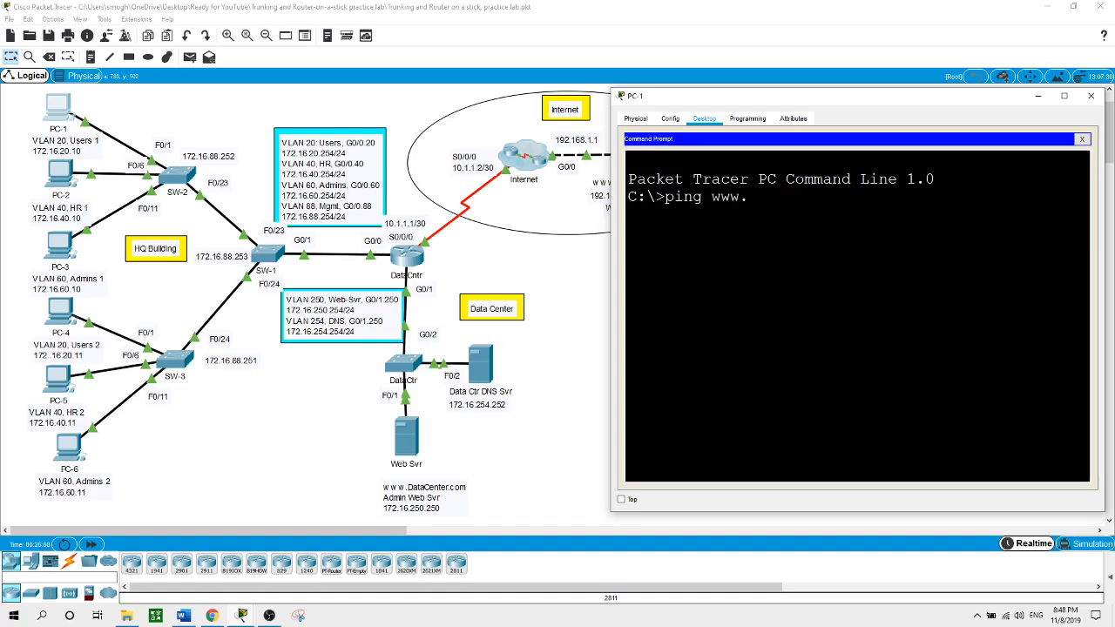
pyautogui.write('.cisco.com')
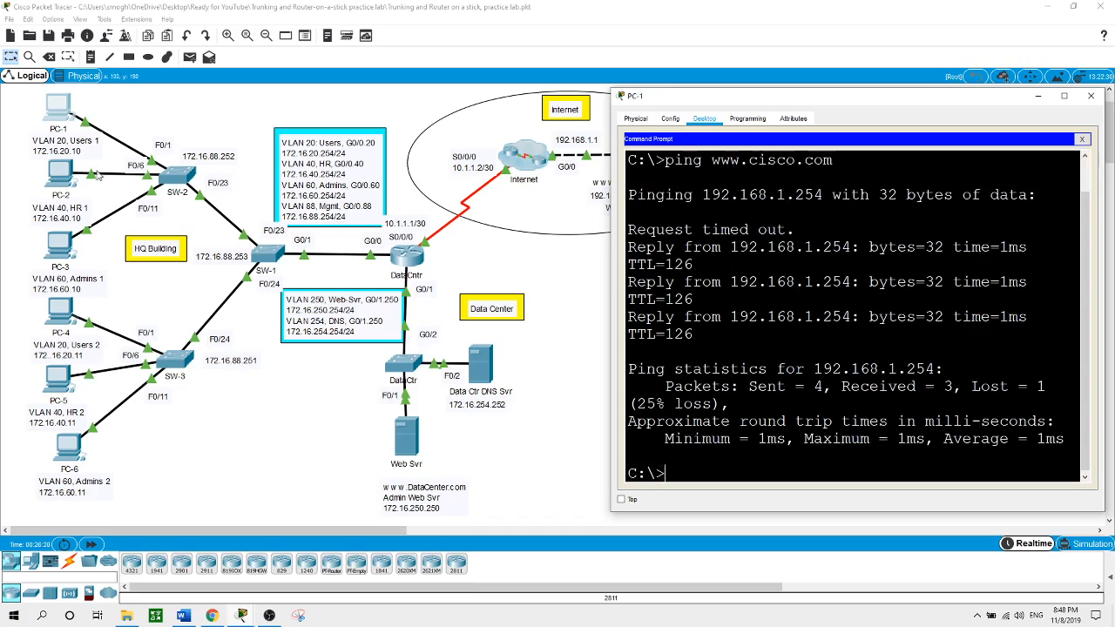
pyautogui.click(59, 178)
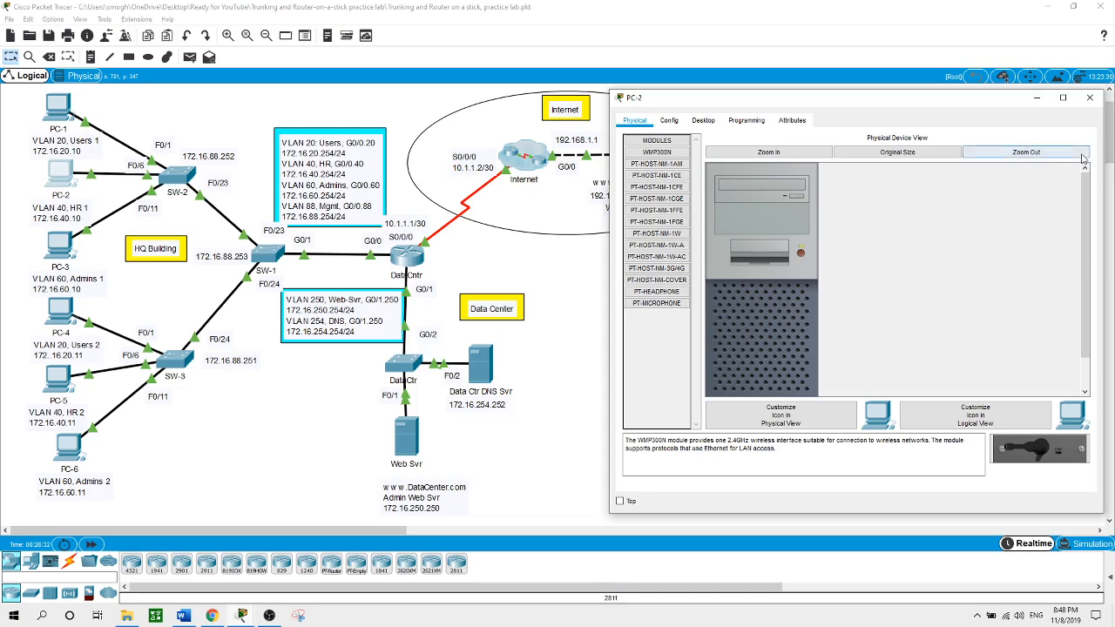
pyautogui.click(703, 120)
pyautogui.click(666, 167)
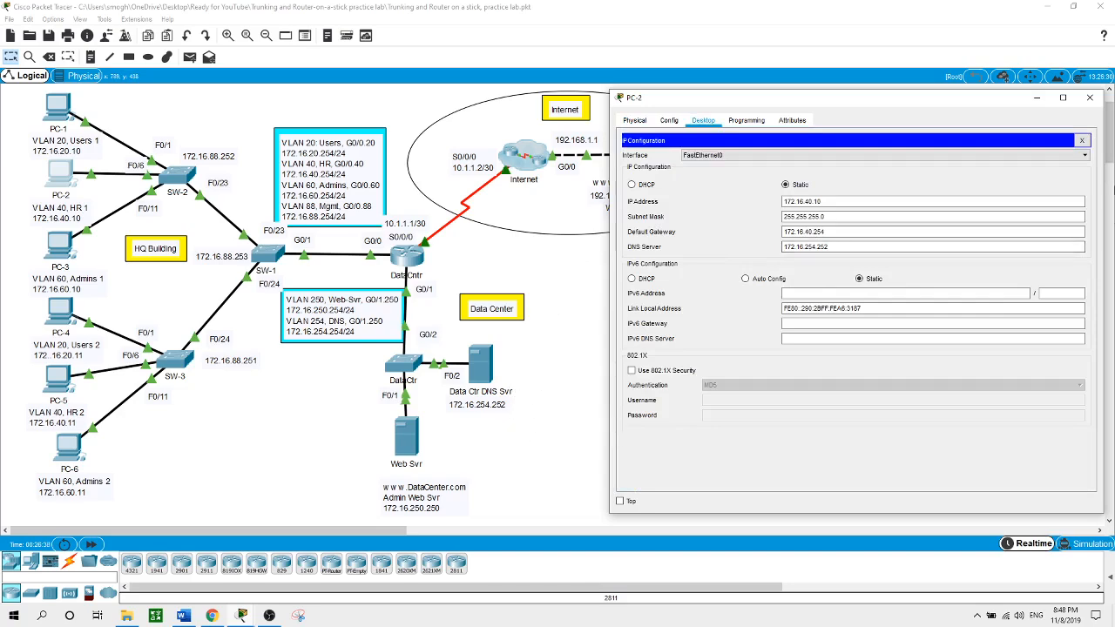
pyautogui.click(1081, 140)
pyautogui.click(943, 166)
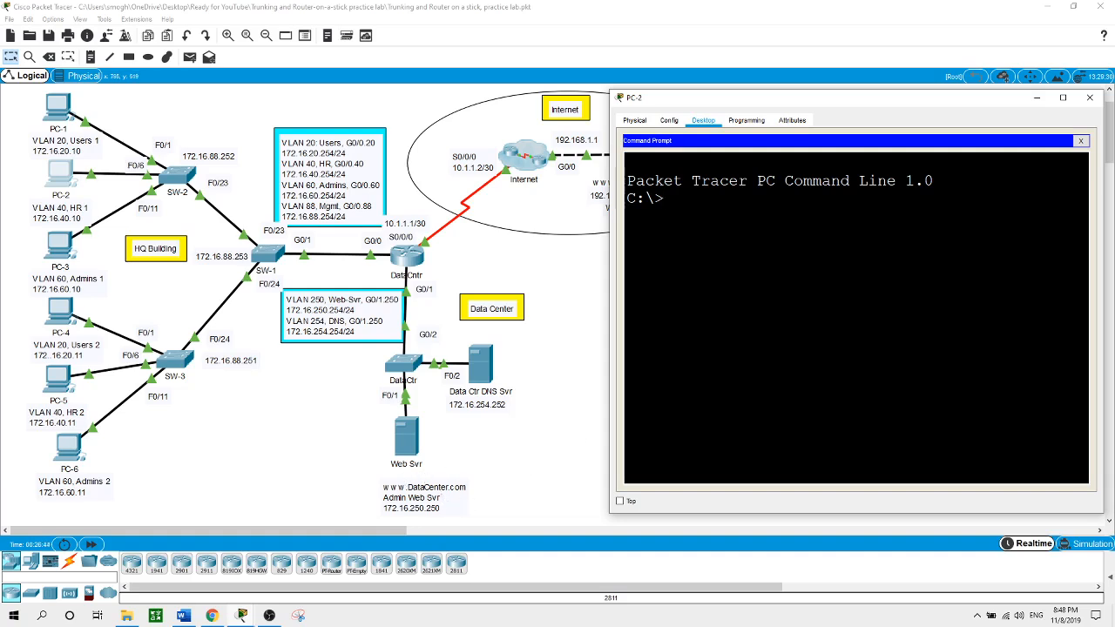
pyautogui.write('ping www.datace')
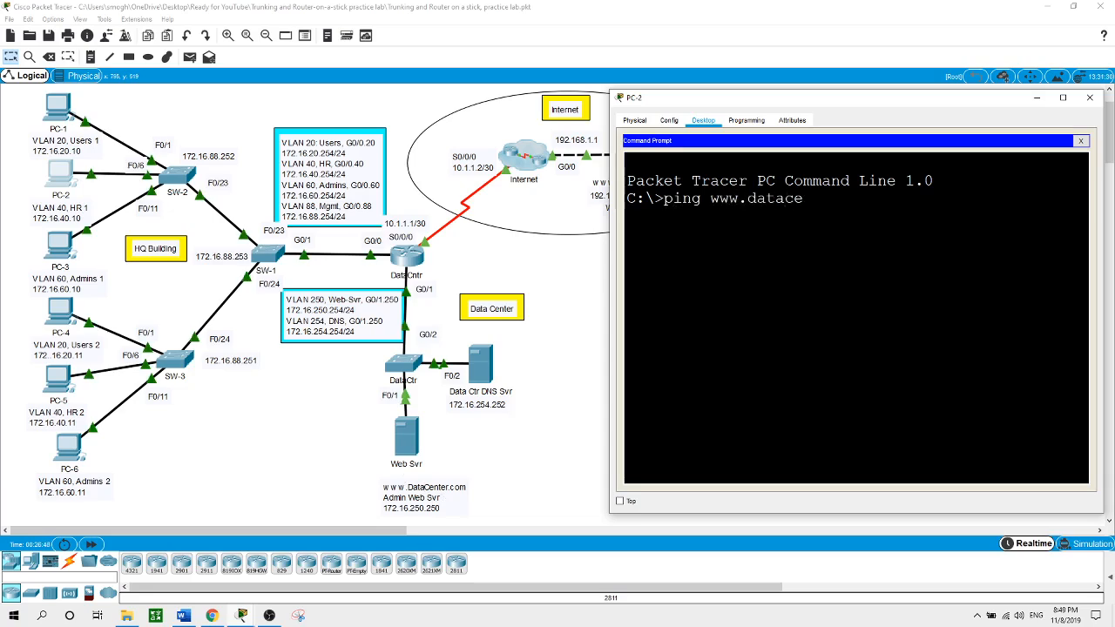
pyautogui.write('nter.com')
pyautogui.press('Return')
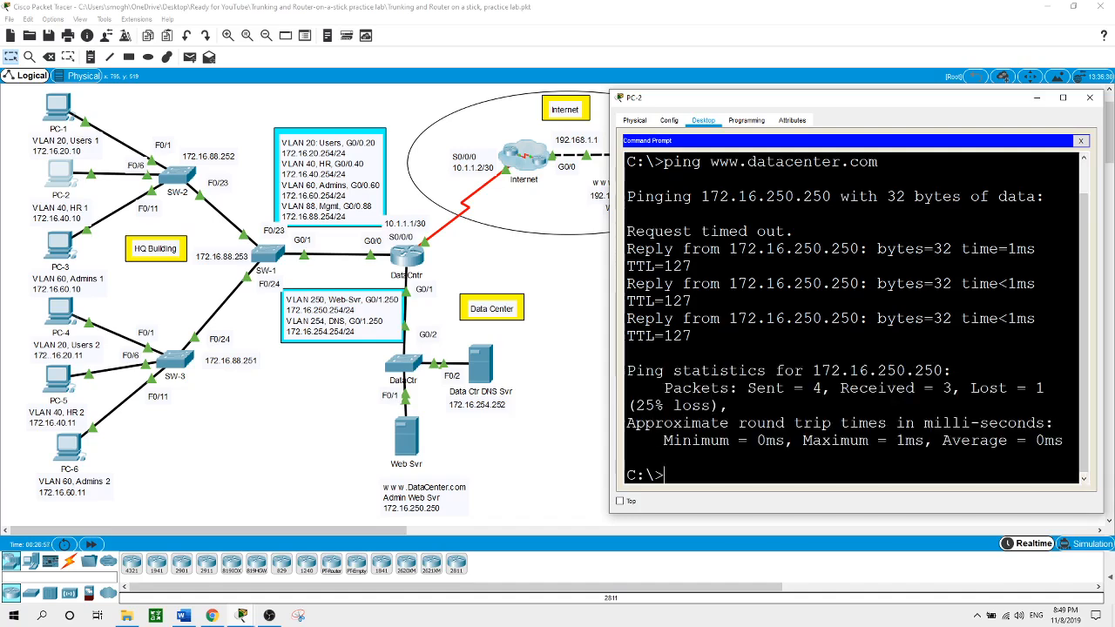
pyautogui.click(575, 448)
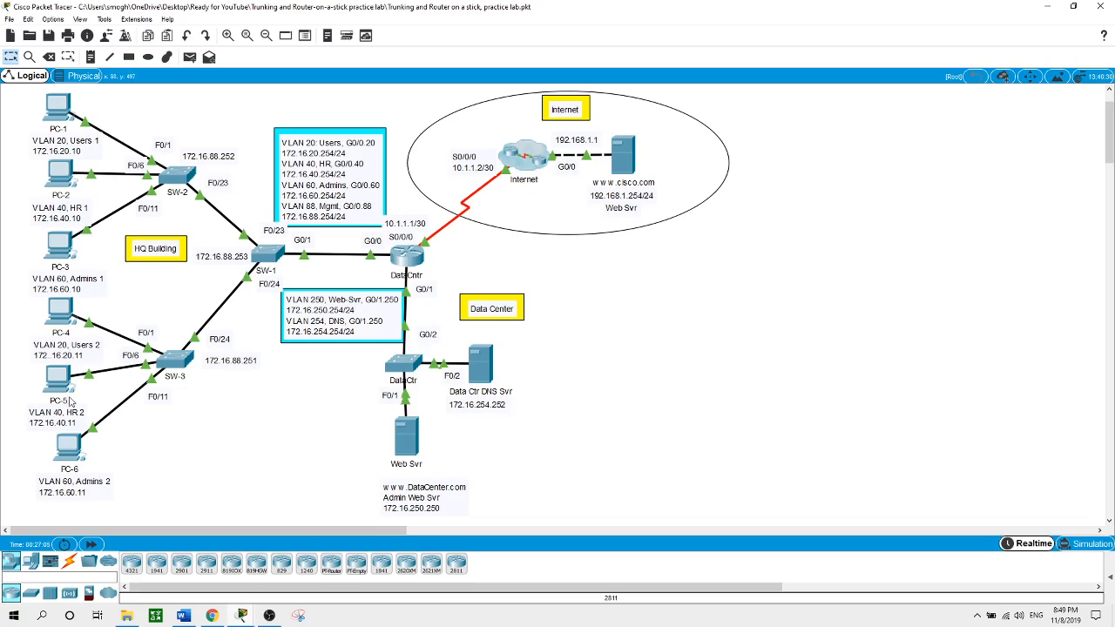
pyautogui.click(633, 163)
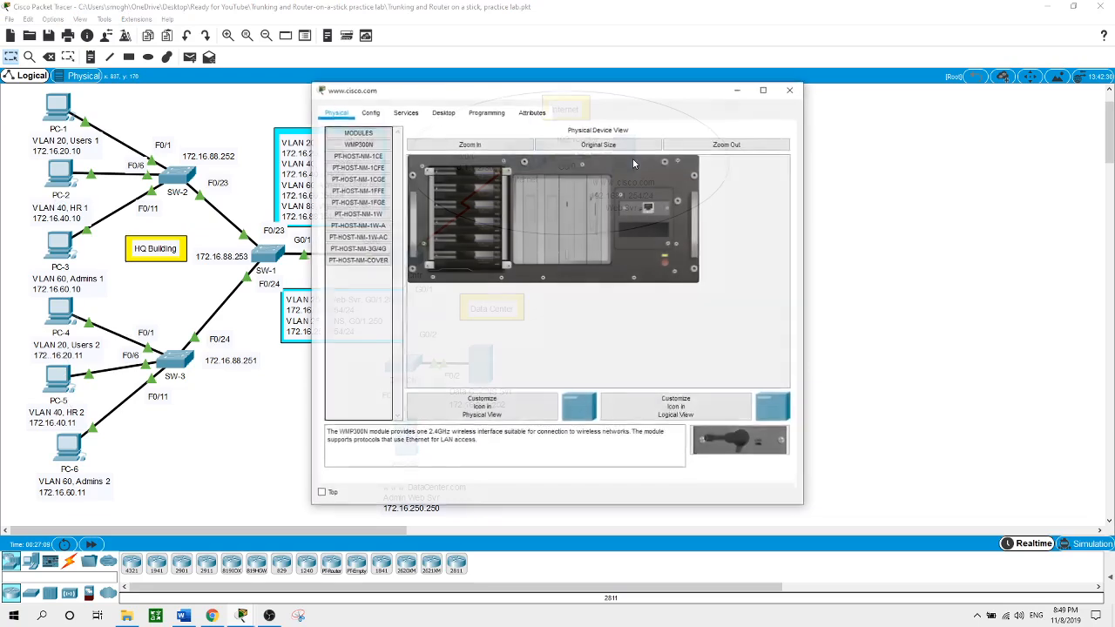
pyautogui.click(444, 112)
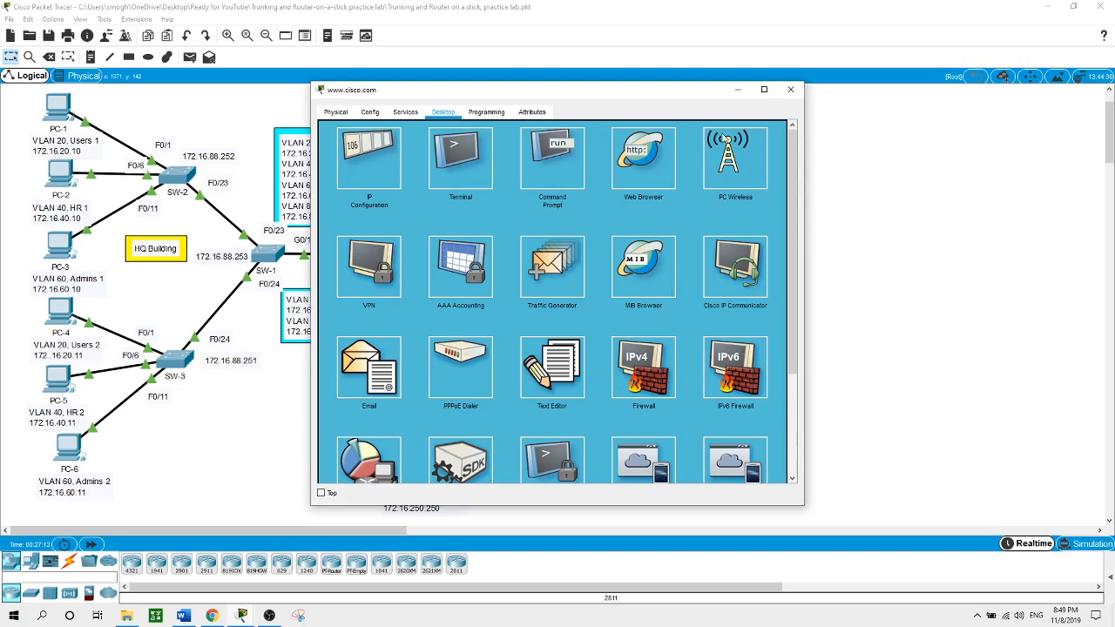
pyautogui.click(790, 89)
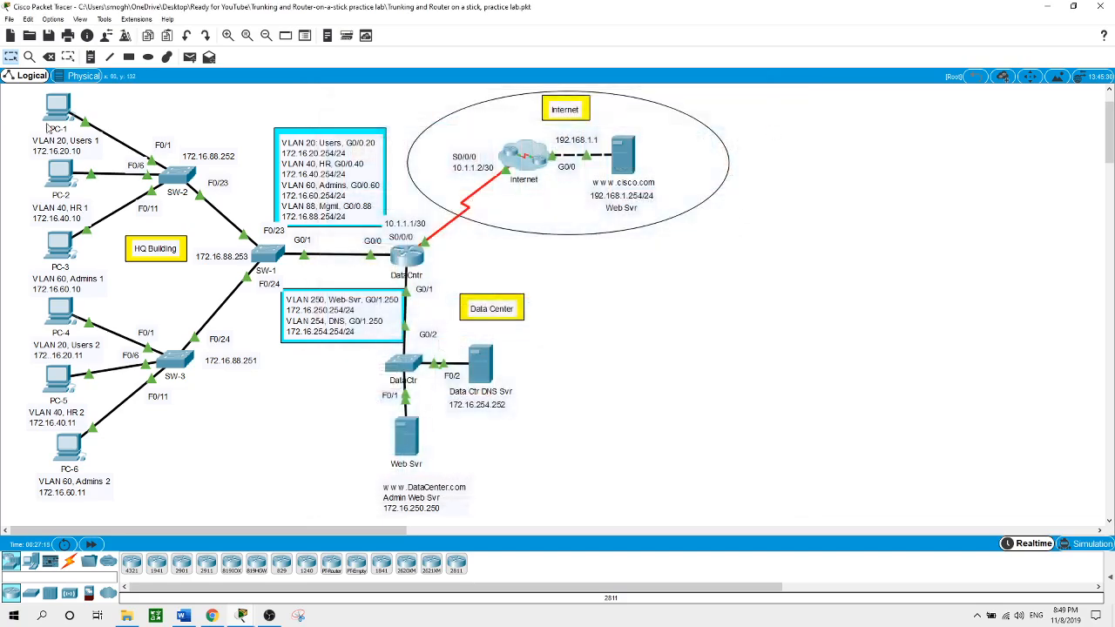
pyautogui.click(68, 106)
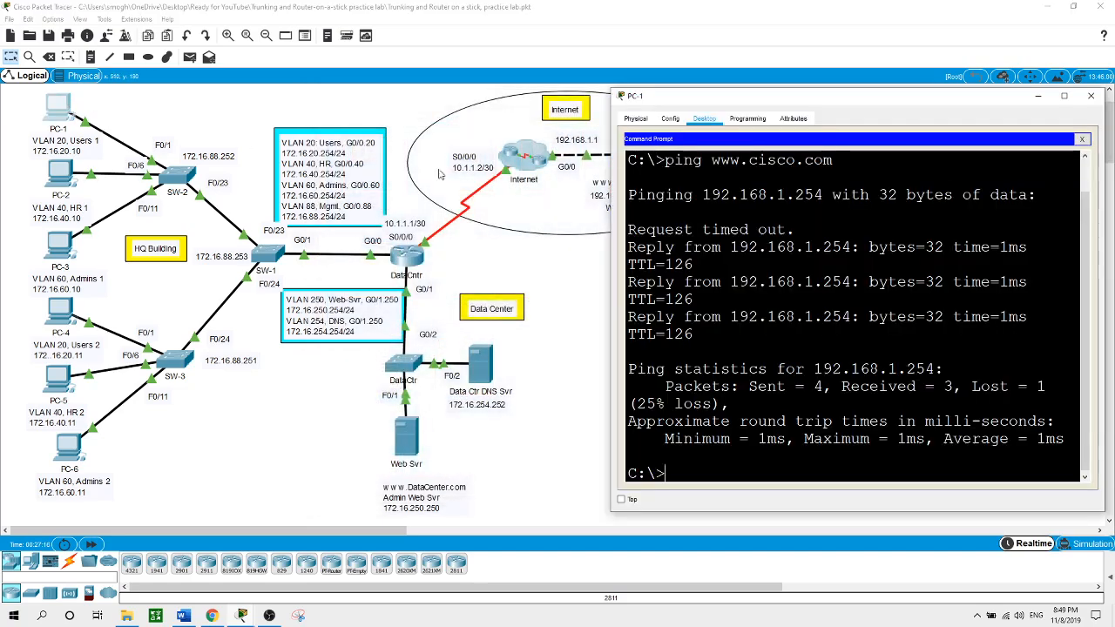
pyautogui.click(1083, 140)
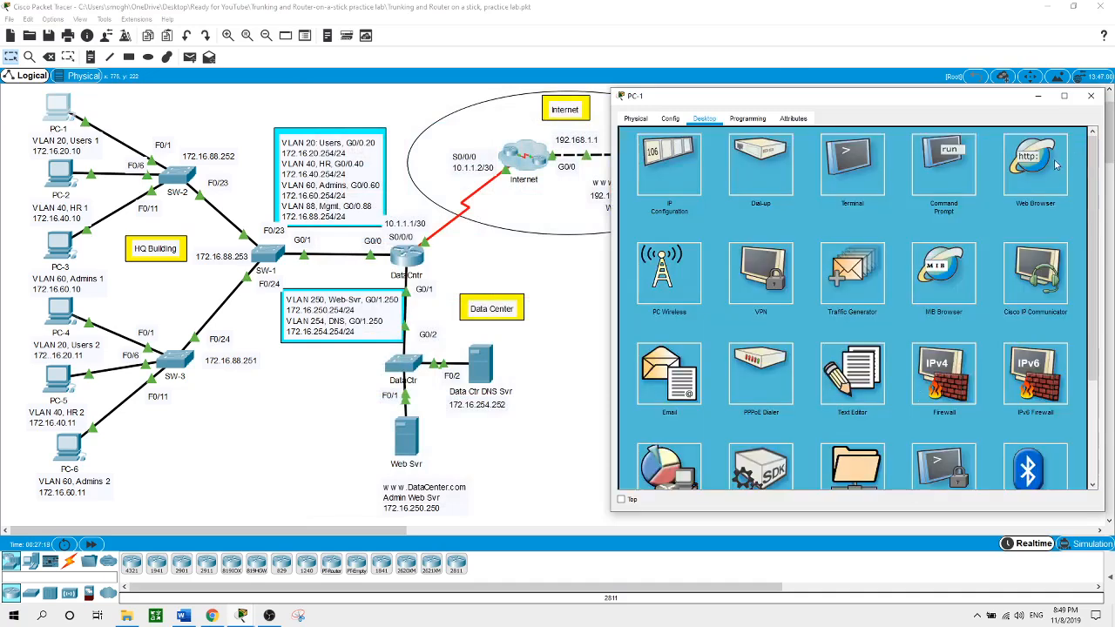
pyautogui.click(1027, 173)
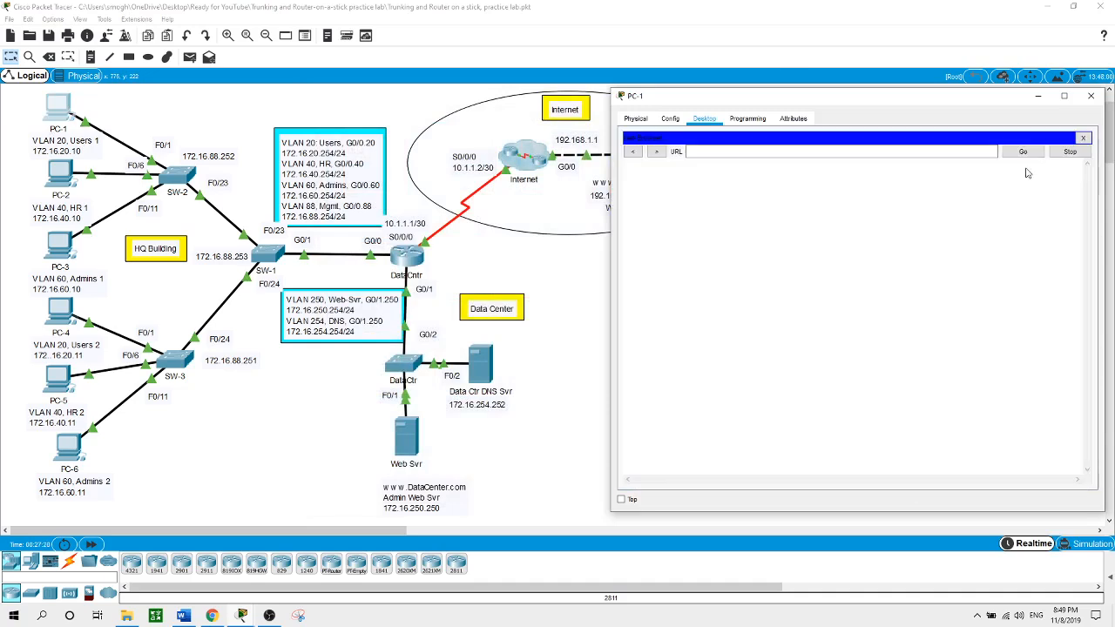
pyautogui.click(859, 152)
pyautogui.write('w')
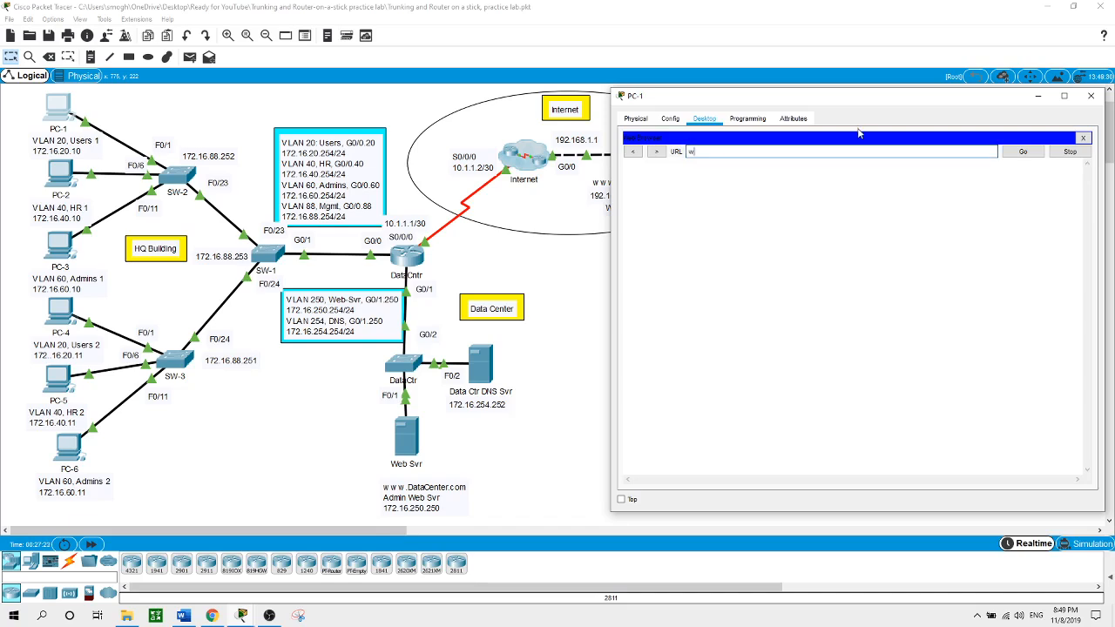
pyautogui.write('ww.cisco.com')
pyautogui.press('Return')
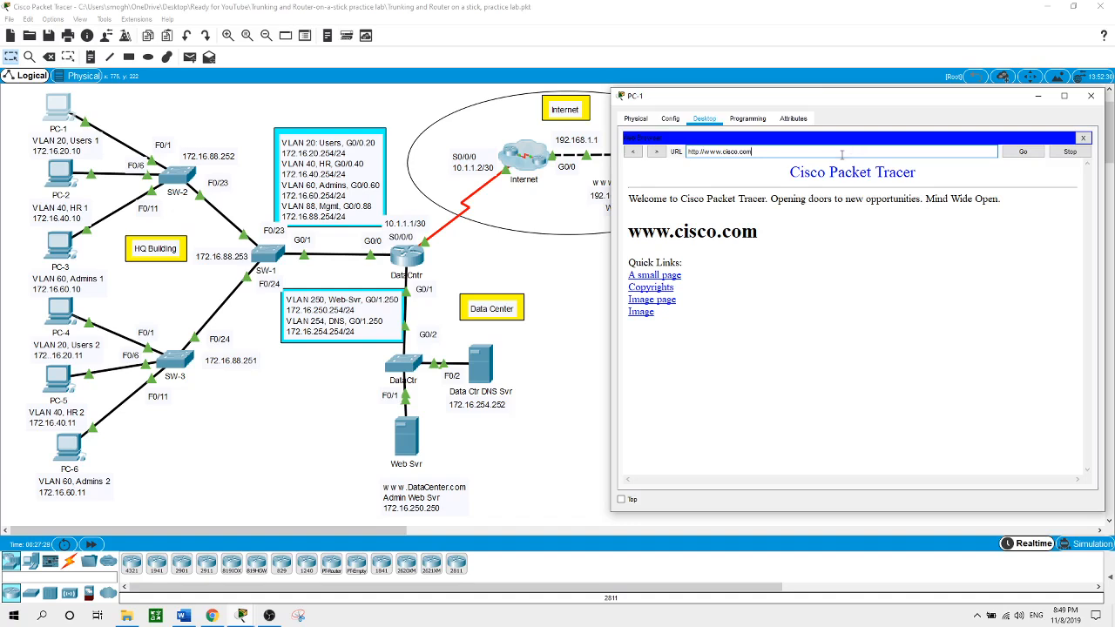
pyautogui.click(841, 154)
pyautogui.press('BackSpace')
pyautogui.press('BackSpace')
pyautogui.press('BackSpace')
pyautogui.press('BackSpace')
pyautogui.press('BackSpace')
pyautogui.press('BackSpace')
pyautogui.press('BackSpace')
pyautogui.press('BackSpace')
pyautogui.press('BackSpace')
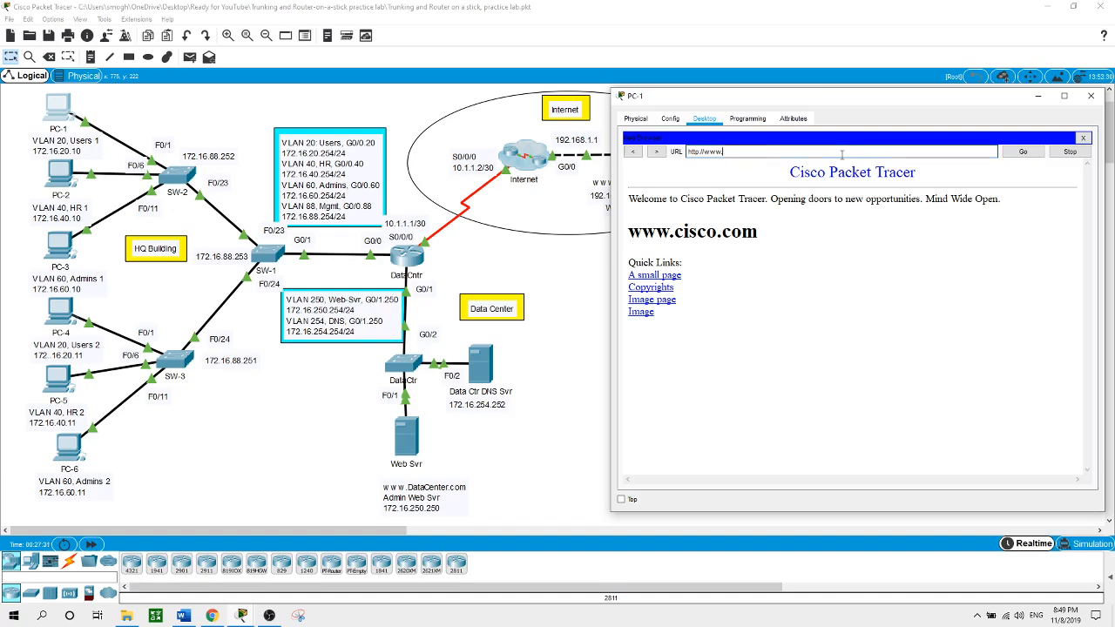
pyautogui.write('datacenter.com')
pyautogui.press('Return')
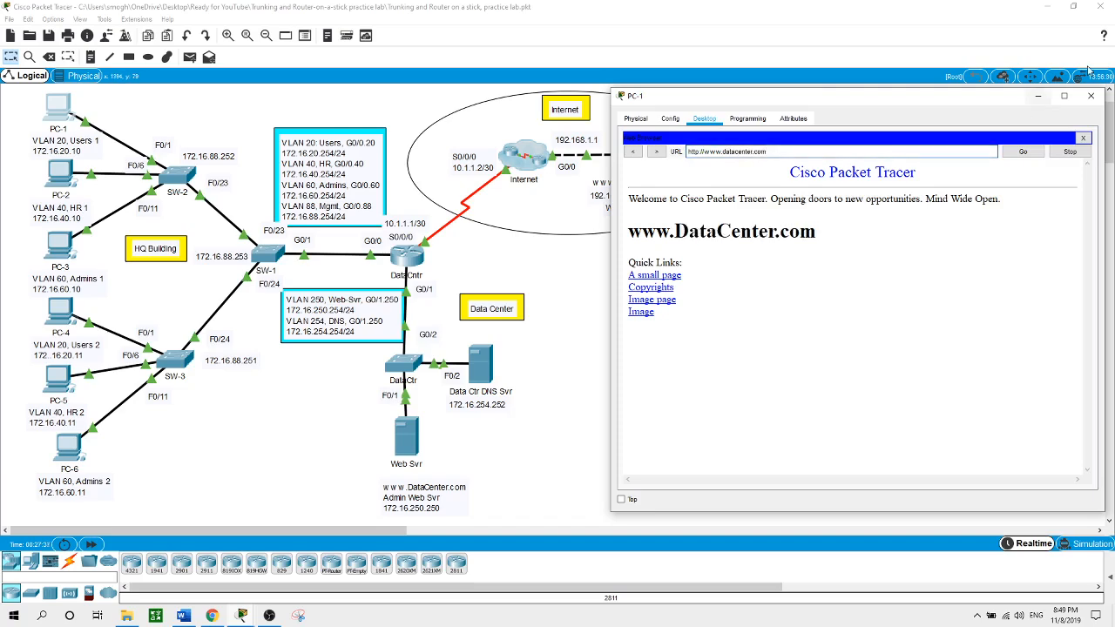
pyautogui.click(1090, 96)
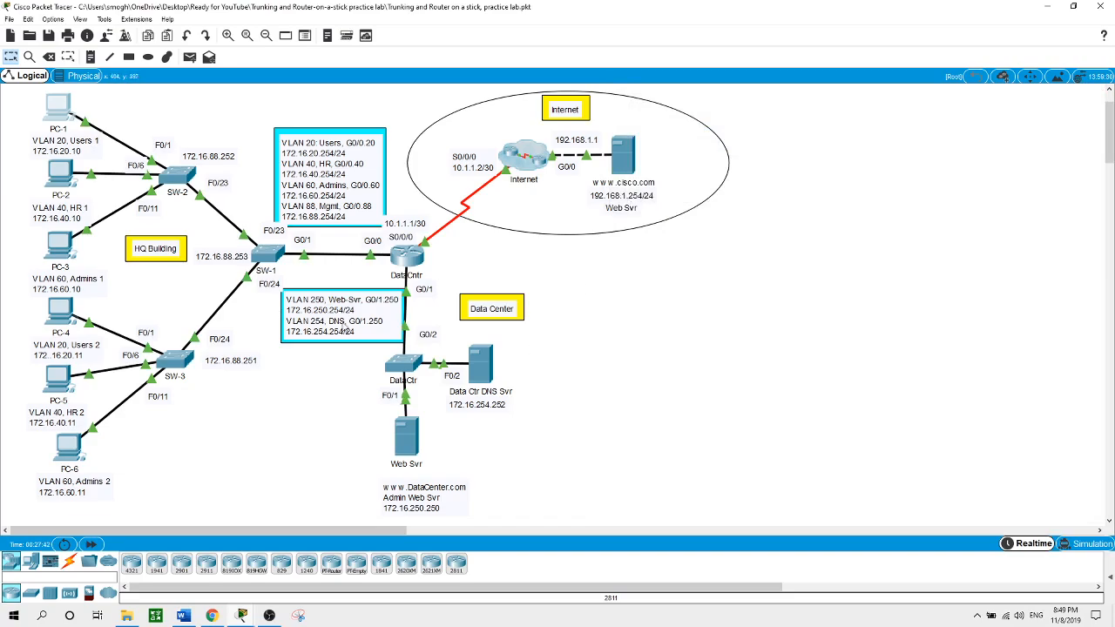
pyautogui.click(60, 108)
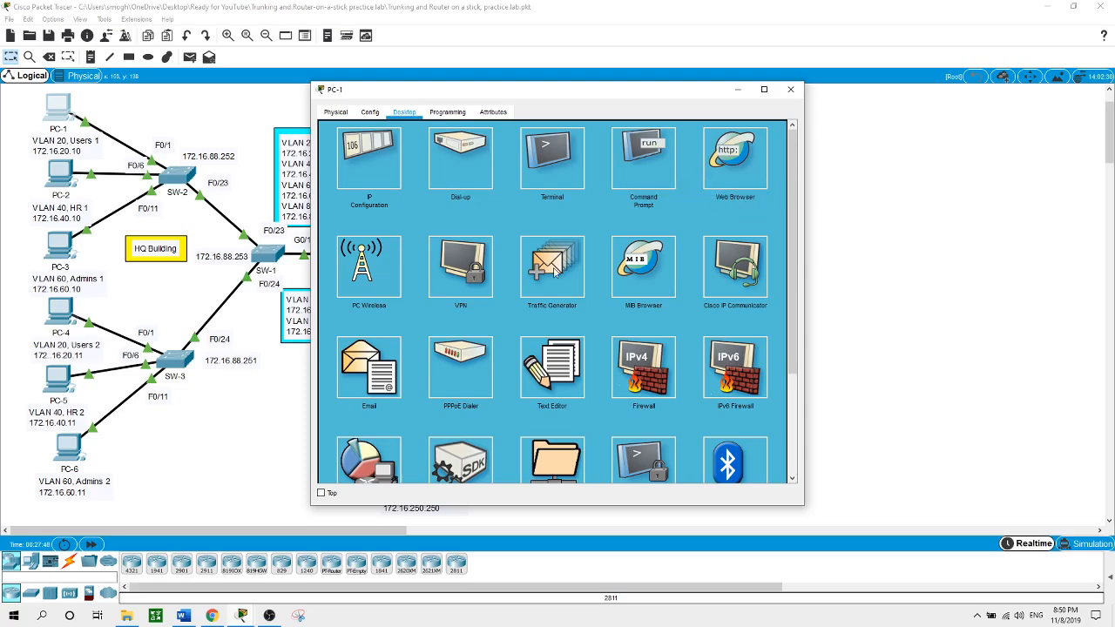
pyautogui.click(291, 423)
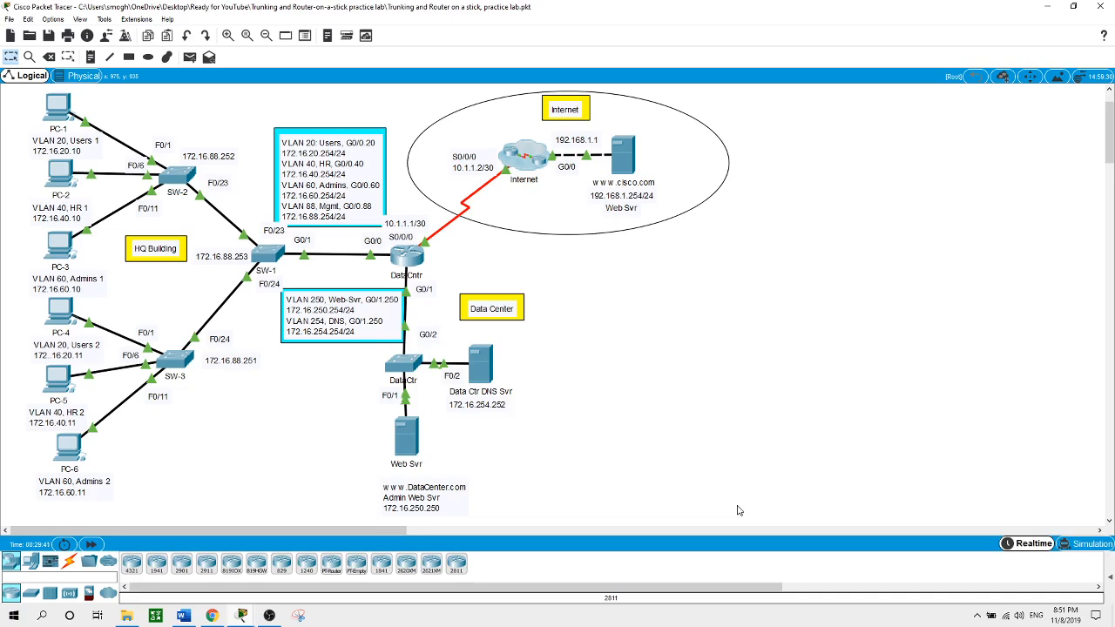
# On DataCntr, return to global config and add access-list 10 permitting 172.16.60.0 0.0.0.255
pyautogui.click(413, 261)
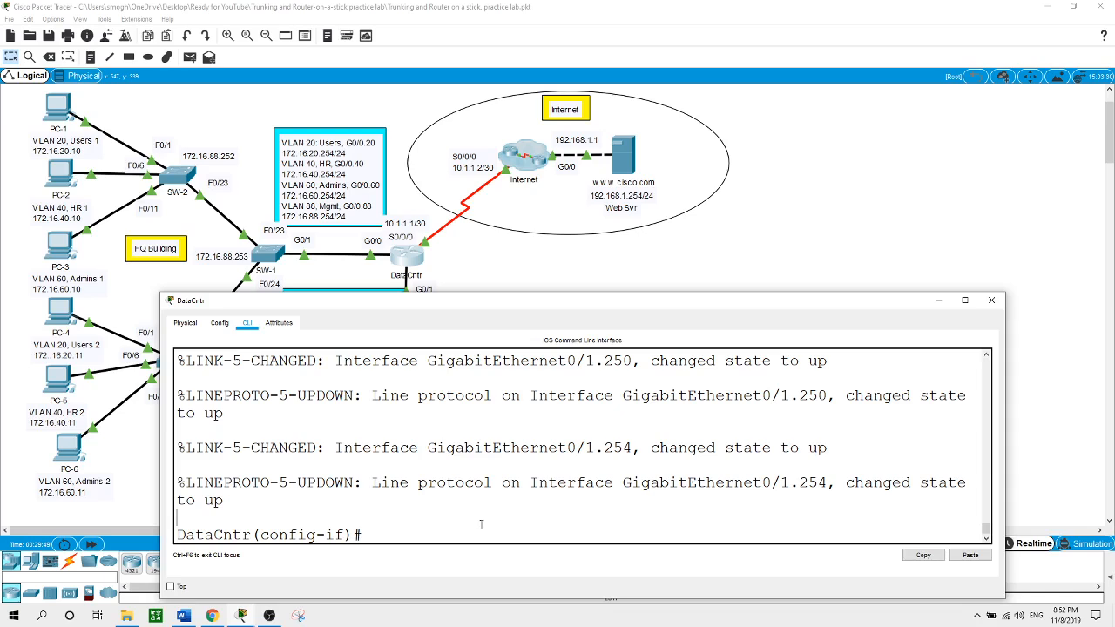
pyautogui.write('exit')
pyautogui.press('Return')
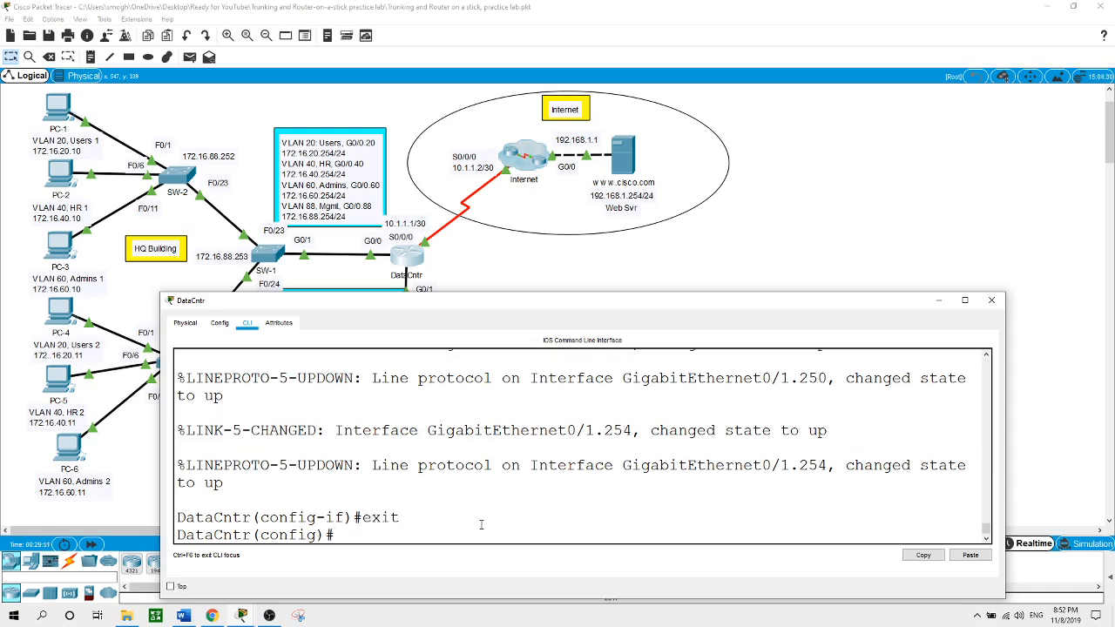
pyautogui.write('ac')
pyautogui.press('Tab')
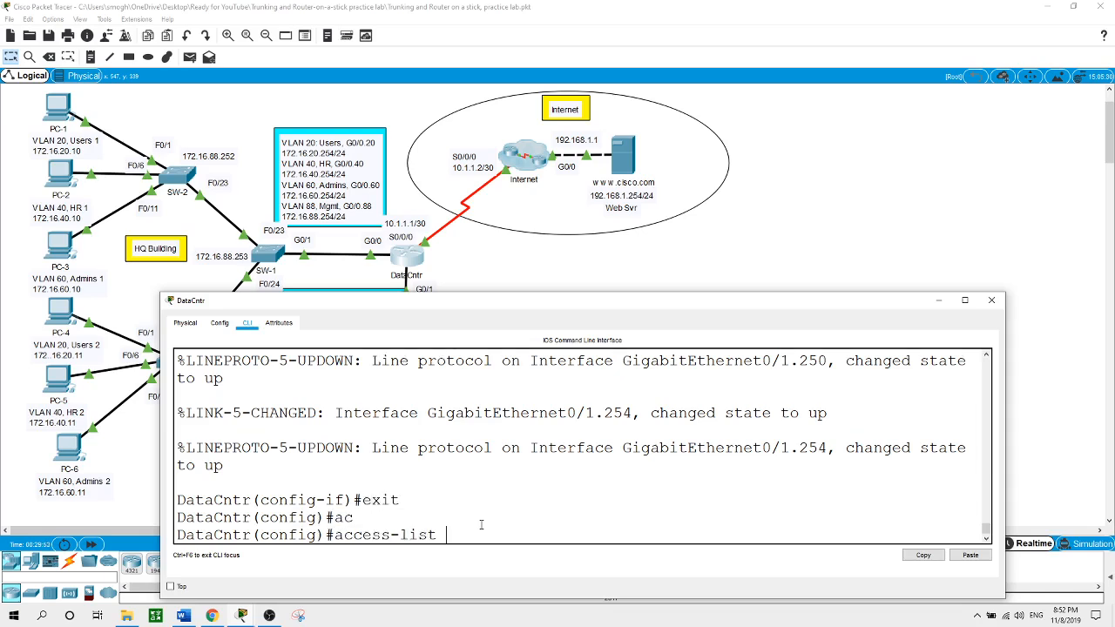
pyautogui.write('10 per')
pyautogui.press('Tab')
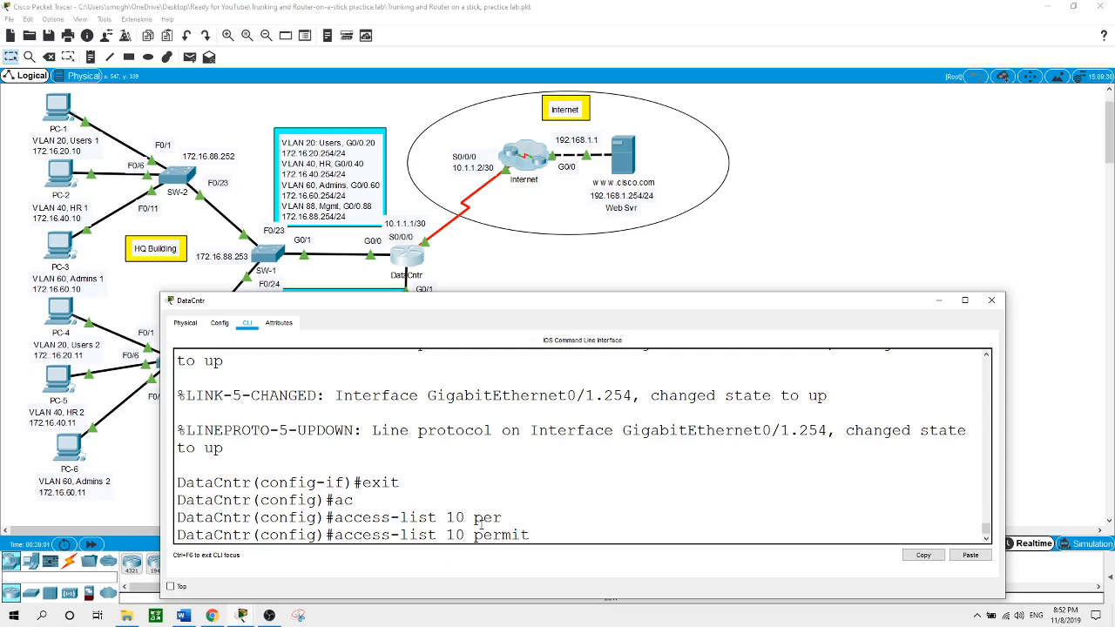
pyautogui.write('172.16.60.0 0.0.0.255')
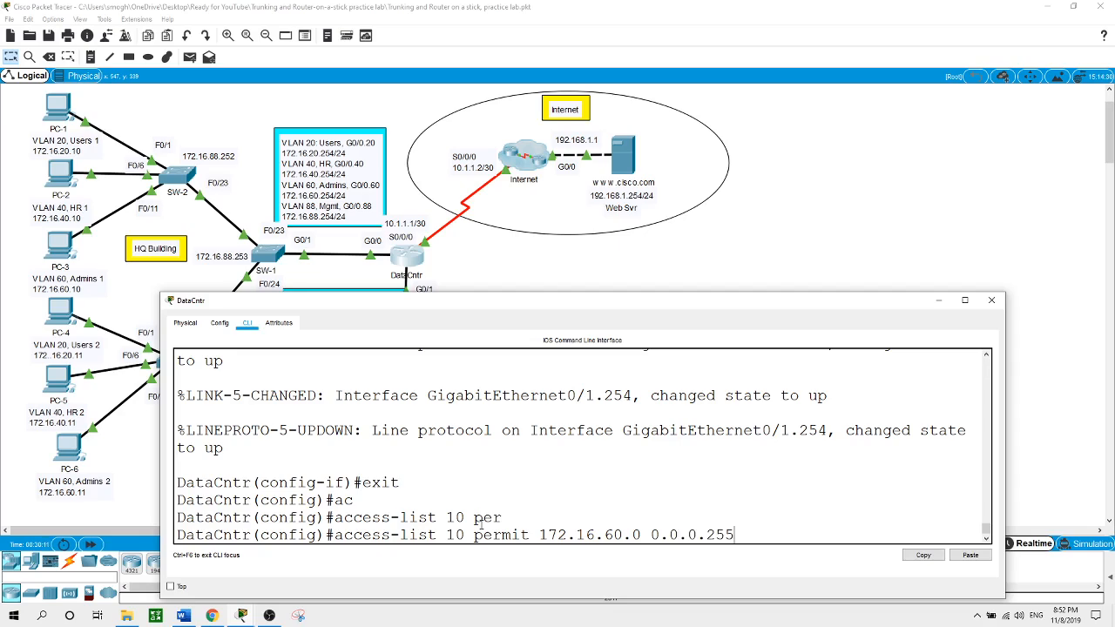
pyautogui.press('Return')
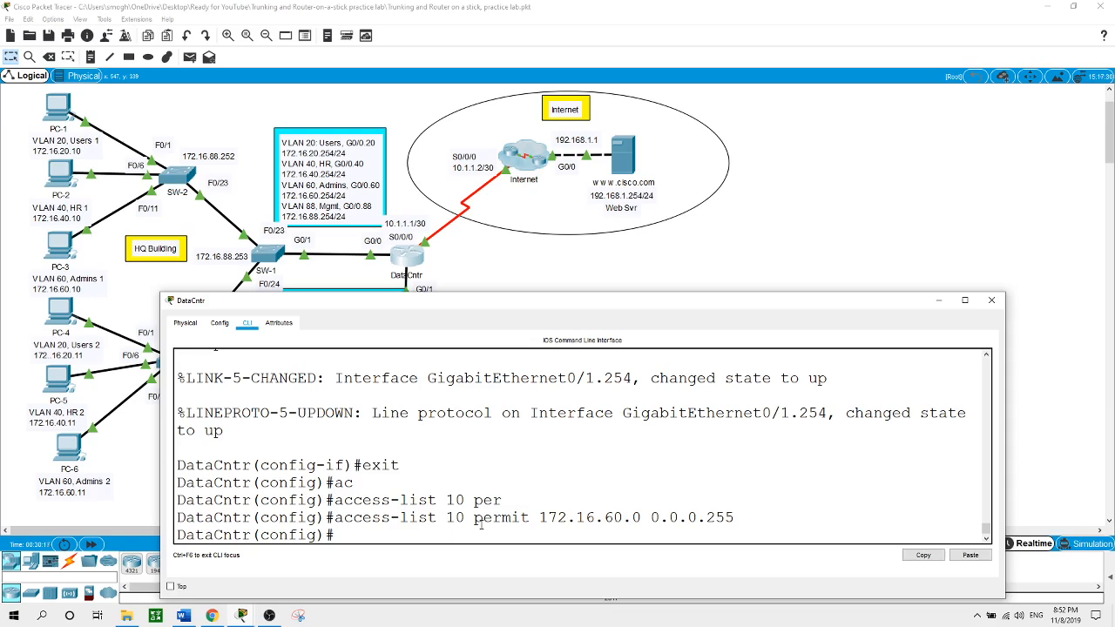
# Begin an access-list 10 deny any entry, then erase it unfinished
pyautogui.write('ac')
pyautogui.press('Tab')
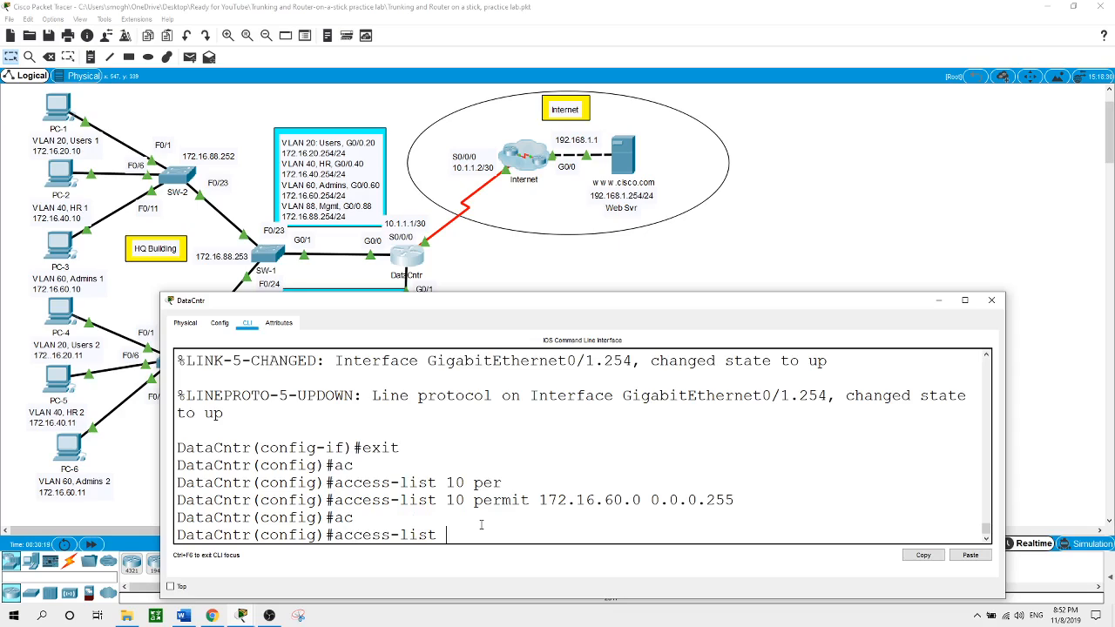
pyautogui.write('10 den')
pyautogui.press('Tab')
pyautogui.write('an')
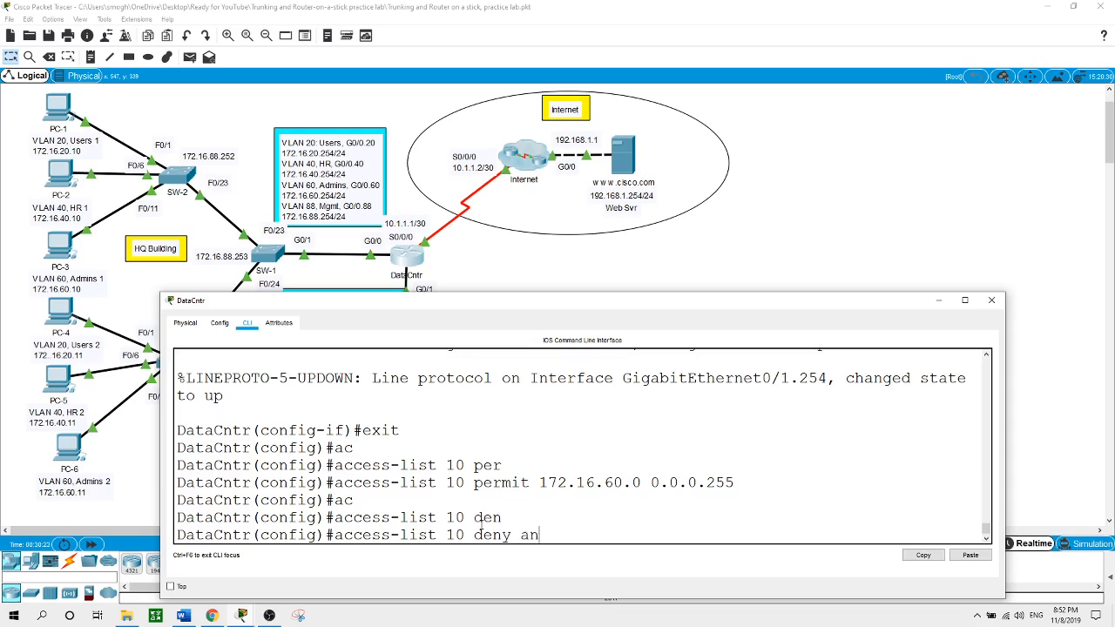
pyautogui.write('y')
pyautogui.press('BackSpace')
pyautogui.press('BackSpace')
pyautogui.press('BackSpace')
pyautogui.press('BackSpace')
pyautogui.press('BackSpace')
pyautogui.press('BackSpace')
pyautogui.press('BackSpace')
pyautogui.press('BackSpace')
pyautogui.press('BackSpace')
pyautogui.press('BackSpace')
pyautogui.press('BackSpace')
pyautogui.press('BackSpace')
pyautogui.press('BackSpace')
pyautogui.press('BackSpace')
pyautogui.press('BackSpace')
pyautogui.press('BackSpace')
pyautogui.press('BackSpace')
pyautogui.press('BackSpace')
pyautogui.press('BackSpace')
pyautogui.press('BackSpace')
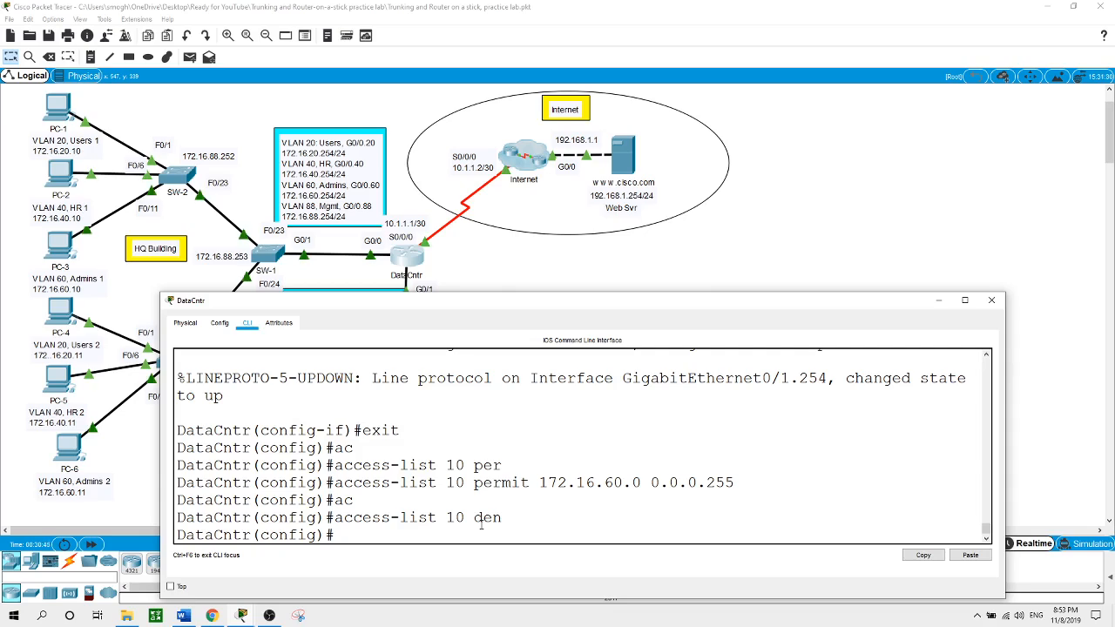
# Create the named standard access list INT-WEB on DataCntr
pyautogui.write('ip ac')
pyautogui.press('Tab')
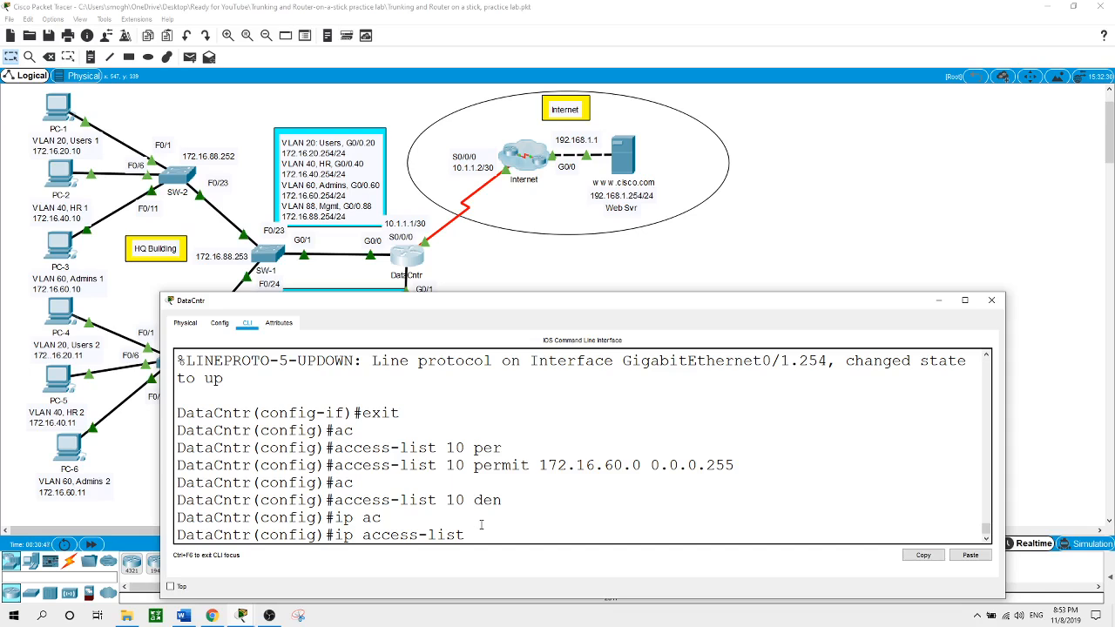
pyautogui.write('st')
pyautogui.press('Tab')
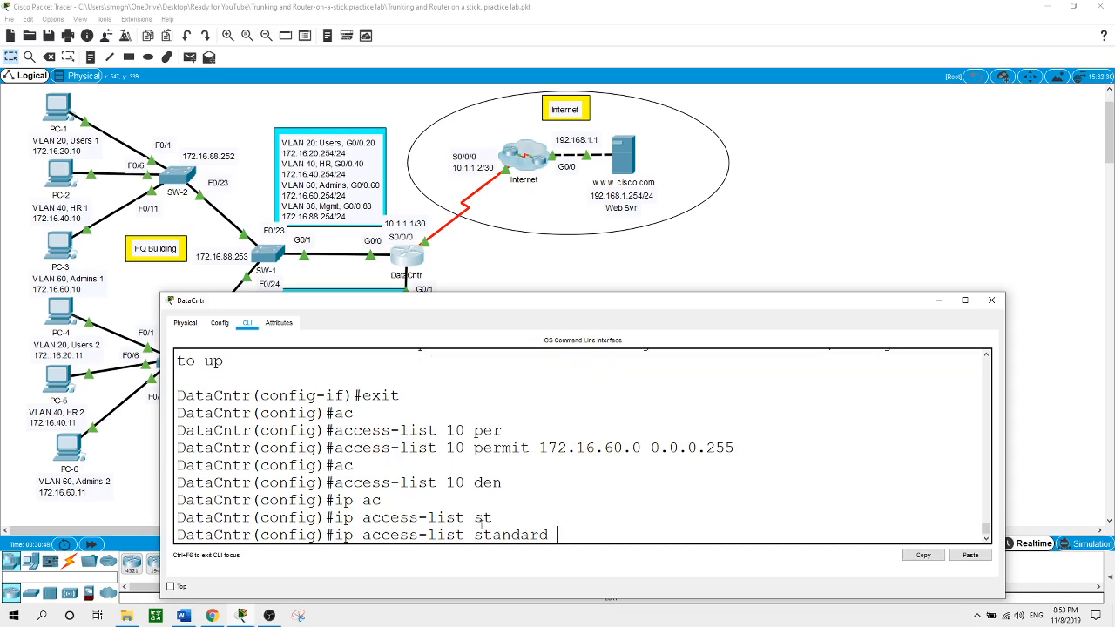
pyautogui.write('INT-WEB')
pyautogui.press('Tab')
pyautogui.press('Return')
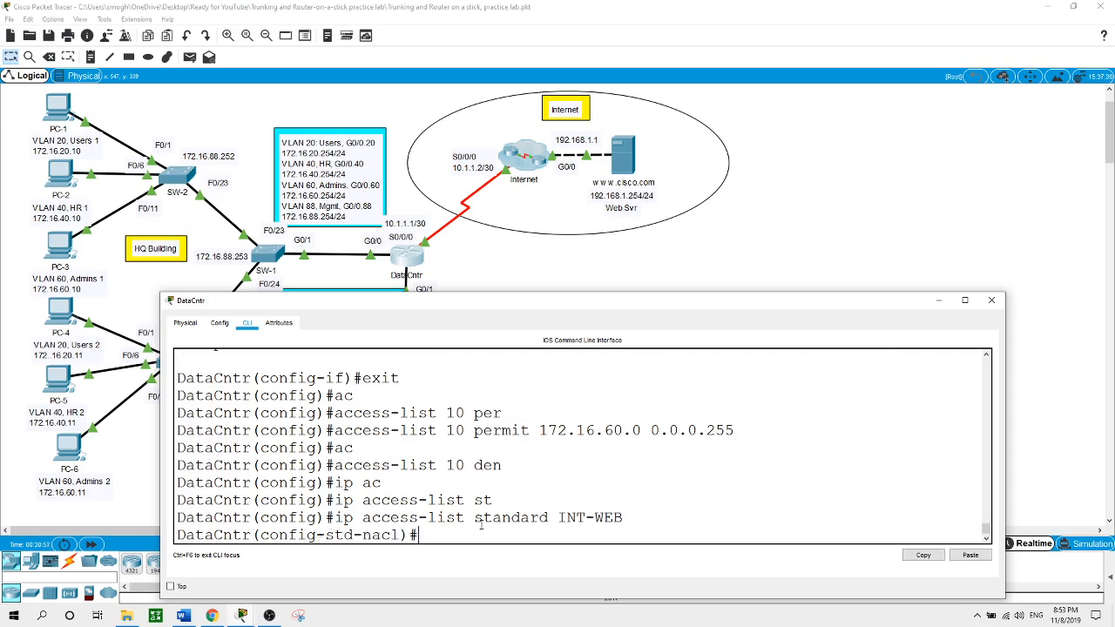
# Add INT-WEB permit entries for 172.16.40.0 and 172.16.60.0 with wildcard 0.0.0.255
pyautogui.write('pe')
pyautogui.press('Tab')
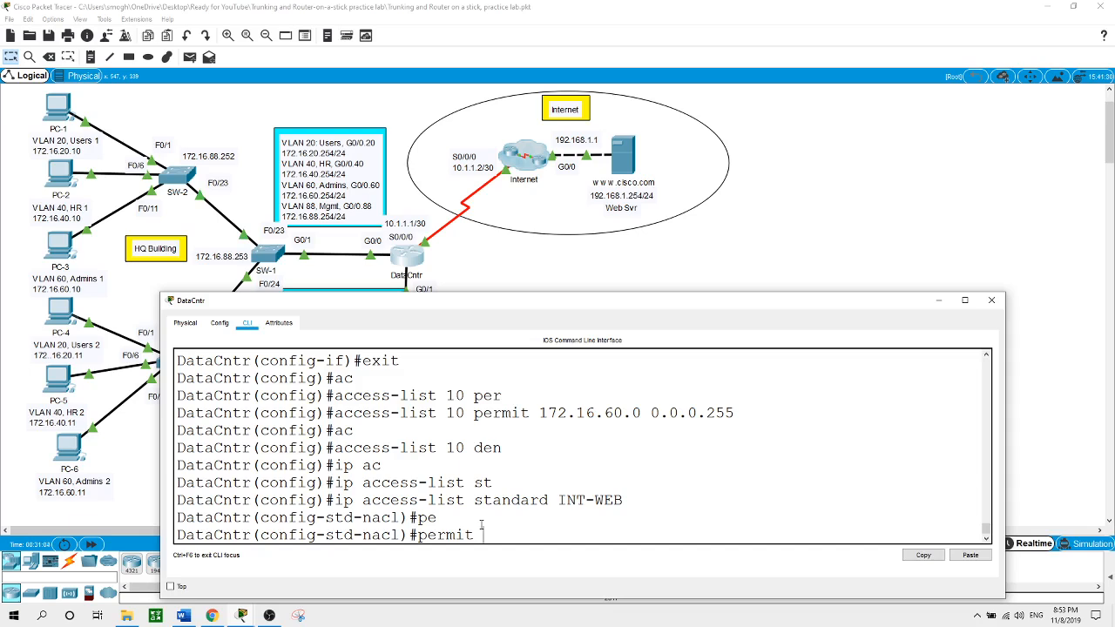
pyautogui.write('172.16.40.0 0.0.0.255')
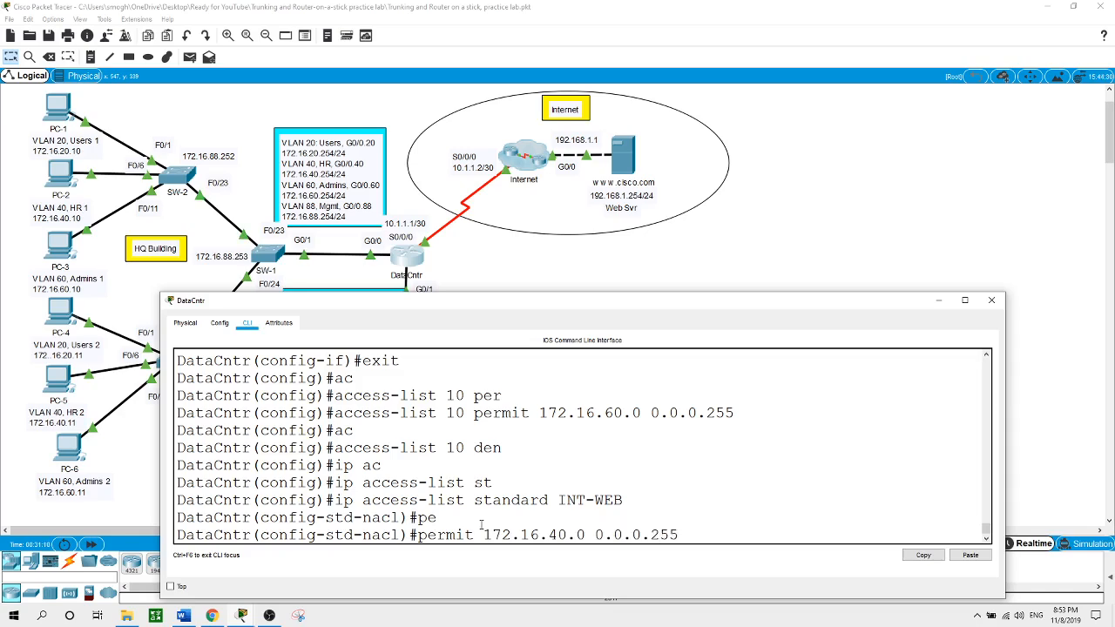
pyautogui.press('Return')
pyautogui.write('per')
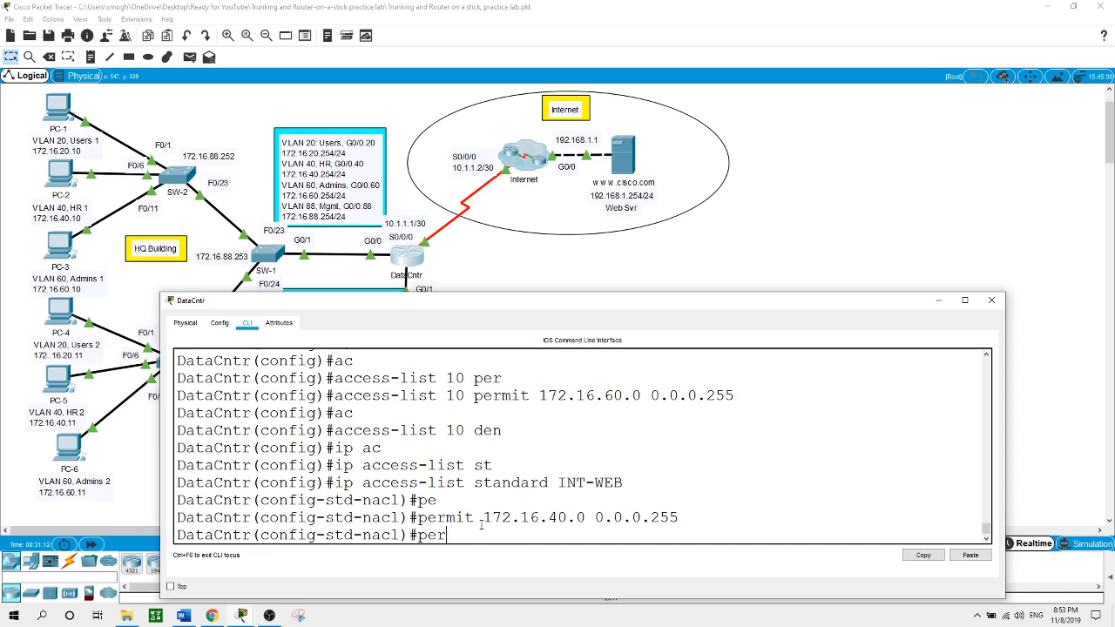
pyautogui.write('mit 172.16.60.0 0.0.0.255')
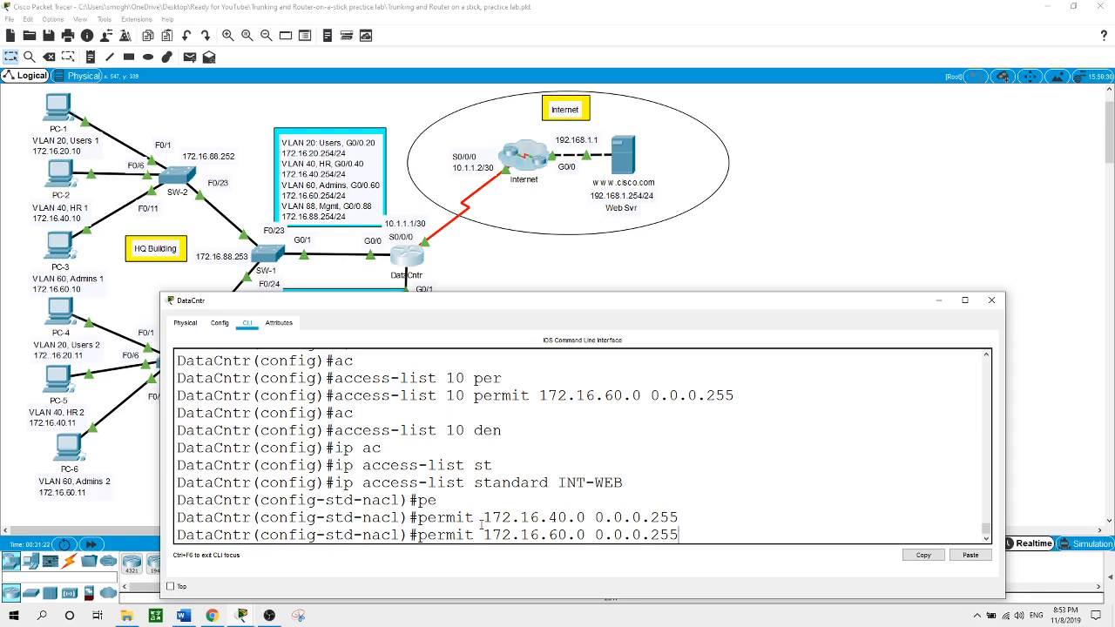
pyautogui.press('Return')
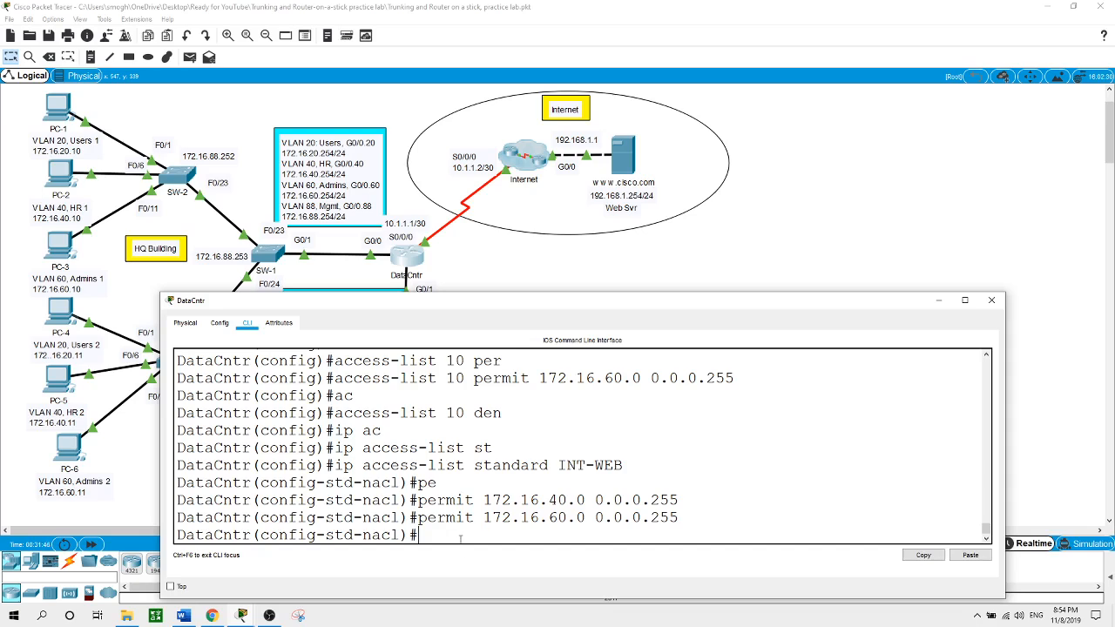
# Leave the INT-WEB list and enter configuration for VTY lines 0 to 15
pyautogui.write('exit')
pyautogui.press('Return')
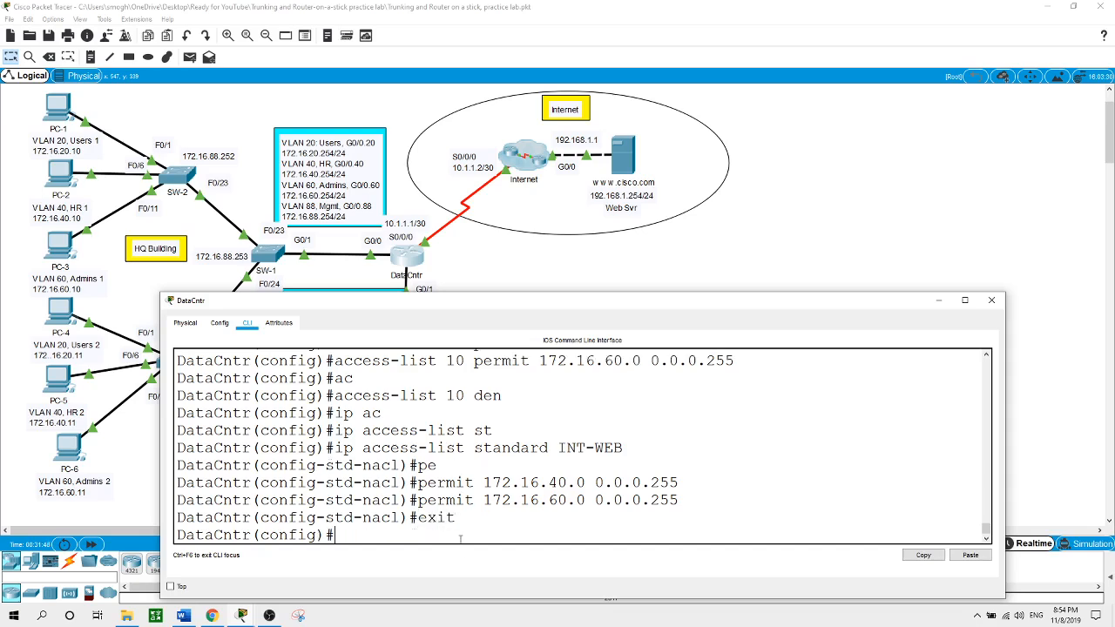
pyautogui.write('line vty 0 15')
pyautogui.press('Return')
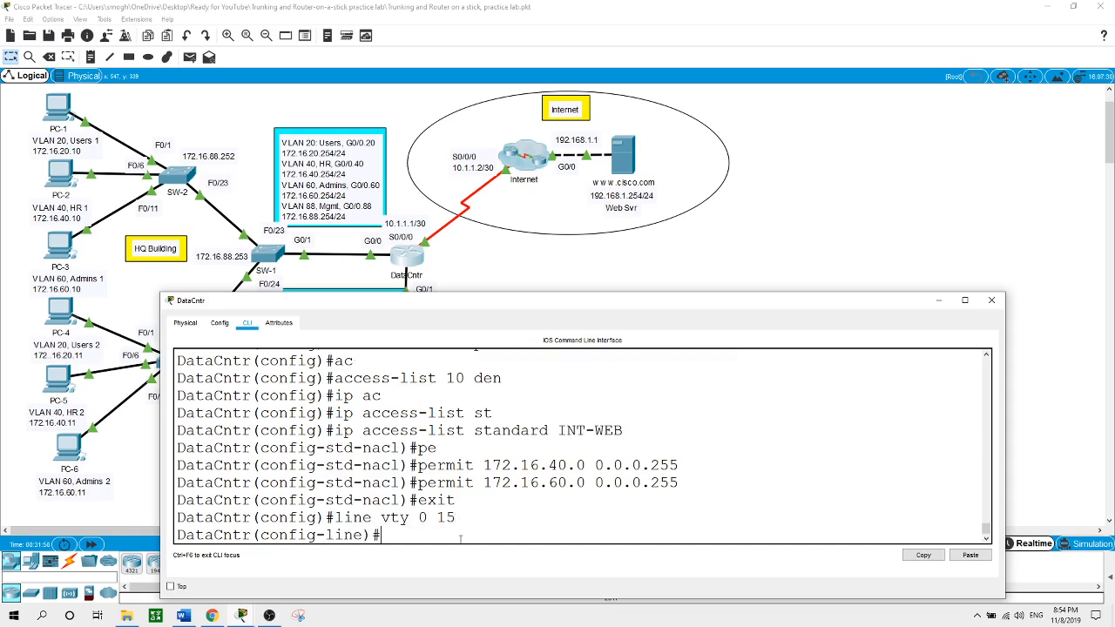
# Apply access-class 10 inbound on the VTY lines and return to global configuration
pyautogui.write('ac')
pyautogui.press('Tab')
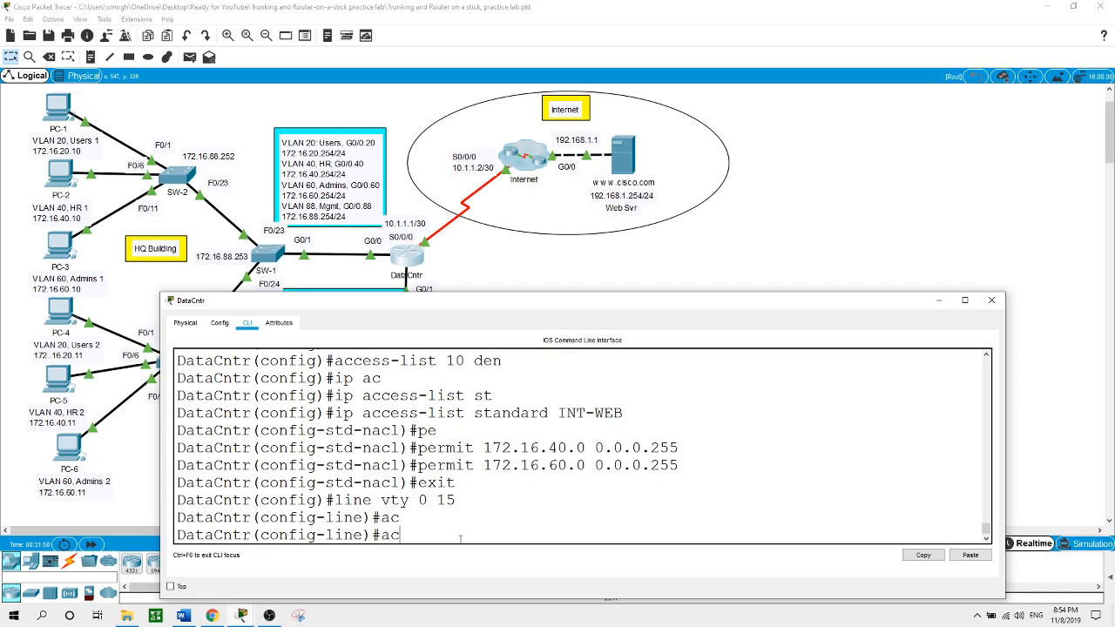
pyautogui.write('cess-')
pyautogui.press('Tab')
pyautogui.write('class ')
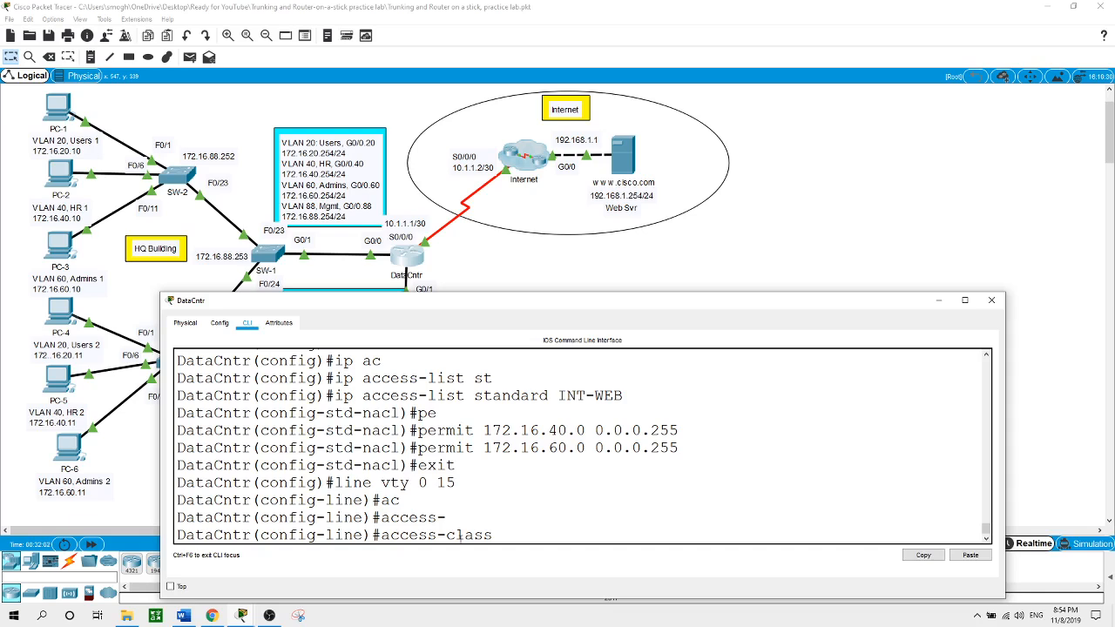
pyautogui.write('10')
pyautogui.write('?')
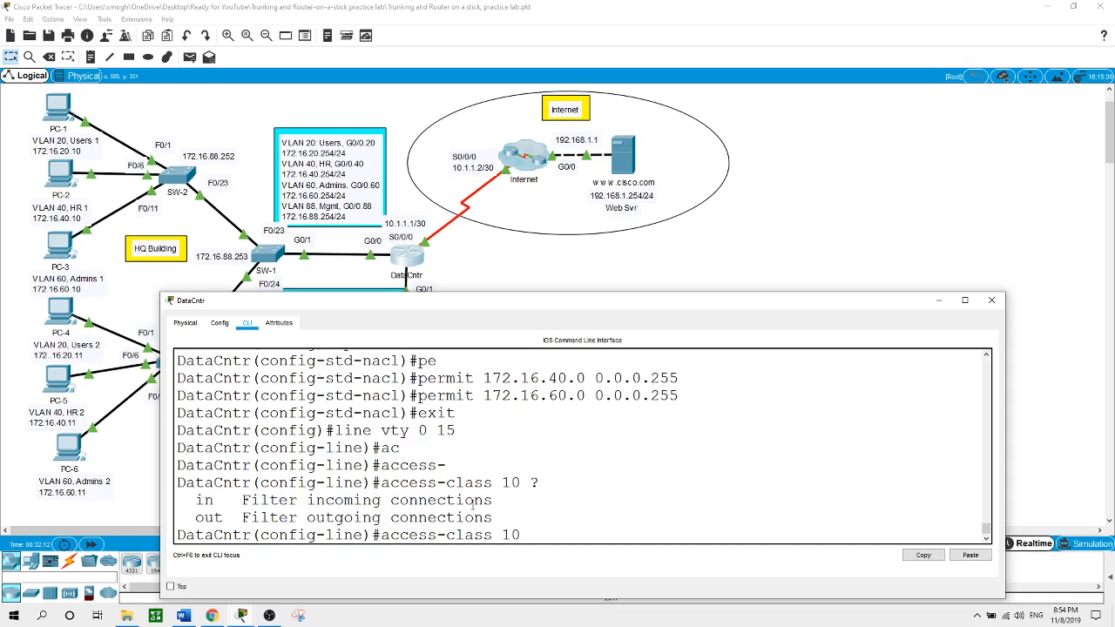
pyautogui.write('in')
pyautogui.press('Return')
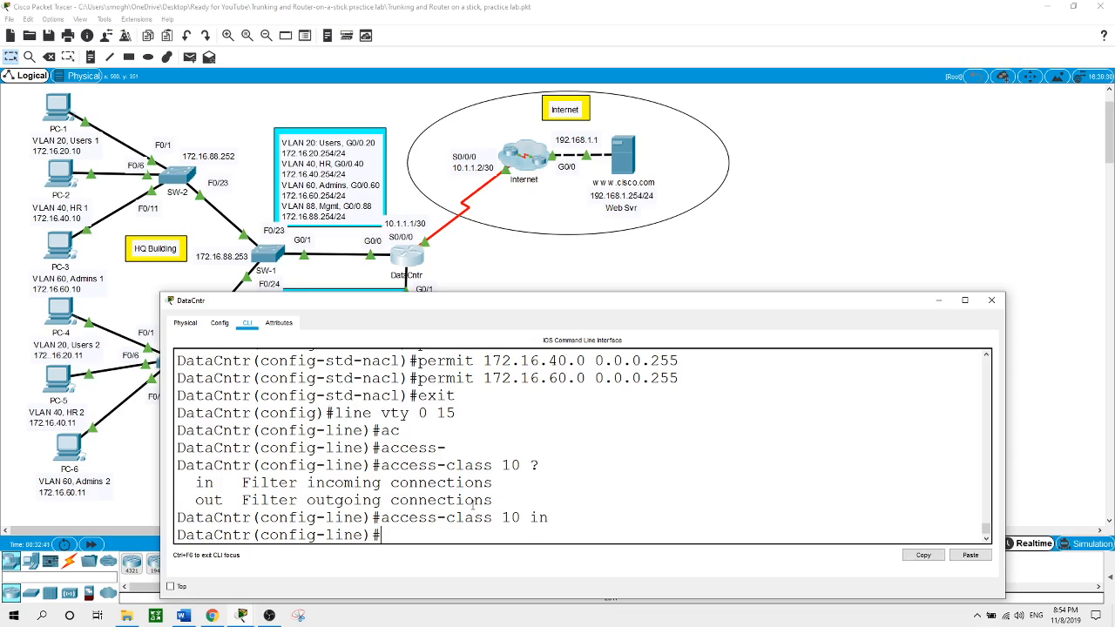
pyautogui.write('exit')
pyautogui.press('Return')
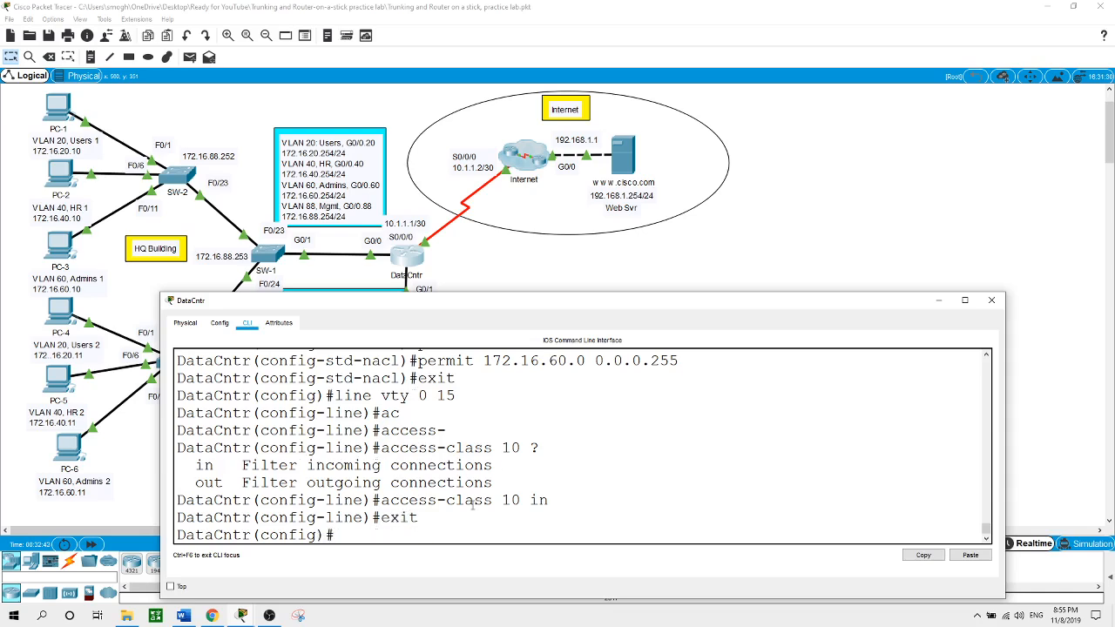
# Apply ip access-group INT-WEB out on subinterface G0/1.250, then close the DataCntr window
pyautogui.write('int g0/1.250')
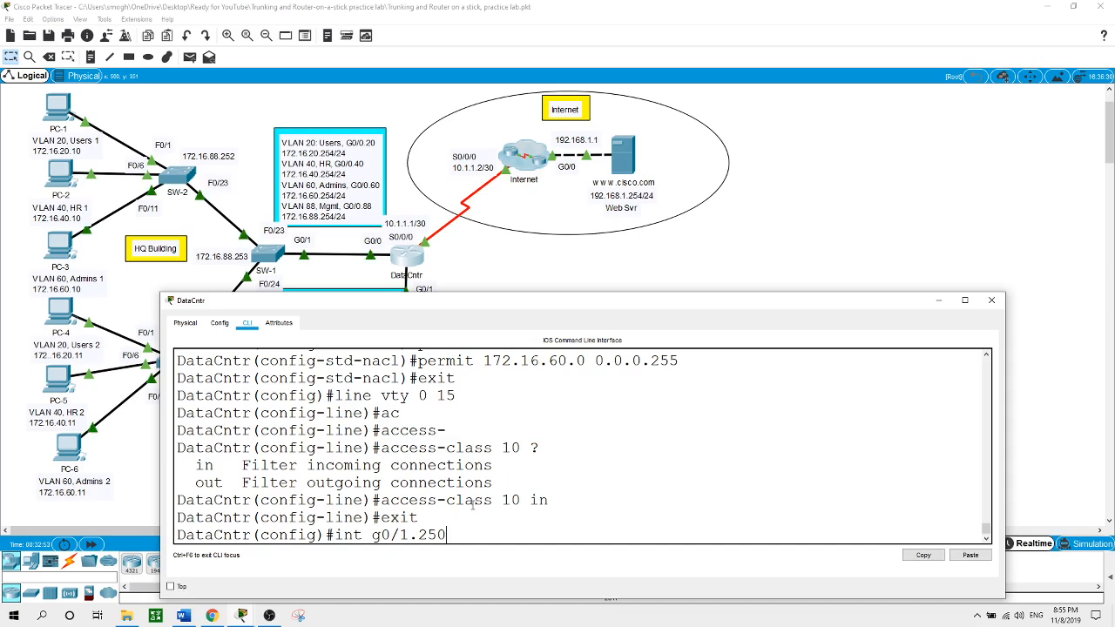
pyautogui.press('Return')
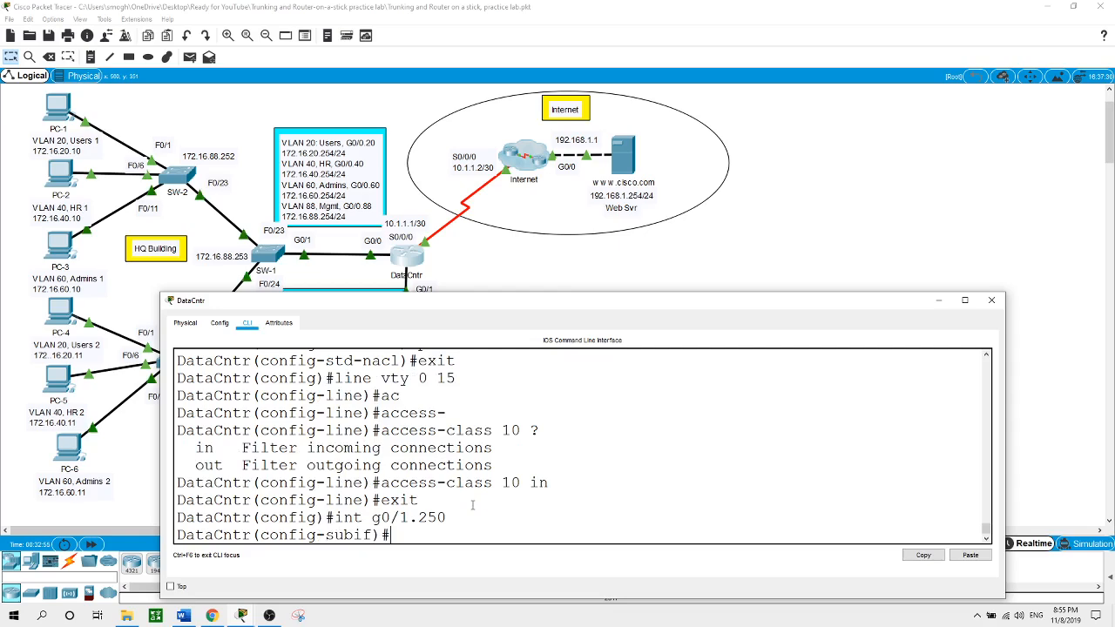
pyautogui.write('ip ac')
pyautogui.press('Tab')
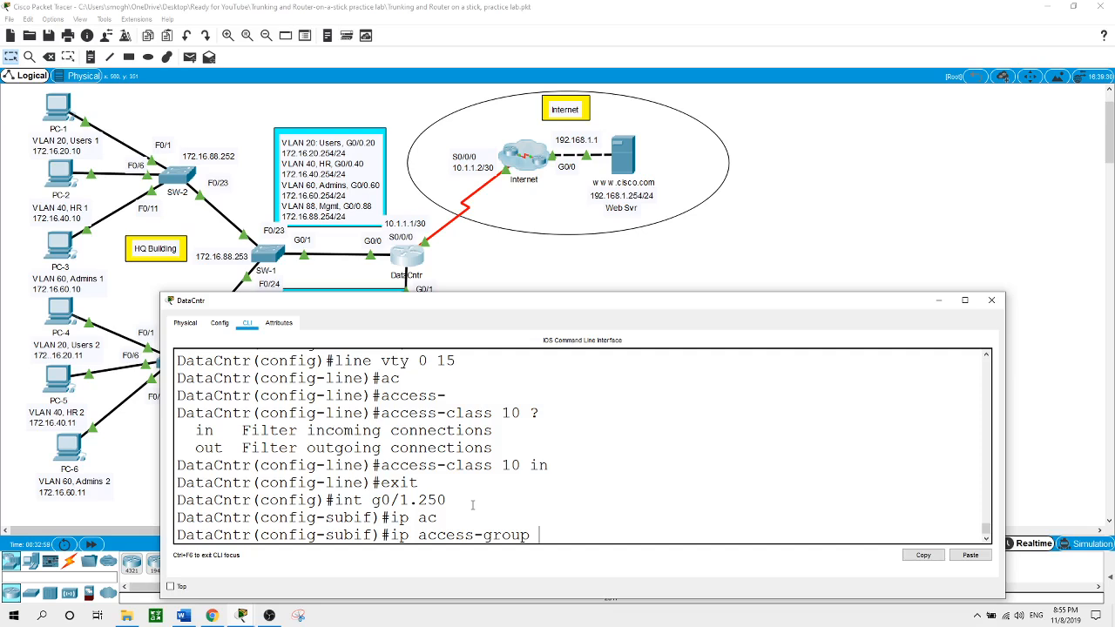
pyautogui.write('INT-WEB out')
pyautogui.press('Return')
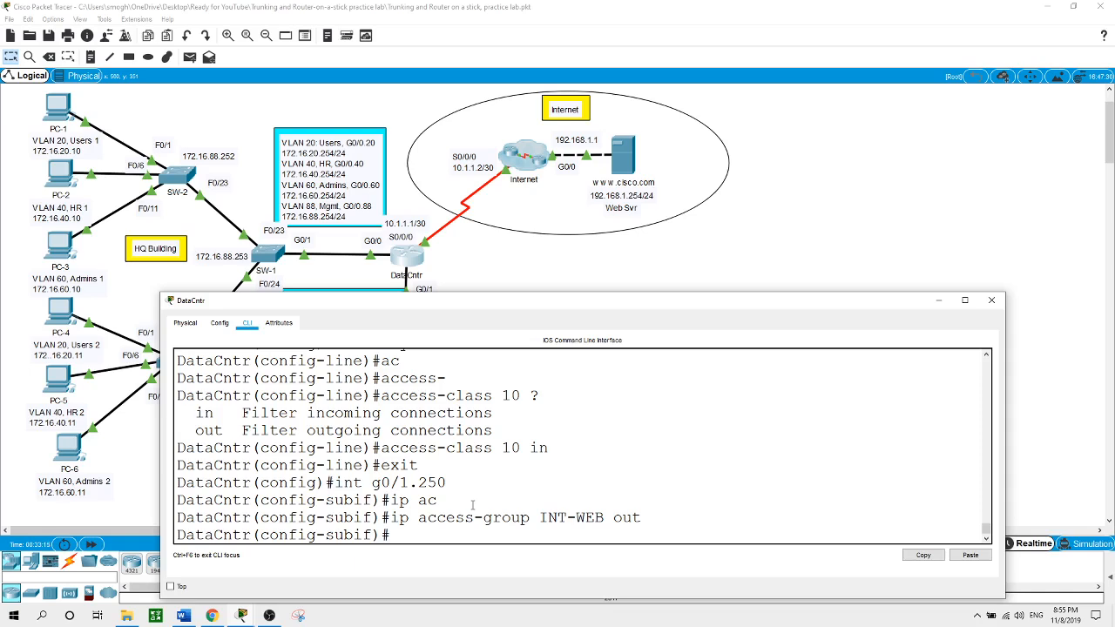
pyautogui.click(897, 208)
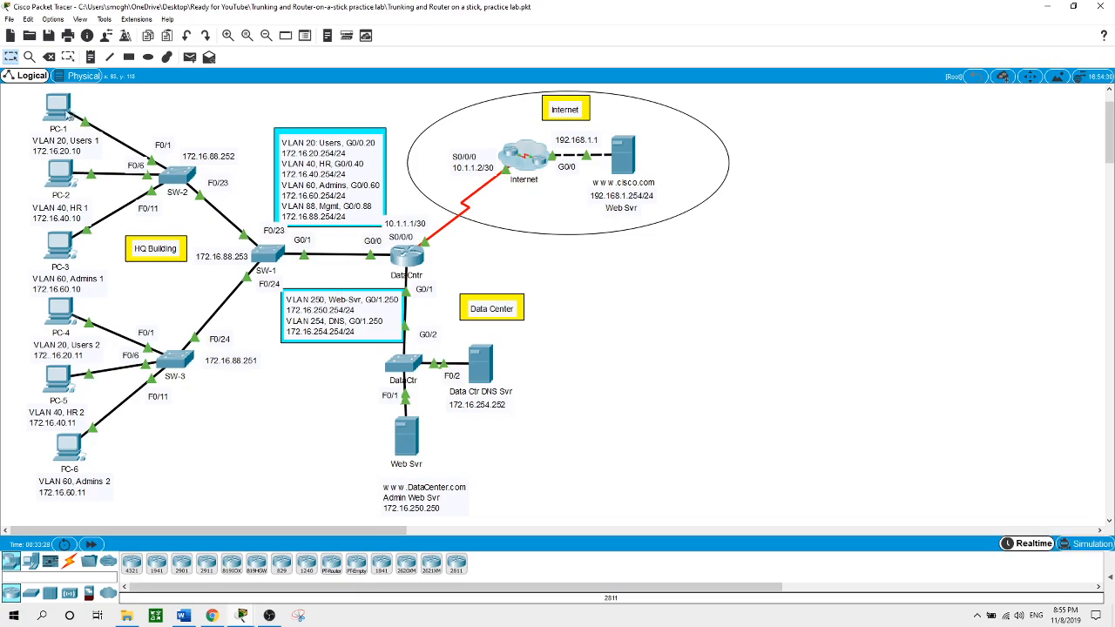
# From PC-1's command prompt, ping 172.16.40.11
pyautogui.click(59, 109)
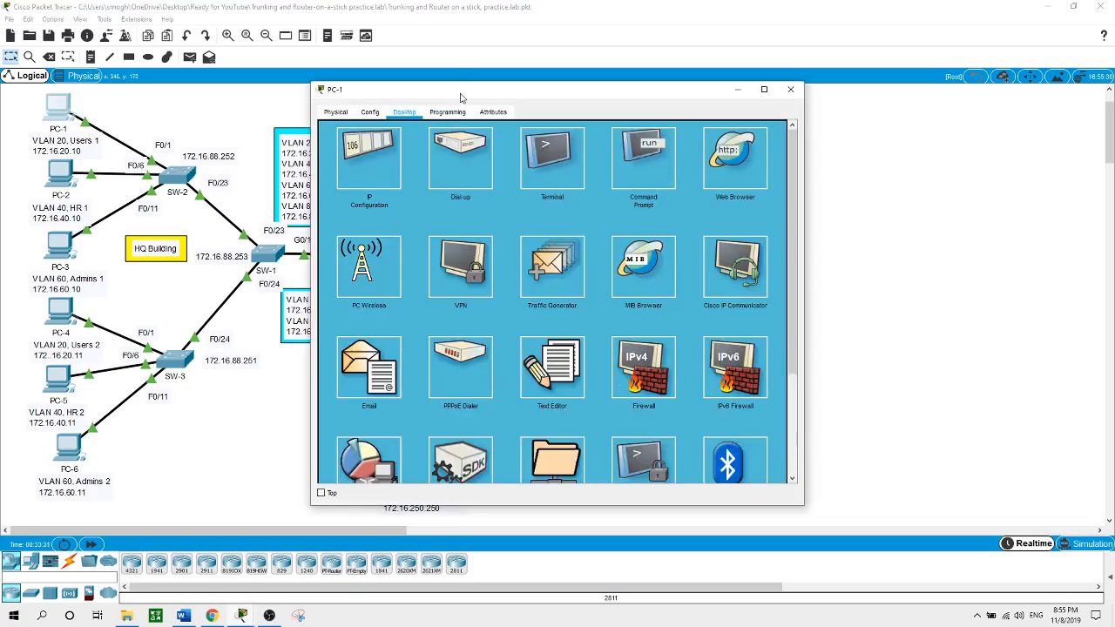
pyautogui.moveTo(461, 95); pyautogui.dragTo(767, 102)
pyautogui.click(948, 171)
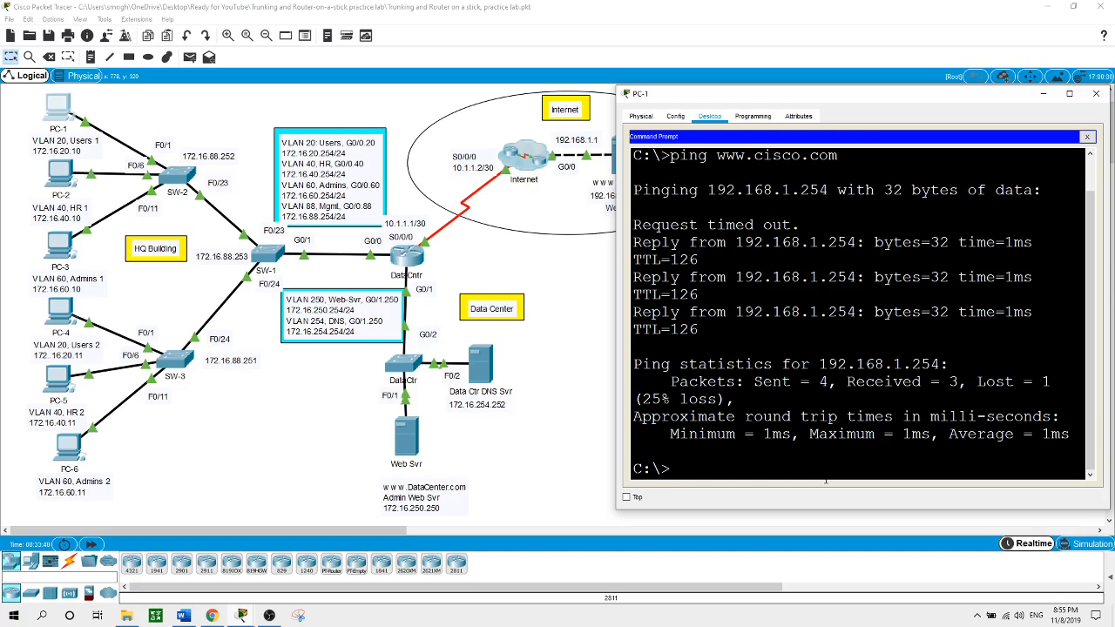
pyautogui.write('ping 172.16.40.11')
pyautogui.press('Return')
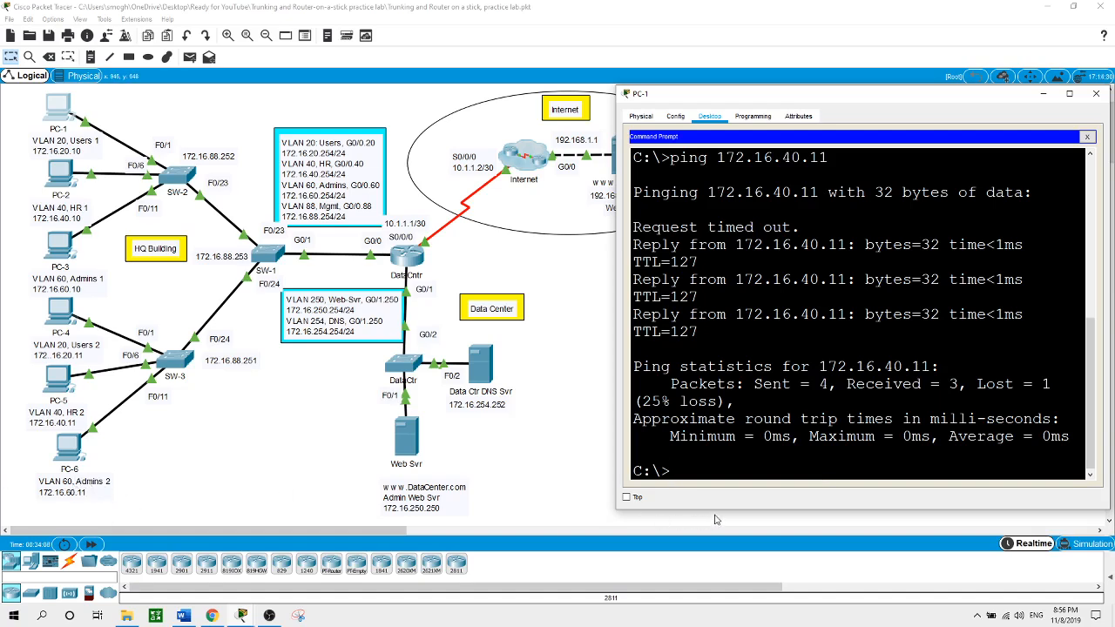
# Ping 172.16.60.11 from PC-1 and return to the topology view
pyautogui.press('Up')
pyautogui.press('BackSpace')
pyautogui.press('BackSpace')
pyautogui.press('BackSpace')
pyautogui.press('BackSpace')
pyautogui.press('BackSpace')
pyautogui.write('60.11')
pyautogui.press('Return')
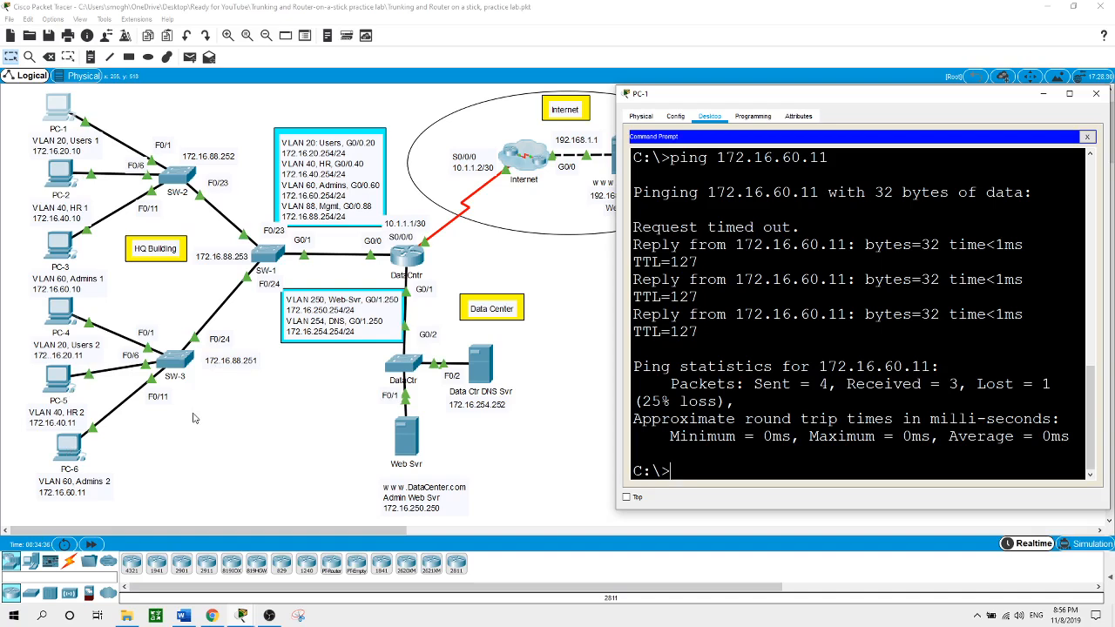
pyautogui.click(514, 494)
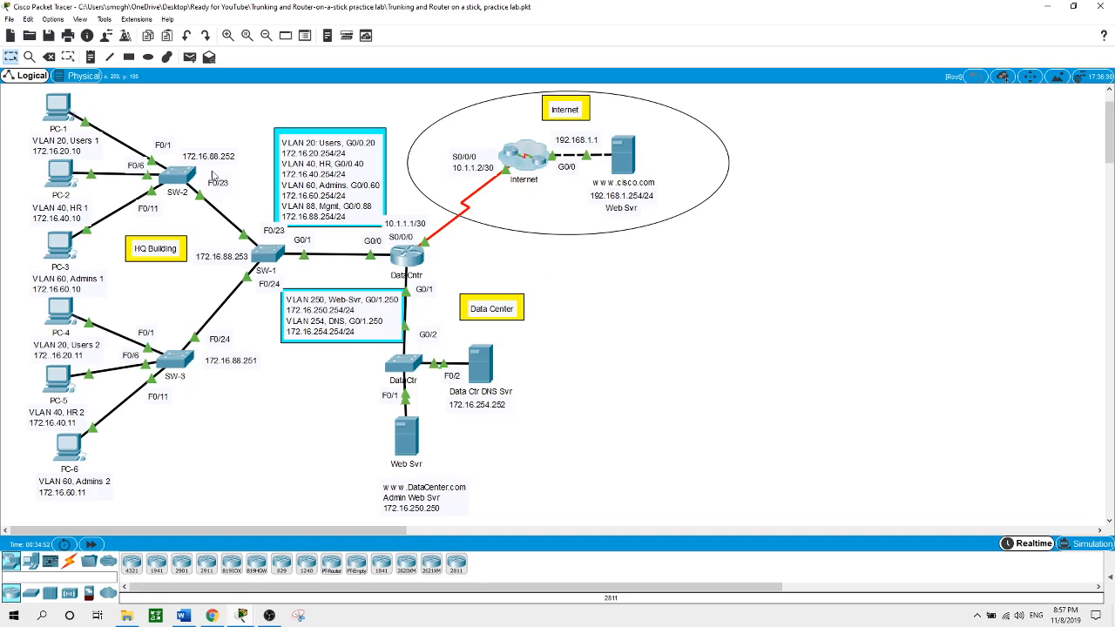
pyautogui.click(57, 106)
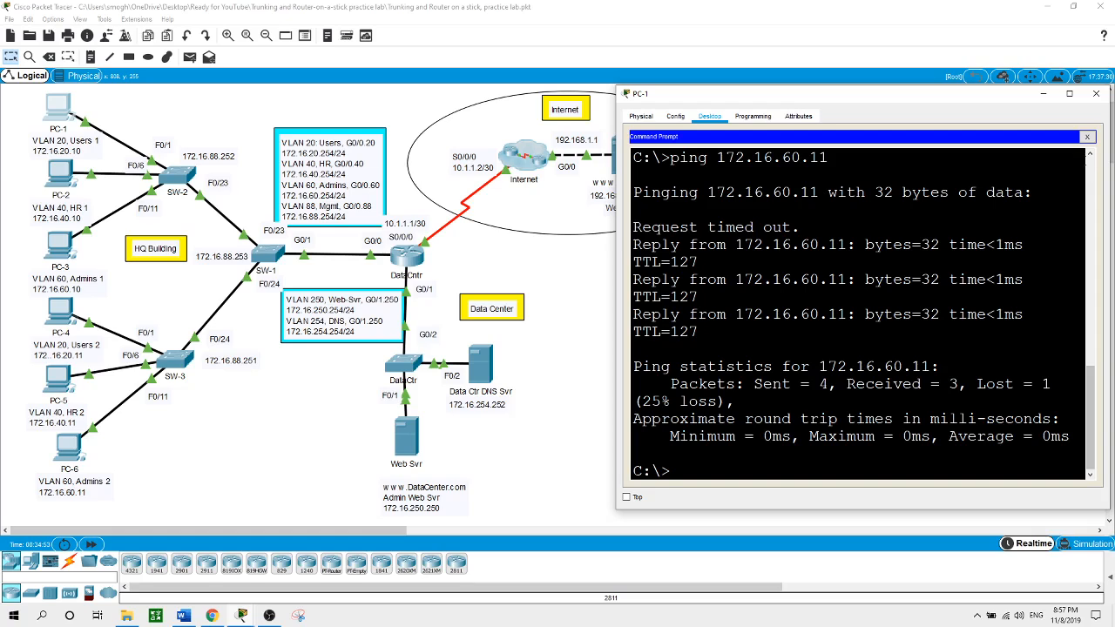
pyautogui.click(1087, 137)
pyautogui.click(1033, 172)
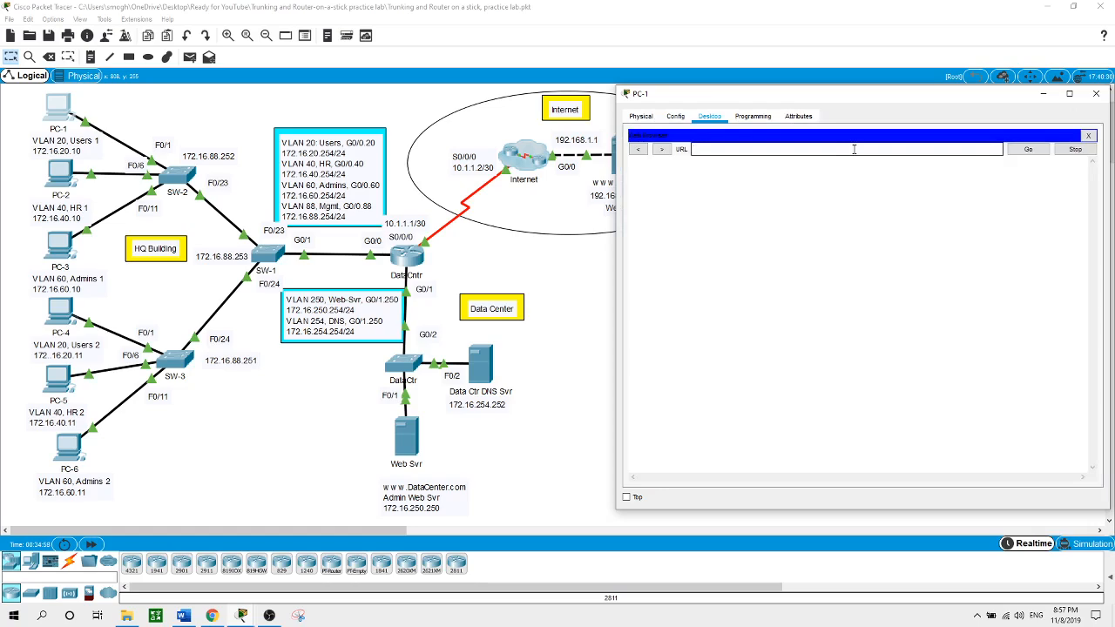
pyautogui.write('www.cisco.com')
pyautogui.press('Return')
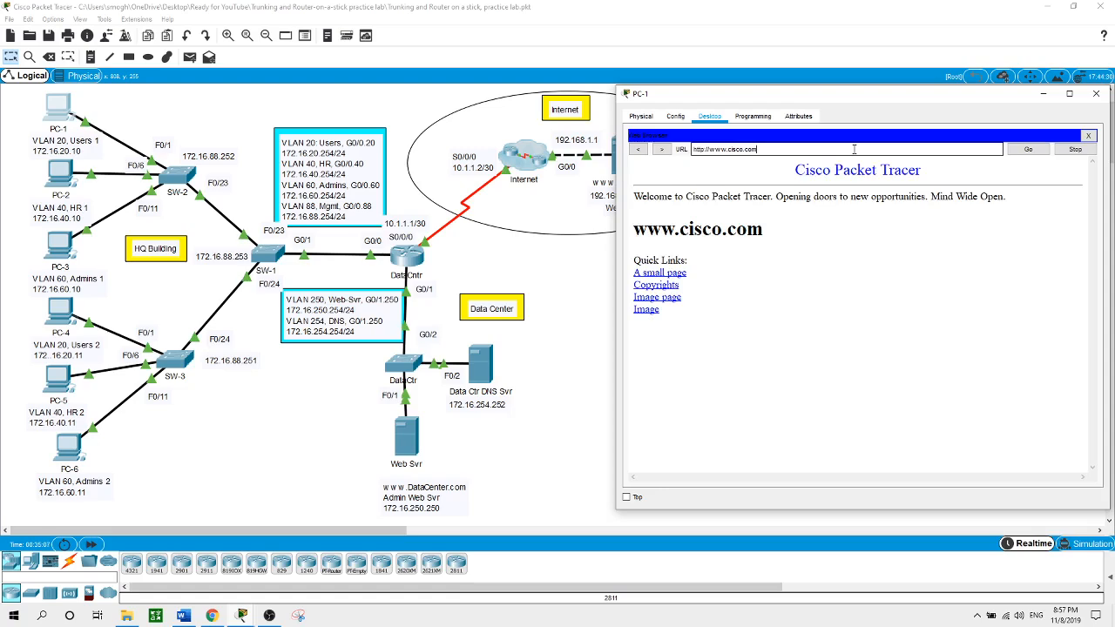
pyautogui.click(557, 429)
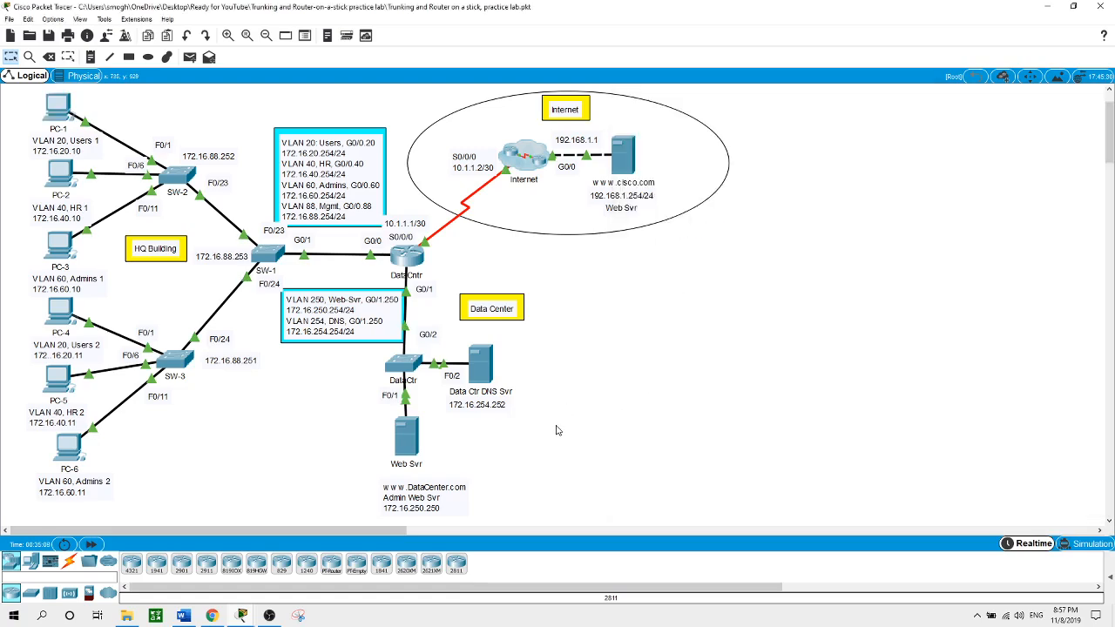
pyautogui.click(64, 178)
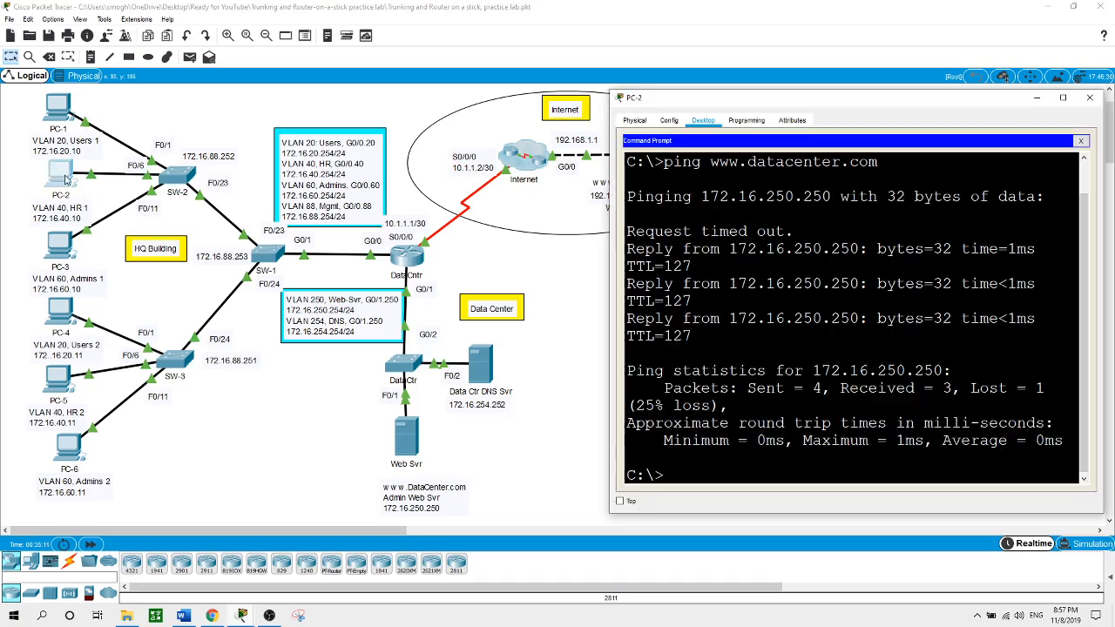
pyautogui.click(1081, 140)
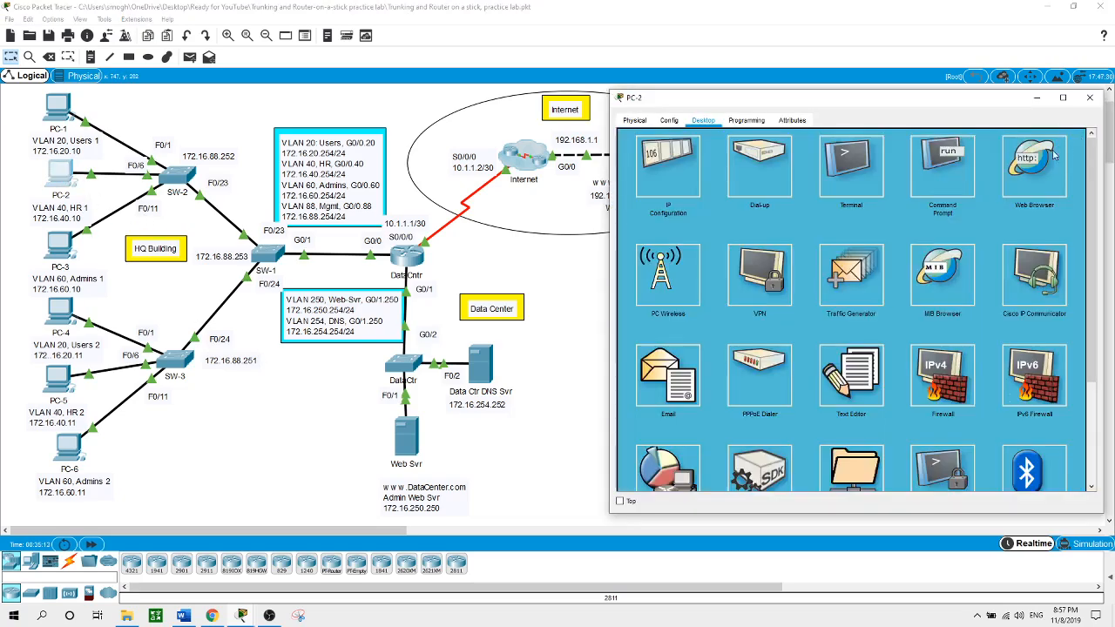
pyautogui.click(1032, 167)
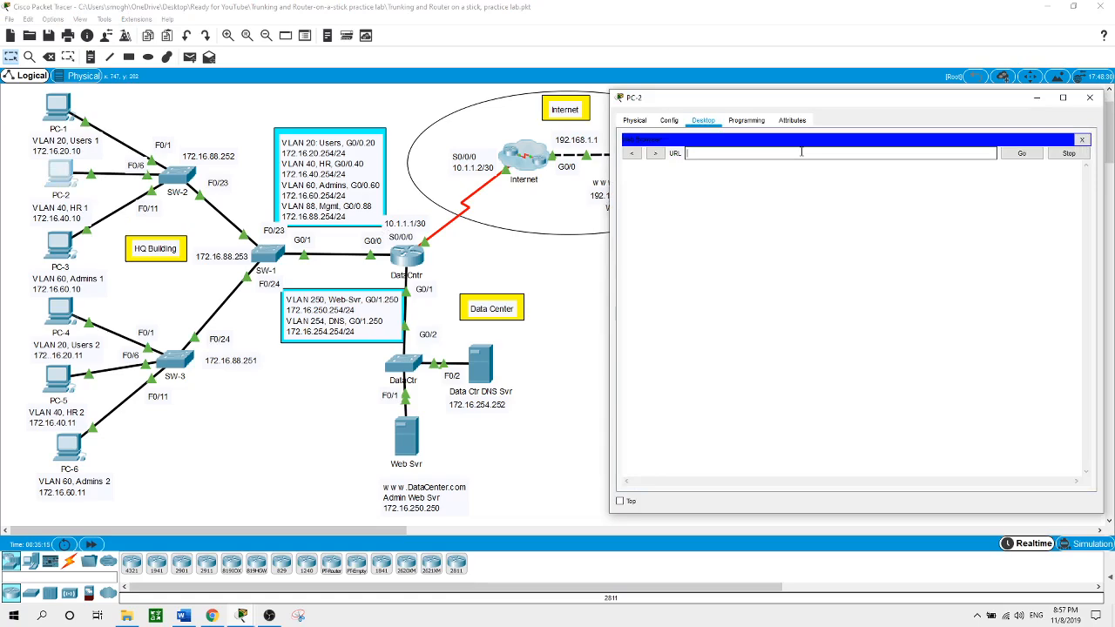
pyautogui.write('www.cisco.com')
pyautogui.press('Return')
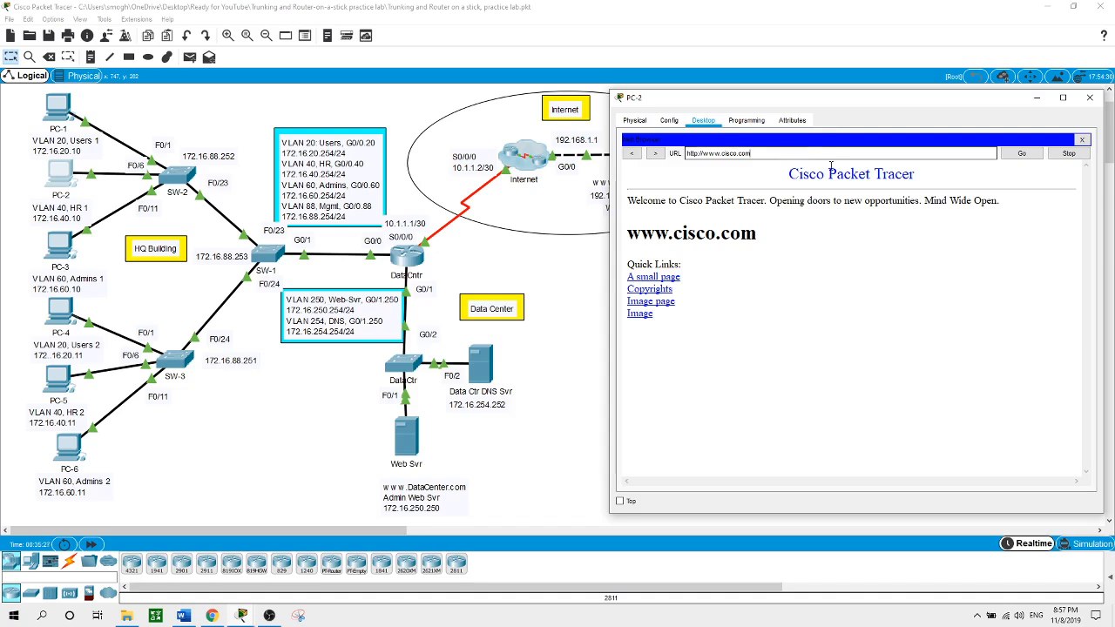
pyautogui.click(529, 447)
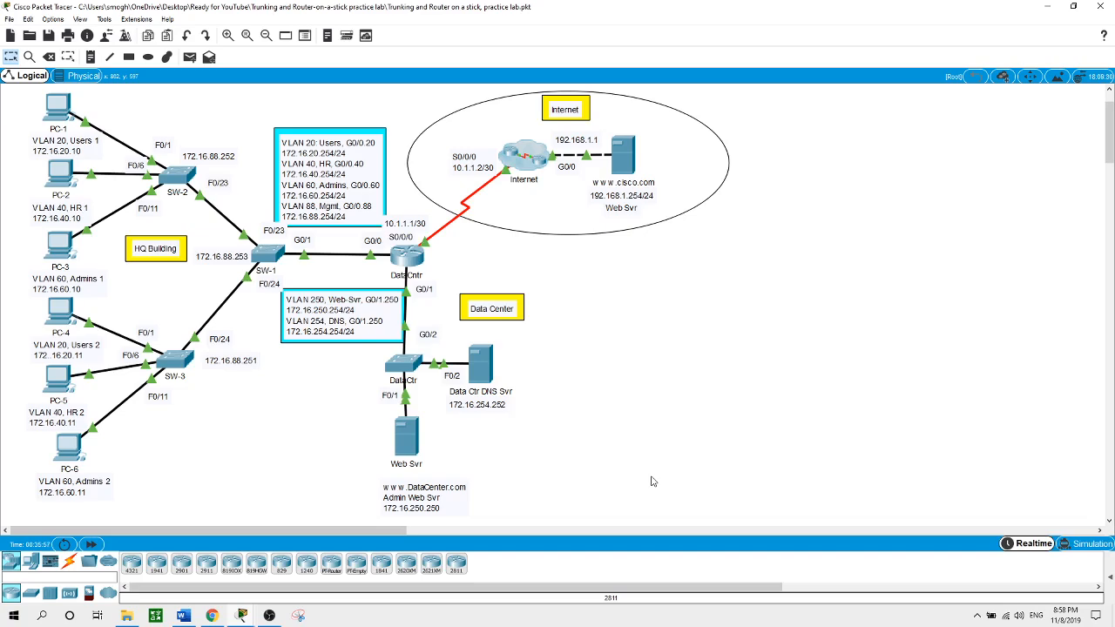
pyautogui.click(65, 181)
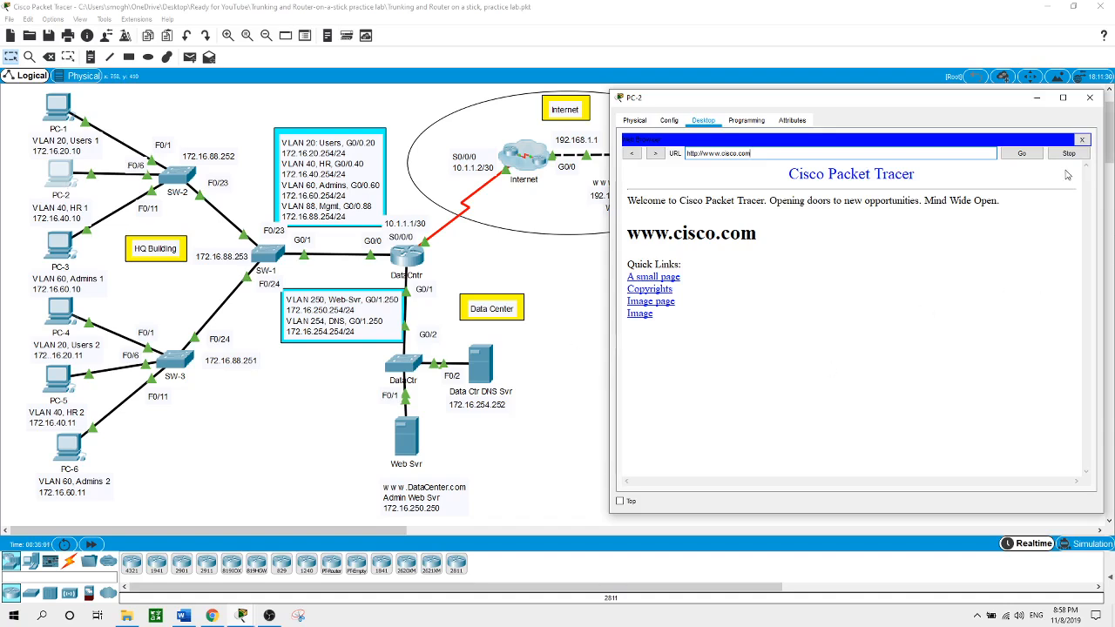
pyautogui.tripleClick(917, 152)
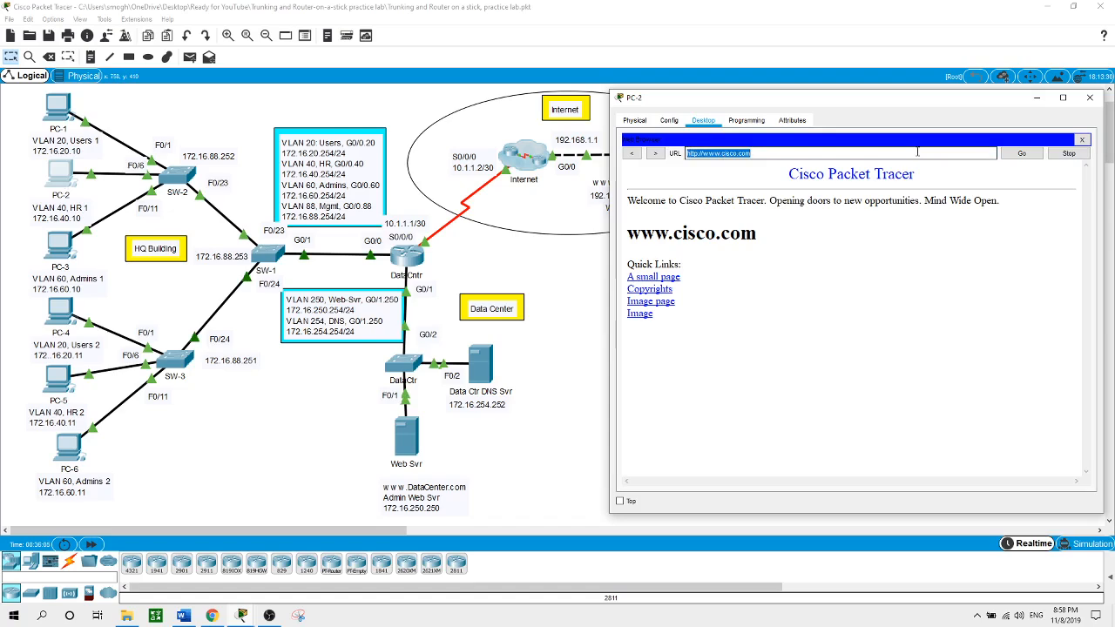
pyautogui.write('w')
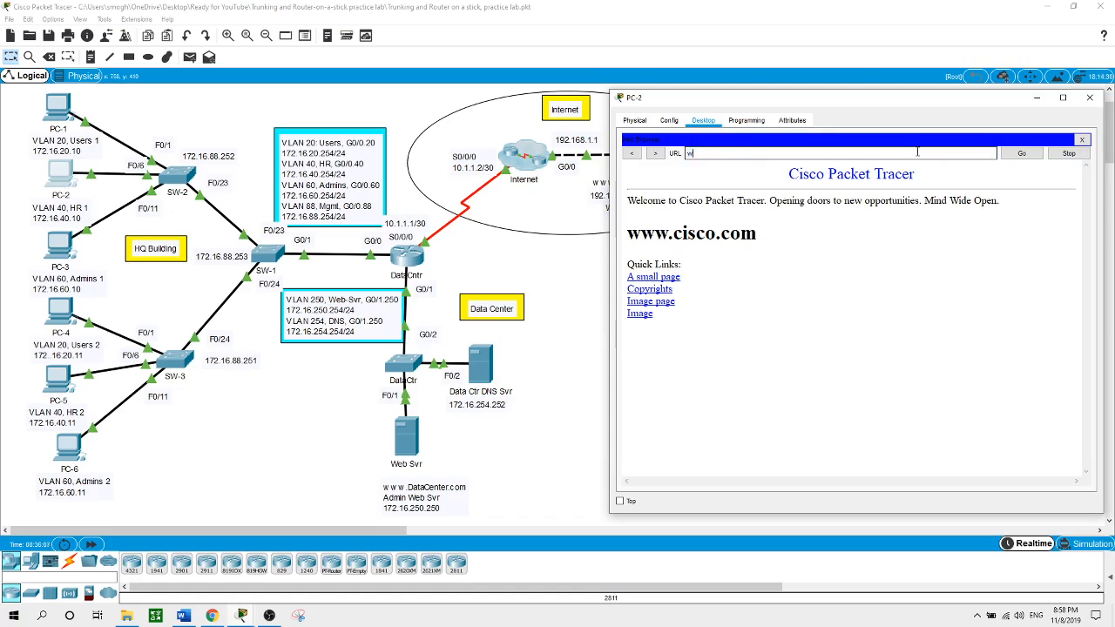
pyautogui.write('ww.datacenter.com')
pyautogui.press('Return')
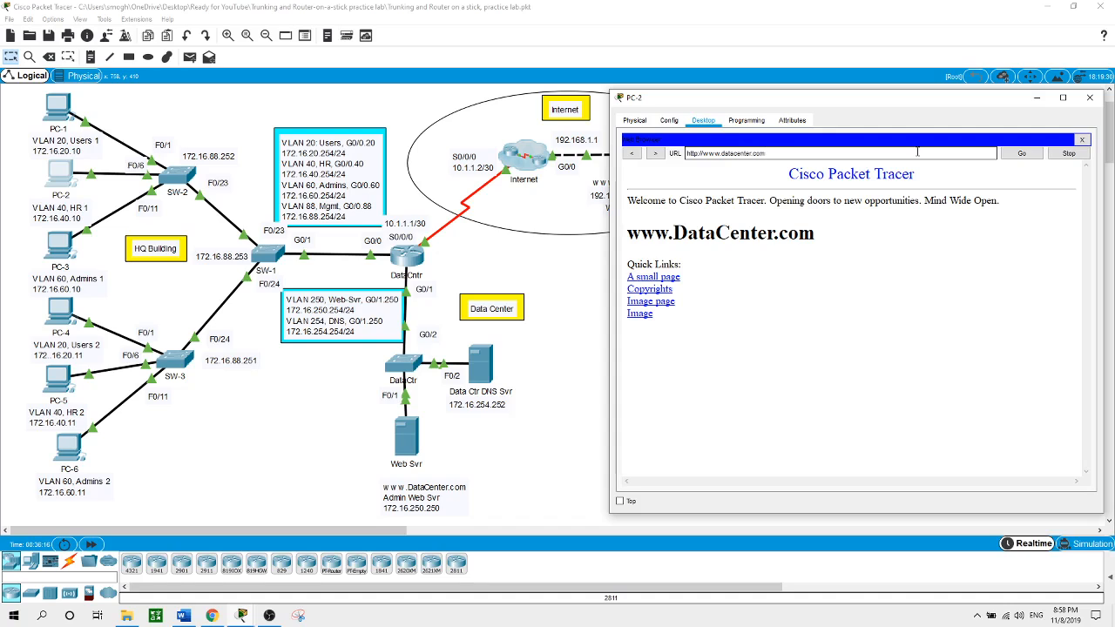
pyautogui.click(198, 450)
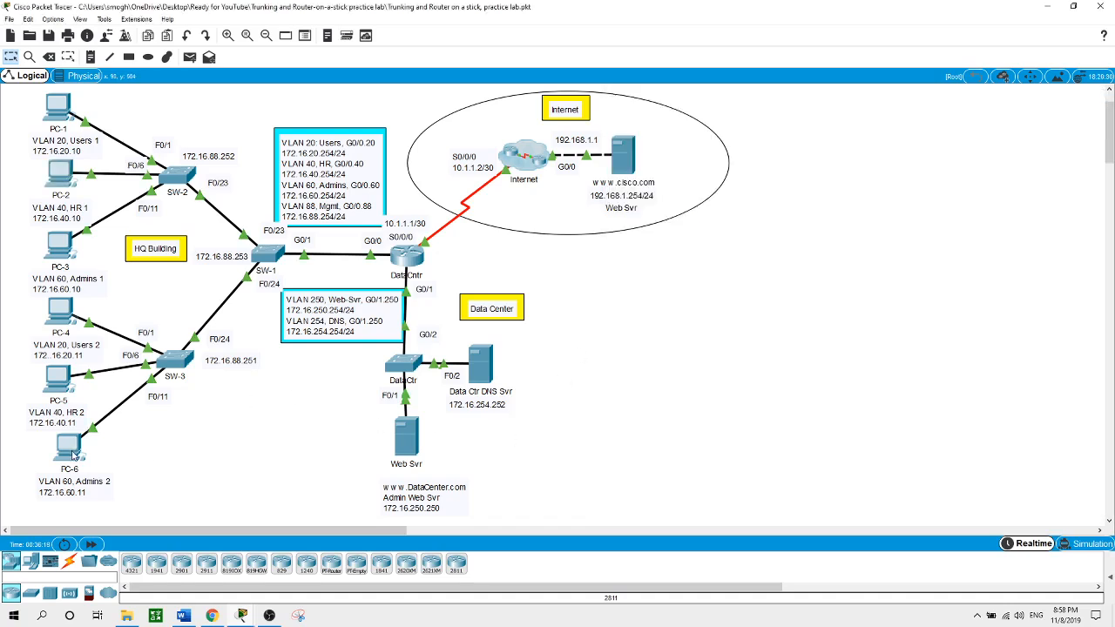
pyautogui.click(69, 449)
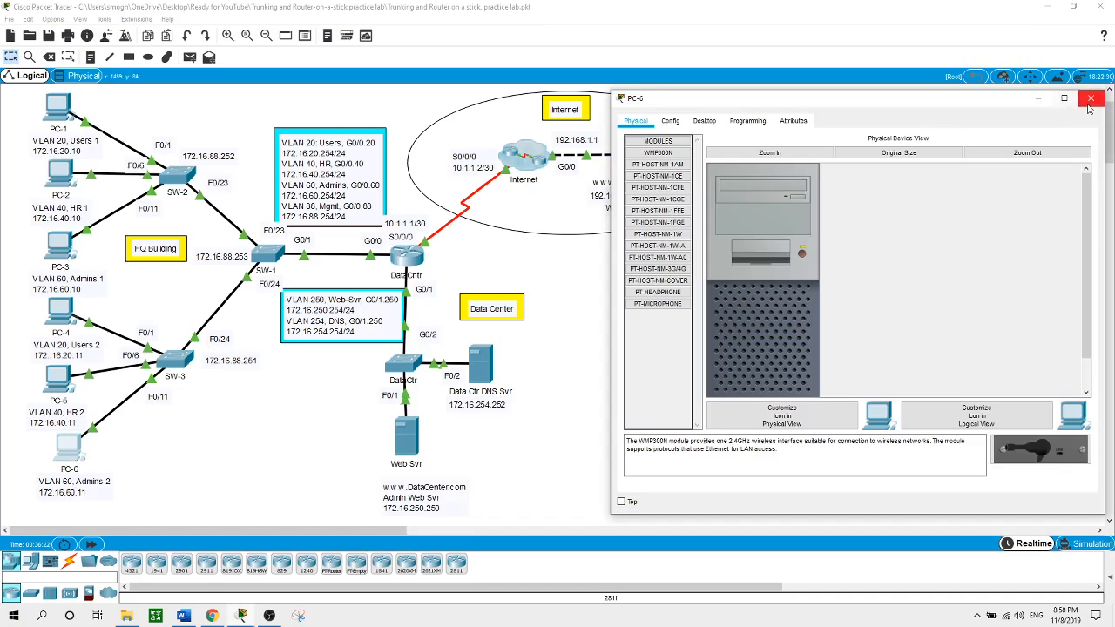
pyautogui.click(708, 122)
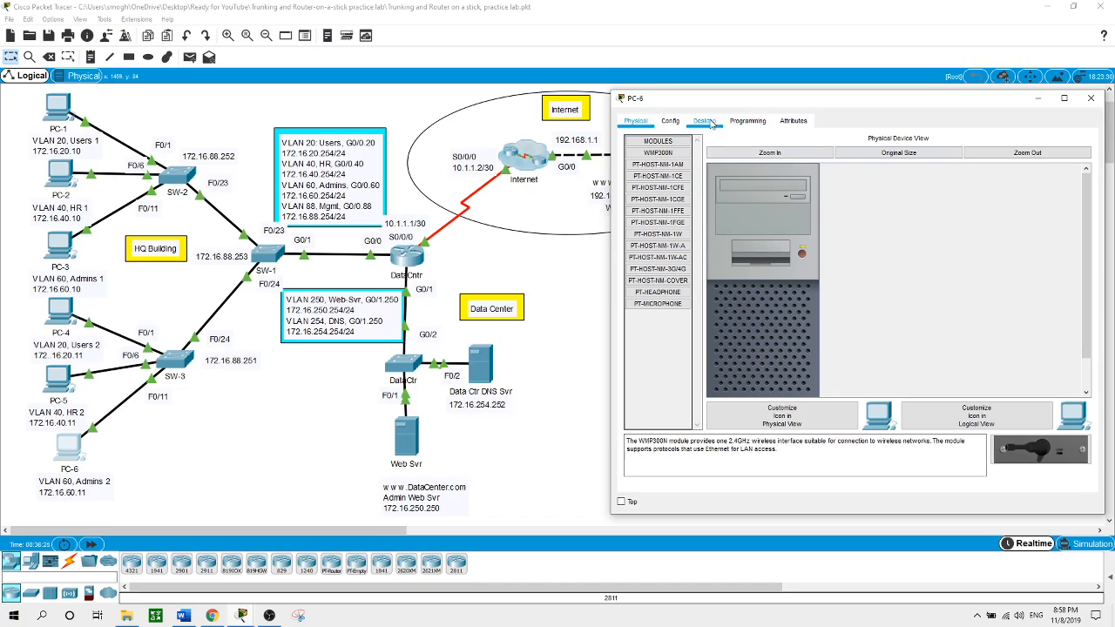
pyautogui.click(1019, 172)
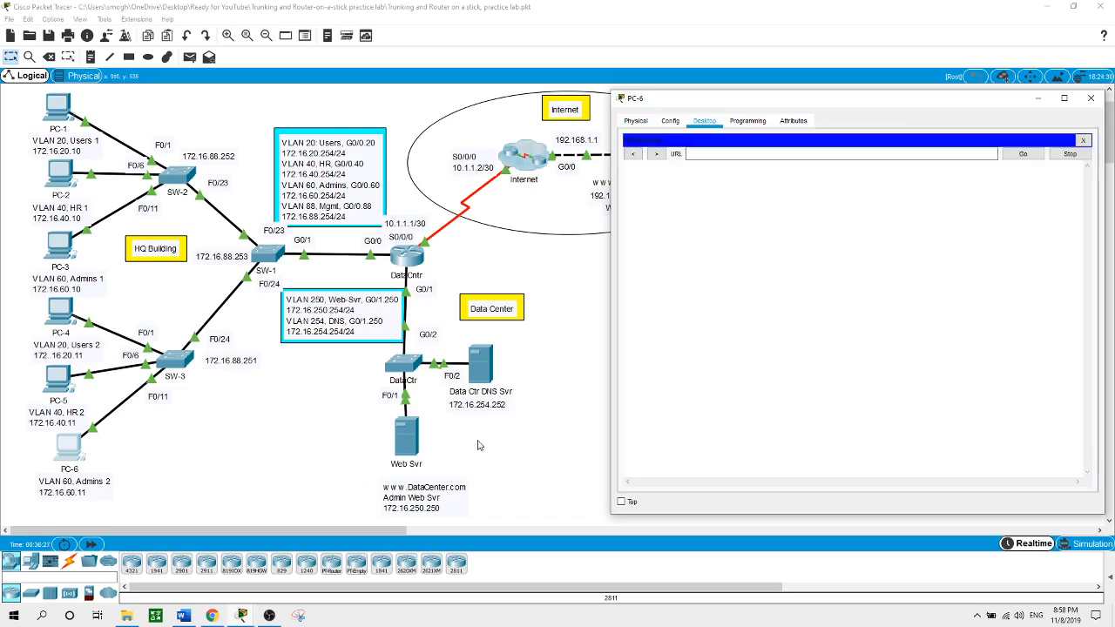
pyautogui.click(912, 154)
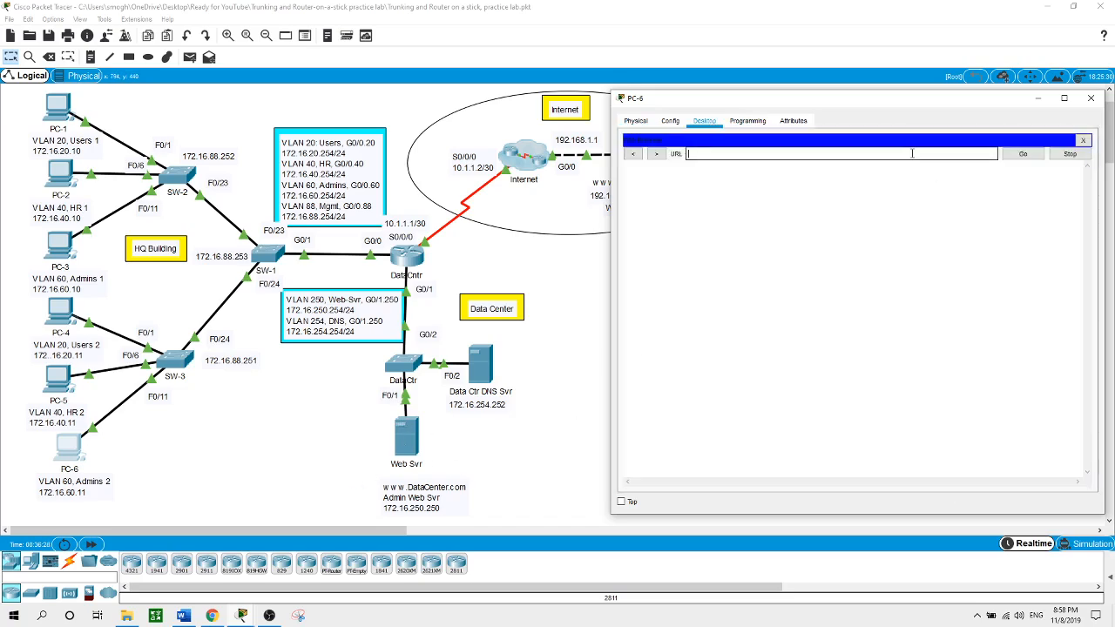
pyautogui.write('www.datacenter.com')
pyautogui.press('Return')
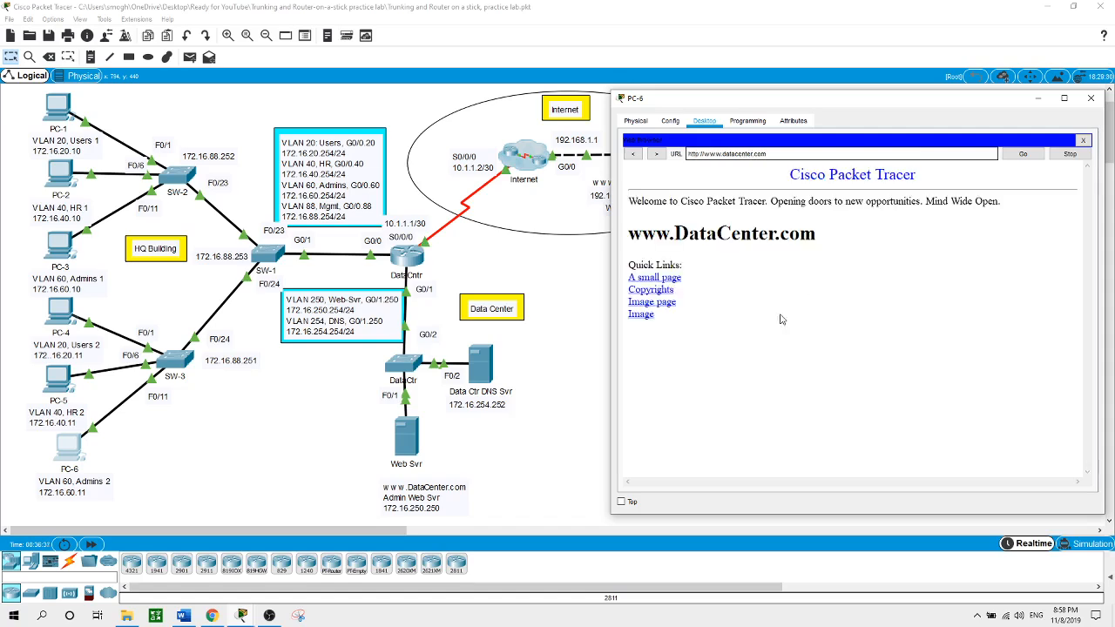
pyautogui.click(561, 444)
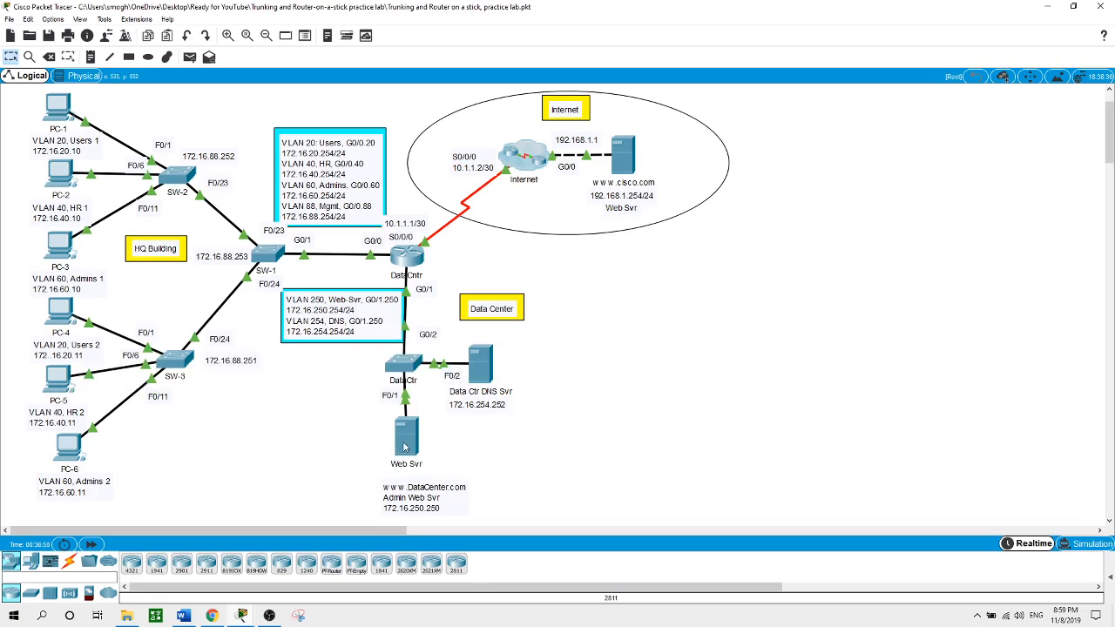
pyautogui.click(59, 311)
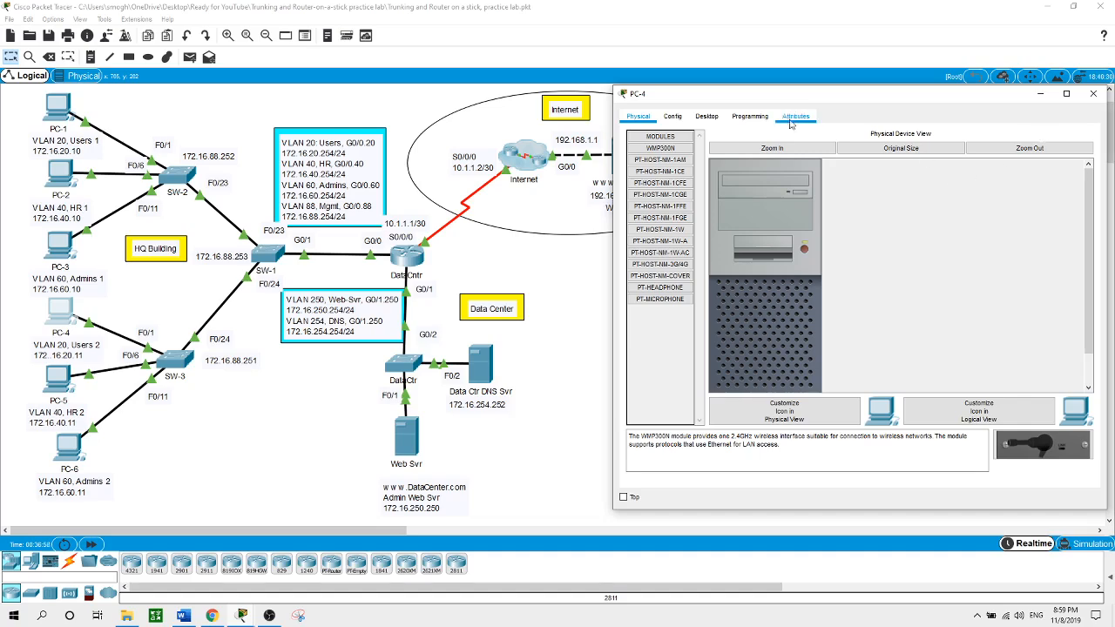
pyautogui.click(706, 117)
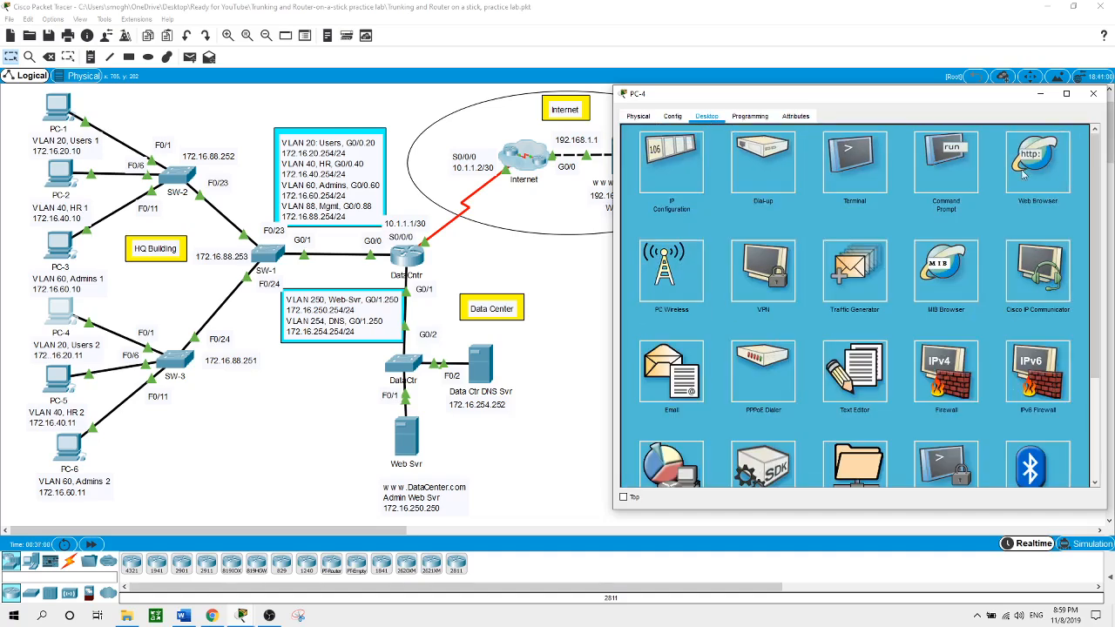
pyautogui.click(1021, 178)
pyautogui.click(837, 150)
pyautogui.write('www.')
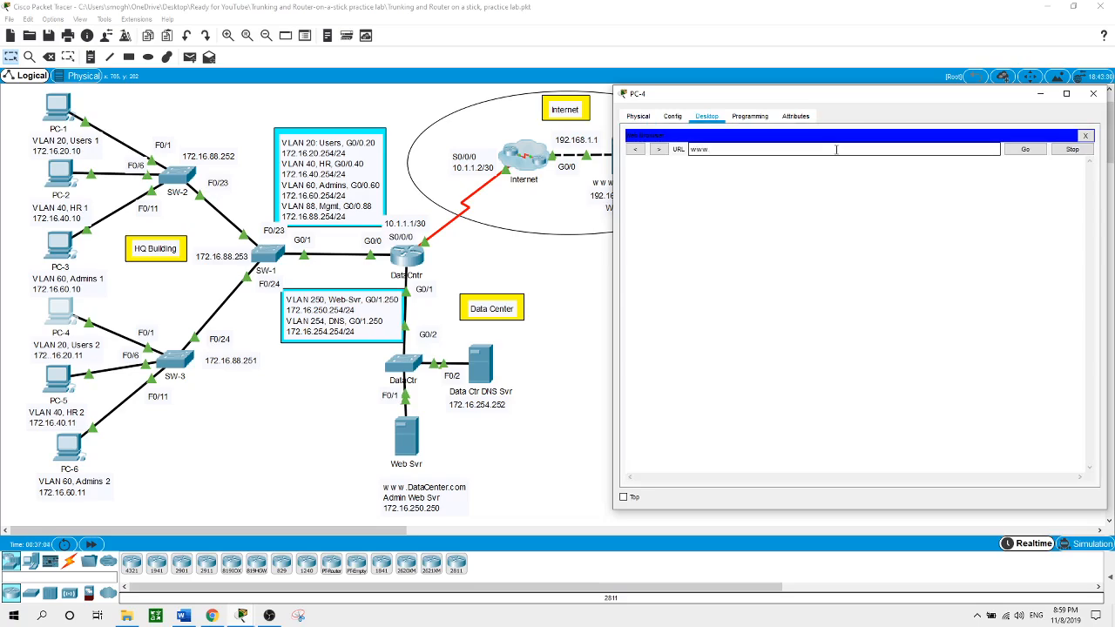
pyautogui.write('datacenter.com')
pyautogui.press('Return')
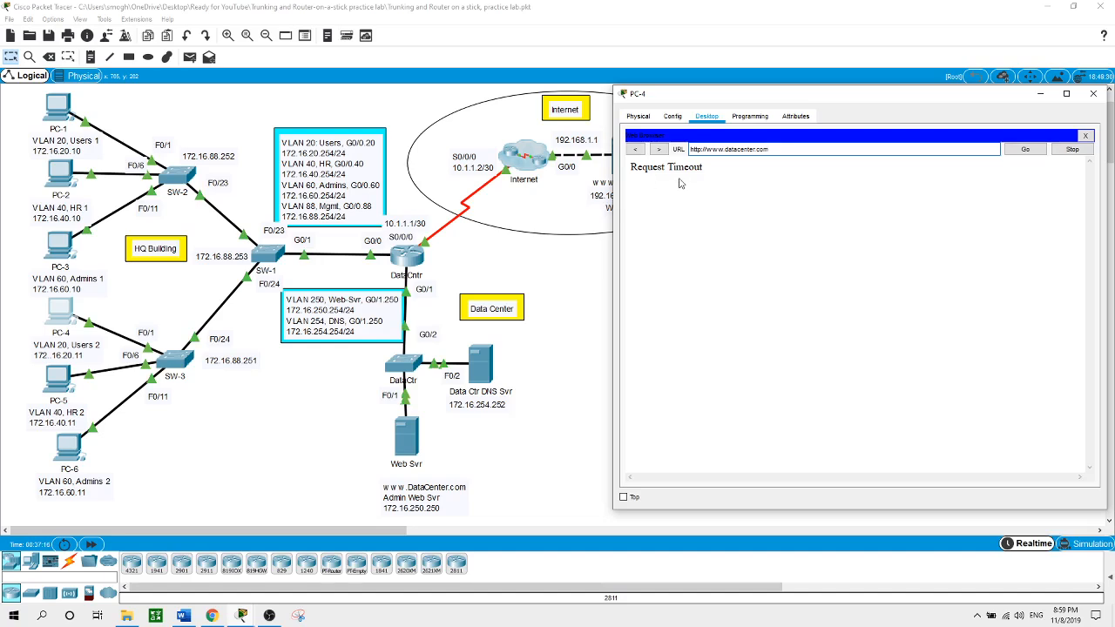
pyautogui.click(558, 358)
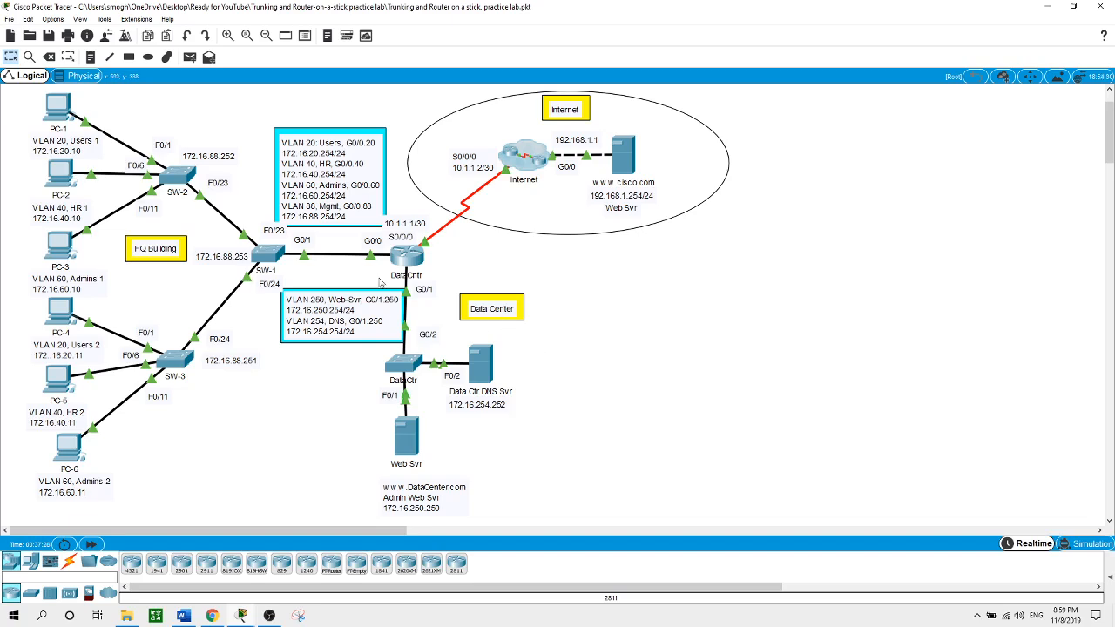
# Start a telnet session from PC-3's command prompt to the router at 172.16.60.254
pyautogui.moveTo(401, 268)
pyautogui.click(59, 247)
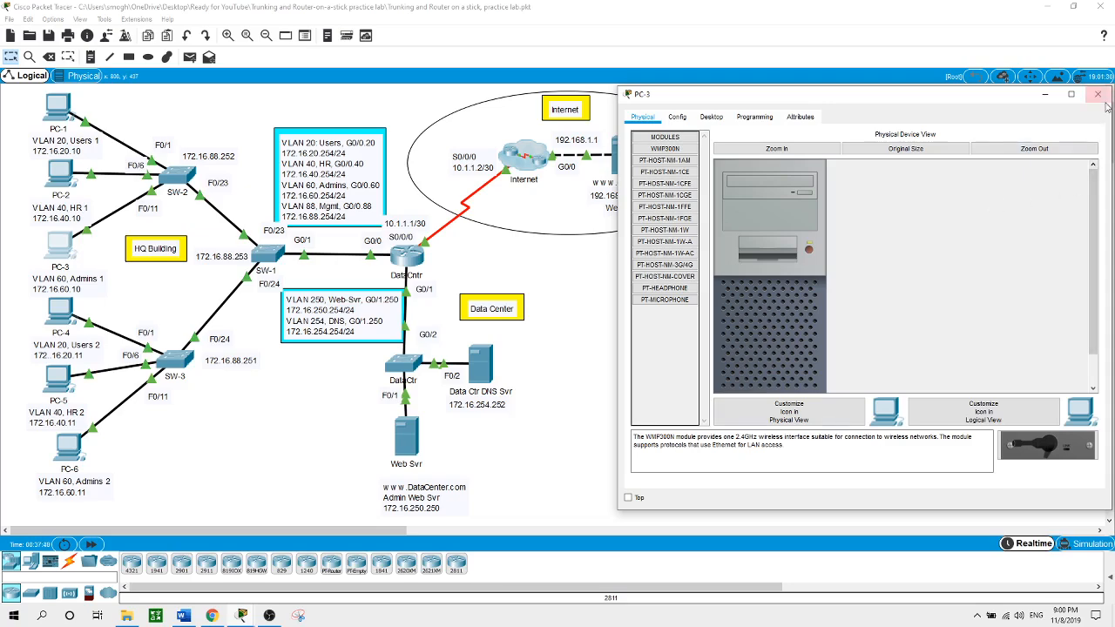
pyautogui.click(718, 122)
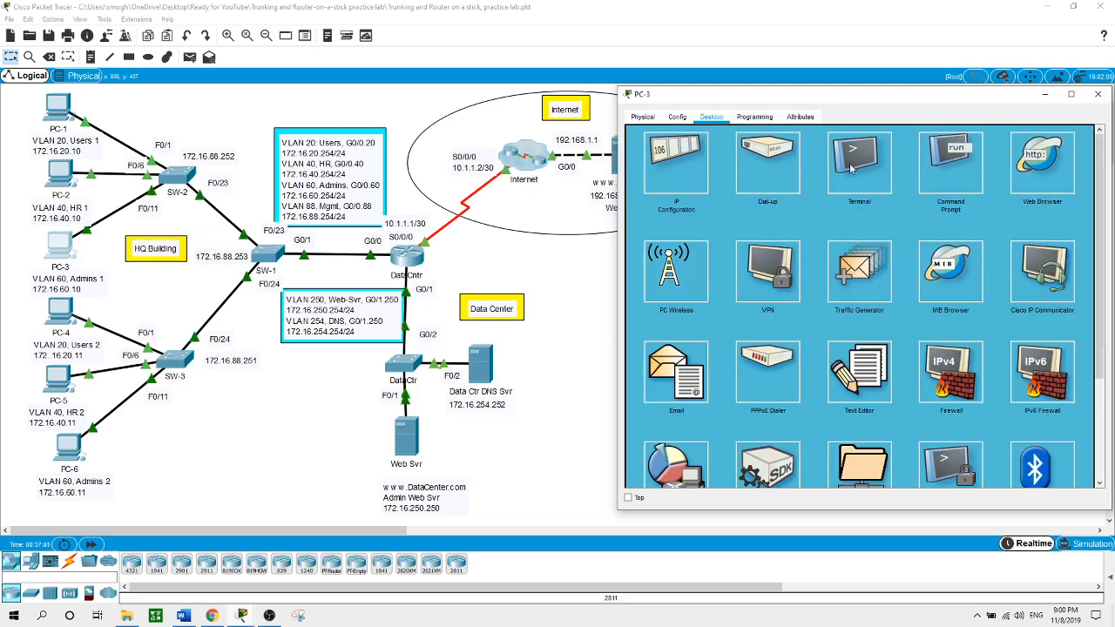
pyautogui.click(941, 170)
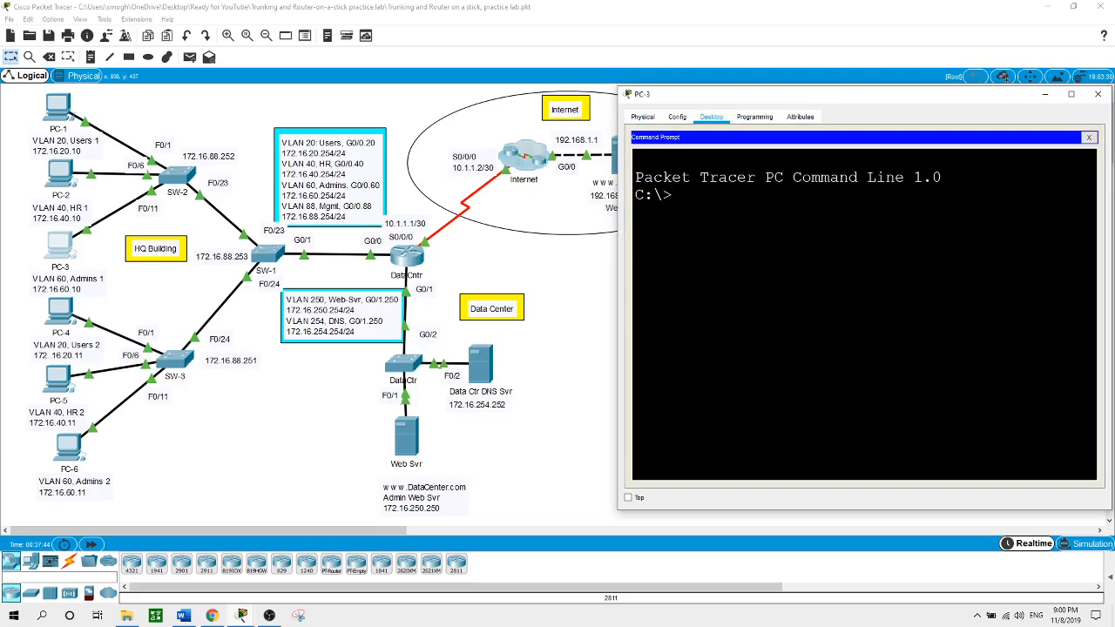
pyautogui.write('telnet 172.16.60.254')
pyautogui.press('Return')
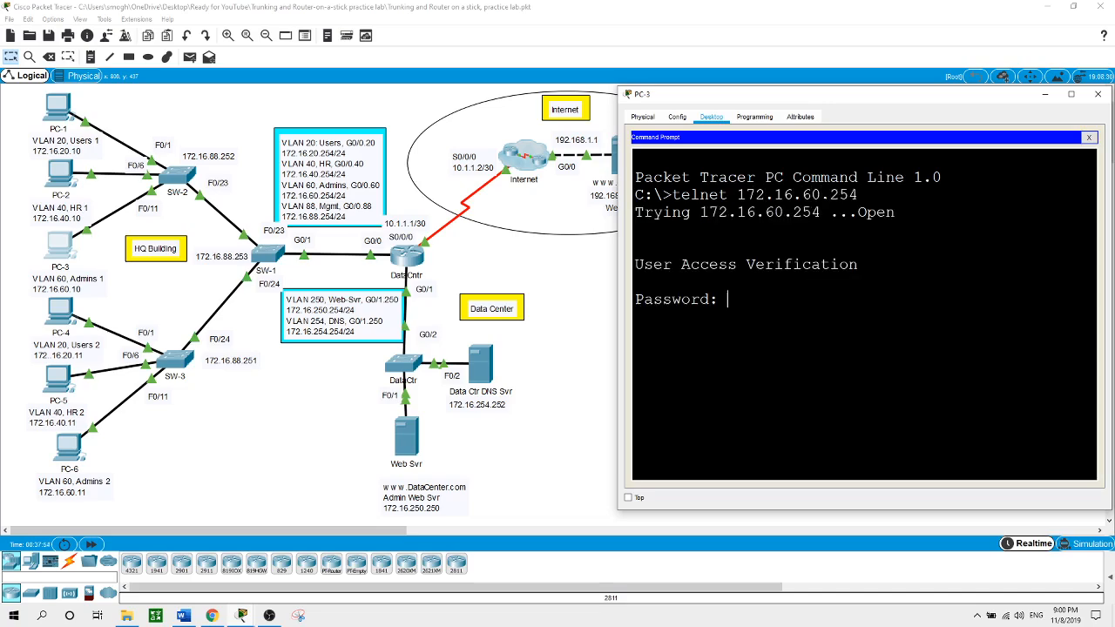
# Log in, enter privileged mode with en, exit the session, and return to the topology
pyautogui.press('Return')
pyautogui.write('en')
pyautogui.press('Return')
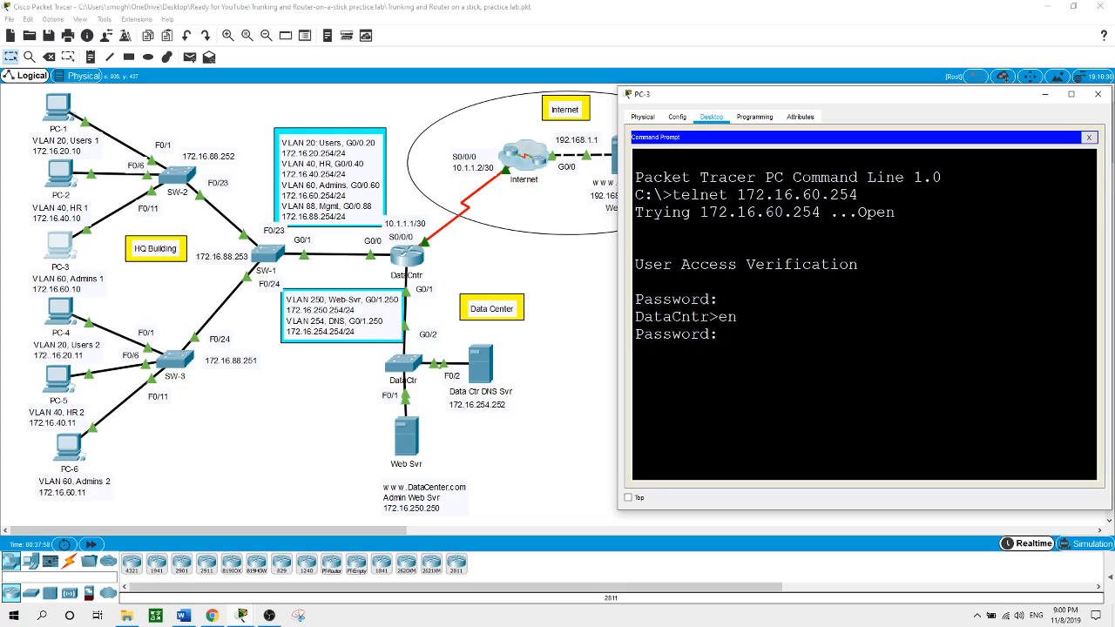
pyautogui.press('Return')
pyautogui.write('exit')
pyautogui.press('Return')
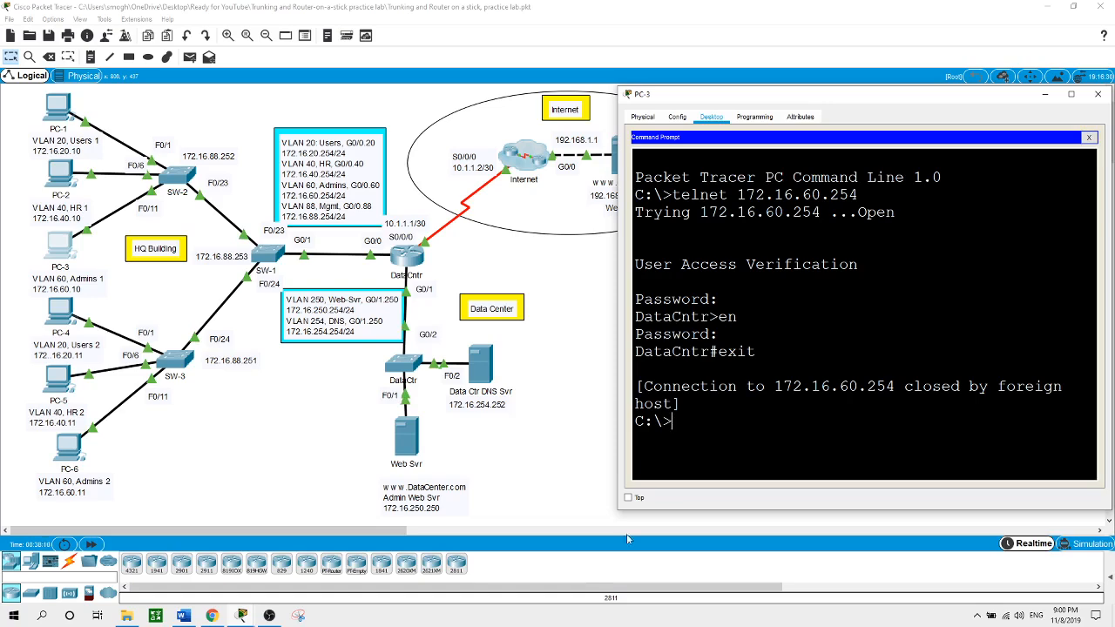
pyautogui.click(544, 505)
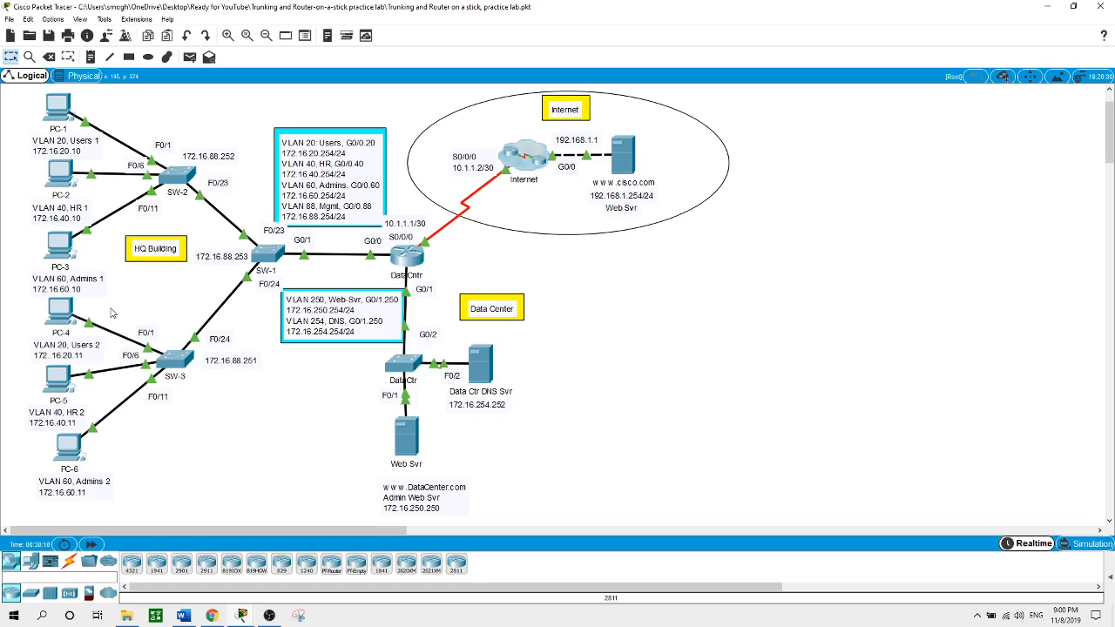
# Telnet from PC-4's command prompt to 172.16.40.254, which is refused, and return to the topology
pyautogui.click(62, 311)
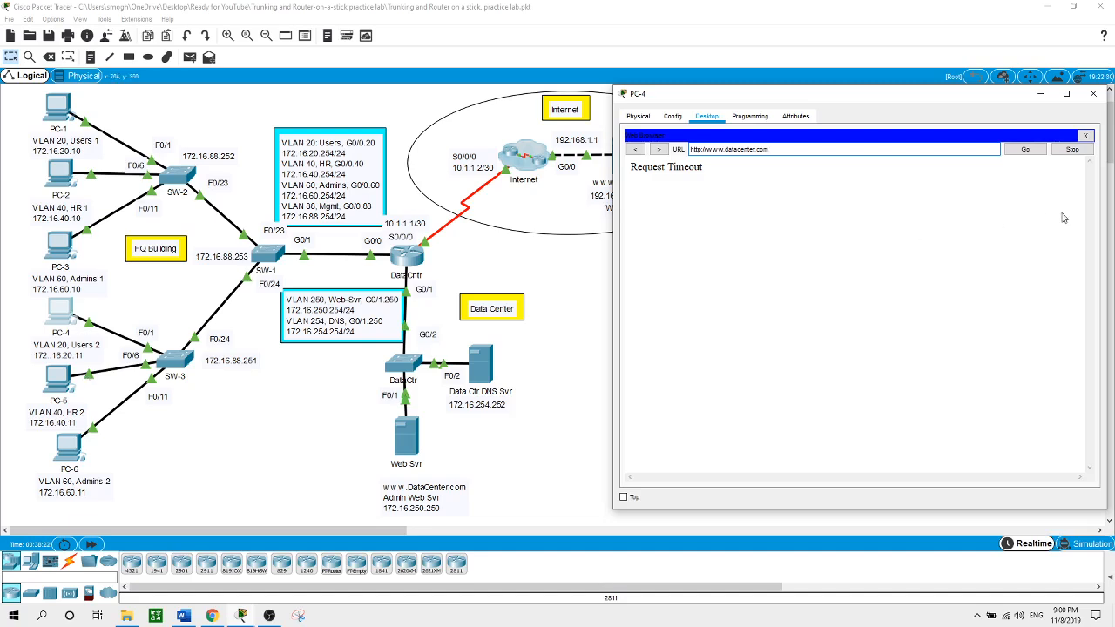
pyautogui.click(1085, 136)
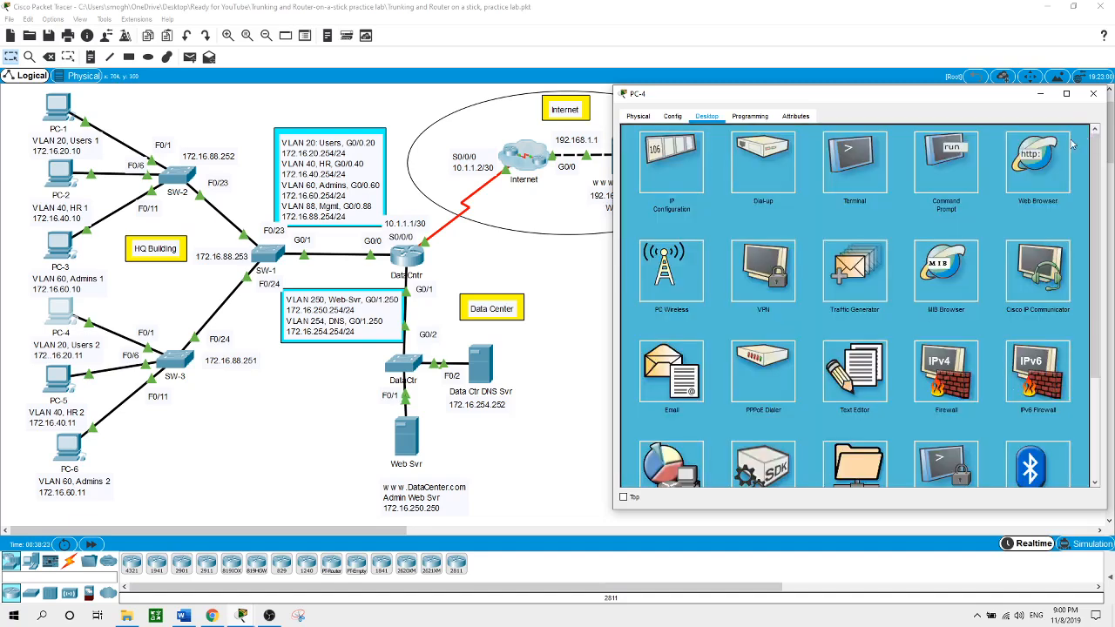
pyautogui.click(947, 161)
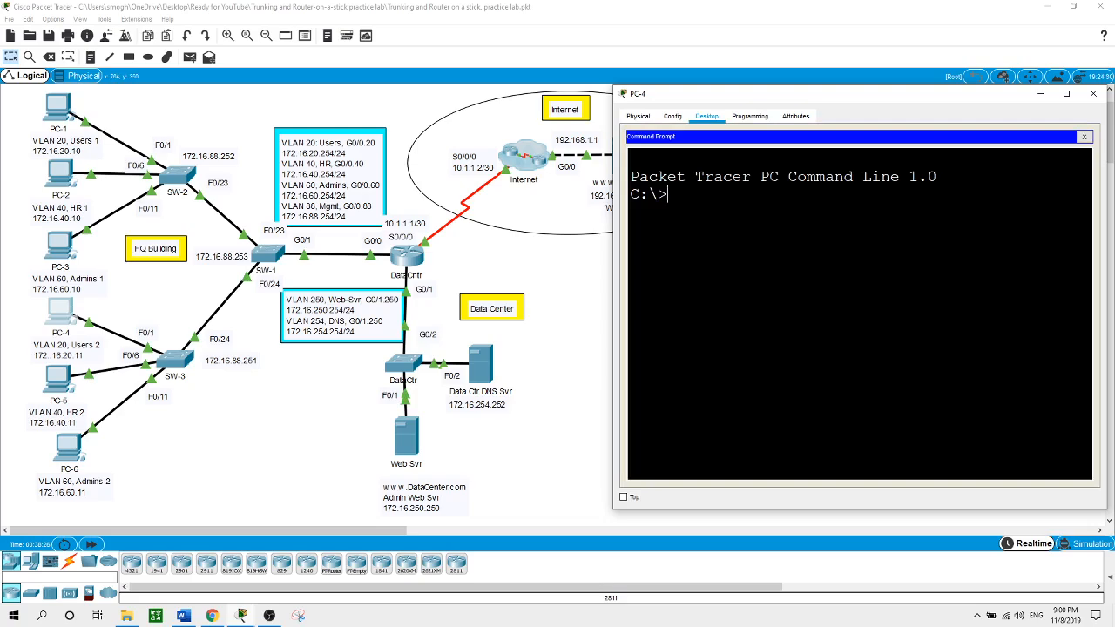
pyautogui.write('telnet 172.16.40.254')
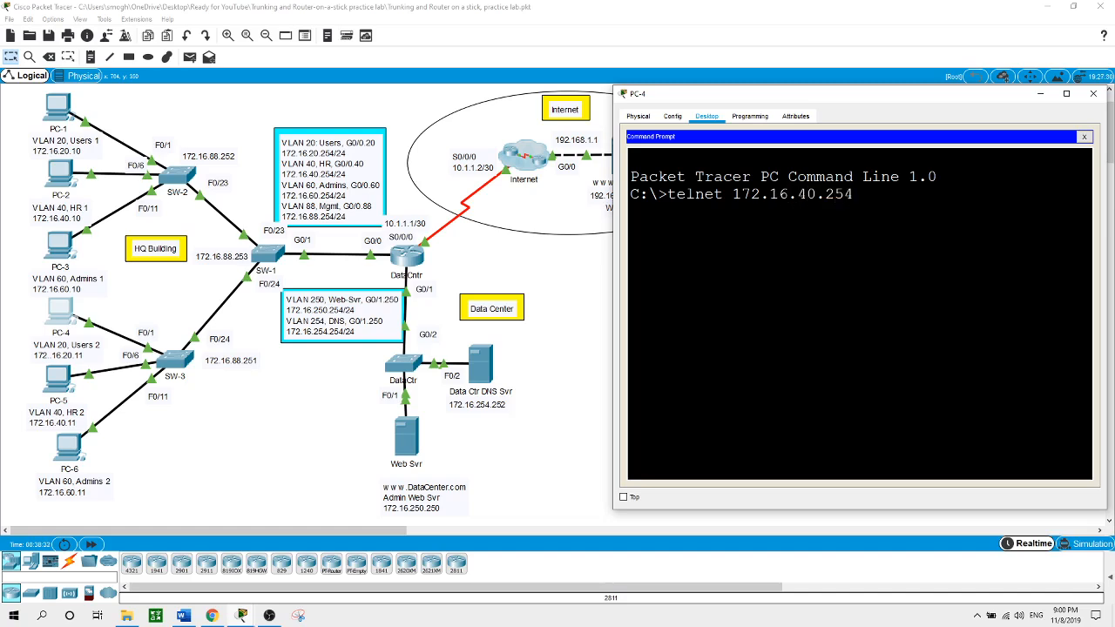
pyautogui.press('Return')
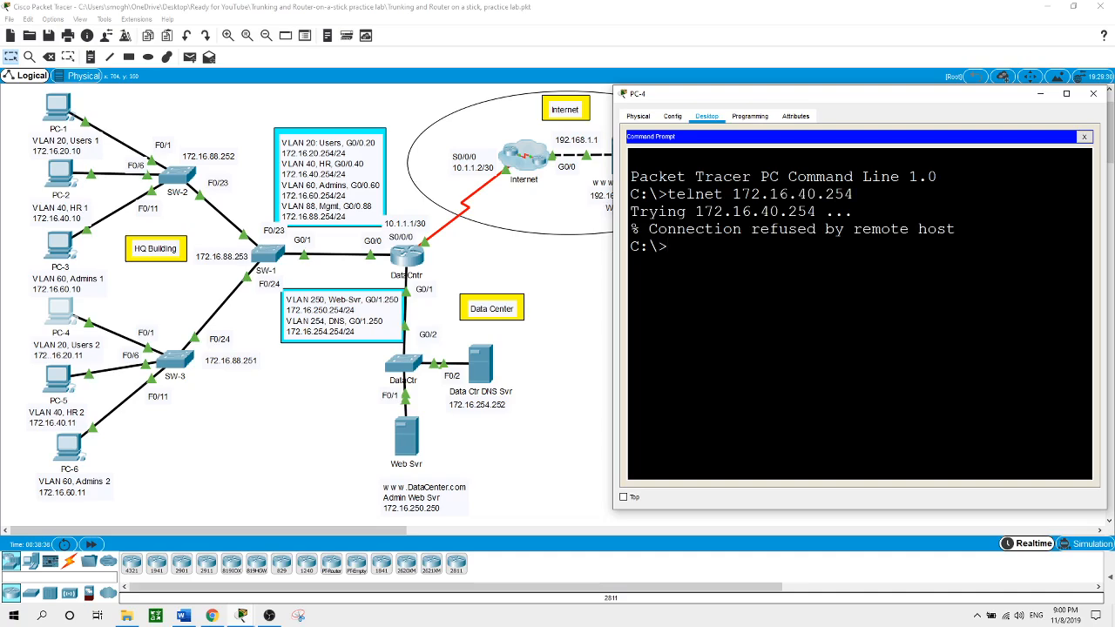
pyautogui.click(565, 427)
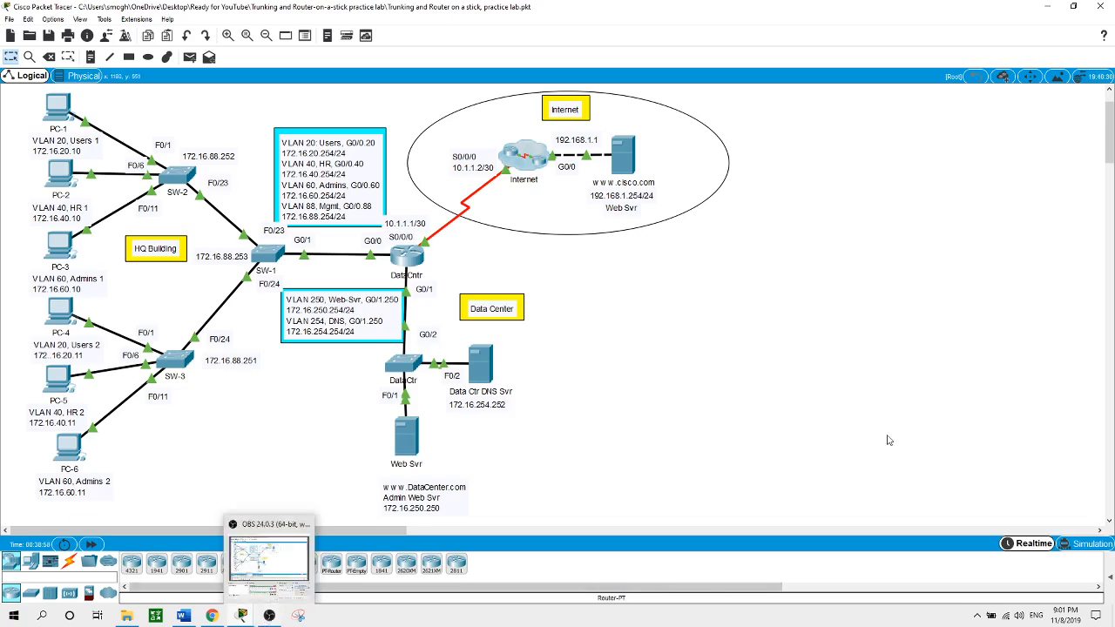
pyautogui.click(259, 618)
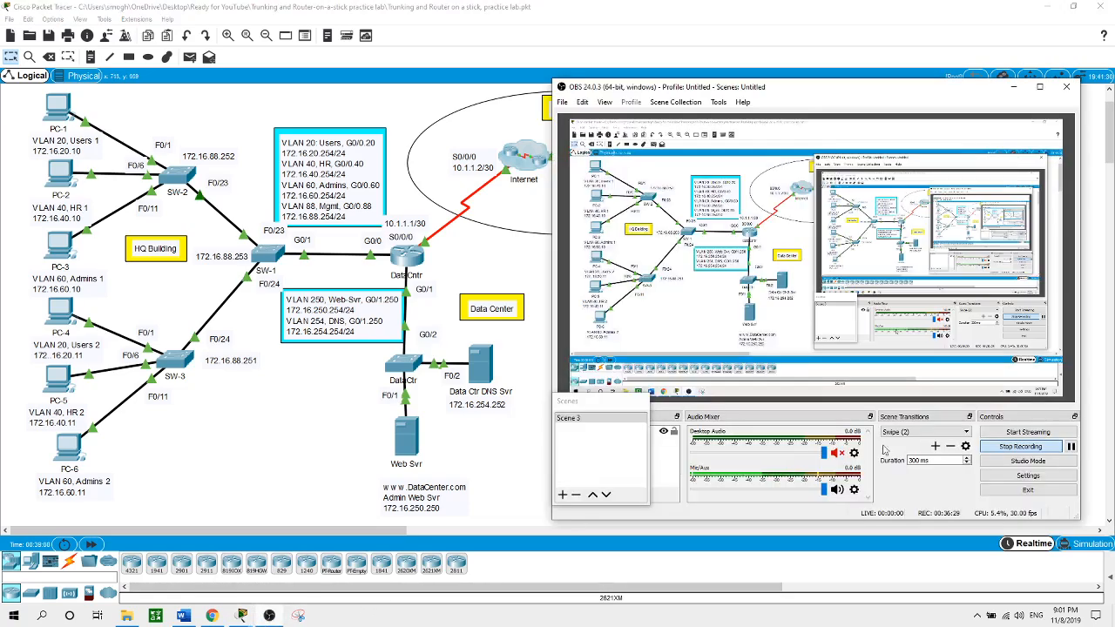